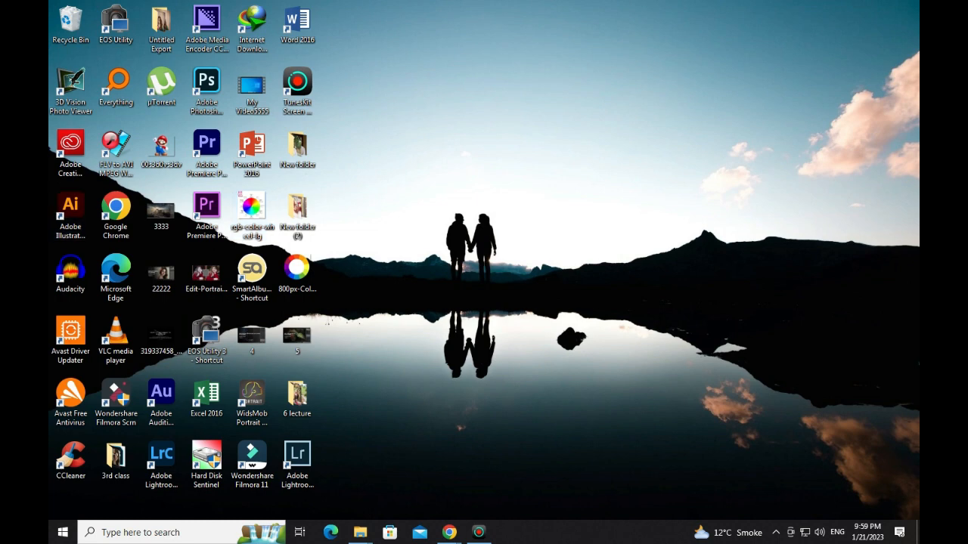
Step: Launch Adobe Illustrator 2023 and bring the color theory folder window to the front in File Explorer
click(70, 215)
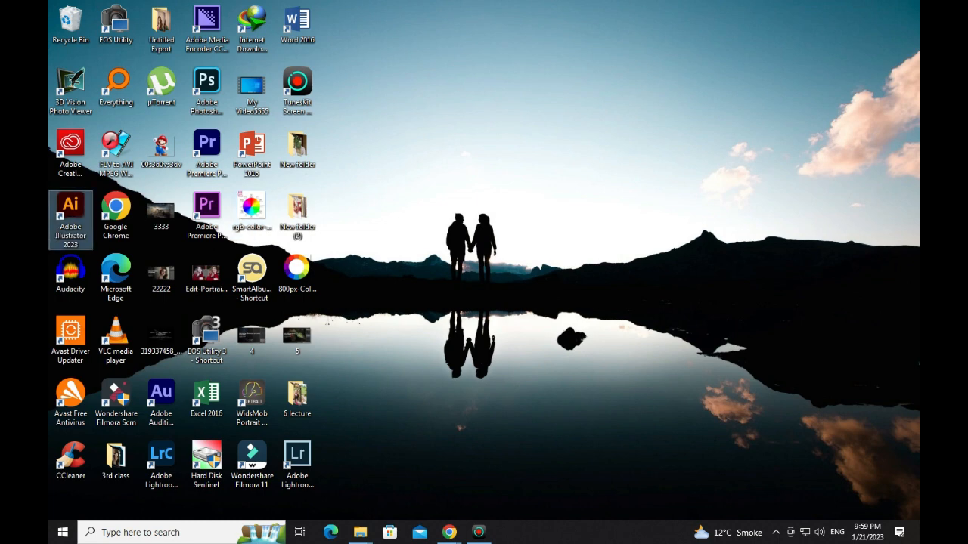
click(359, 532)
mouse_move(423, 480)
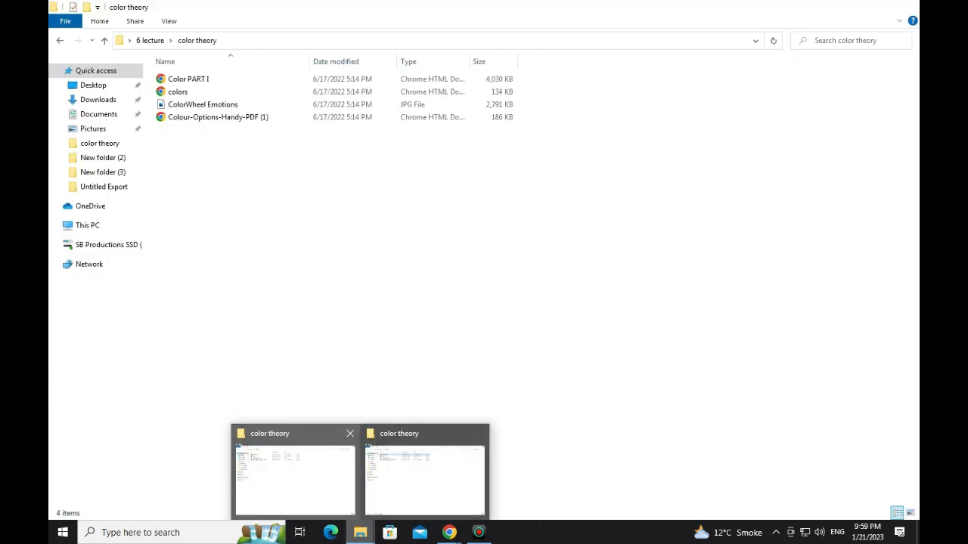
click(455, 460)
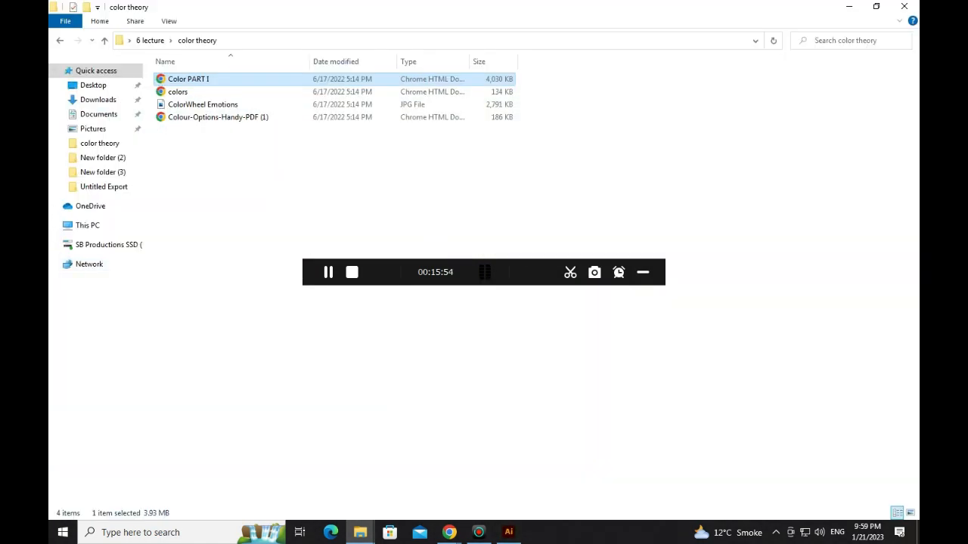
click(775, 532)
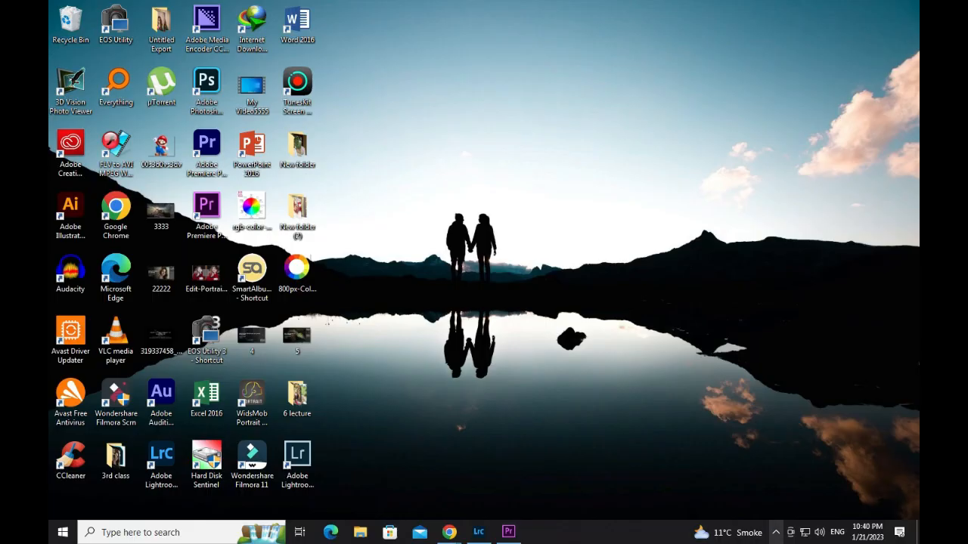
click(775, 532)
click(776, 532)
Step: Switch to Premiere Pro, move the playhead to 00:00:23:22 and select the MVI_7637.MOV clip on V2
click(508, 532)
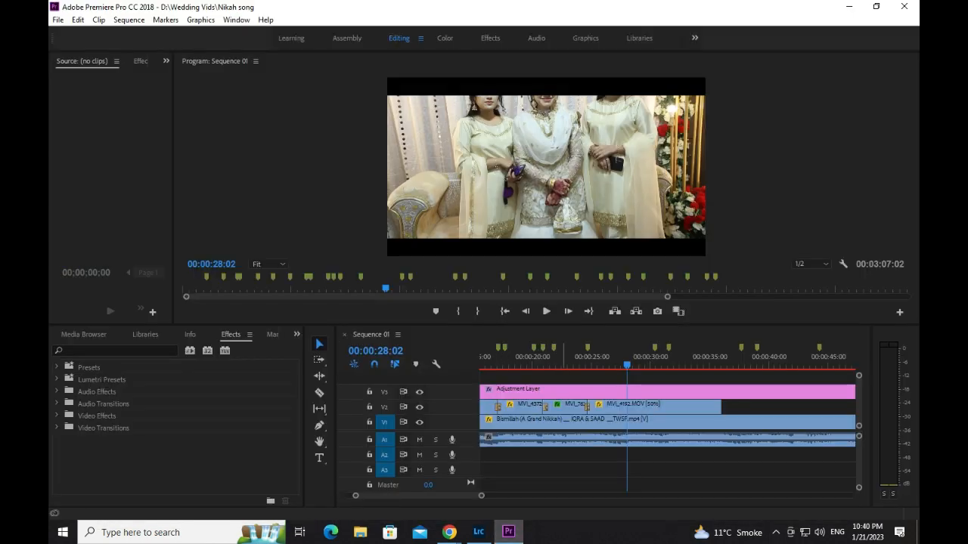
click(572, 356)
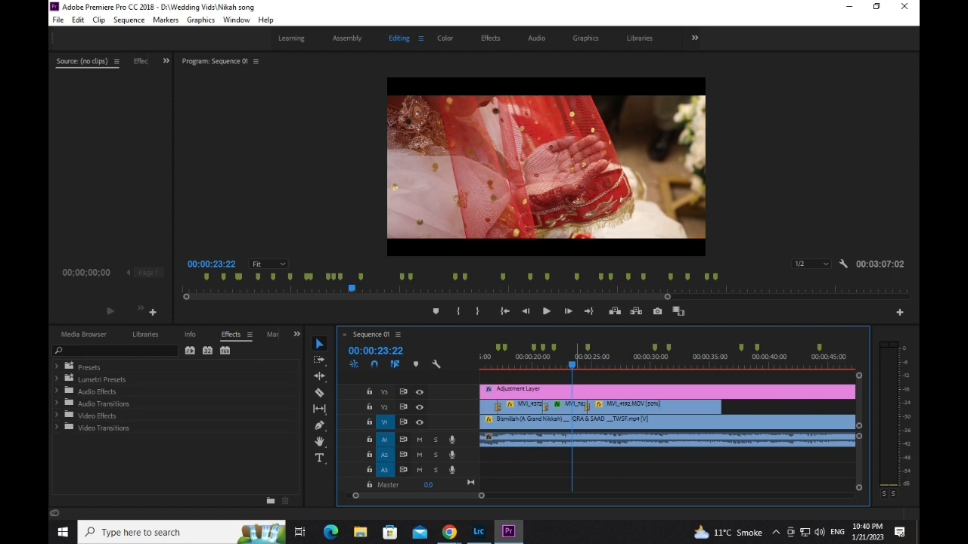
click(565, 409)
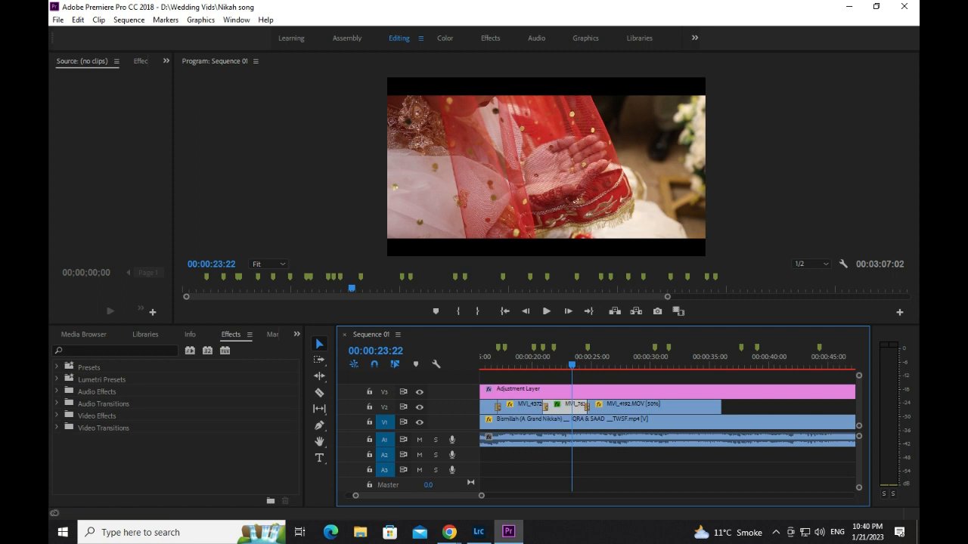
Step: Switch to the Color workspace, collapse Basic Correction and expand Color Wheels & Match in Lumetri Color
click(444, 38)
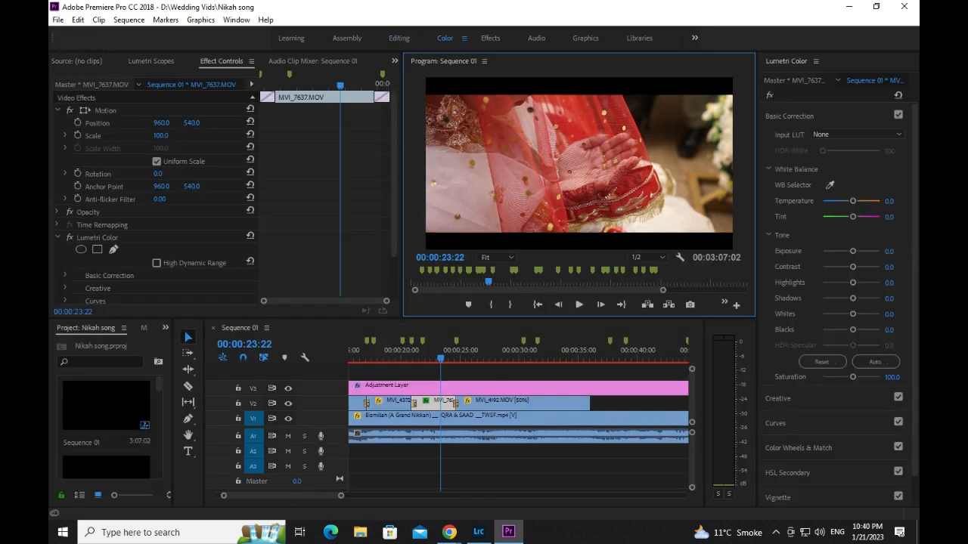
click(789, 117)
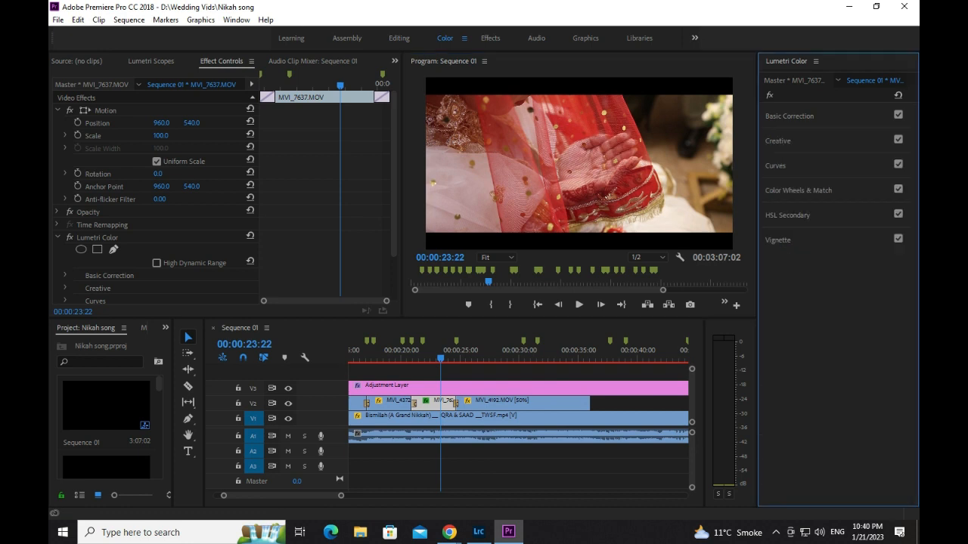
click(798, 190)
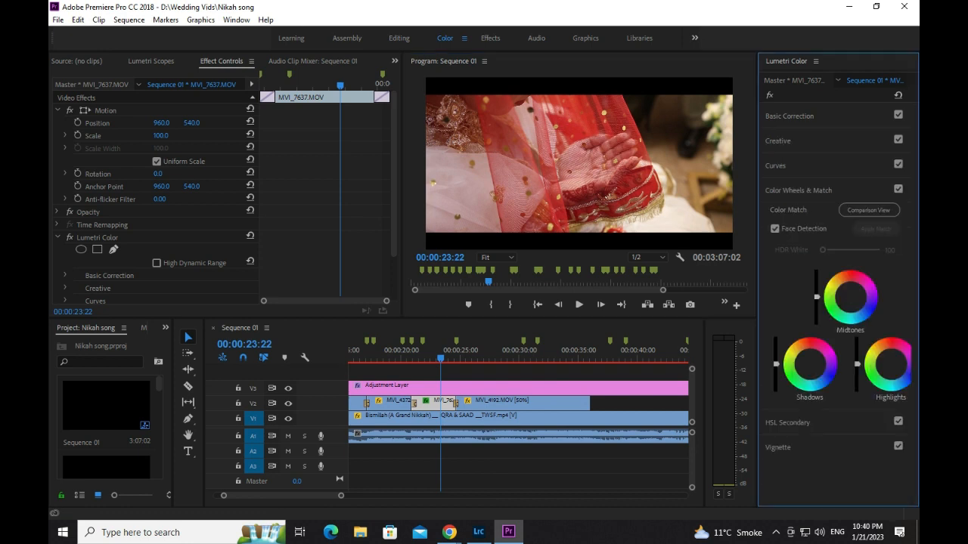
Step: Switch to Lightroom Classic and examine the Color Grading wheels for midtones, shadows and highlights together in the three-way view
click(478, 532)
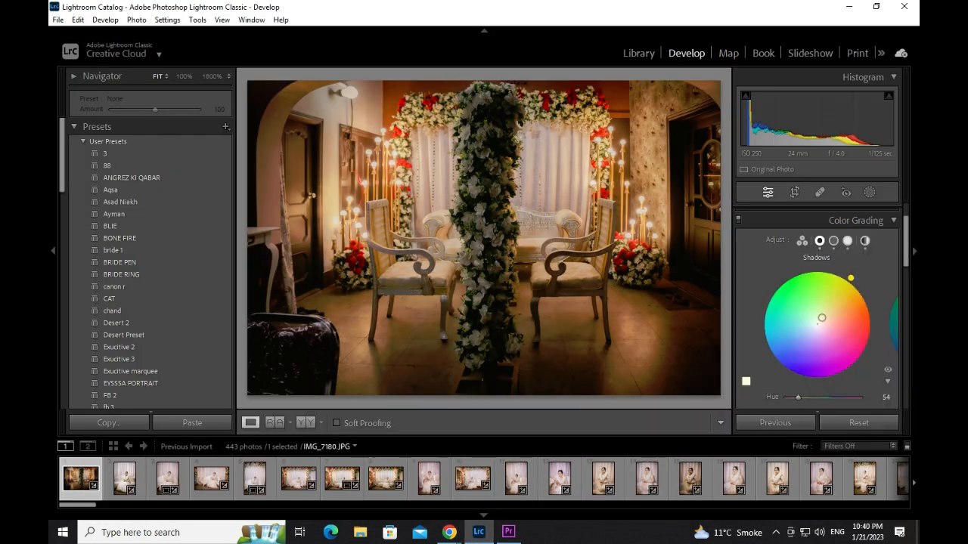
scroll(816, 318, down, 2)
scroll(817, 317, up, 3)
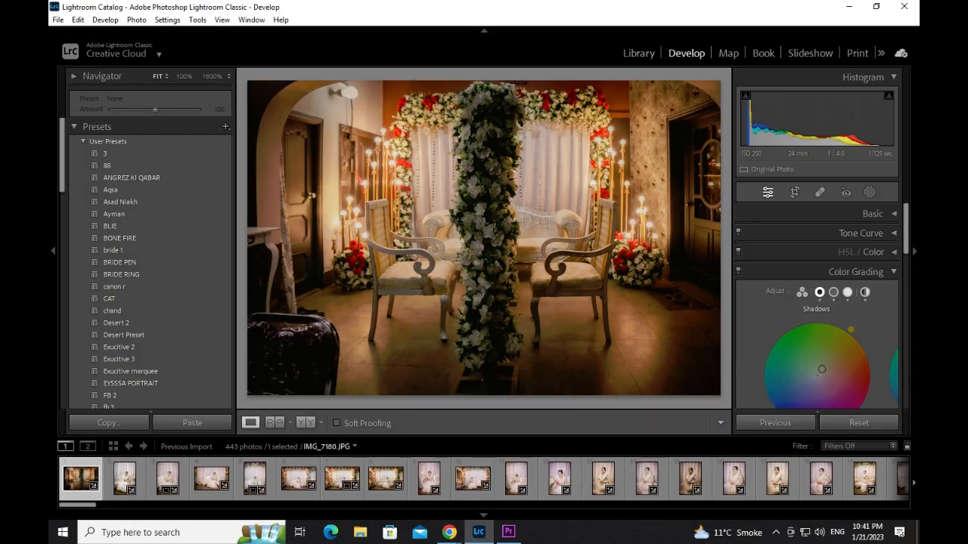
click(802, 292)
scroll(812, 302, down, 1)
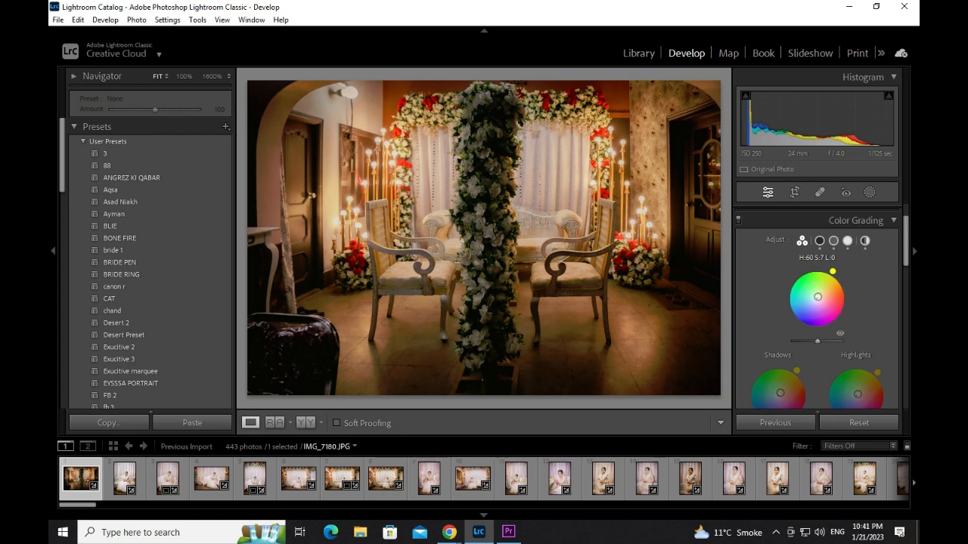
scroll(815, 302, down, 1)
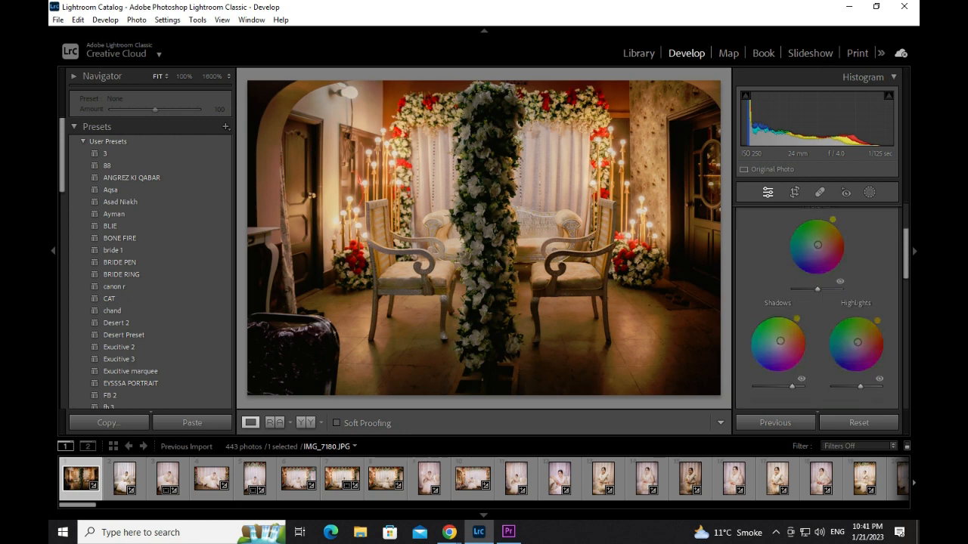
scroll(817, 303, up, 1)
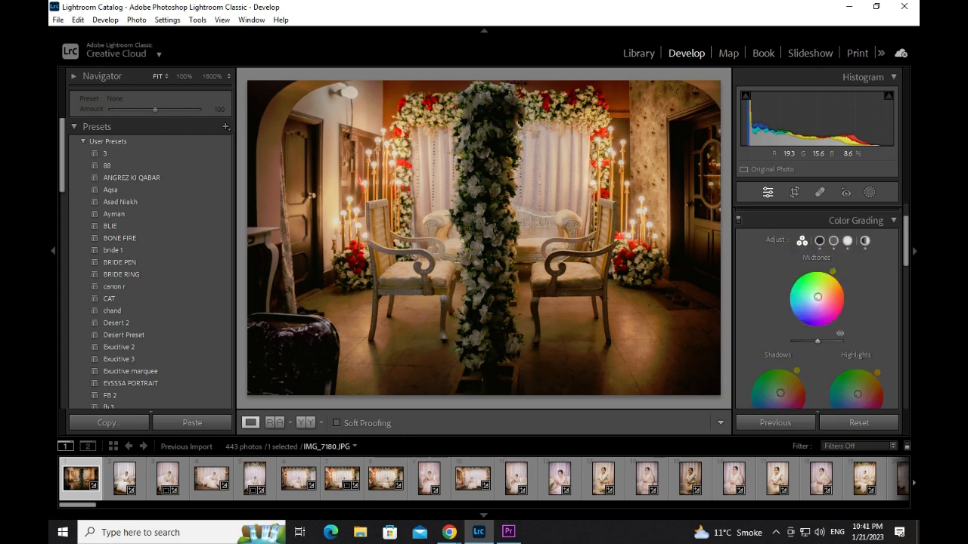
Step: Return to Premiere Pro and tint the clip's midtones, shadows and highlights with the color wheels, toggling Color Wheels & Match to compare
click(508, 532)
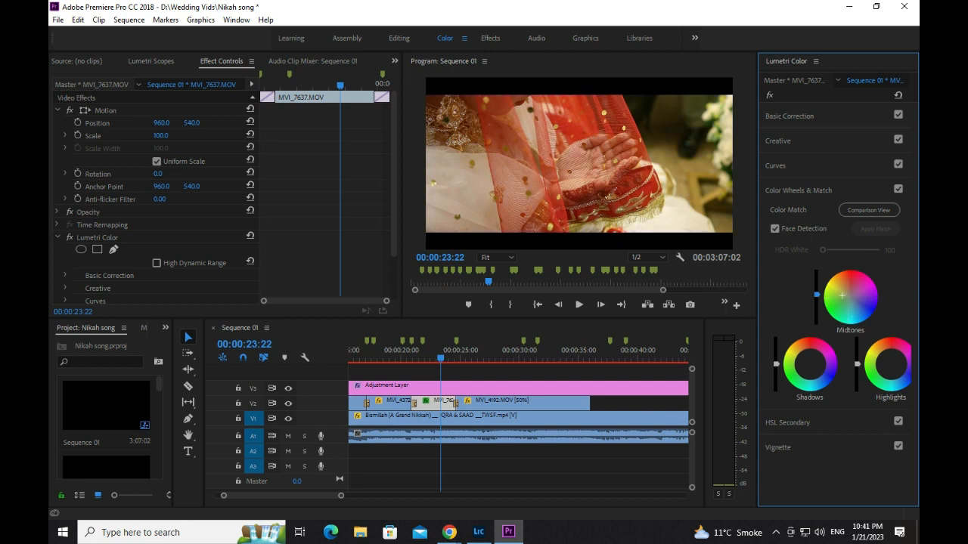
click(898, 189)
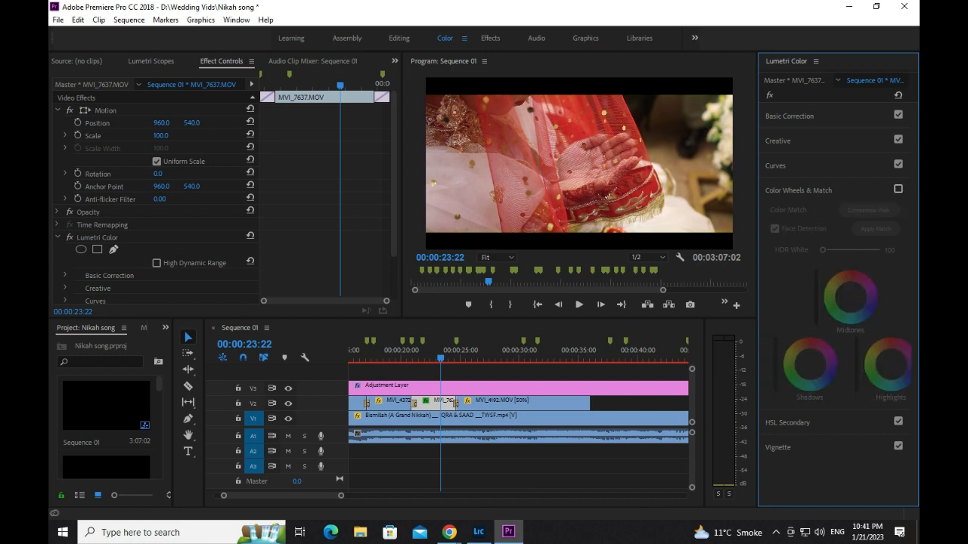
click(898, 190)
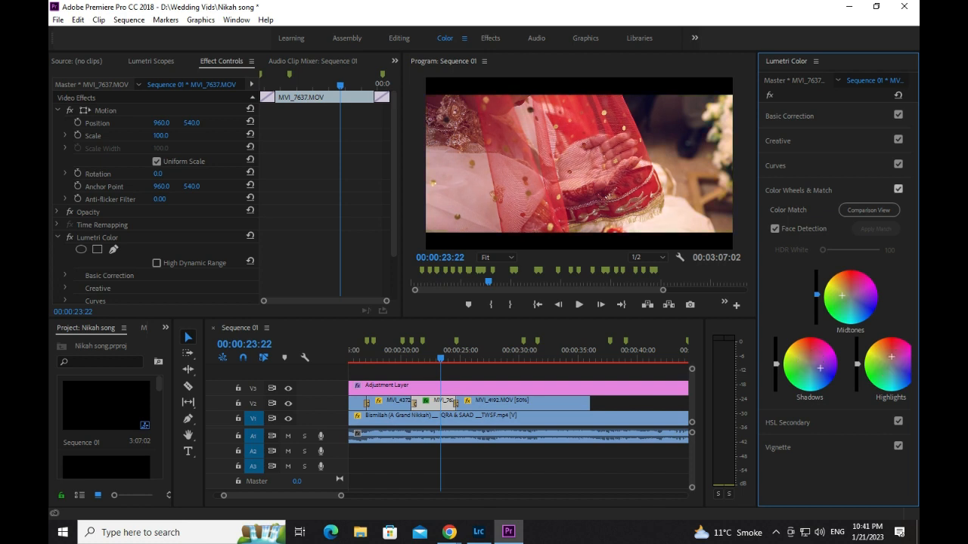
Step: Copy the Lumetri Color effect from MVI_7637.MOV to the MVI_7609.MOV clip and toggle its Color Wheels & Match to compare the look
click(98, 238)
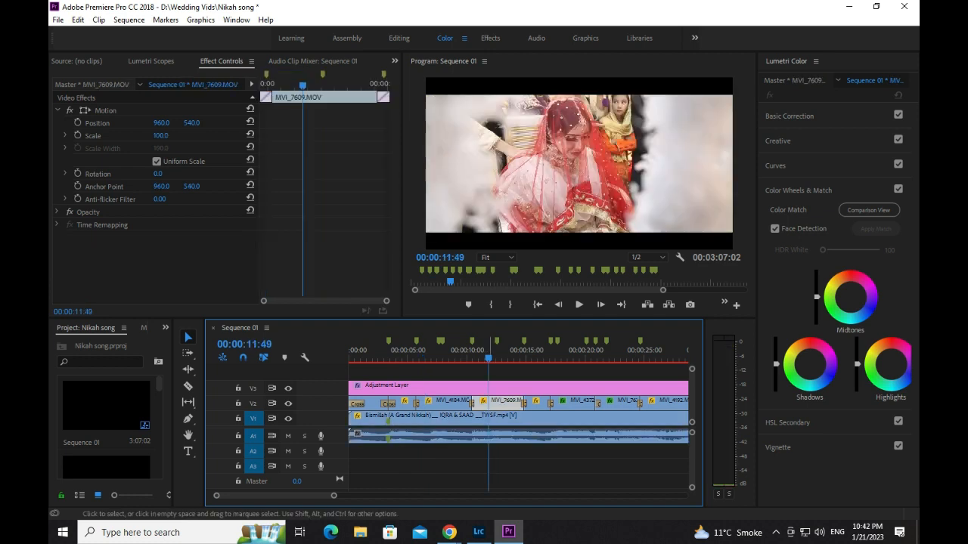
key(ctrl+v)
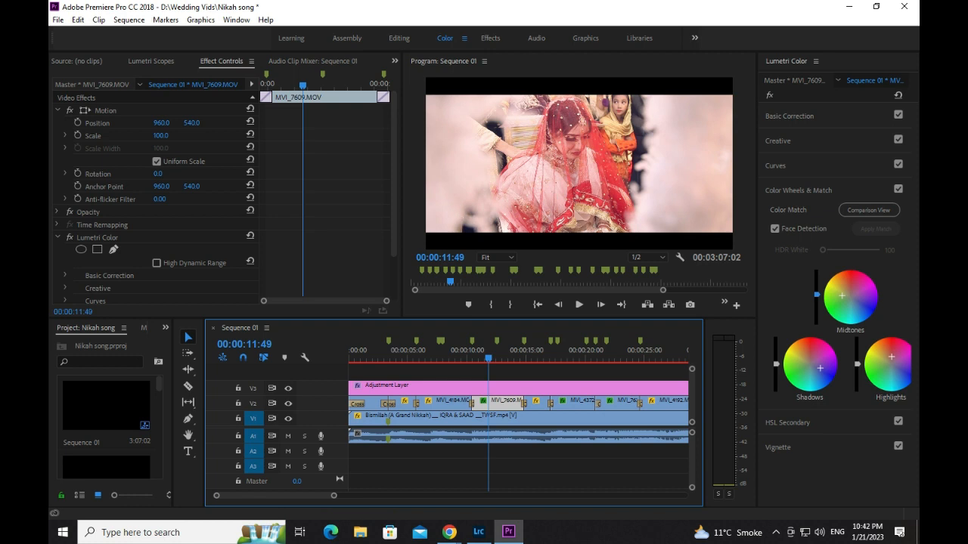
click(898, 189)
click(898, 189)
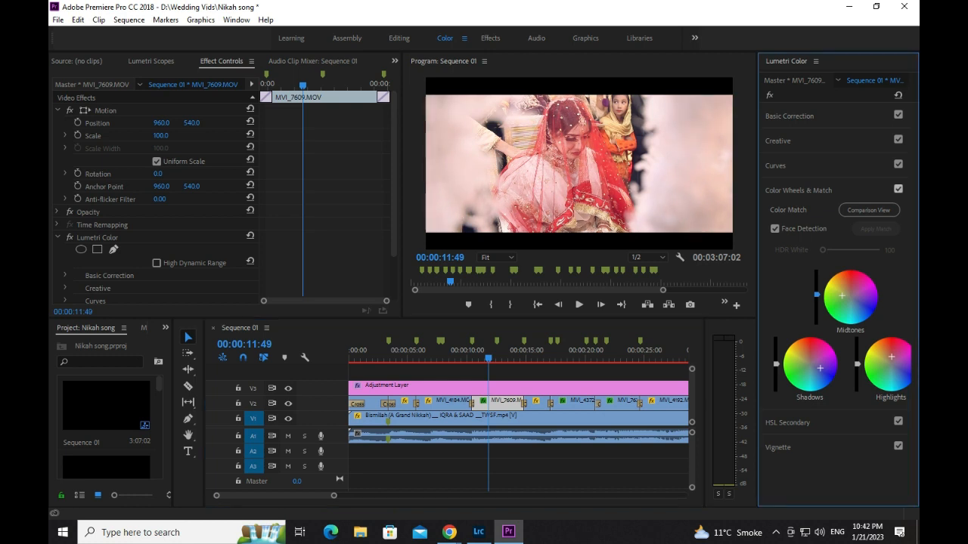
click(899, 189)
Step: Return to the Editing workspace and close Premiere Pro
key(alt+shift+0)
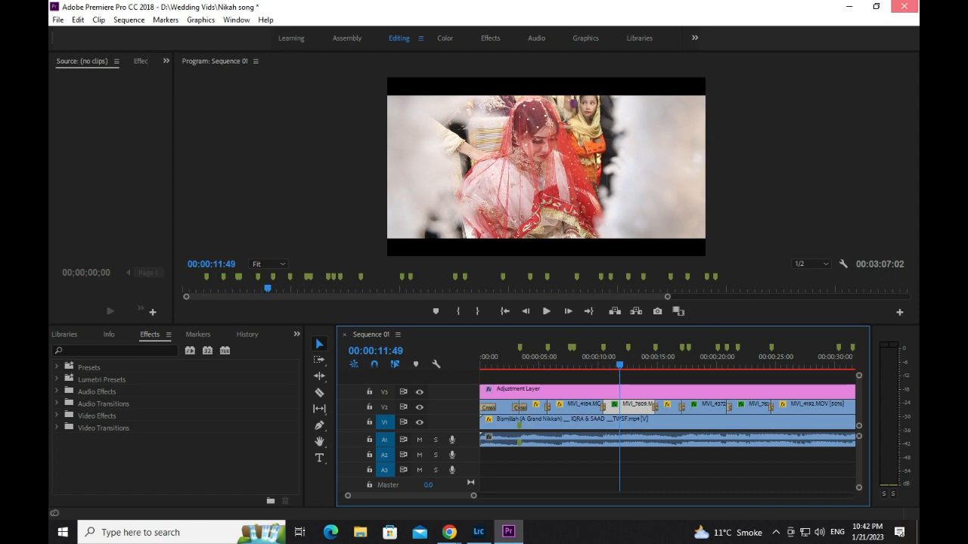
click(903, 6)
click(480, 275)
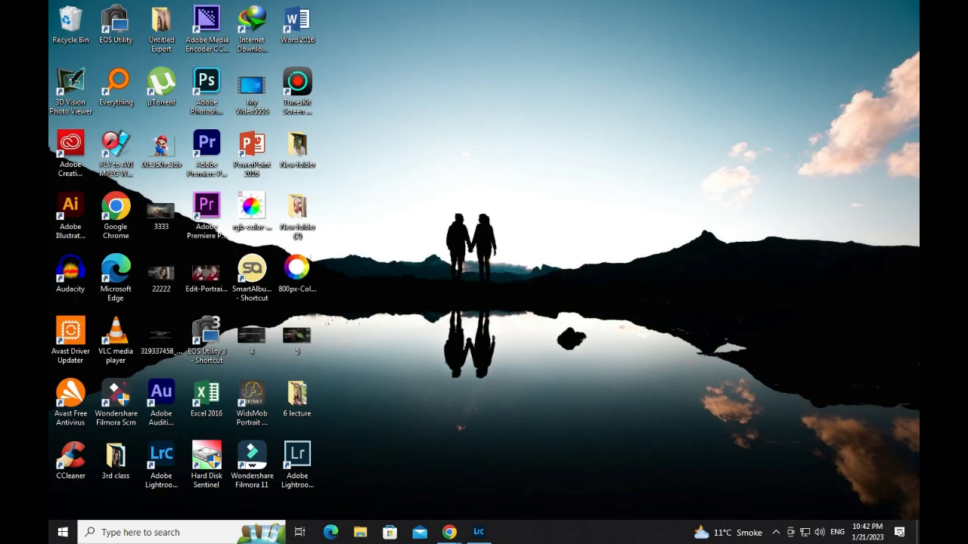
Step: Bring up Lightroom Classic, returning to it after checking the Google Meet call, and collapse the Color Grading section
click(479, 532)
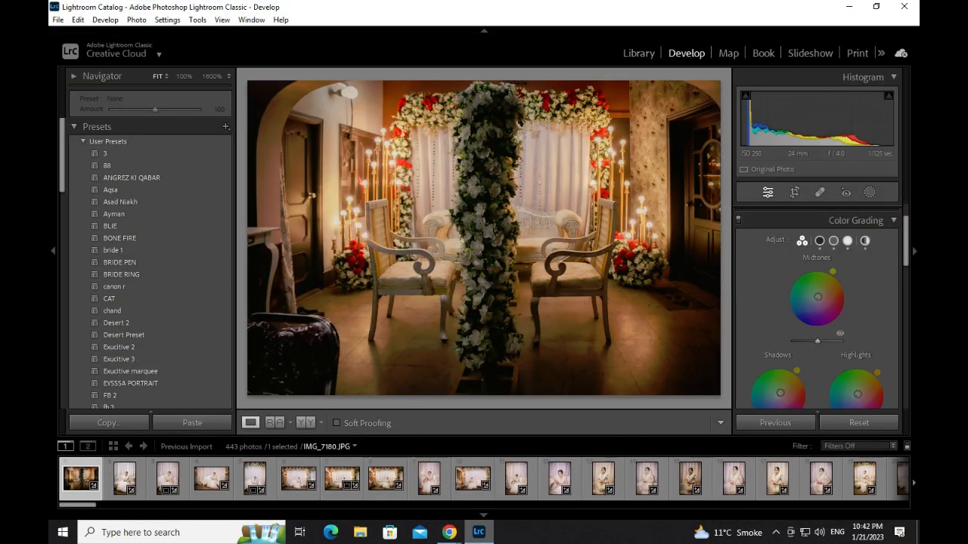
click(370, 468)
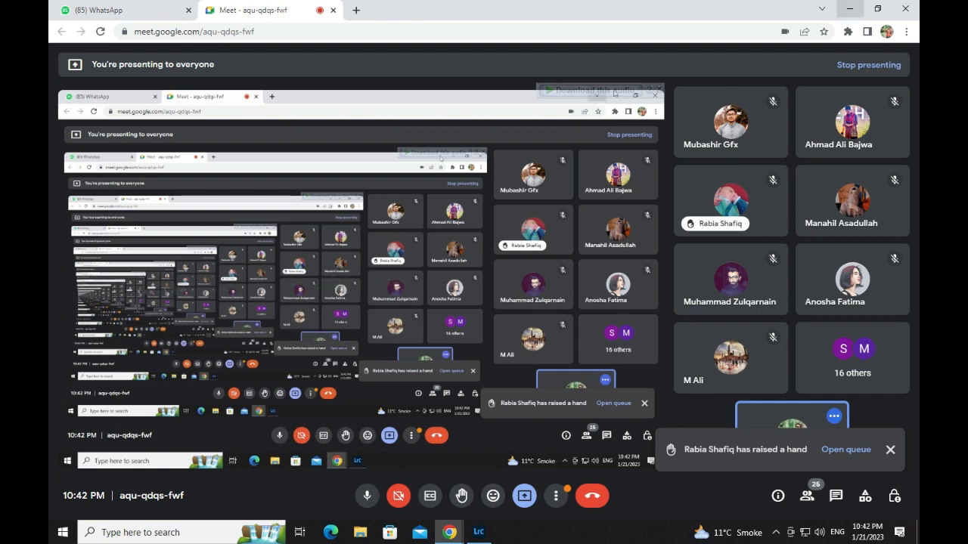
key(alt+Tab)
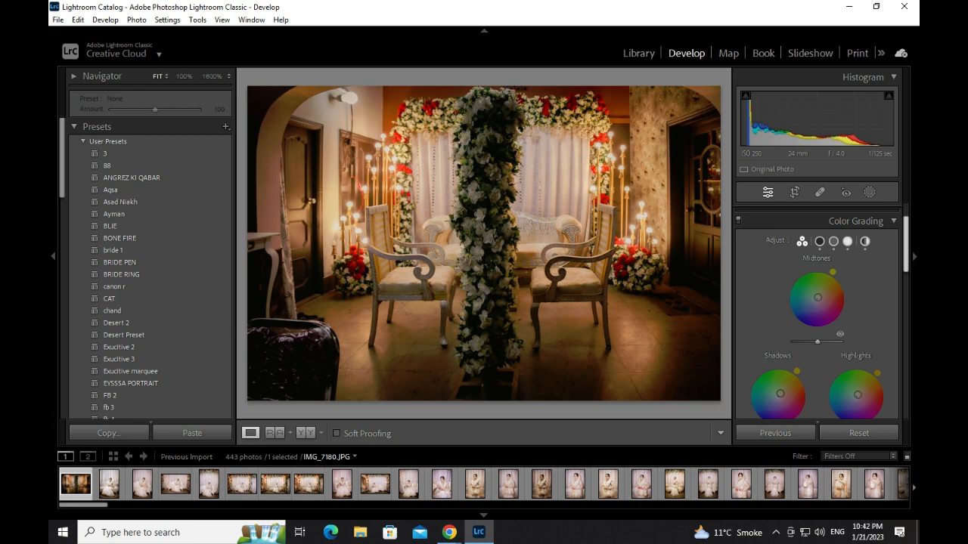
click(892, 222)
Step: Create a new Lightroom catalog named "Class 6" in the Pictures folder
click(58, 19)
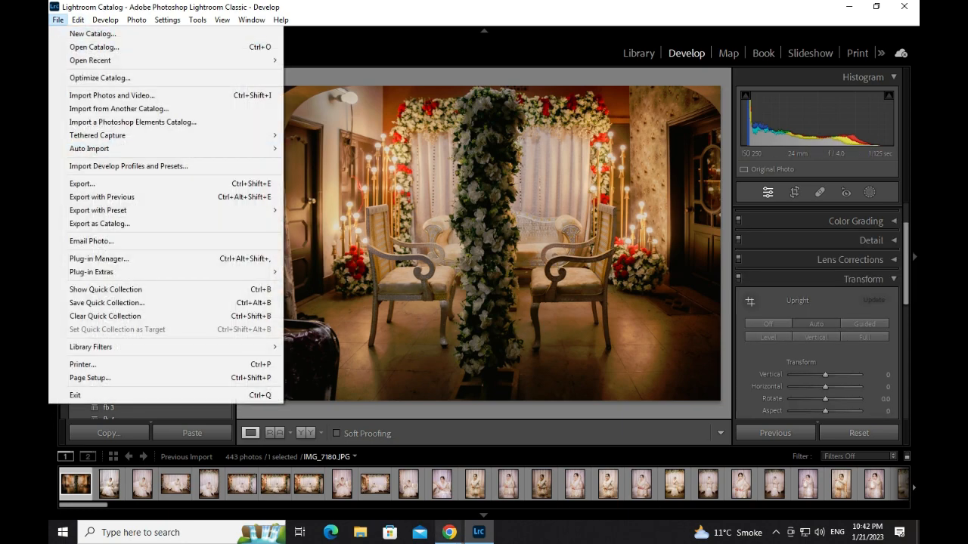
mouse_move(78, 20)
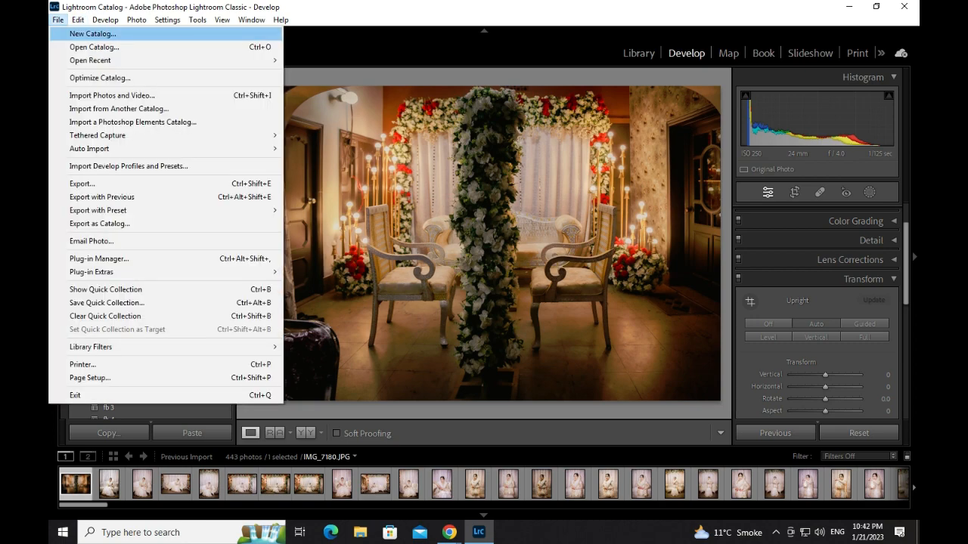
click(109, 33)
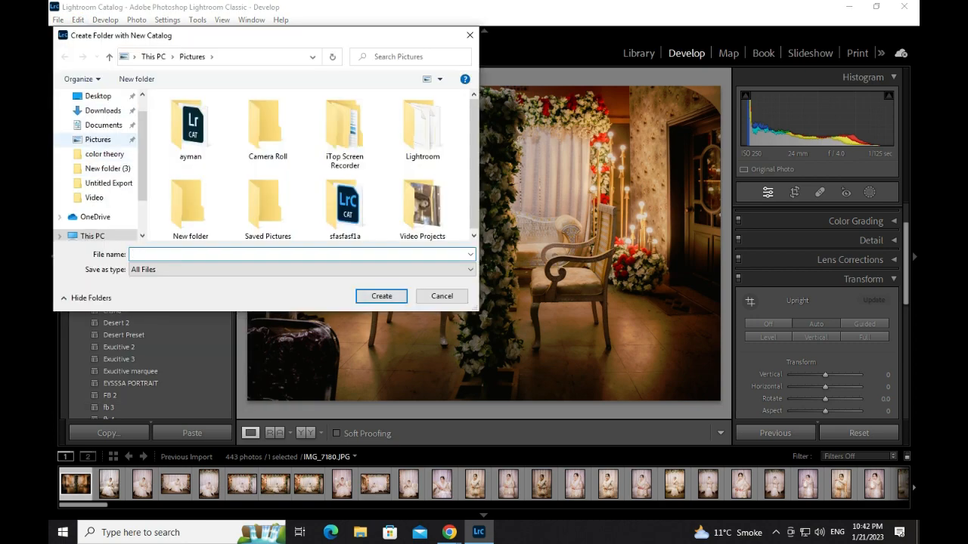
click(103, 150)
click(98, 165)
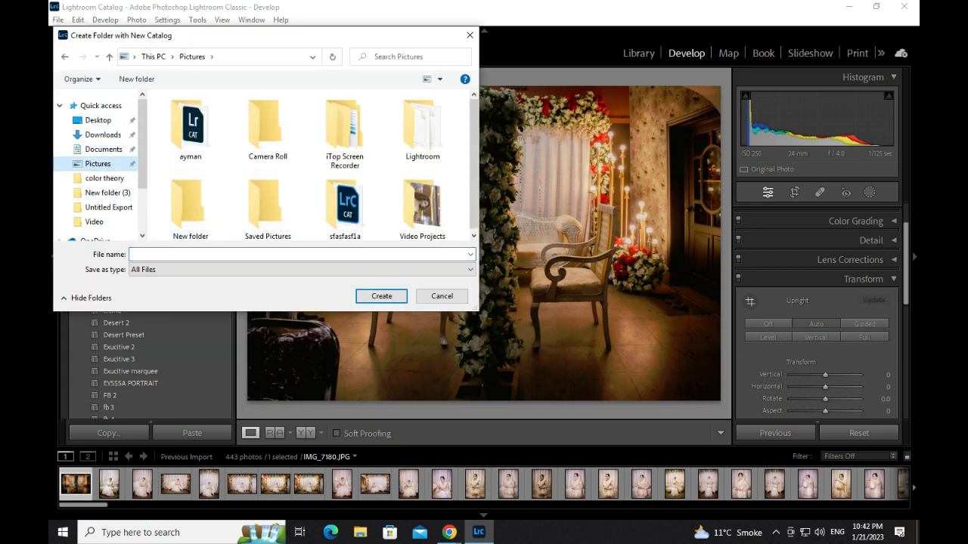
click(182, 255)
text(Class )
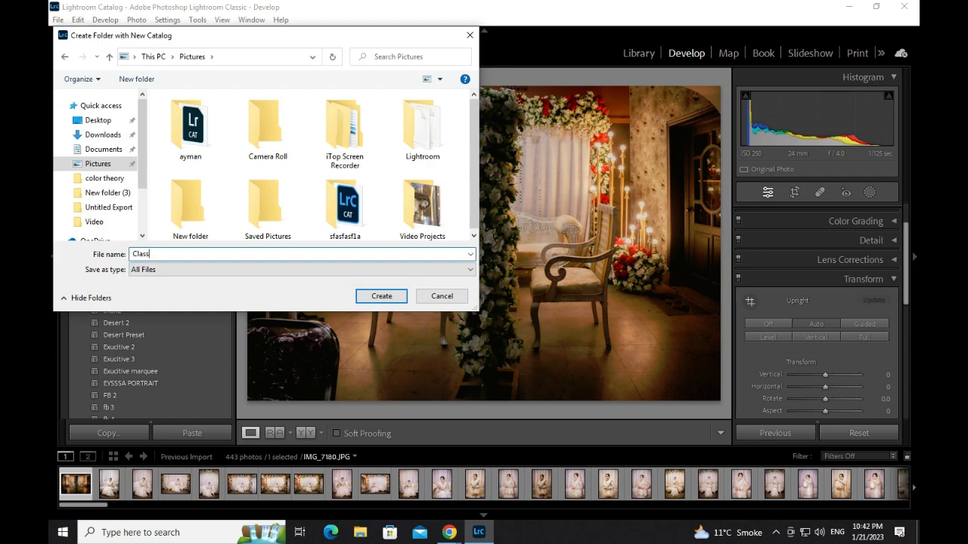
text(6)
key(Return)
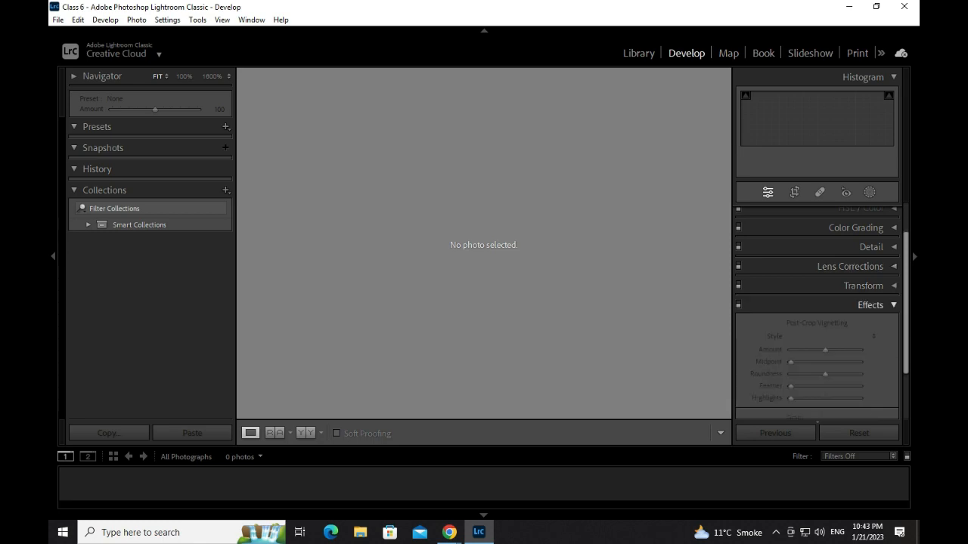
Step: Expand the Color Grading section in the Class 6 catalog, minimise Lightroom Classic to show the desktop, and restore it
click(855, 271)
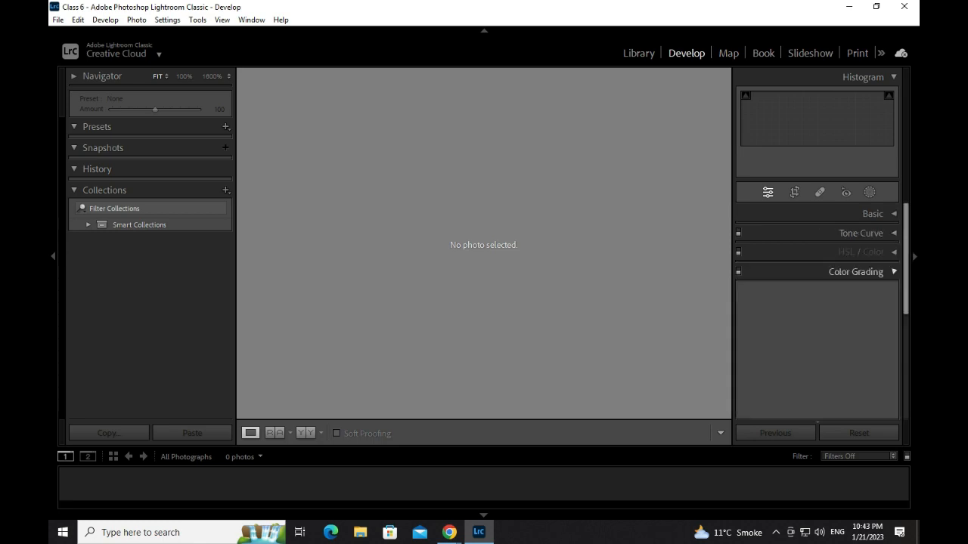
click(849, 6)
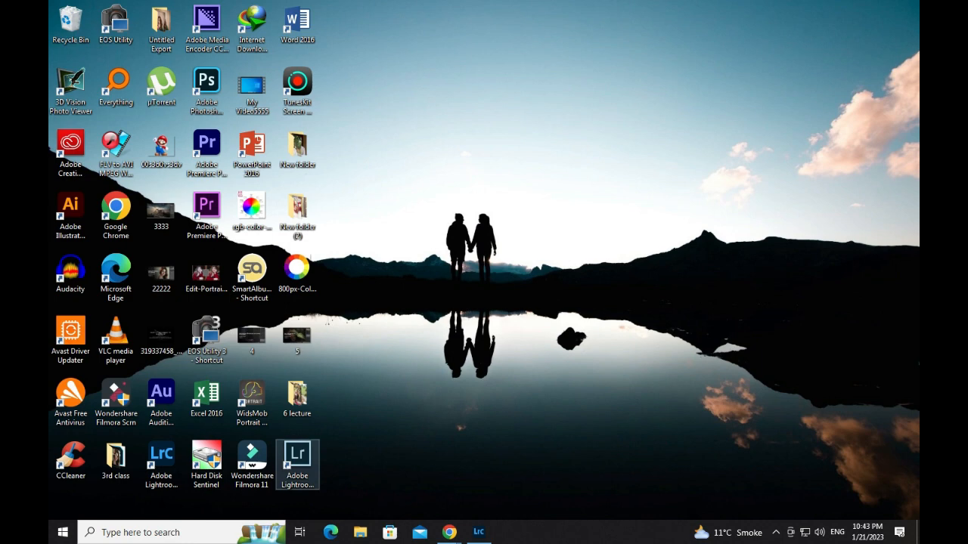
click(478, 532)
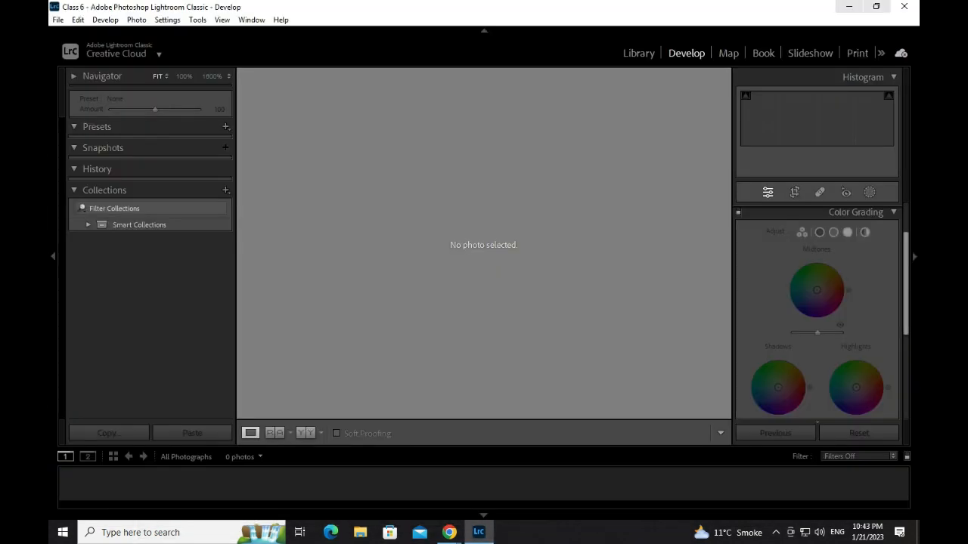
Step: Minimise and restore Lightroom Classic, and quit it, dismissing the system compatibility report
click(849, 6)
click(479, 532)
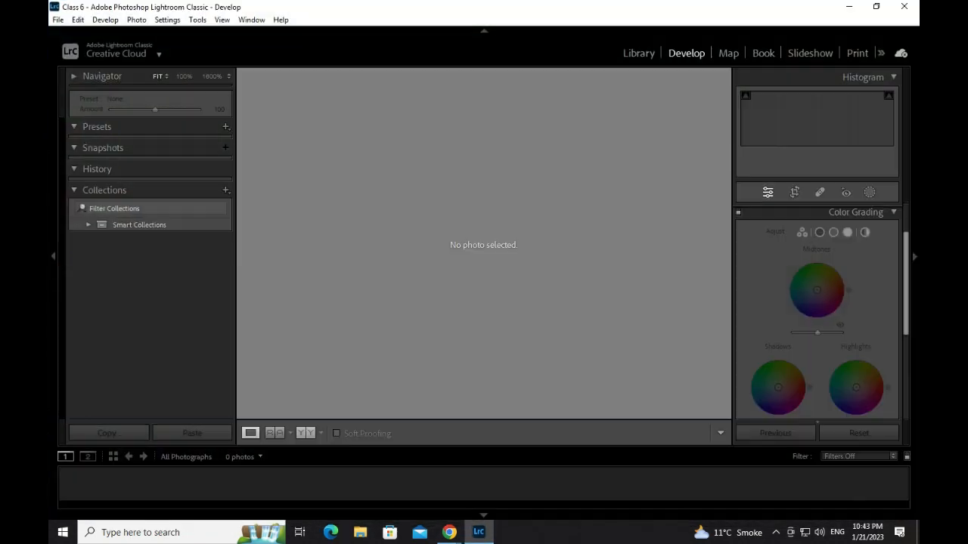
click(904, 6)
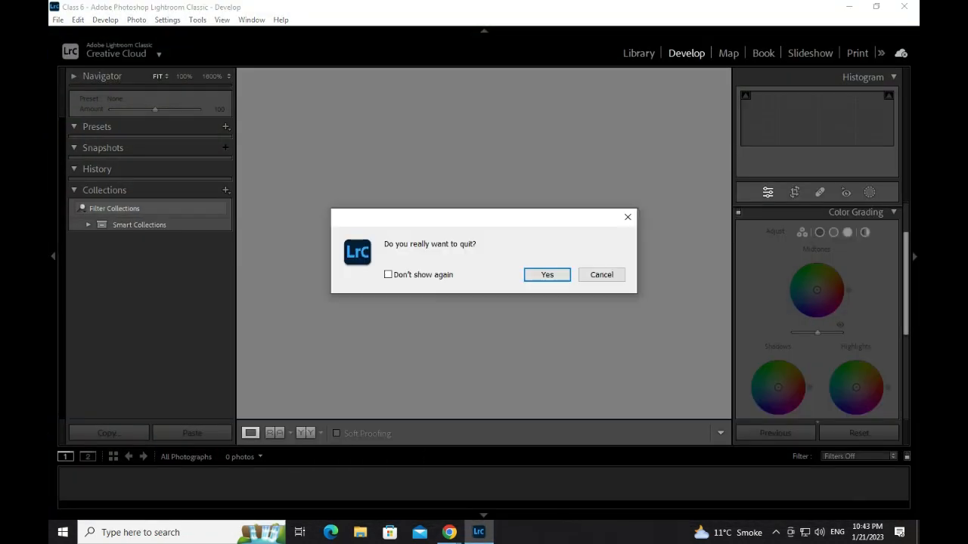
key(Escape)
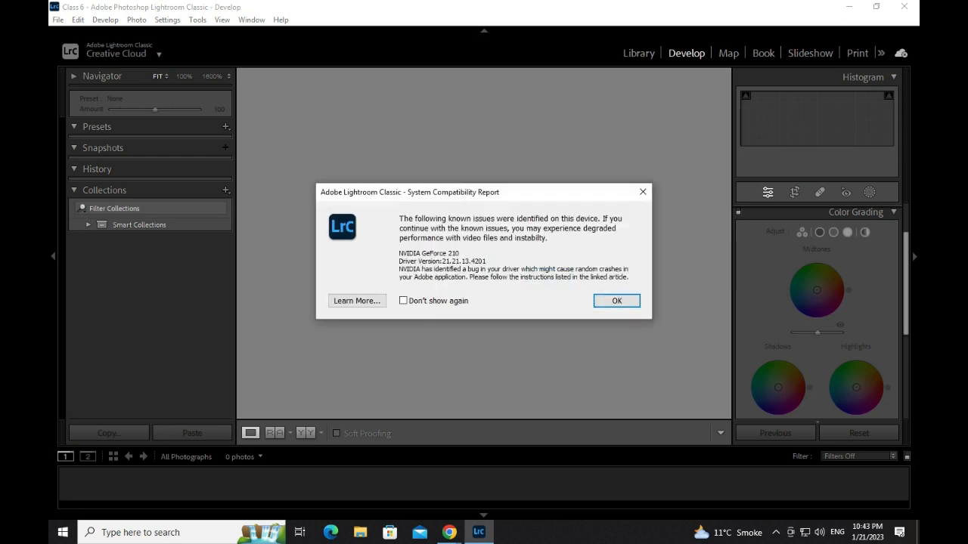
key(Return)
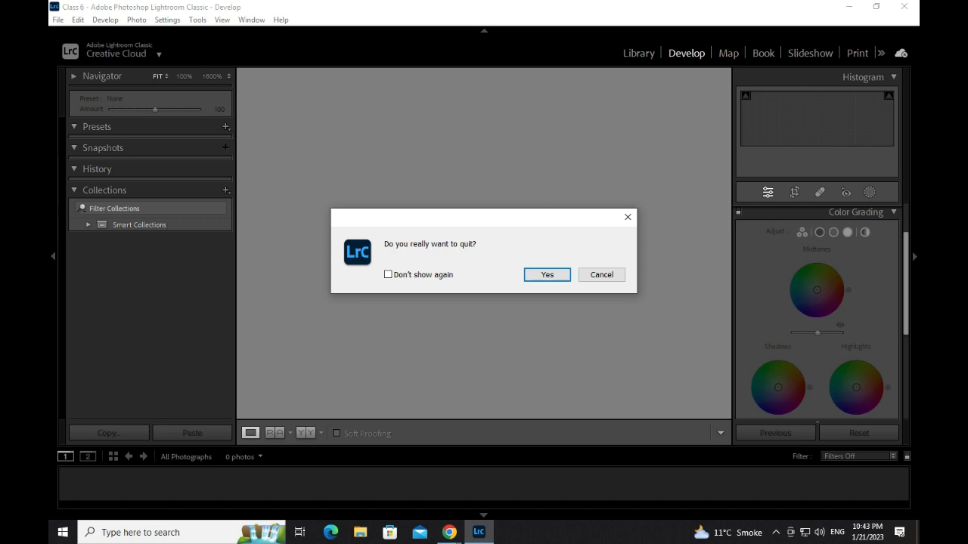
key(Return)
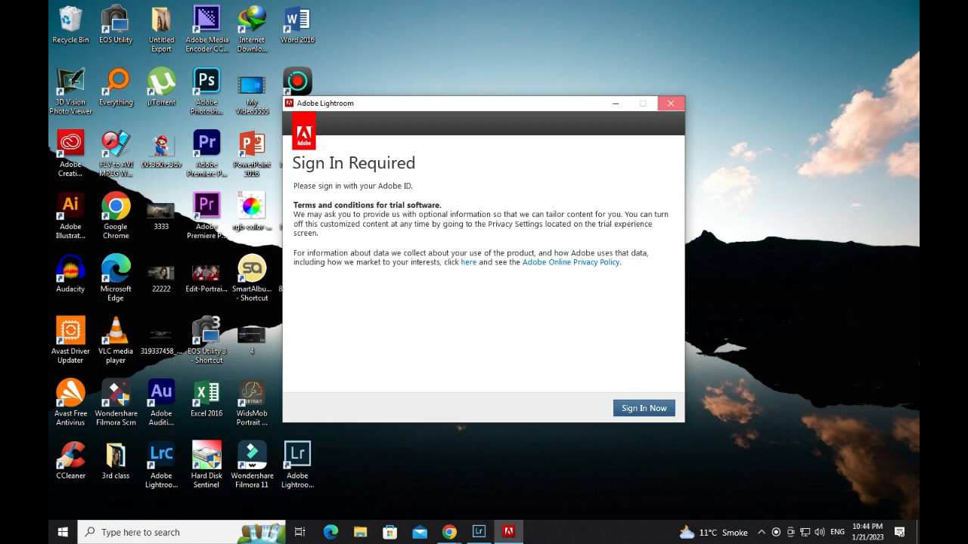
Step: Quit the Adobe sign-in window, open the sfasfasf1a.lrcat catalog in Lightroom Classic CC instead of Class 6, and dismiss the welcome message
click(670, 103)
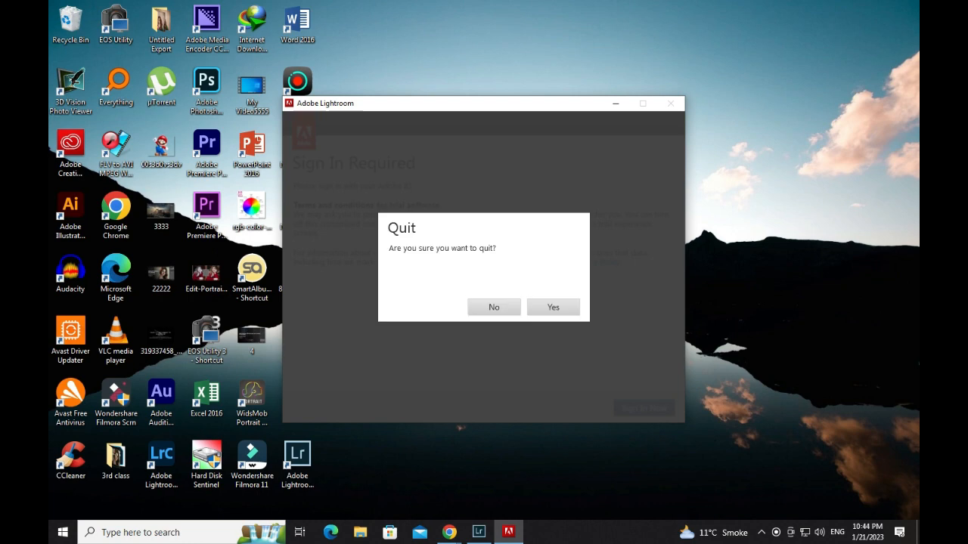
click(552, 307)
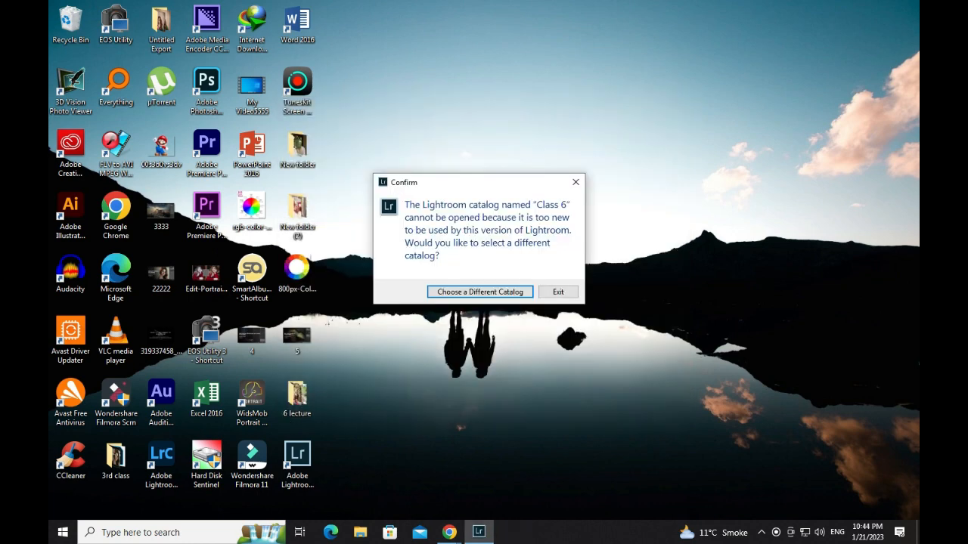
key(Return)
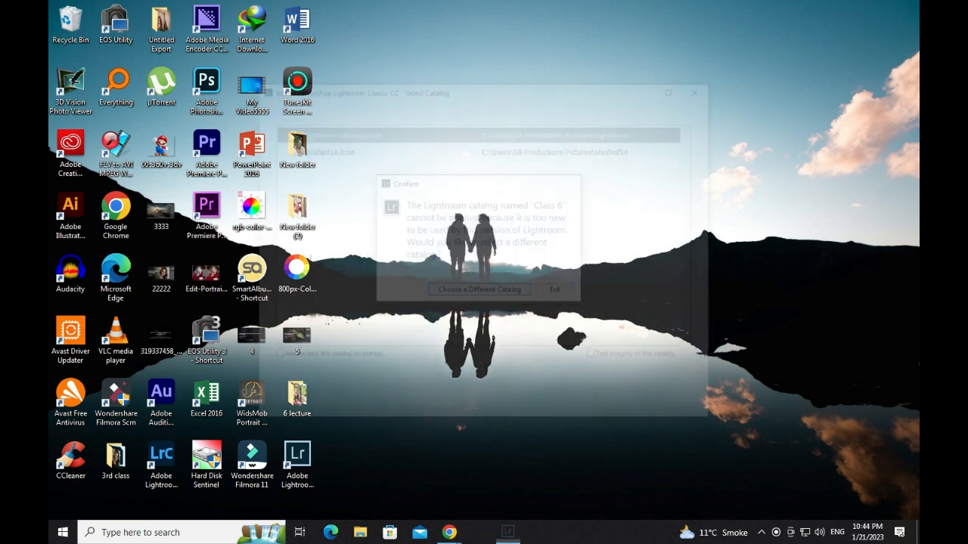
click(323, 149)
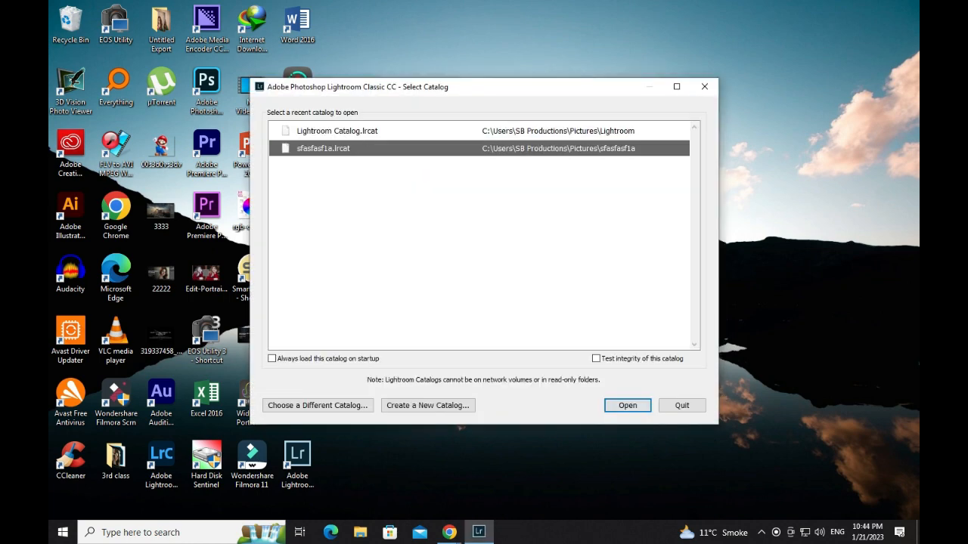
key(Return)
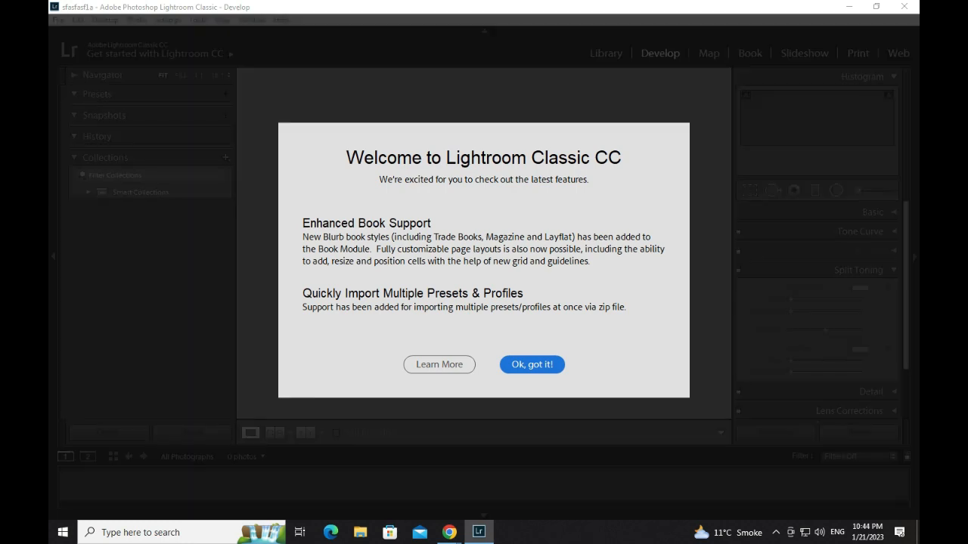
click(532, 364)
Step: Import all photos from the desktop's "6 lecture" folder into the Library and open DSC_7788.JPG in the Develop module
click(605, 53)
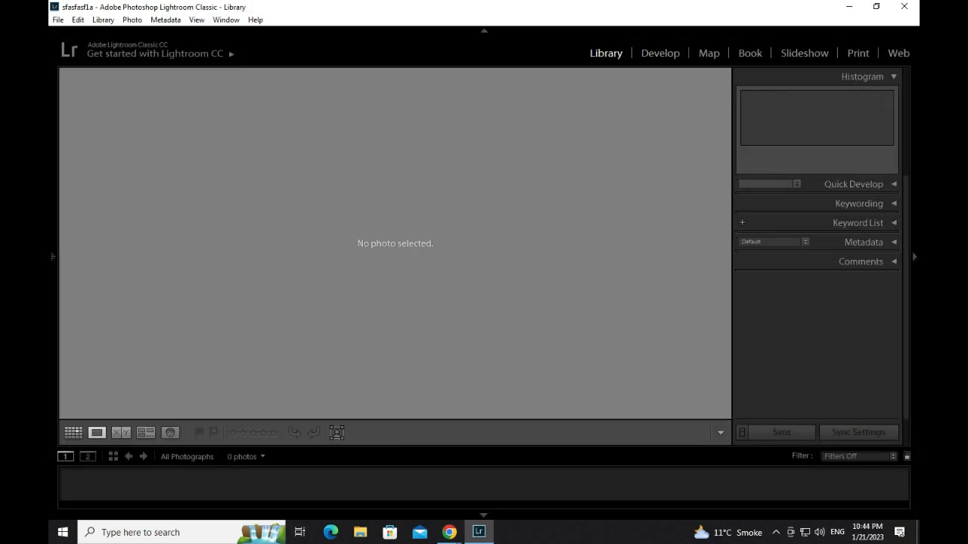
click(852, 6)
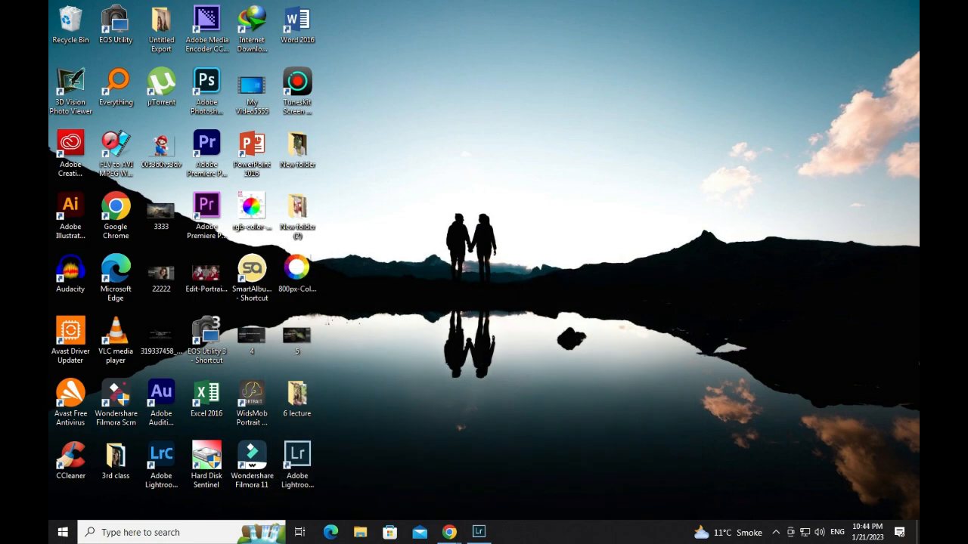
double_click(297, 147)
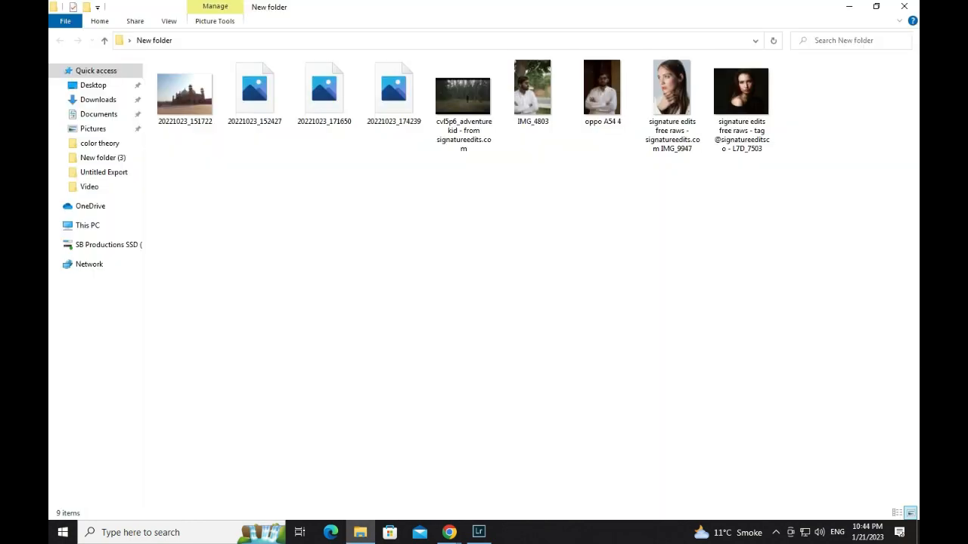
key(alt+F4)
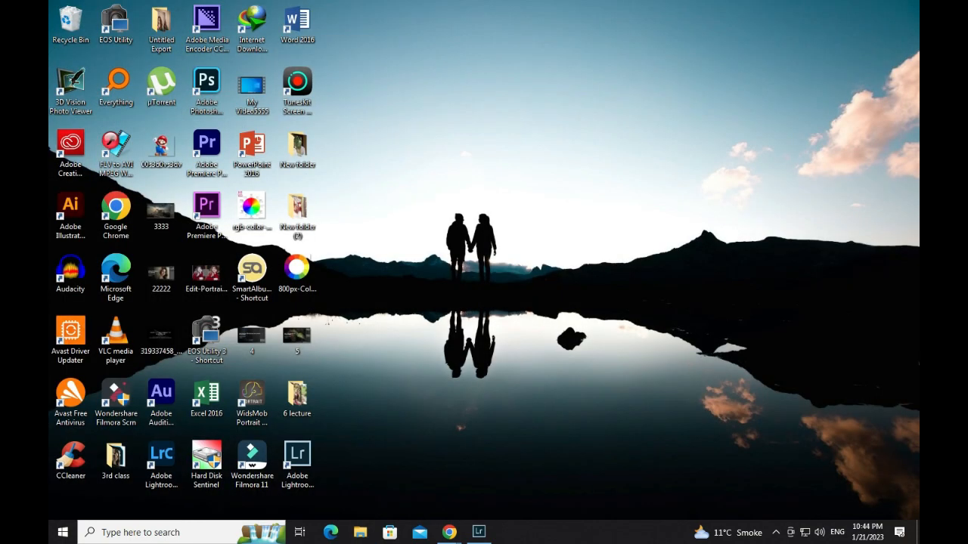
double_click(297, 395)
drag(265, 154, 827, 61)
drag(672, 87, 394, 250)
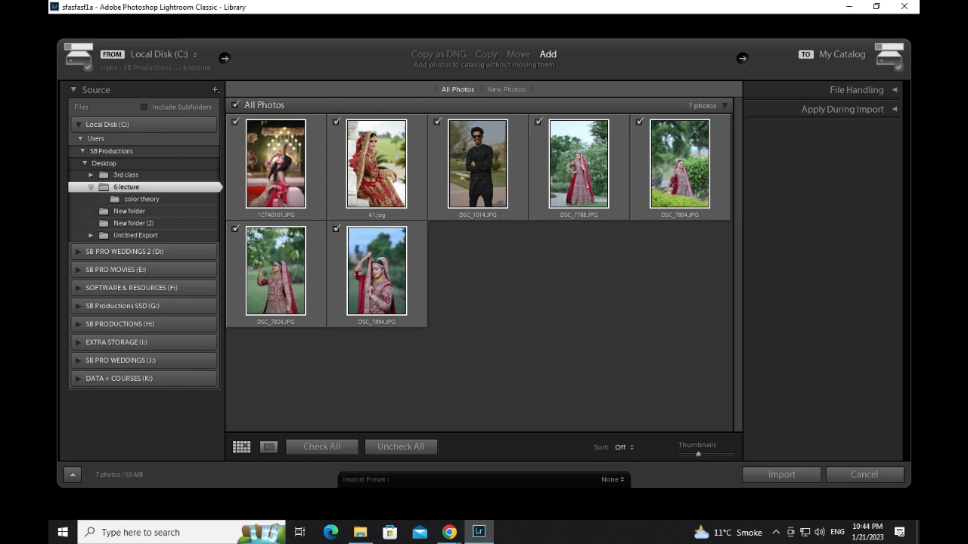
click(782, 474)
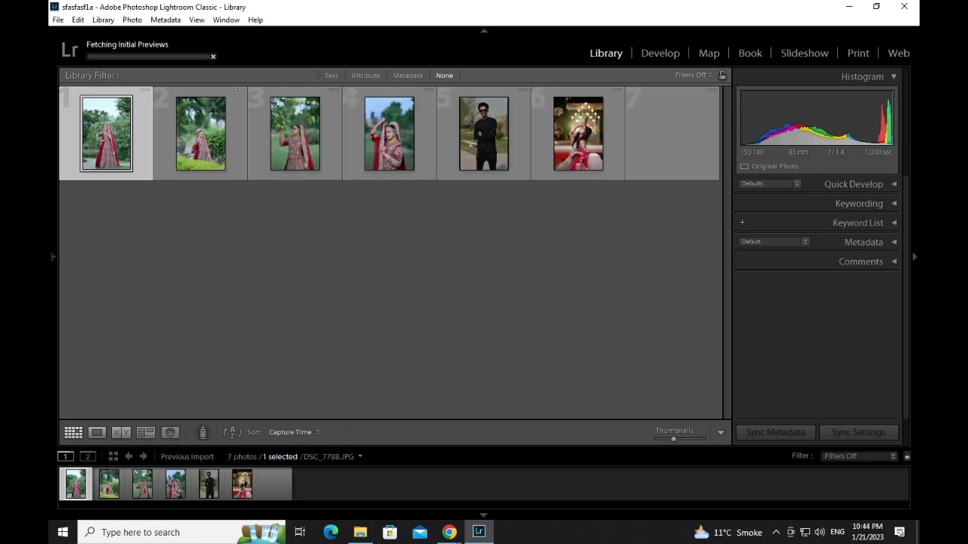
key(d)
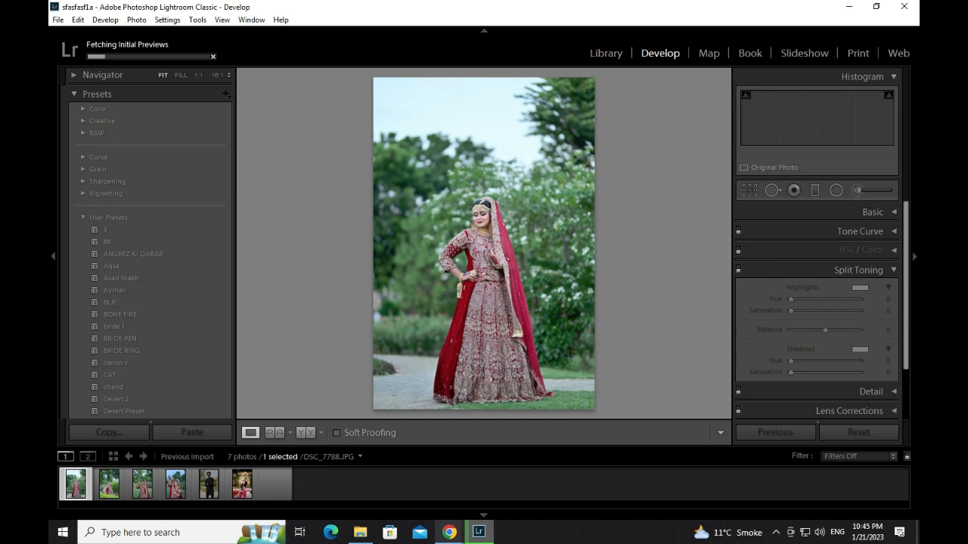
Step: Switch to the Google Meet call in Chrome, check the screen recorder's toolbar and options, and return to Lightroom Classic CC
key(alt+Tab)
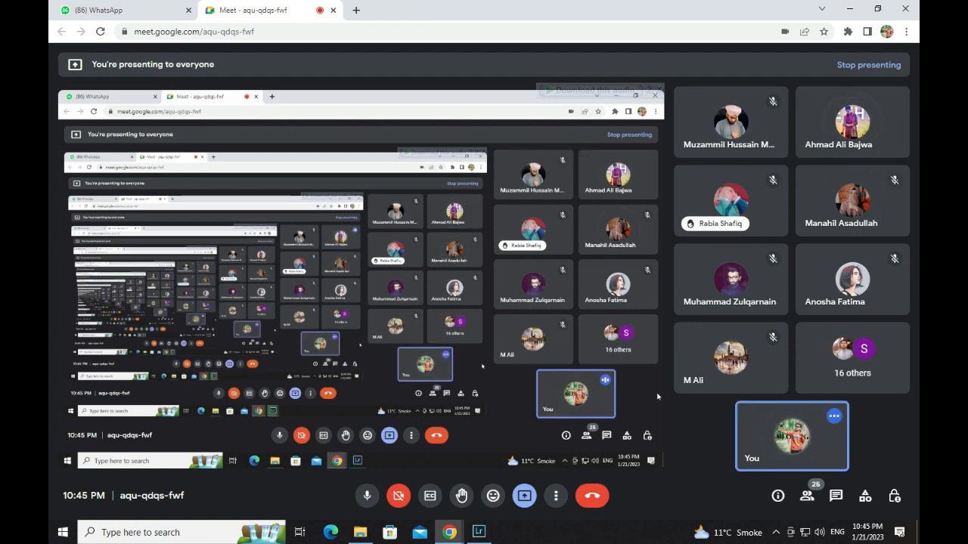
click(775, 532)
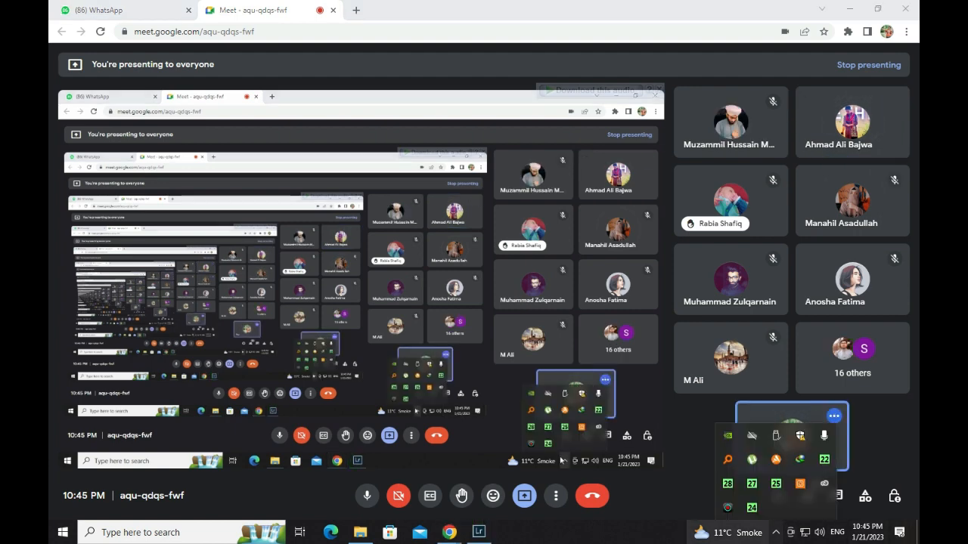
click(727, 508)
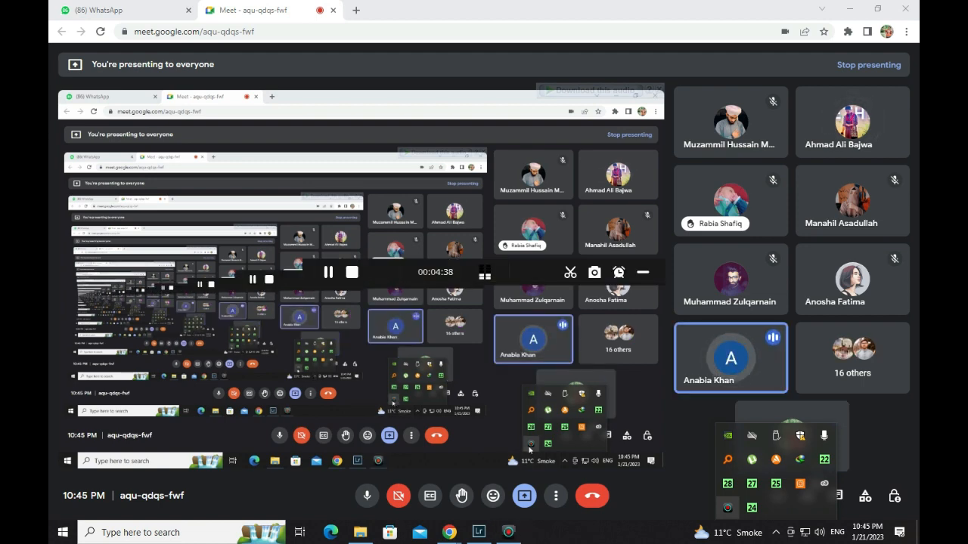
click(667, 507)
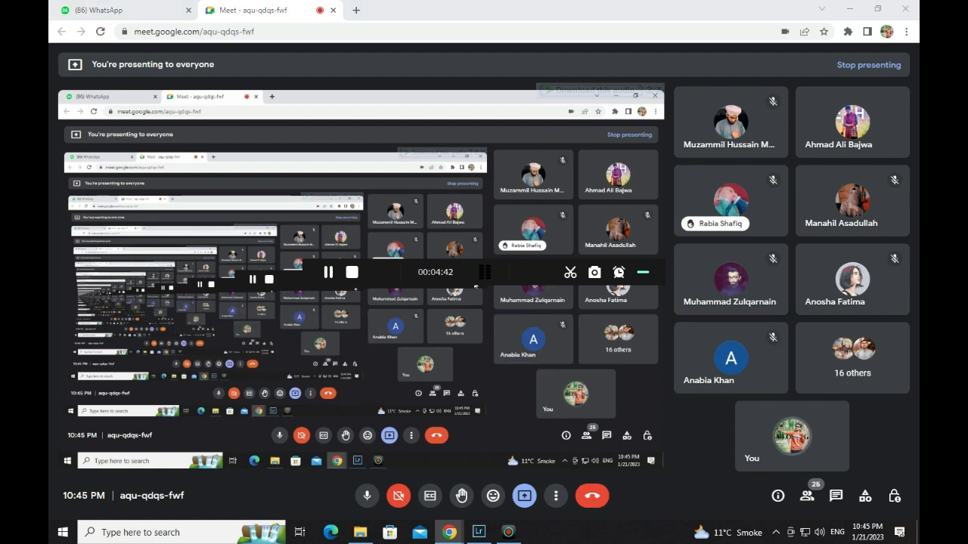
click(780, 532)
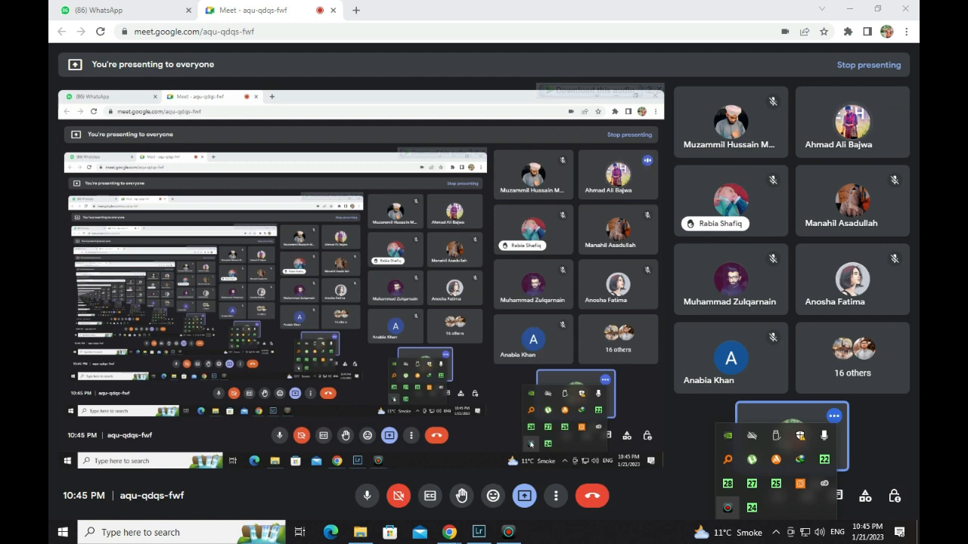
right_click(727, 507)
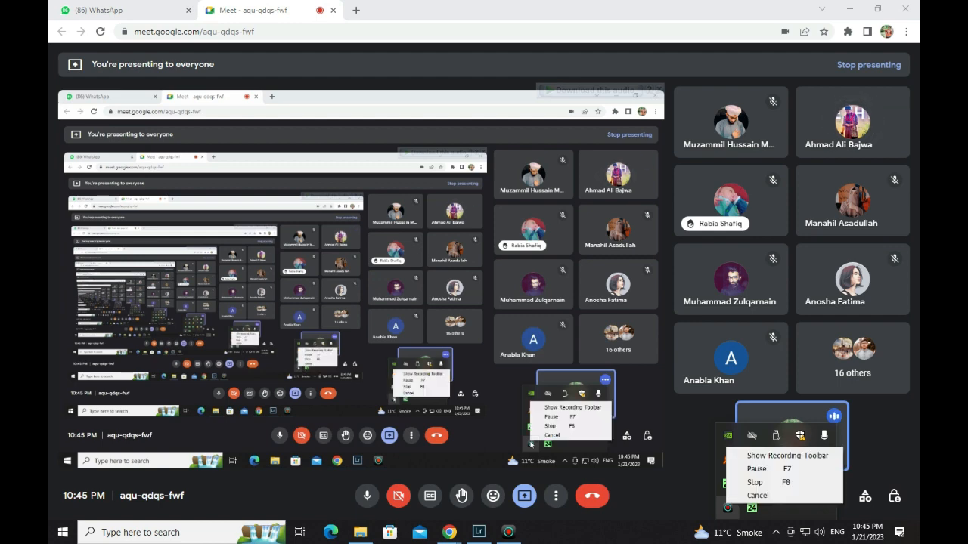
key(Escape)
click(478, 532)
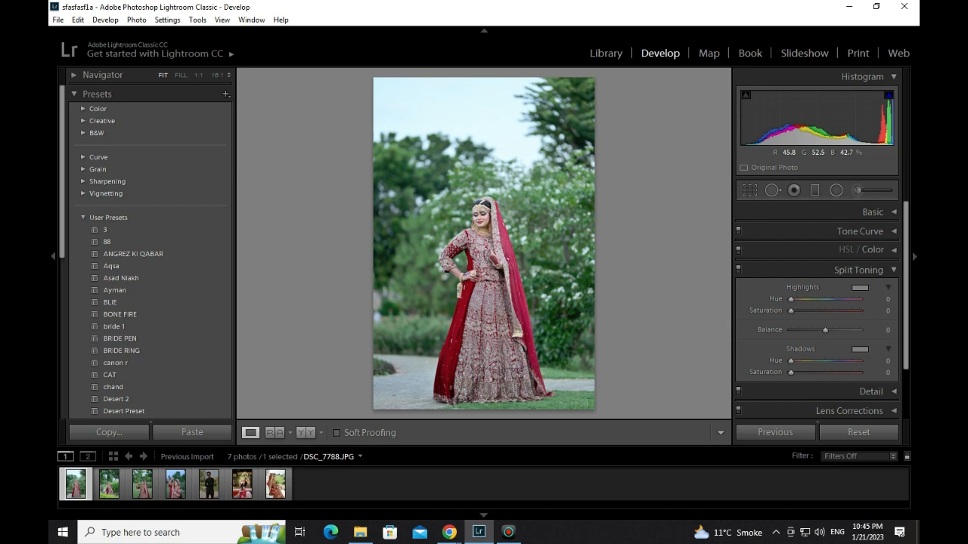
Step: Check the Google Meet call once more and minimise Chrome to return to the photo in Lightroom
mouse_move(449, 533)
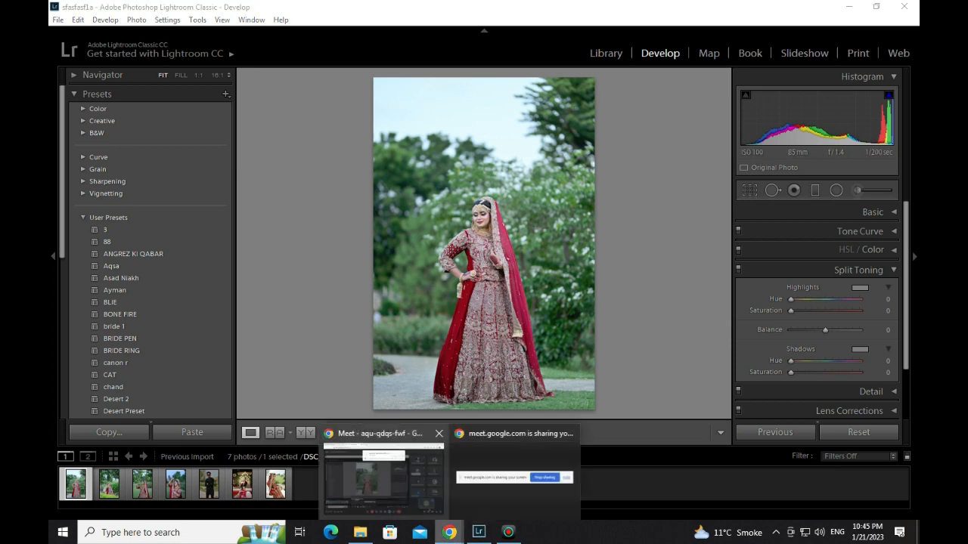
click(361, 484)
click(606, 112)
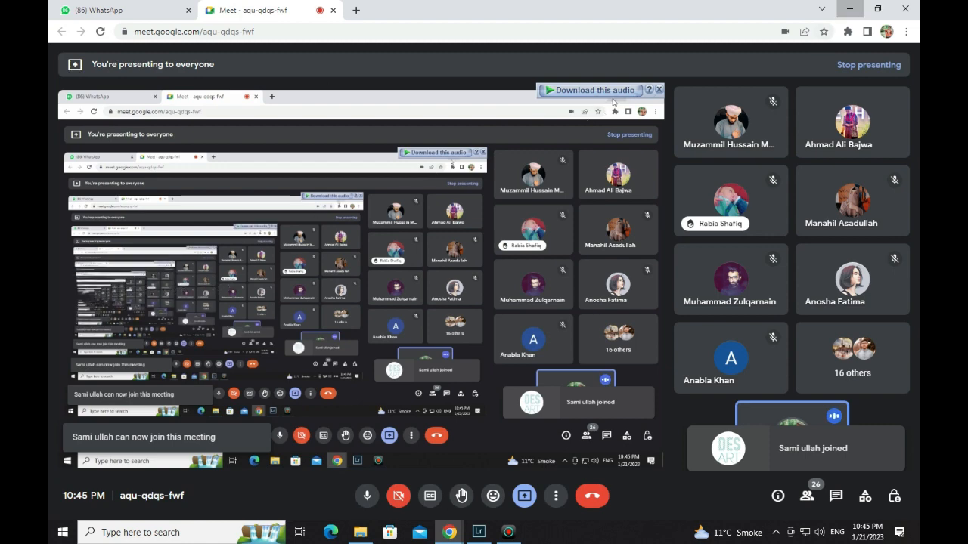
click(851, 9)
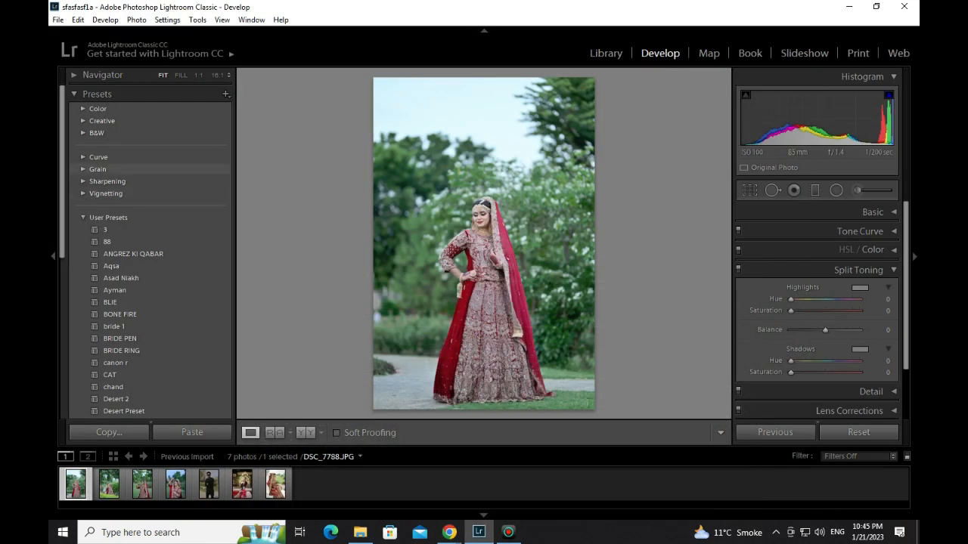
Step: Apply the user preset "3" to DSC_7788.JPG and reset its Split Toning highlights, balance and shadows values to 0
scroll(150, 253, down, 3)
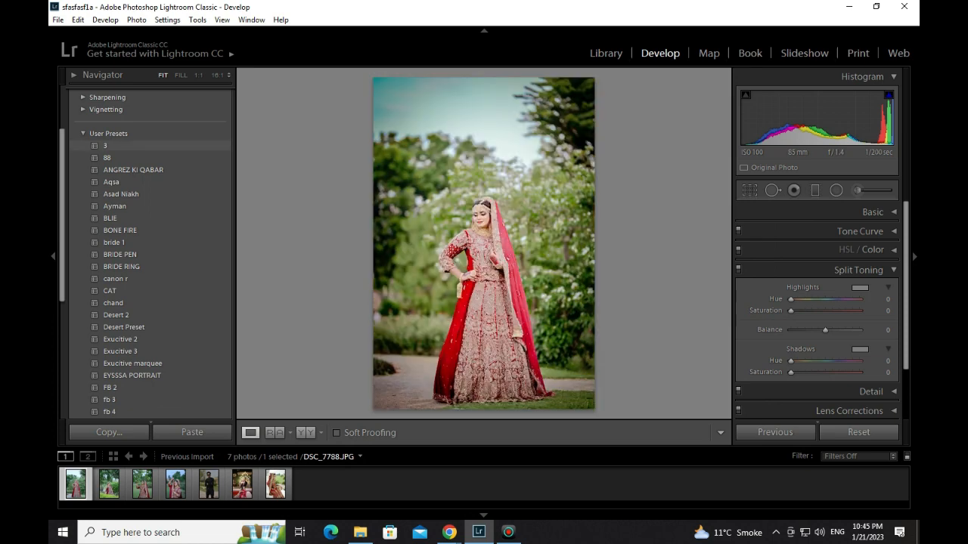
click(106, 146)
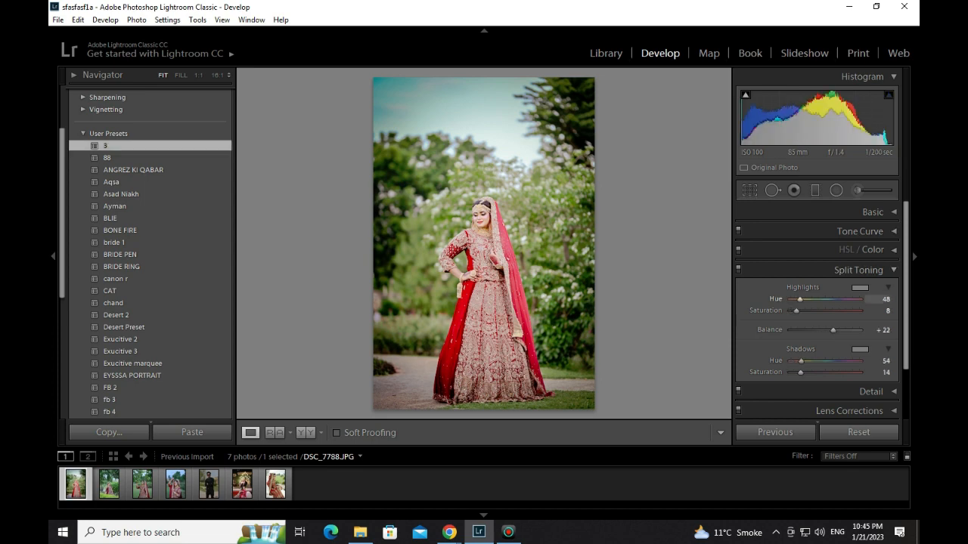
double_click(776, 299)
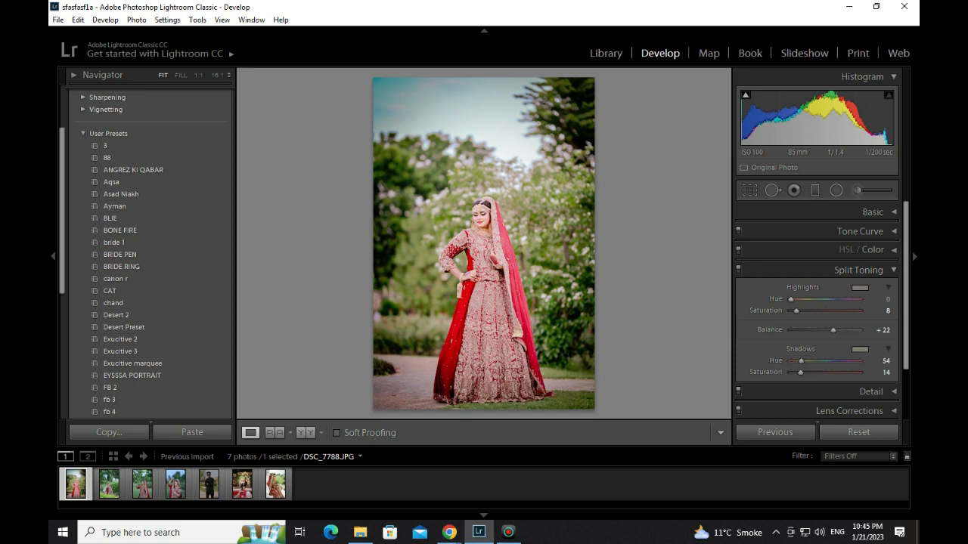
double_click(765, 310)
double_click(770, 330)
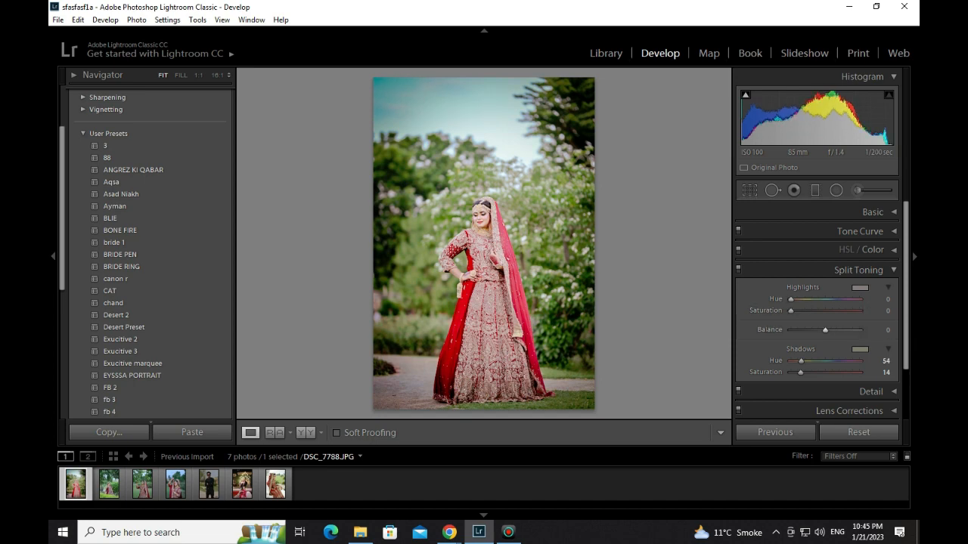
double_click(765, 372)
double_click(776, 360)
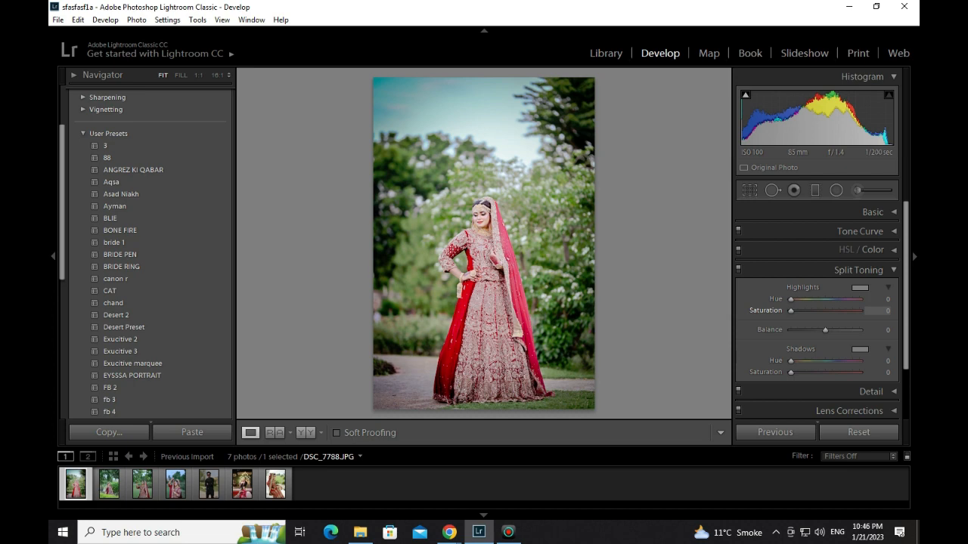
Step: Set the Split Toning highlights to hue 240, judging the colour at saturation 100, and set their saturation to 15
drag(791, 310, 860, 310)
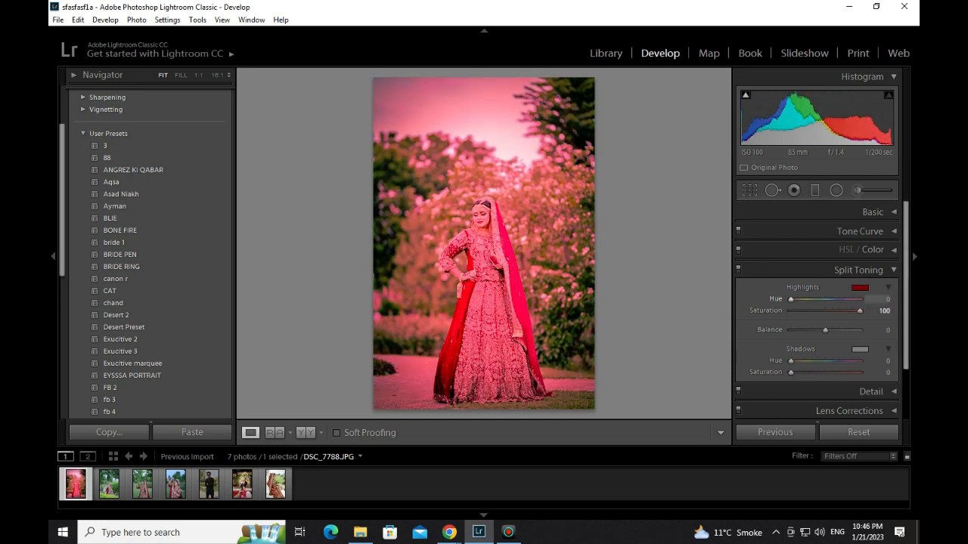
drag(790, 298, 836, 299)
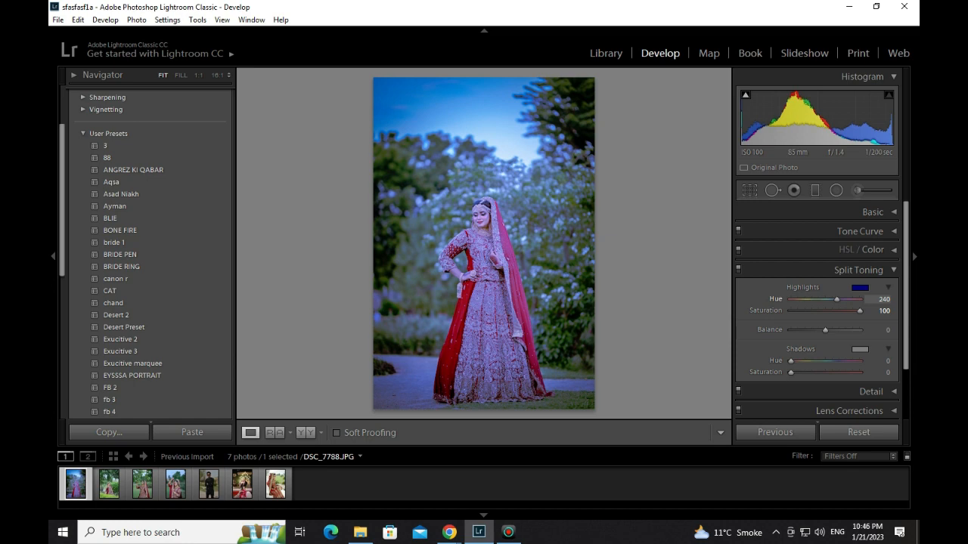
drag(860, 311, 801, 311)
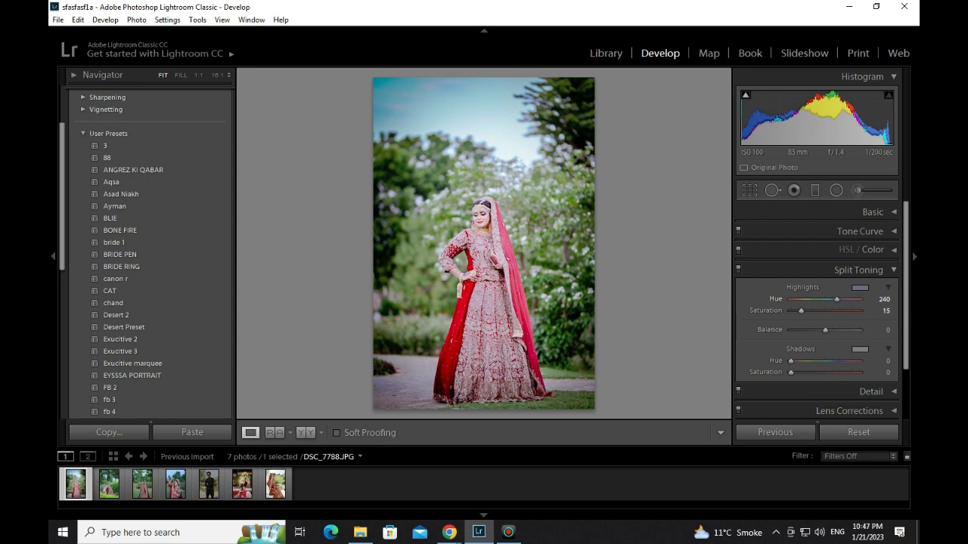
Step: Set the Split Toning shadows to hue 57, judging the colour at saturation 100, and set their saturation to 36
click(860, 287)
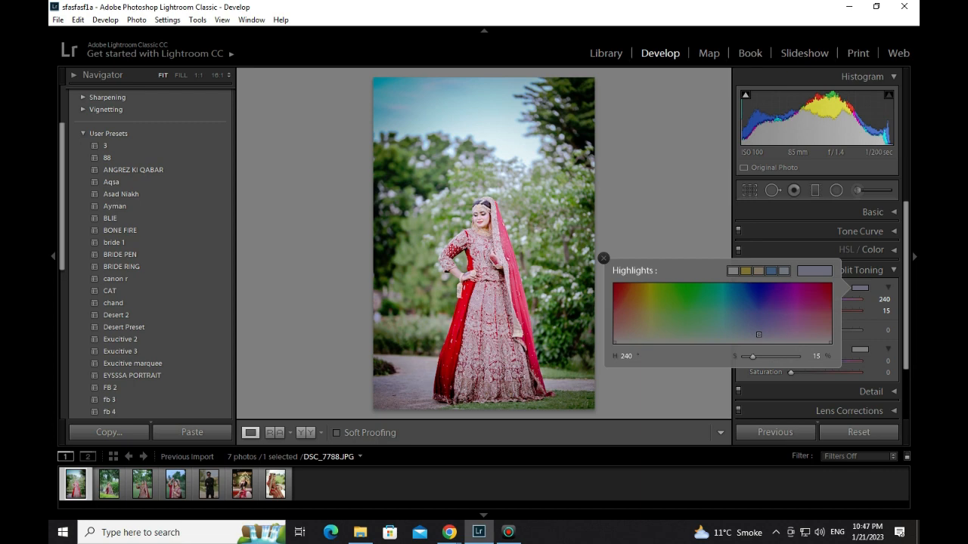
click(603, 258)
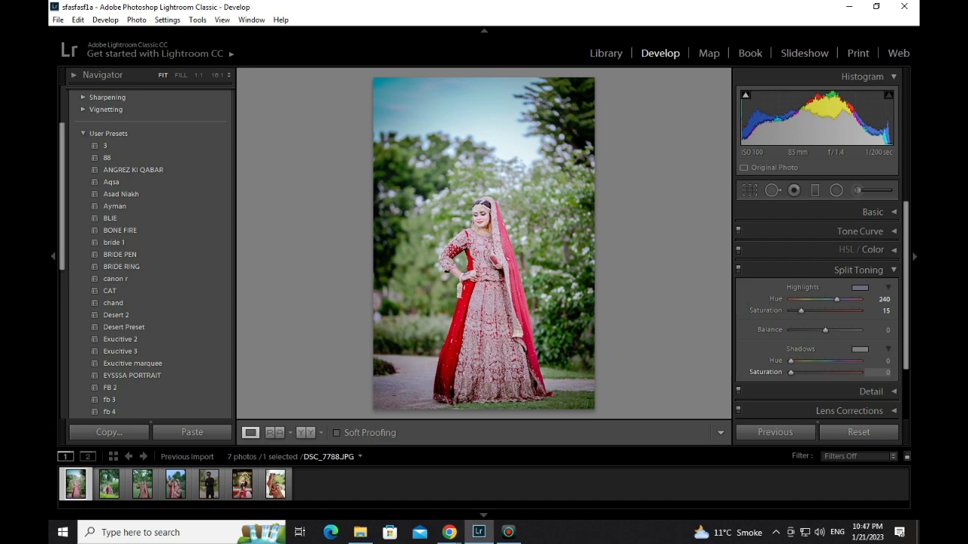
drag(791, 372, 859, 372)
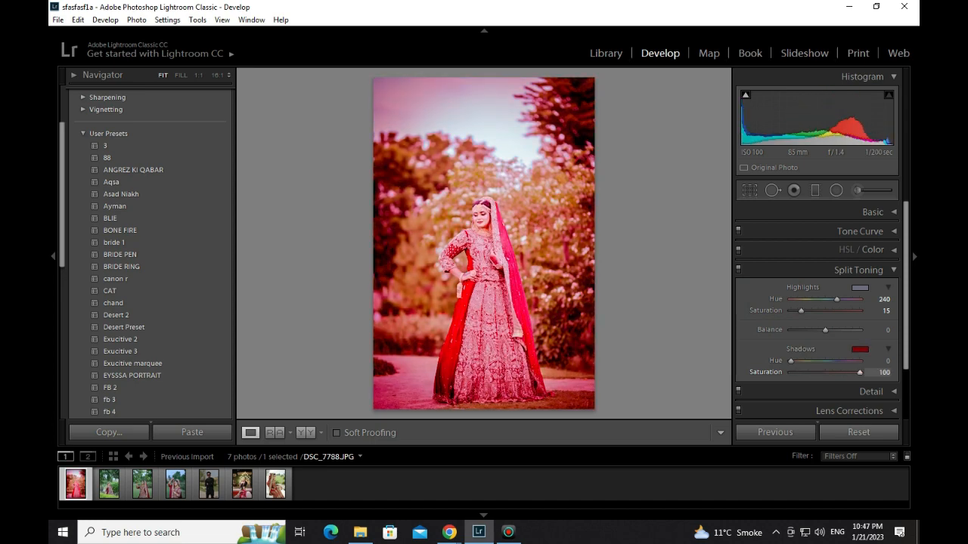
mouse_move(791, 361)
mouse_down()
mouse_move(859, 361)
mouse_move(801, 361)
mouse_up()
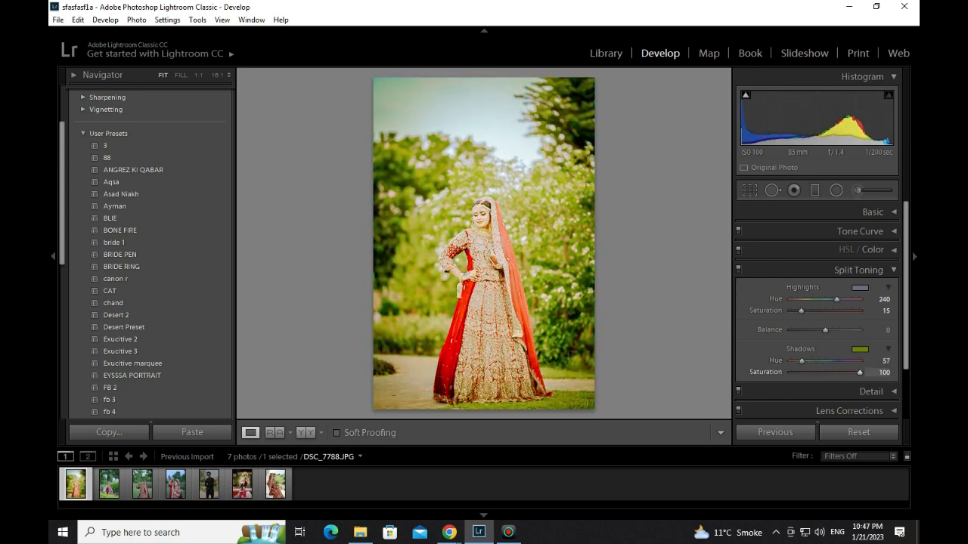
drag(859, 372, 815, 371)
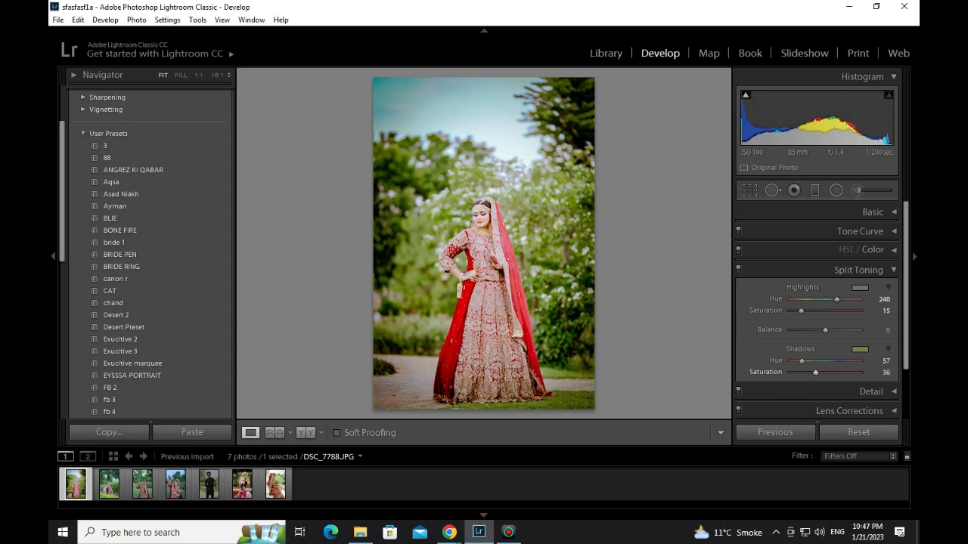
Step: Compare the photo with and without the Split Toning effect, both close up on the face and in full view
click(306, 433)
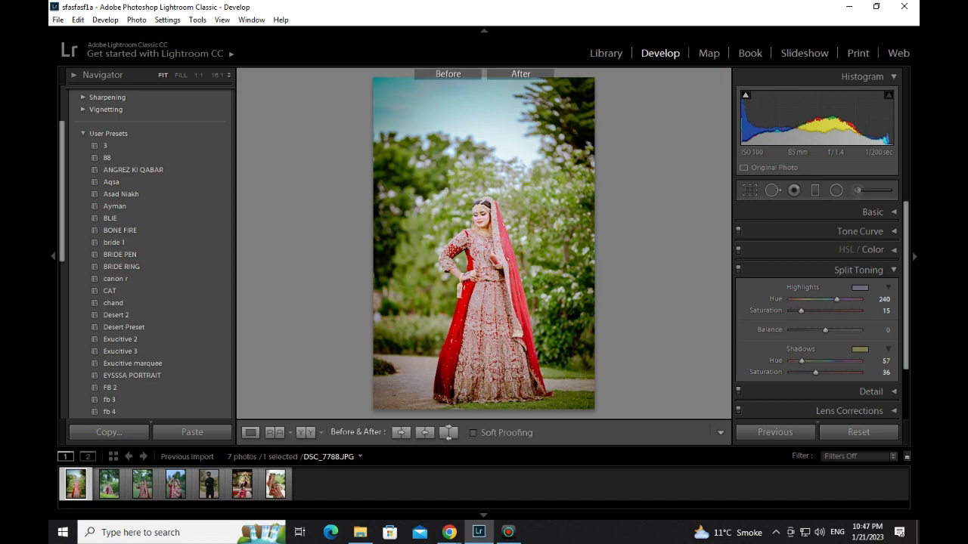
click(250, 433)
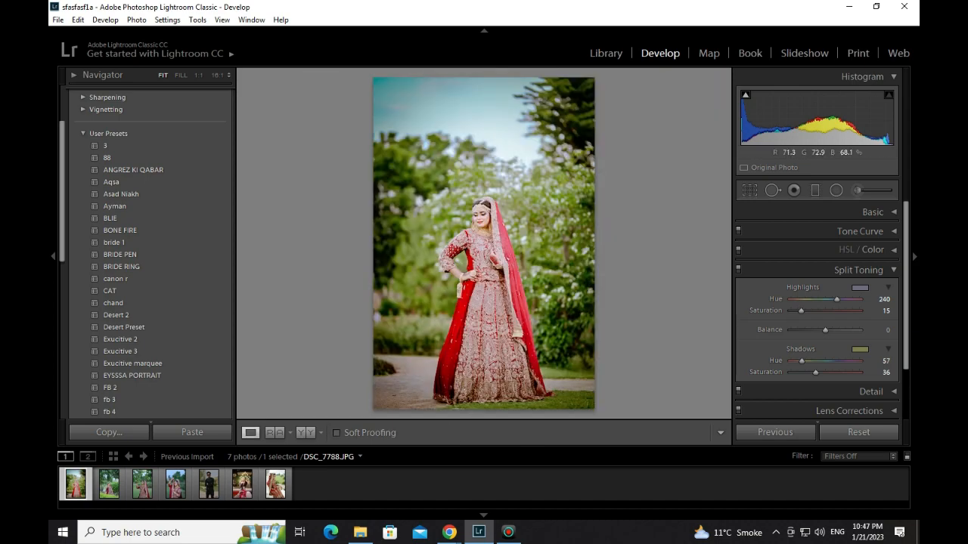
click(484, 148)
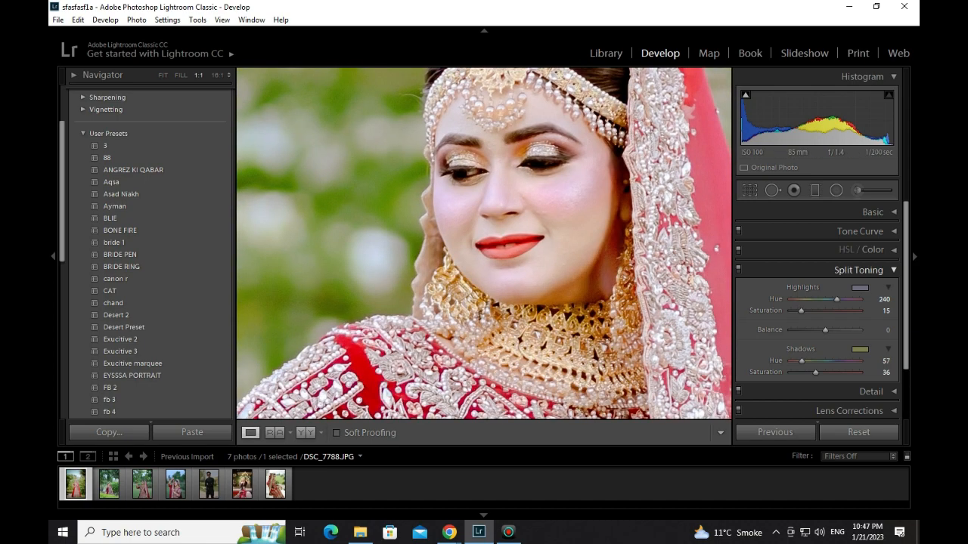
click(738, 269)
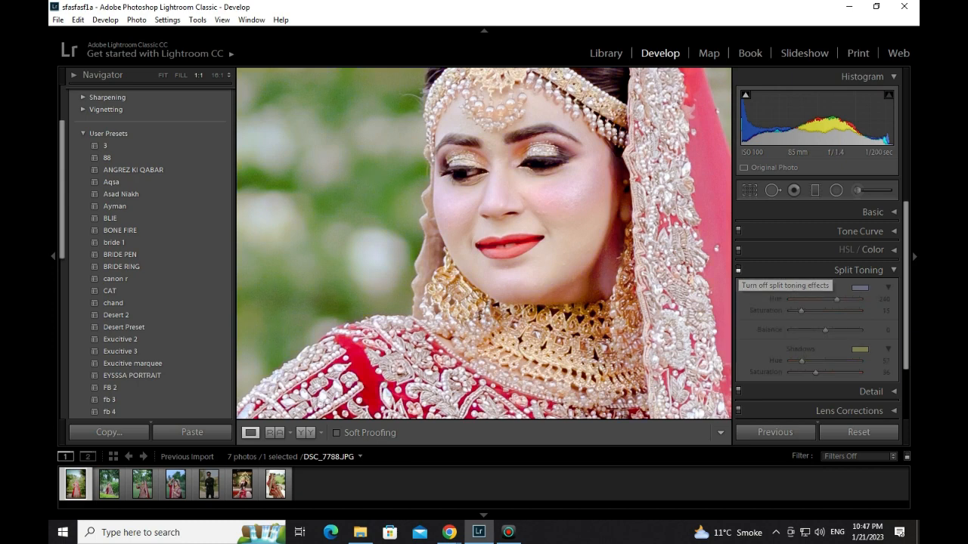
click(738, 270)
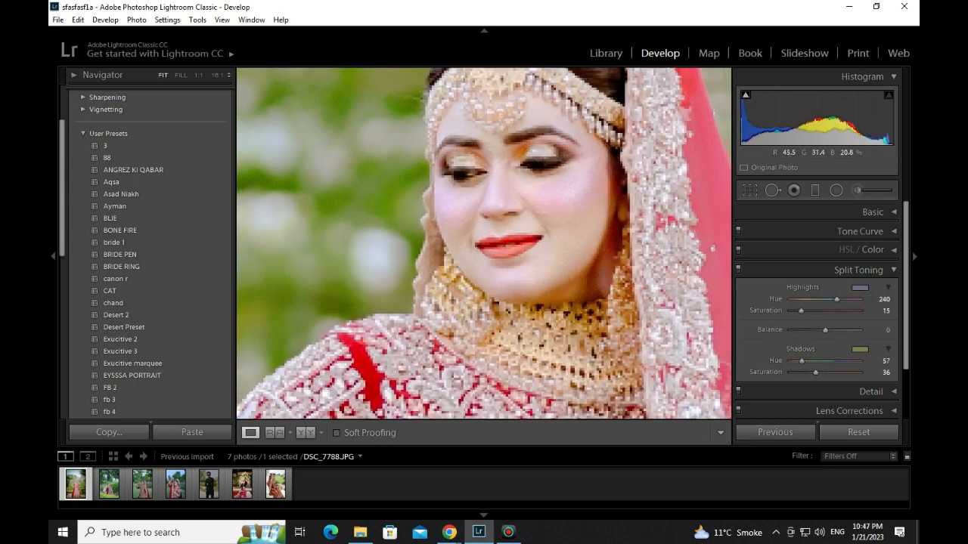
click(605, 242)
click(738, 269)
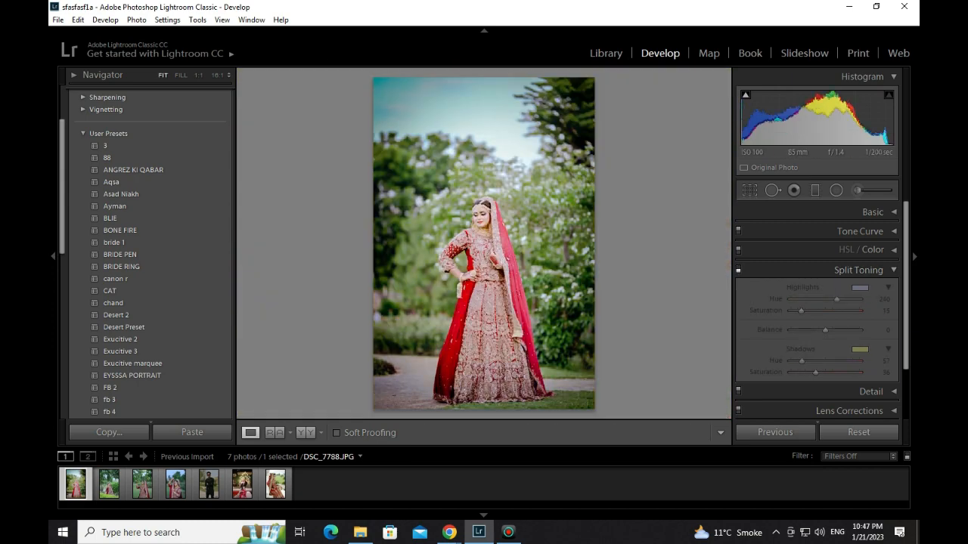
click(738, 269)
click(738, 269)
click(738, 269)
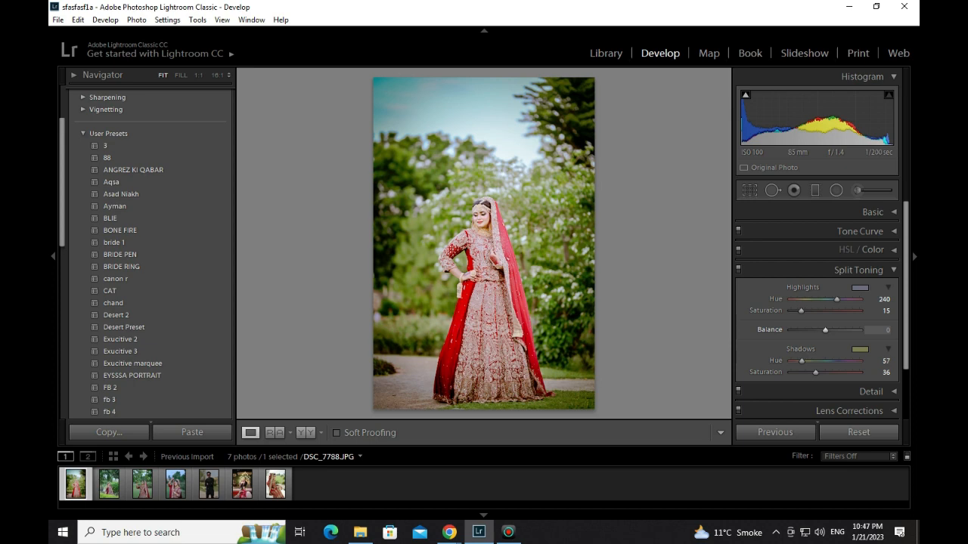
Step: Try the Split Toning balance at +100, set it to +2, and recolour the highlights to orange at hue 43, saturation 93
drag(825, 329, 860, 330)
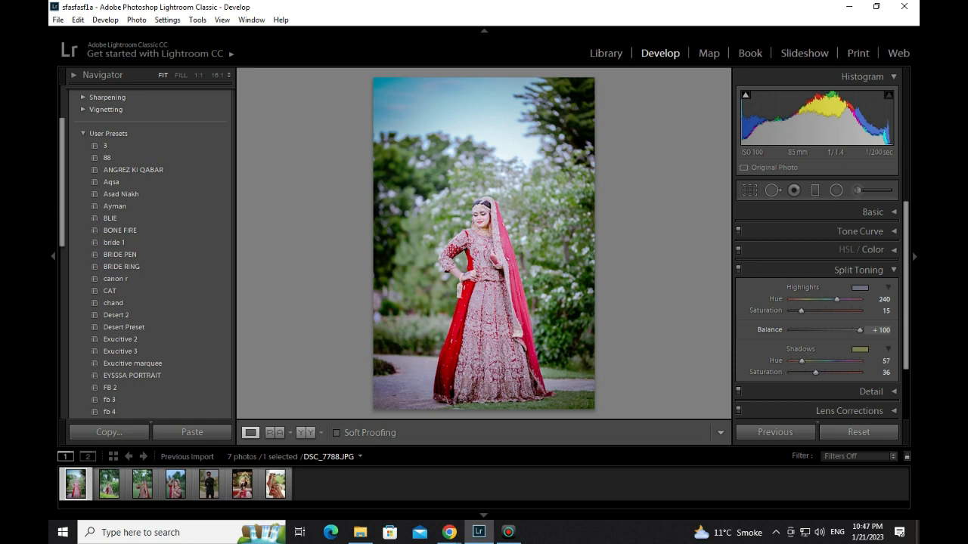
drag(860, 329, 826, 330)
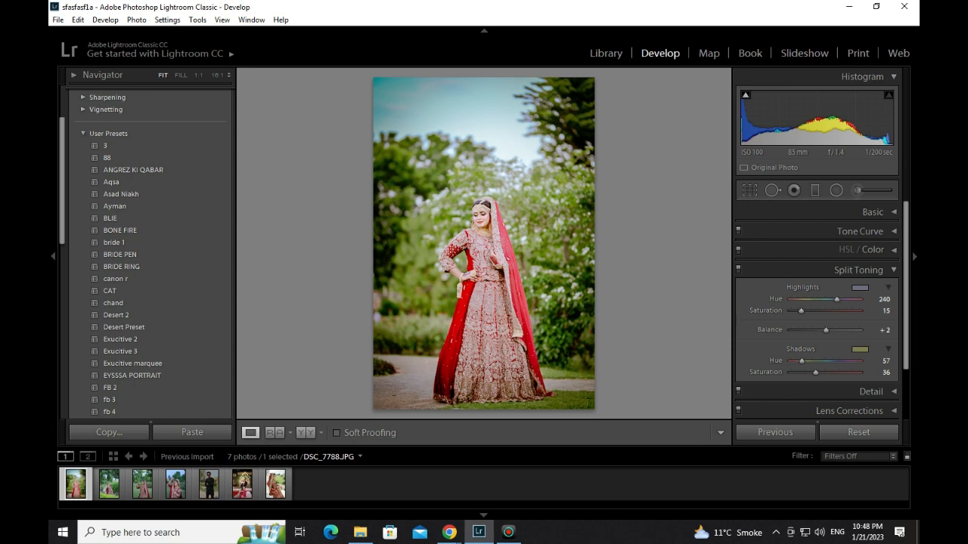
click(860, 288)
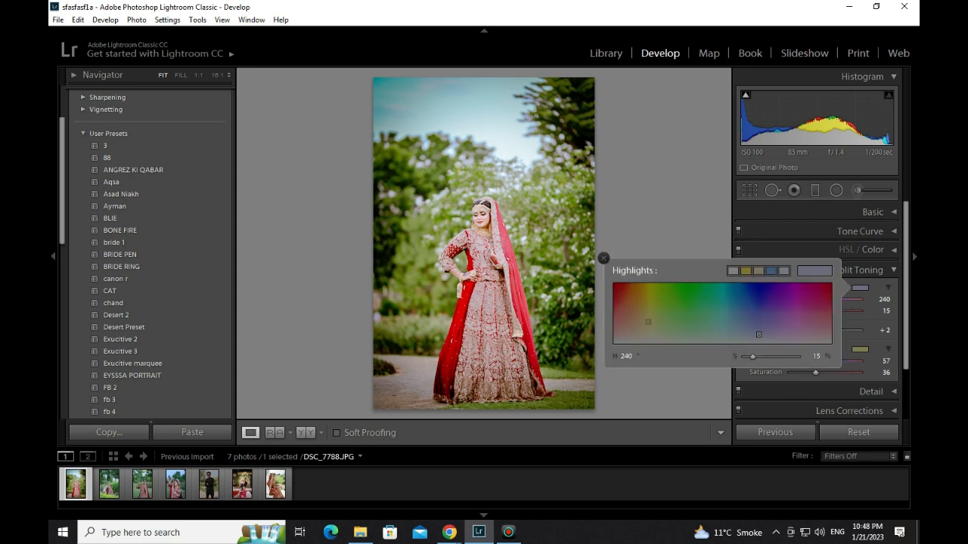
drag(758, 334, 762, 289)
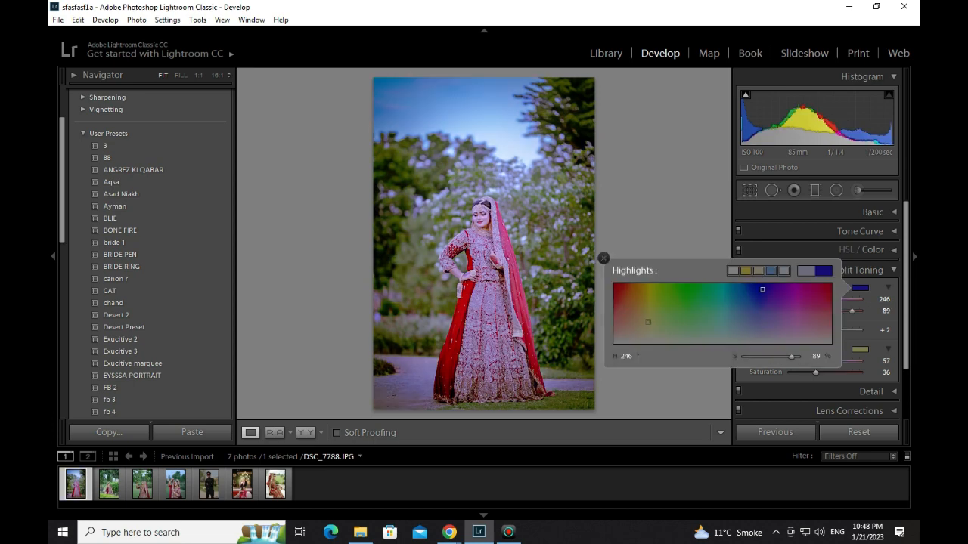
drag(762, 289, 639, 287)
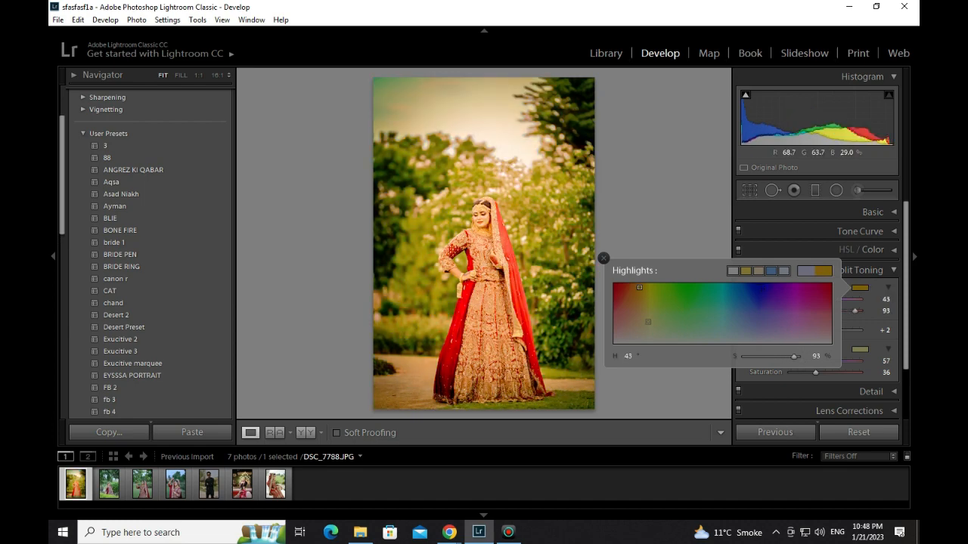
click(496, 187)
click(497, 188)
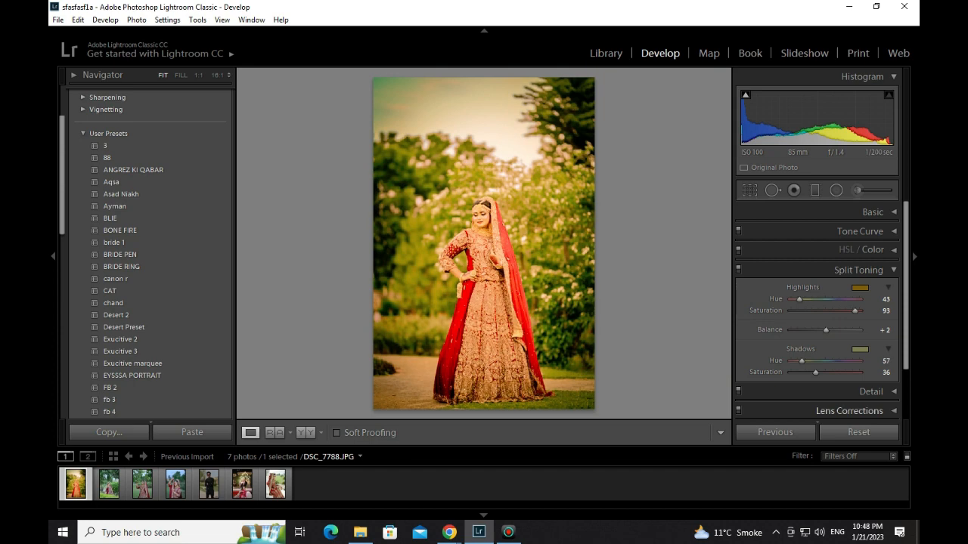
Step: Reset all of the photo's develop adjustments, and check the Google Meet call in Chrome before returning to Lightroom
click(858, 431)
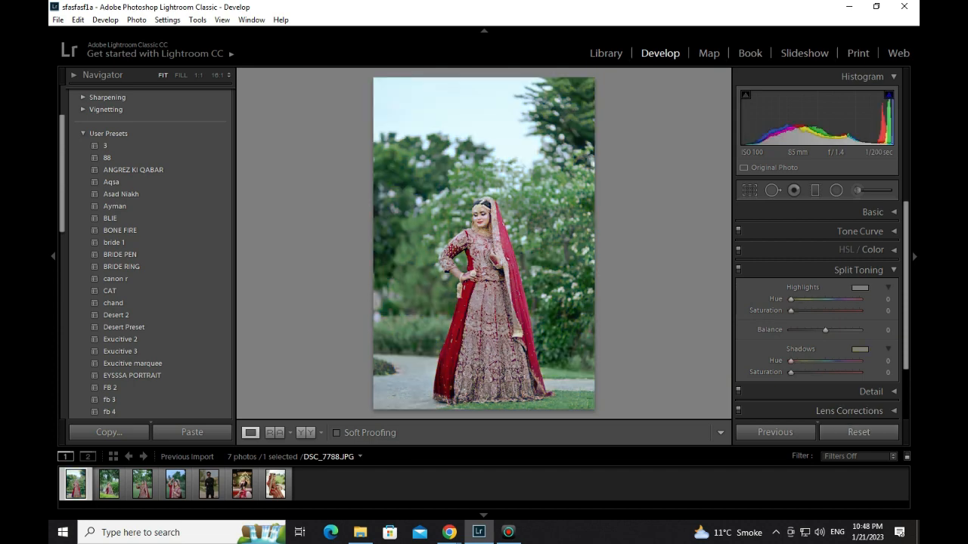
mouse_move(449, 532)
click(388, 476)
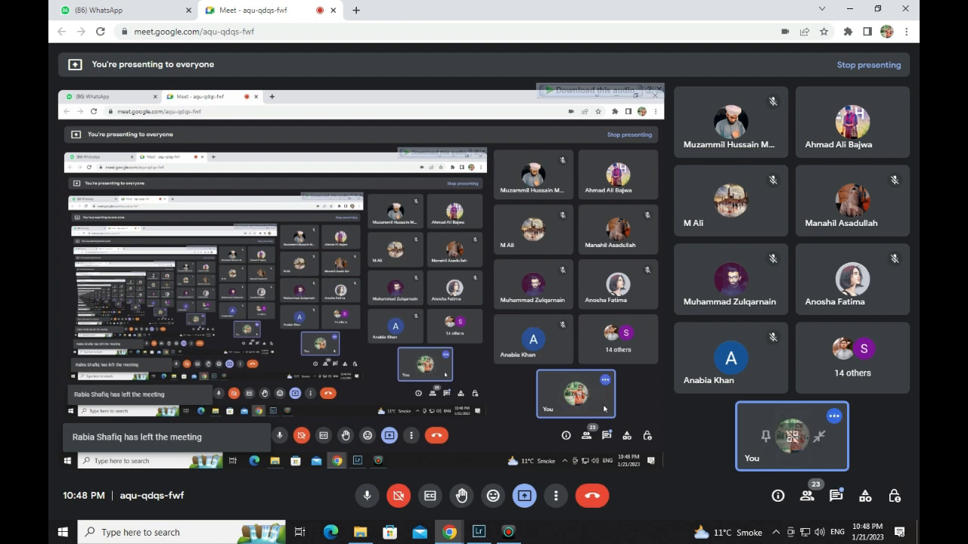
click(478, 531)
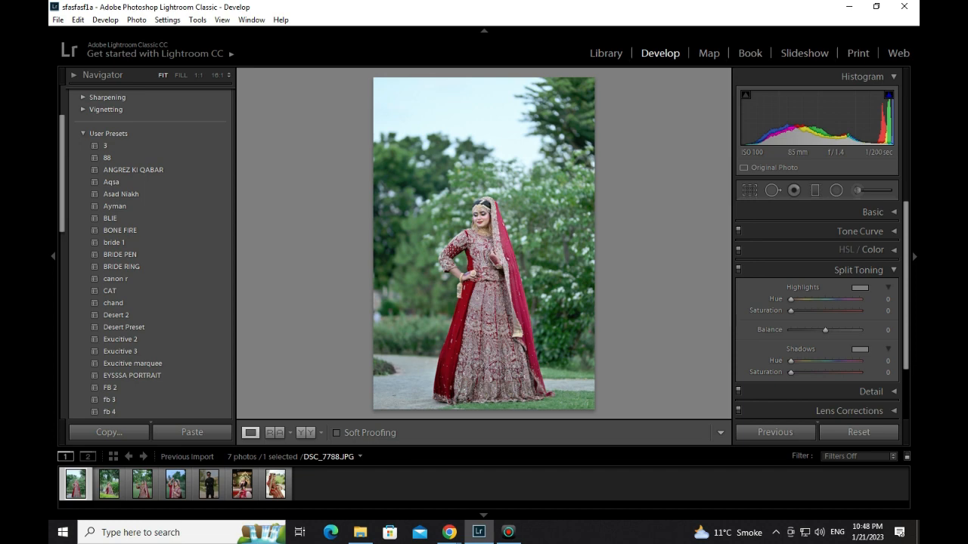
click(888, 287)
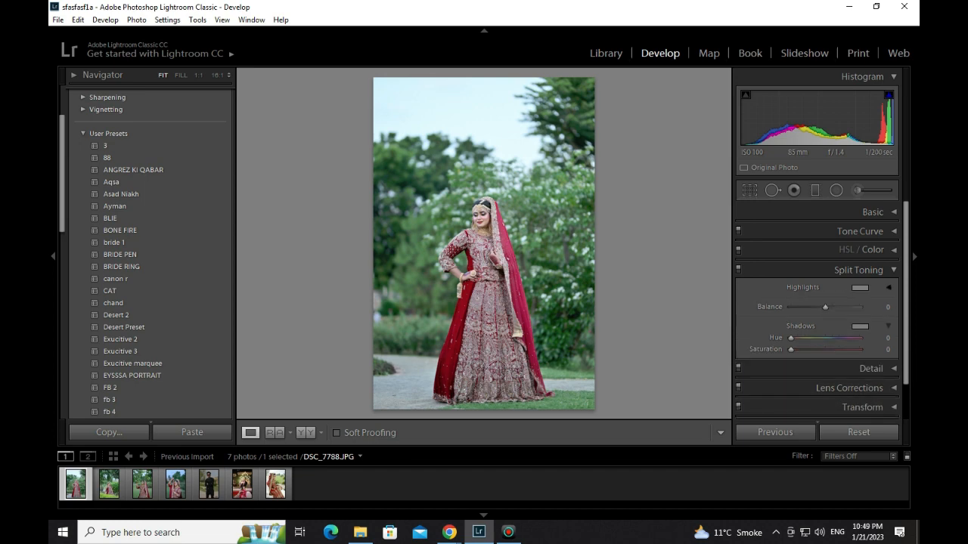
click(889, 287)
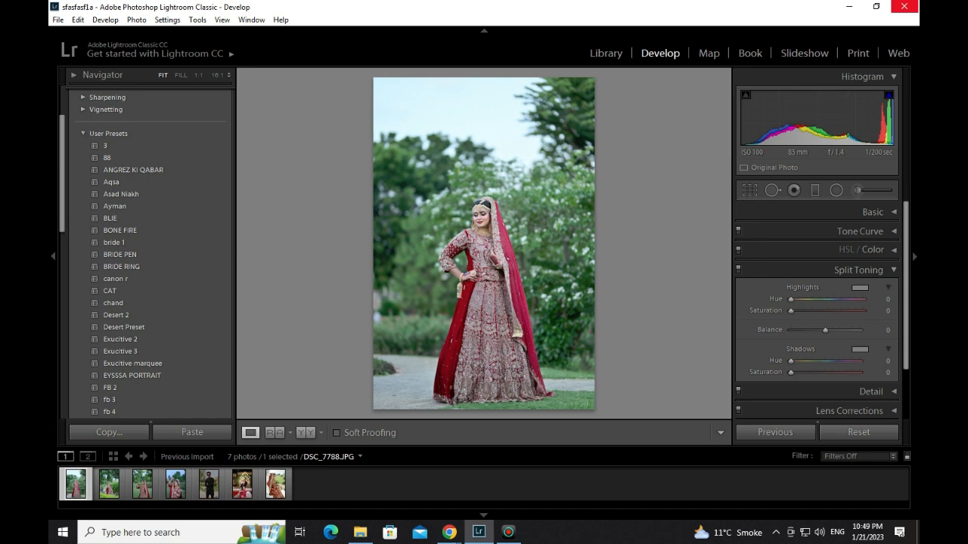
Step: Close Lightroom Classic CC and minimise the Chrome and File Explorer windows to reach the desktop
click(904, 6)
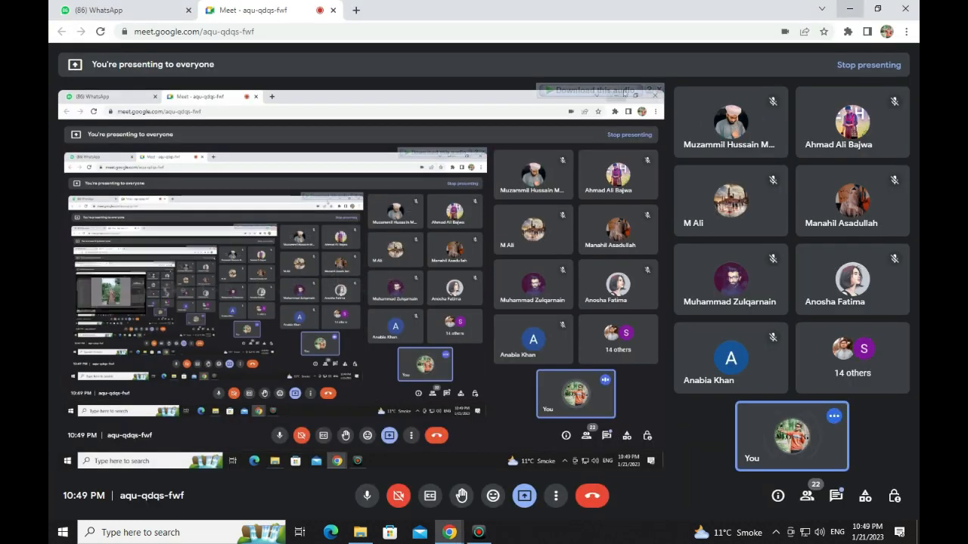
click(849, 10)
click(850, 6)
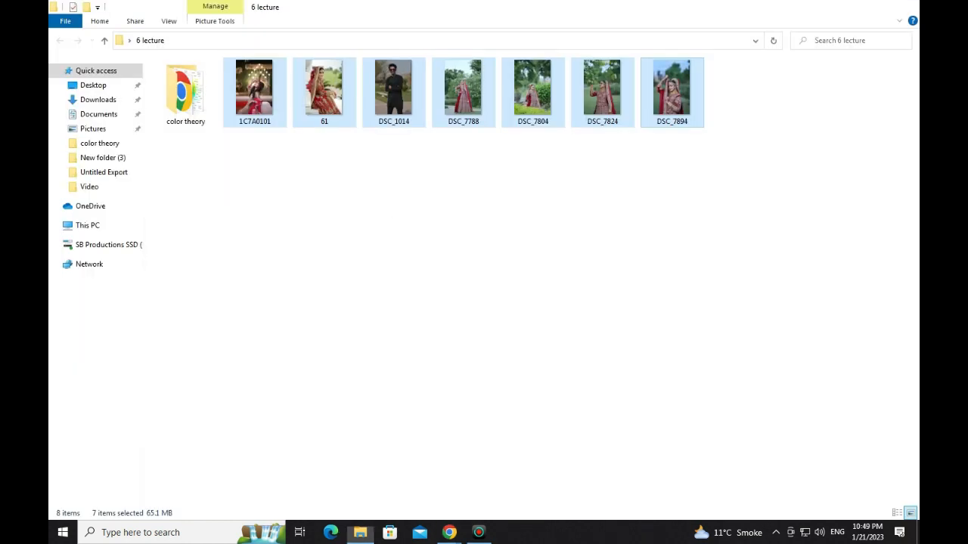
Step: Launch the newer Adobe Lightroom Classic and open Lightroom Catalog.lrcat instead of upgrading the sfasfasf1a catalog
click(161, 457)
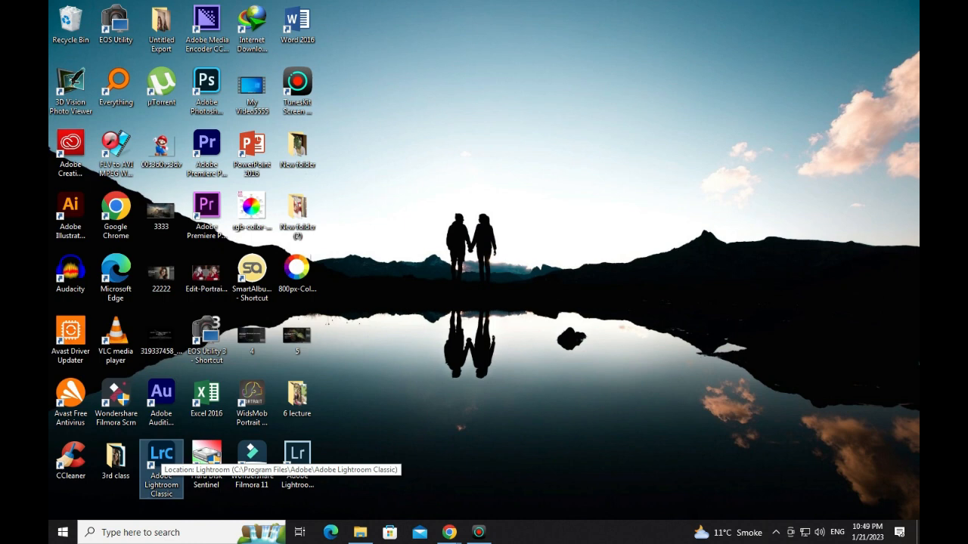
double_click(161, 456)
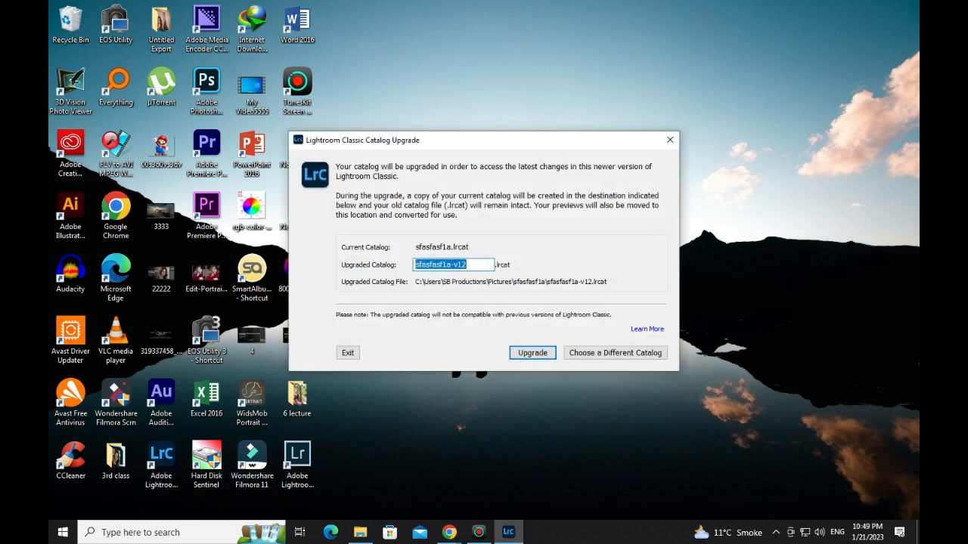
click(615, 353)
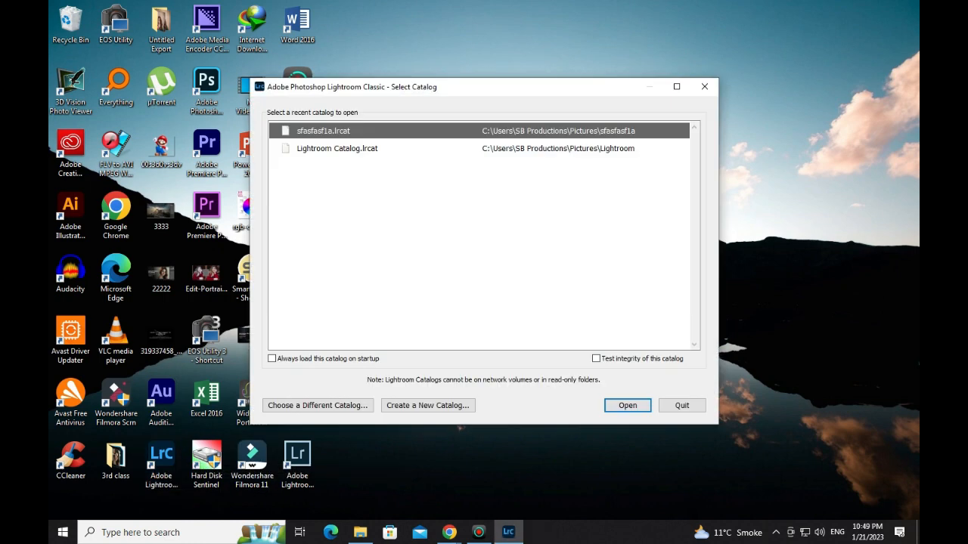
click(337, 149)
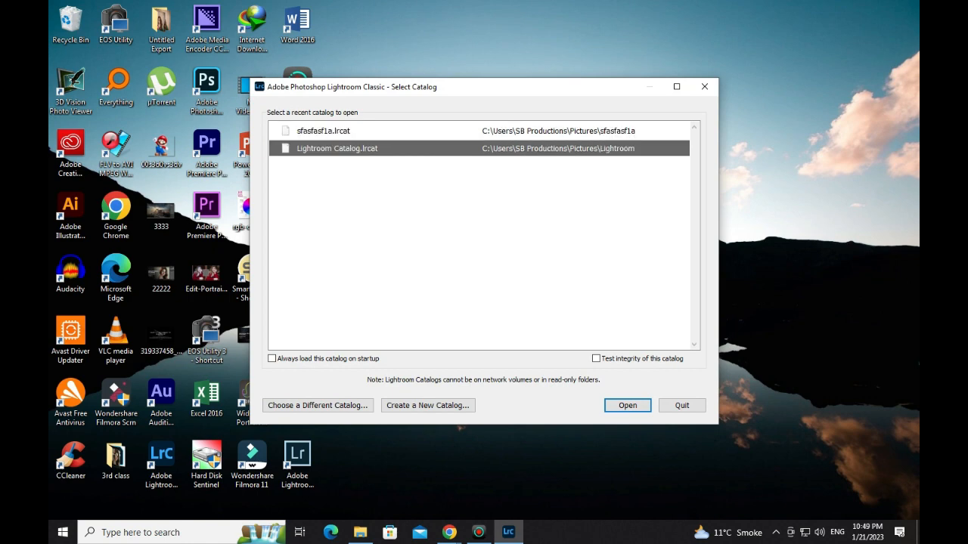
click(628, 406)
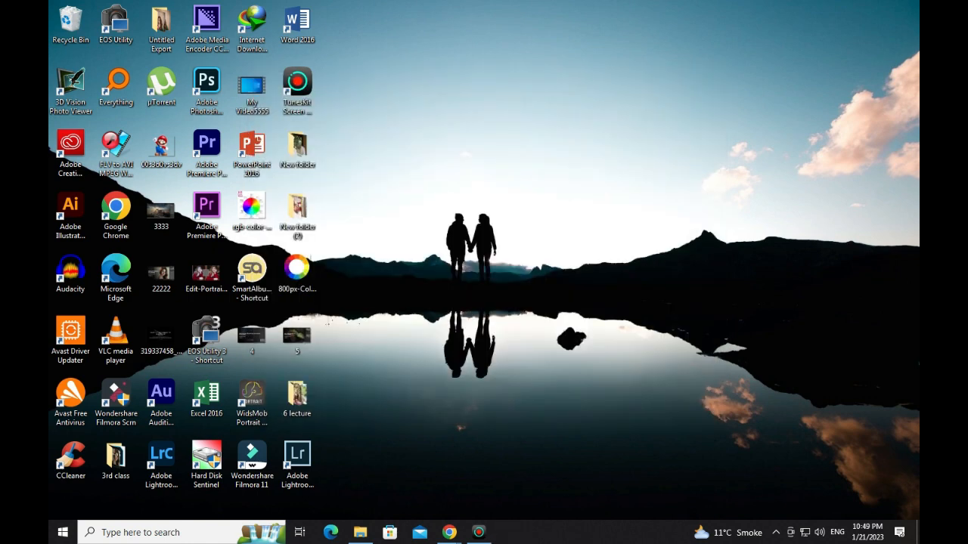
click(776, 532)
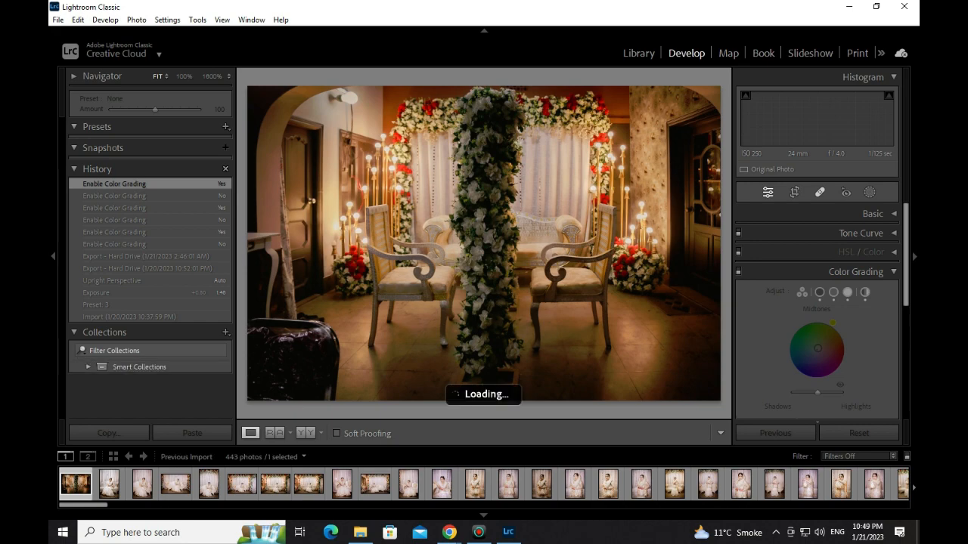
Step: Create a new catalog named 0000 in the Pictures folder
click(58, 20)
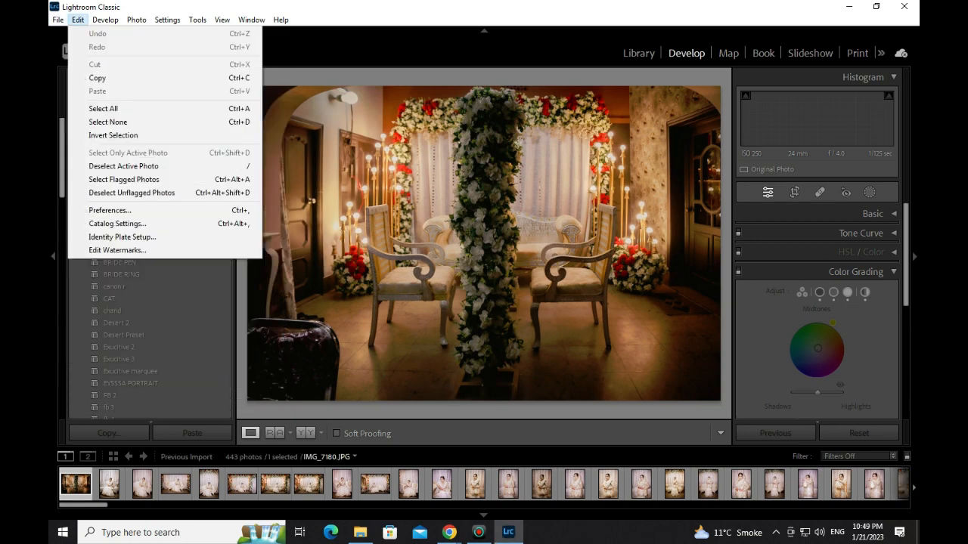
click(92, 33)
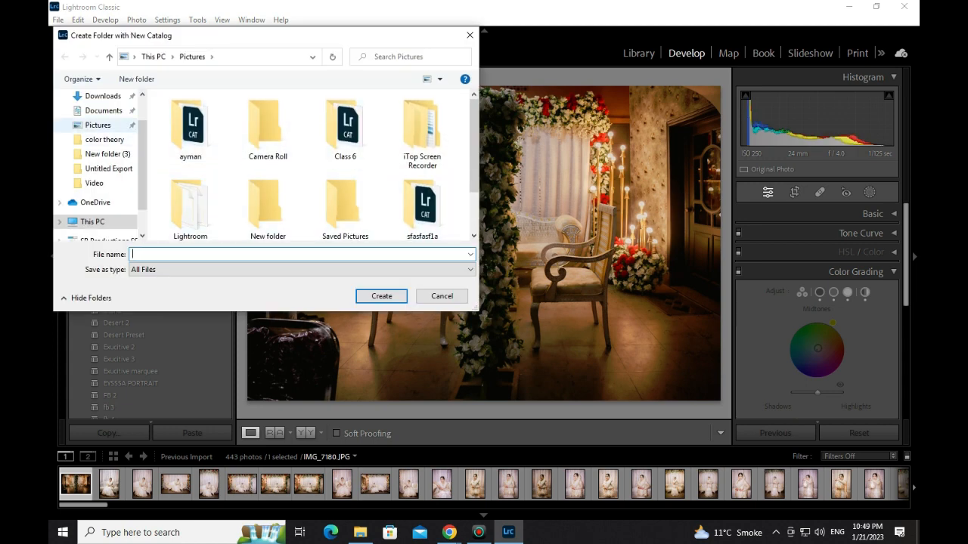
click(97, 125)
click(133, 254)
text(0000)
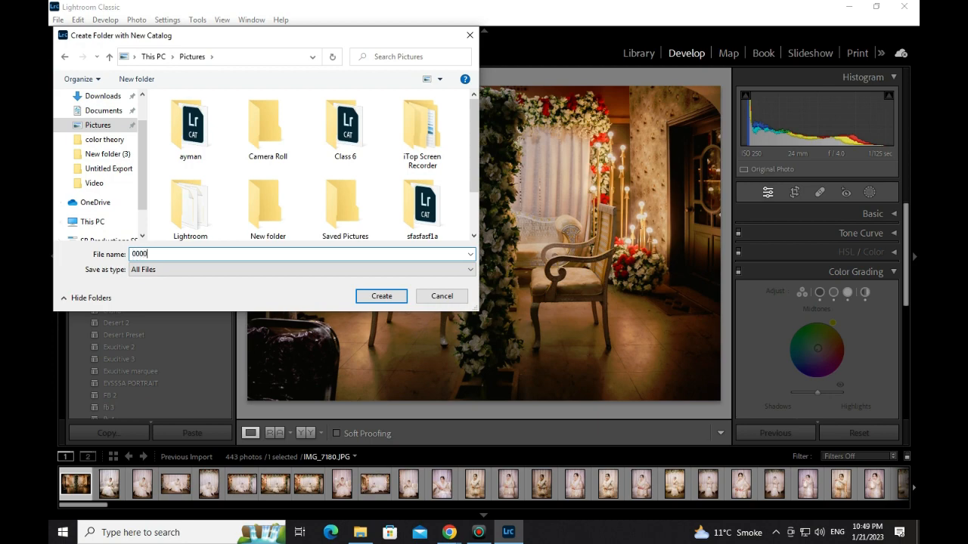
key(Return)
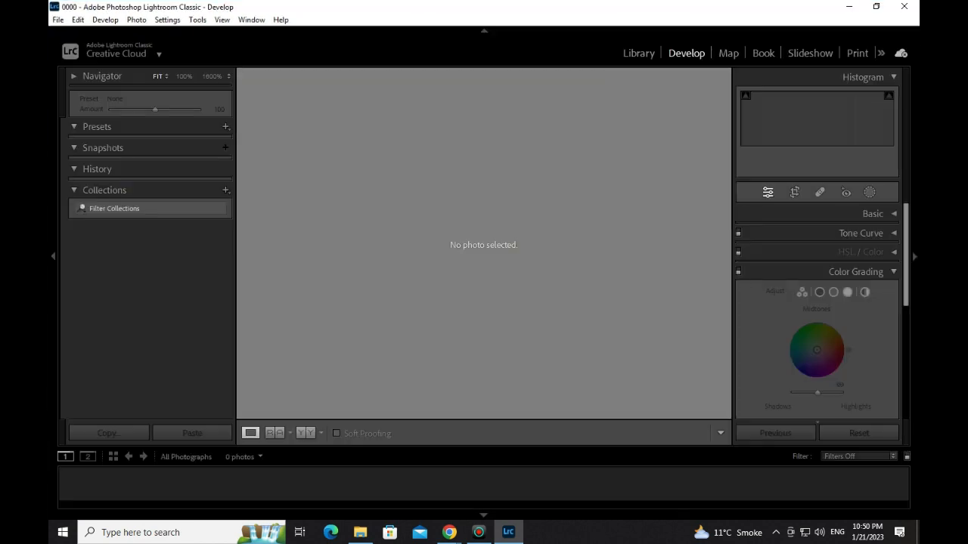
Step: Import all seven photos from the desktop's 6 lecture folder into the 0000 catalog, adding them without moving the files
key(super+d)
double_click(297, 398)
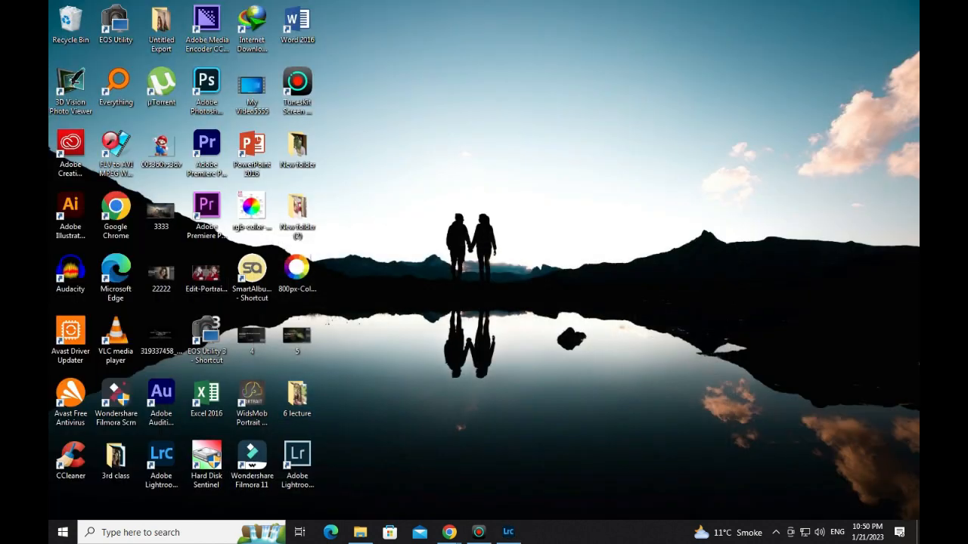
click(363, 250)
drag(236, 160, 726, 67)
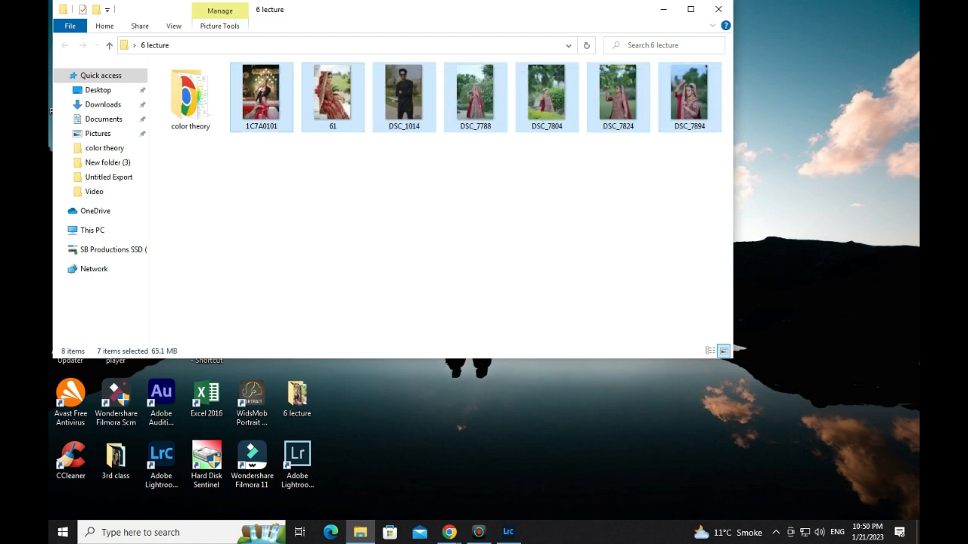
drag(260, 95, 509, 531)
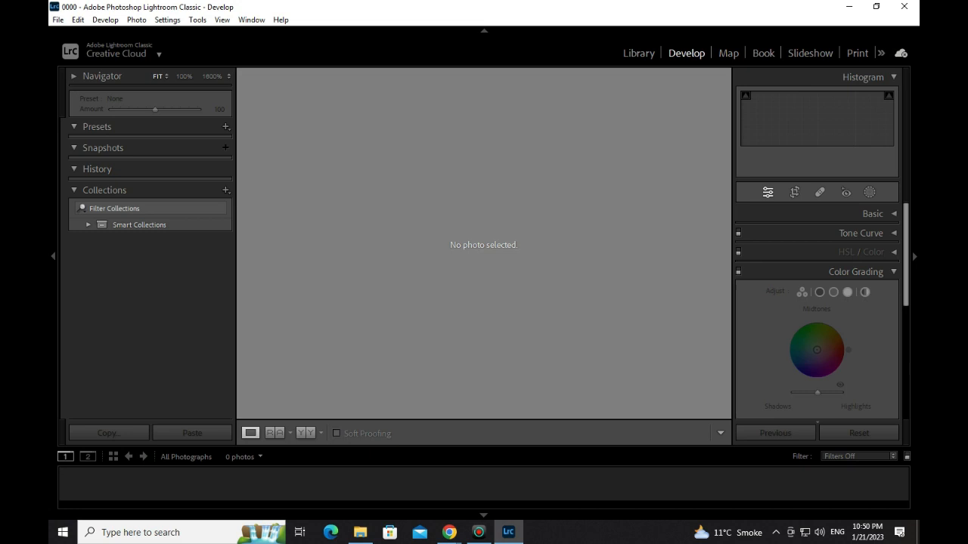
click(639, 52)
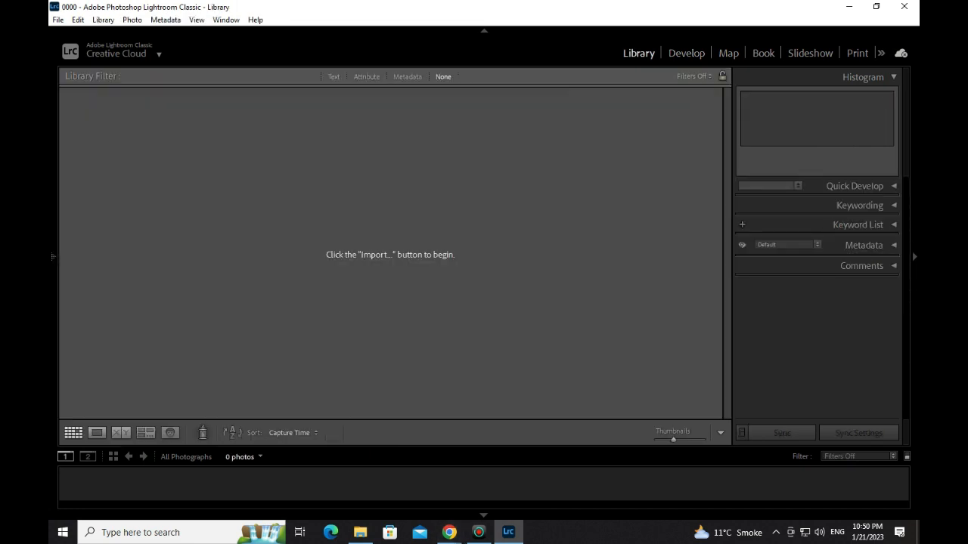
click(361, 532)
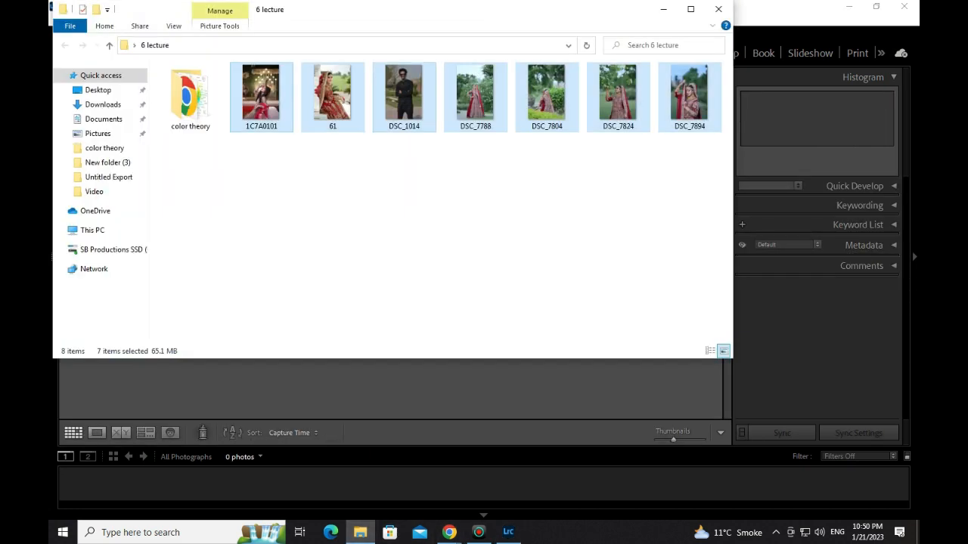
drag(406, 93, 469, 396)
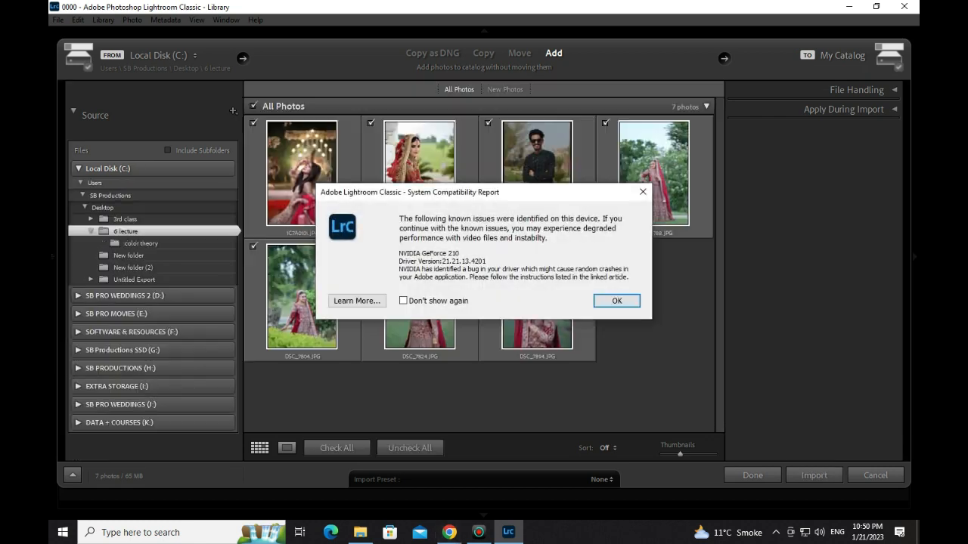
click(616, 300)
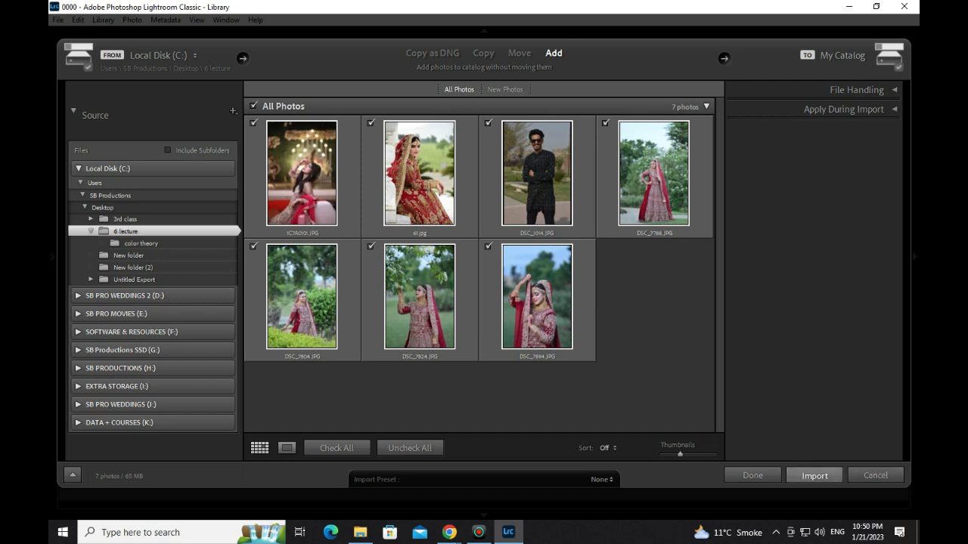
click(814, 475)
Step: Switch to the Google Meet call in Chrome and read the in-call messages
click(360, 532)
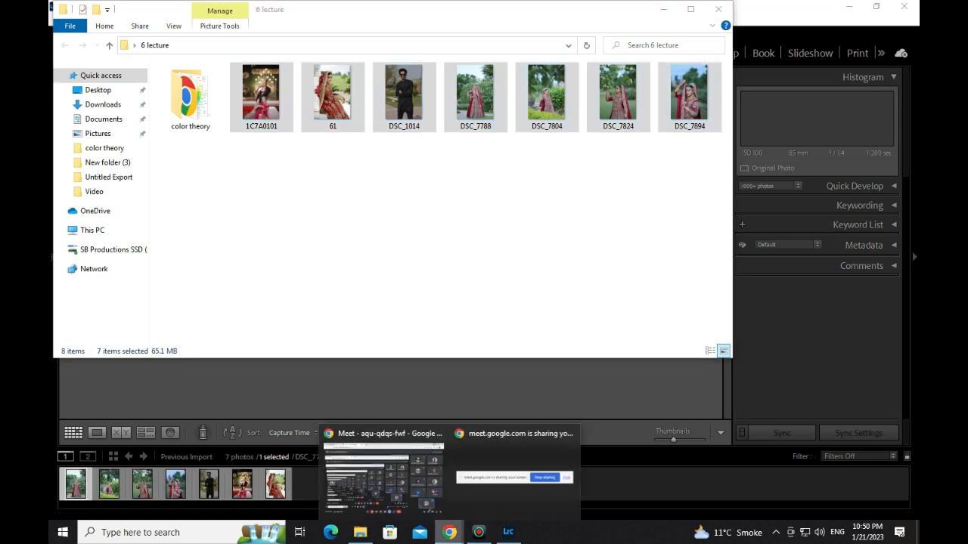
click(389, 502)
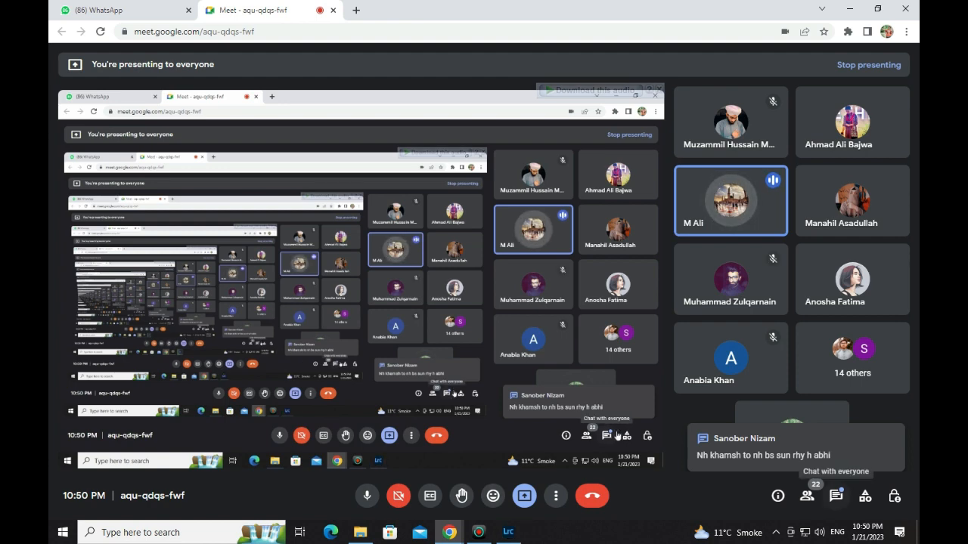
click(836, 495)
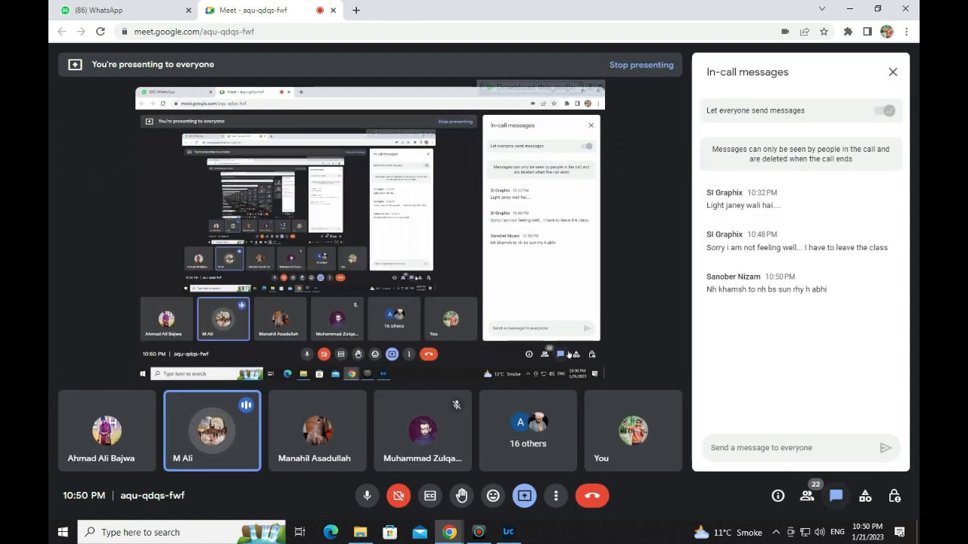
click(835, 496)
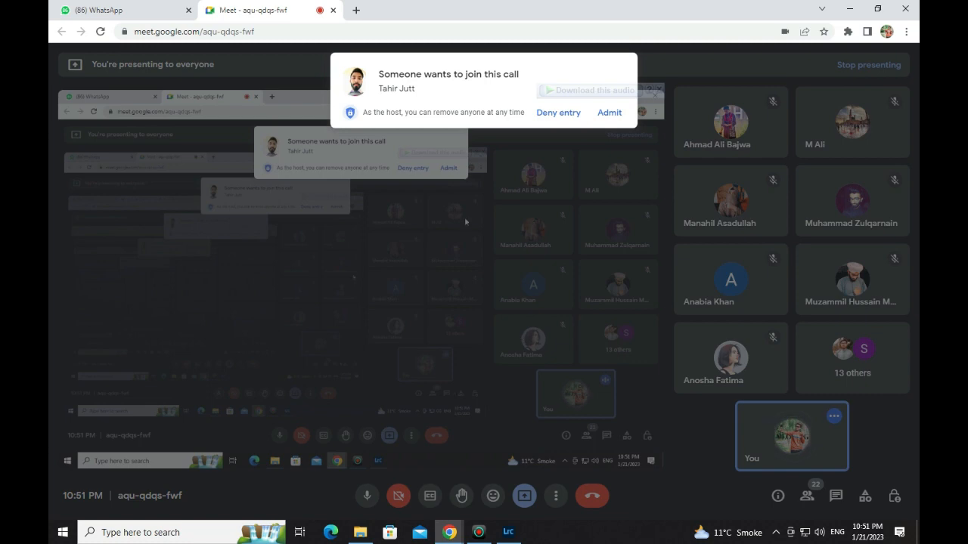
Step: Admit the waiting participant to the call and check the list of people in the meeting
click(609, 112)
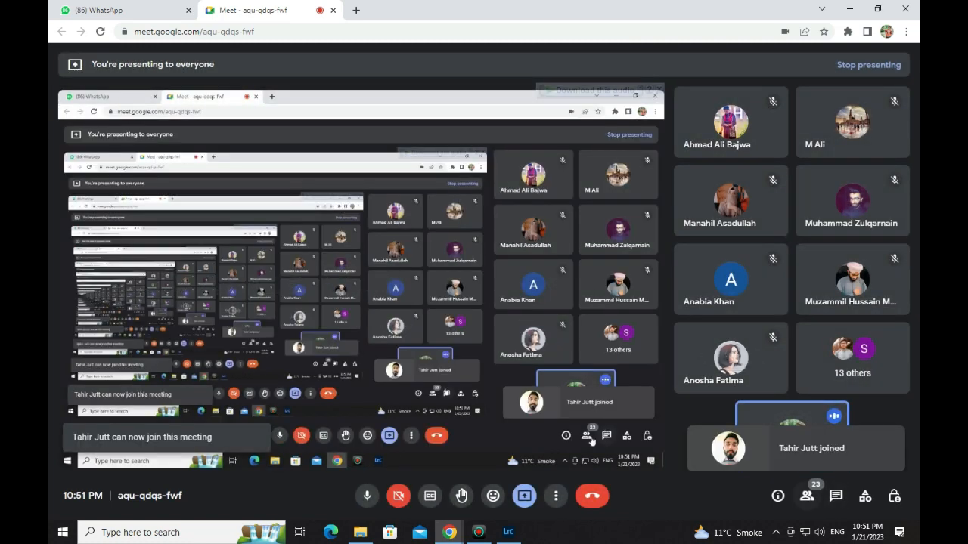
click(807, 495)
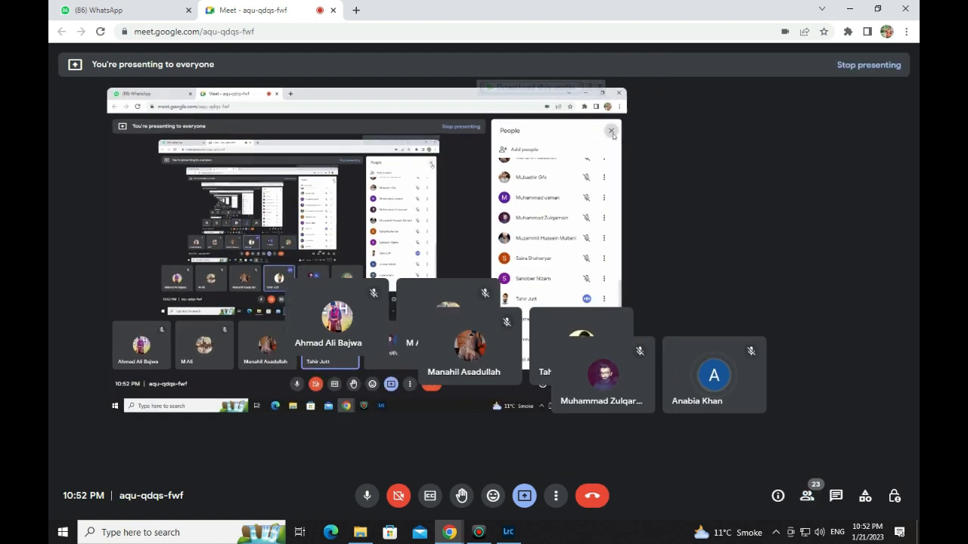
click(892, 71)
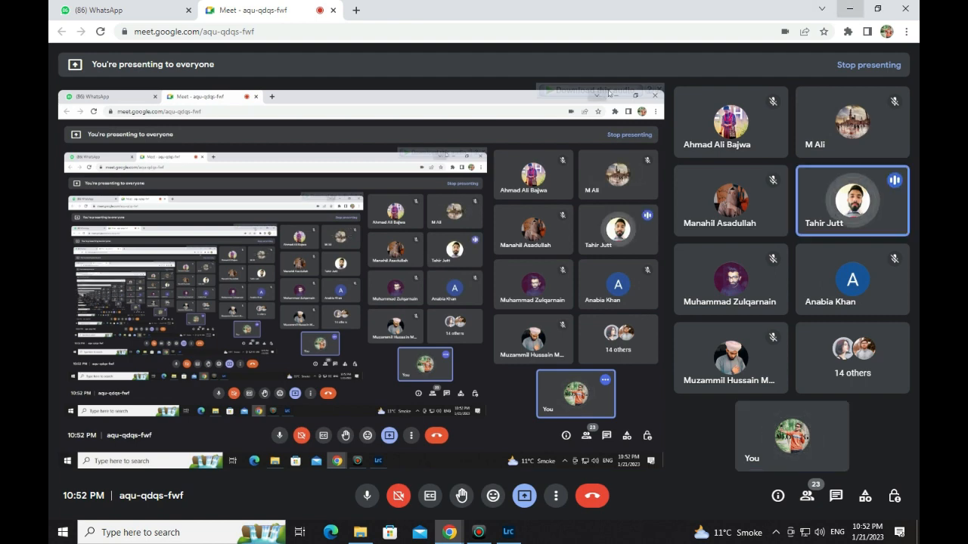
Step: Minimise Chrome and the 6 lecture folder to return to Lightroom Classic, and open DSC_7788.JPG in the Develop module
click(849, 8)
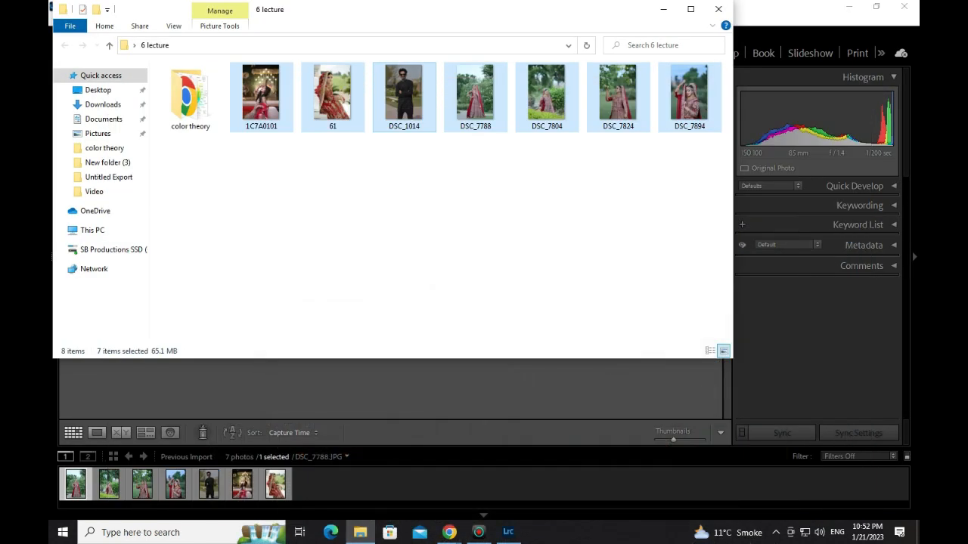
click(663, 9)
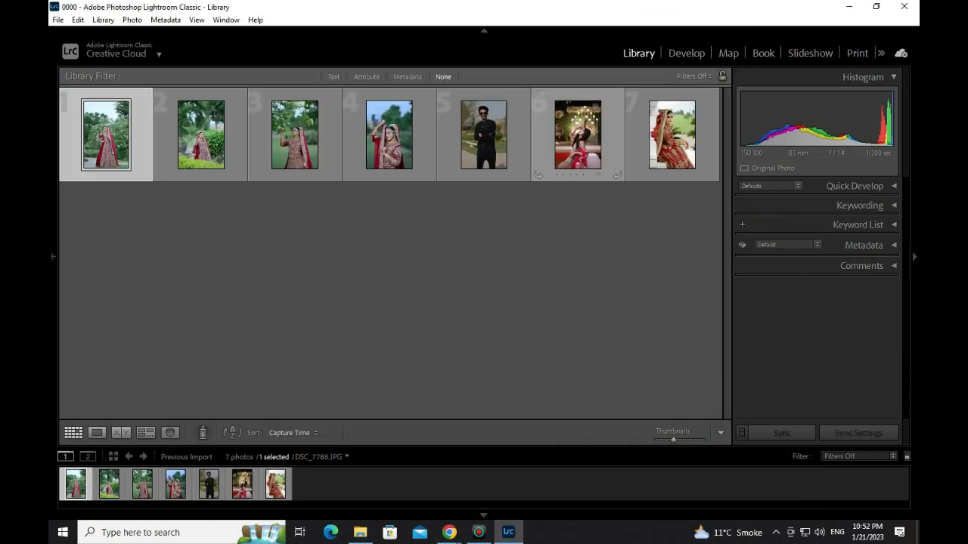
key(d)
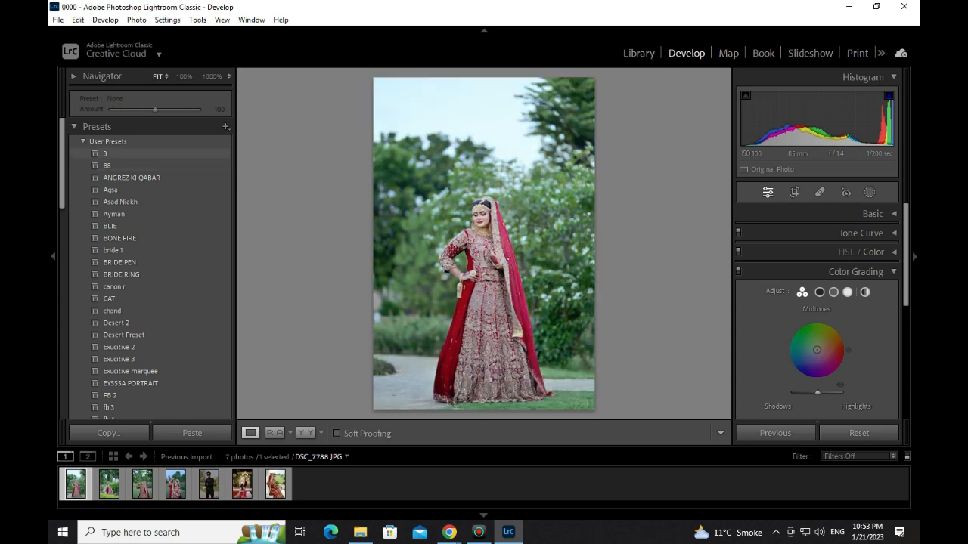
Step: Apply the user preset 3 to DSC_7788.JPG and inspect the bride
click(121, 153)
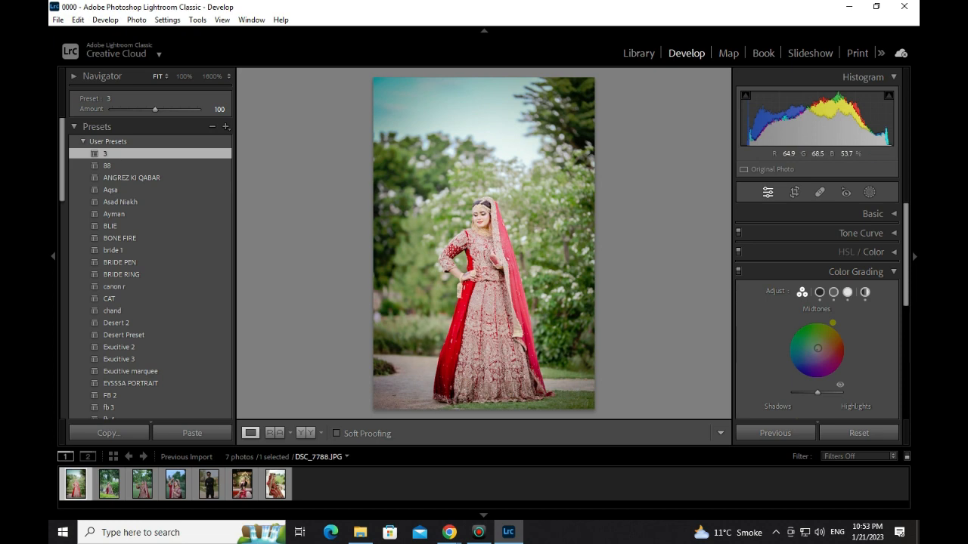
click(500, 231)
click(499, 231)
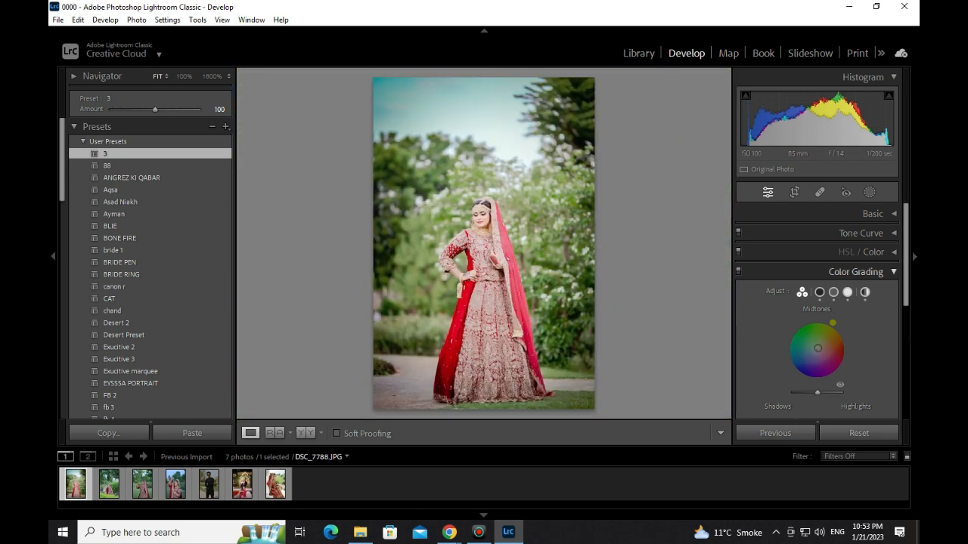
Step: Set the hue, saturation and luminance of the Color Grading shadows to 0
scroll(817, 311, down, 1)
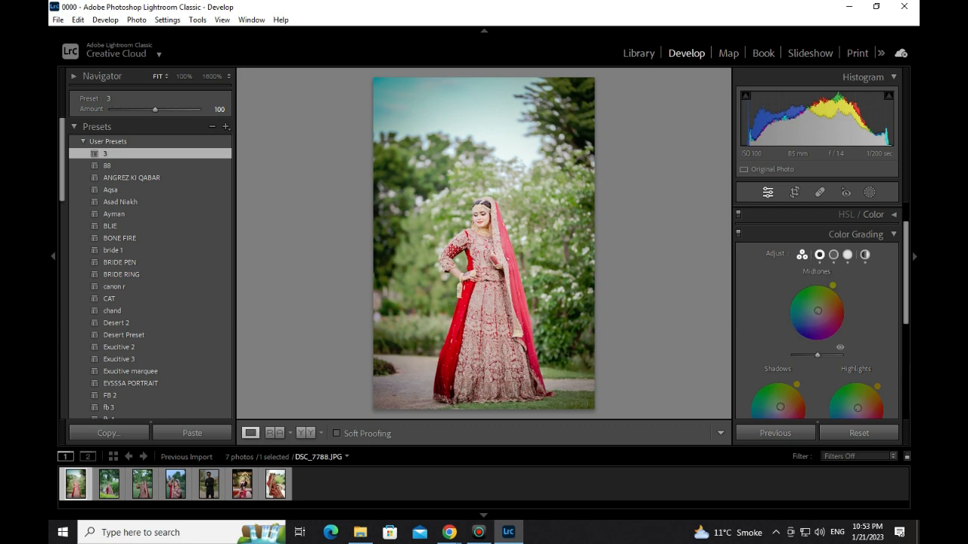
click(820, 255)
scroll(819, 291, down, 1)
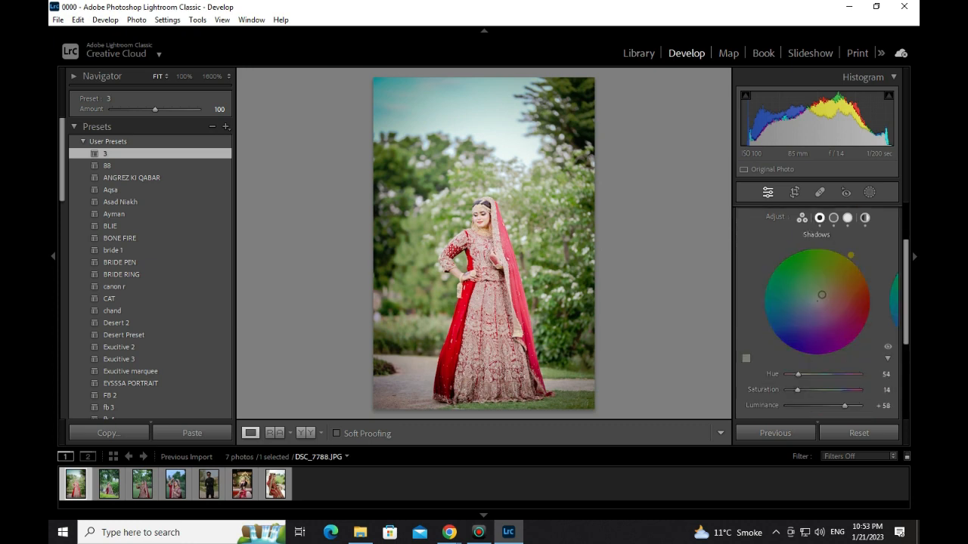
click(885, 390)
text(0)
key(Return)
click(885, 374)
text(0)
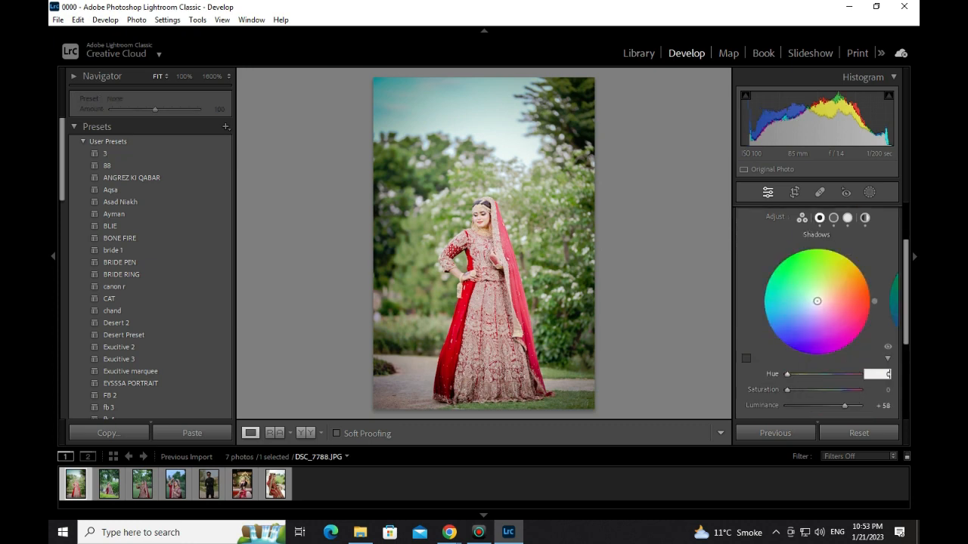
key(Return)
click(883, 406)
text(0)
key(Return)
Step: Set the hue and saturation of the Color Grading midtones to 0
scroll(883, 406, down, 4)
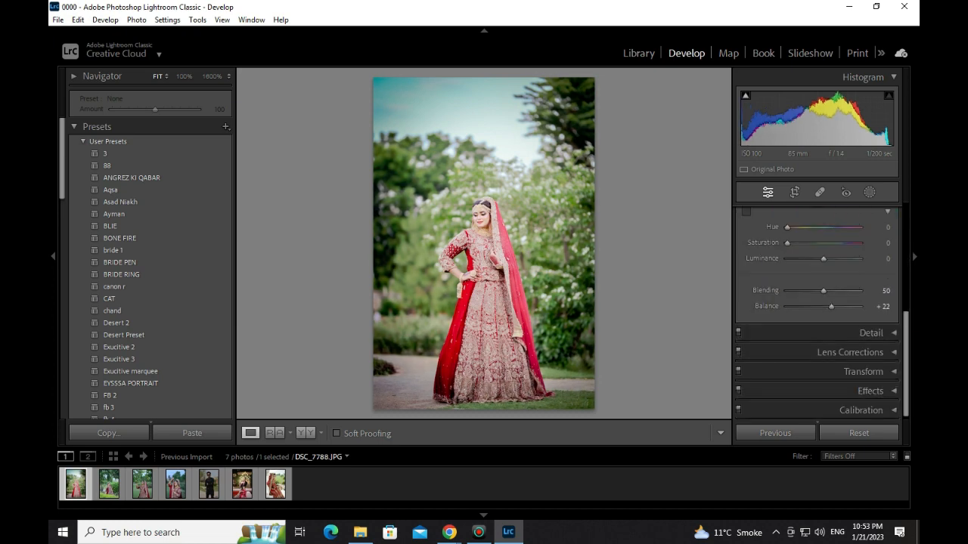
scroll(824, 291, up, 4)
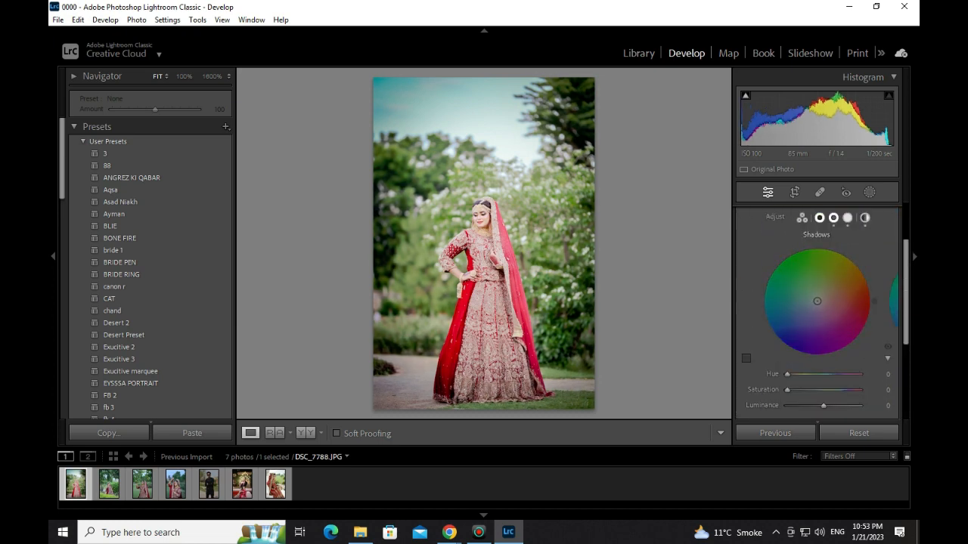
click(833, 218)
click(886, 375)
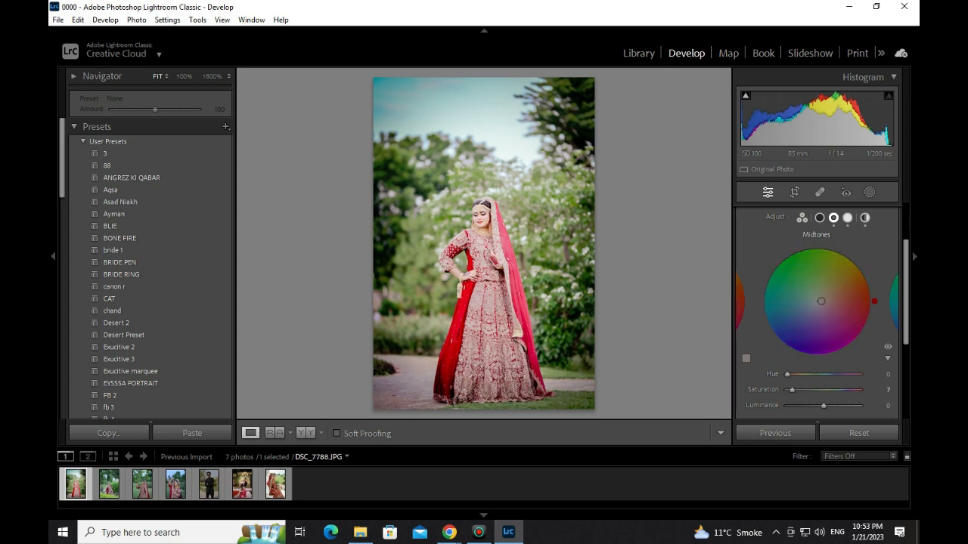
key(0)
click(886, 390)
text(0)
key(Return)
Step: Set the hue and luminance of the Color Grading highlights to 0
scroll(883, 378, up, 1)
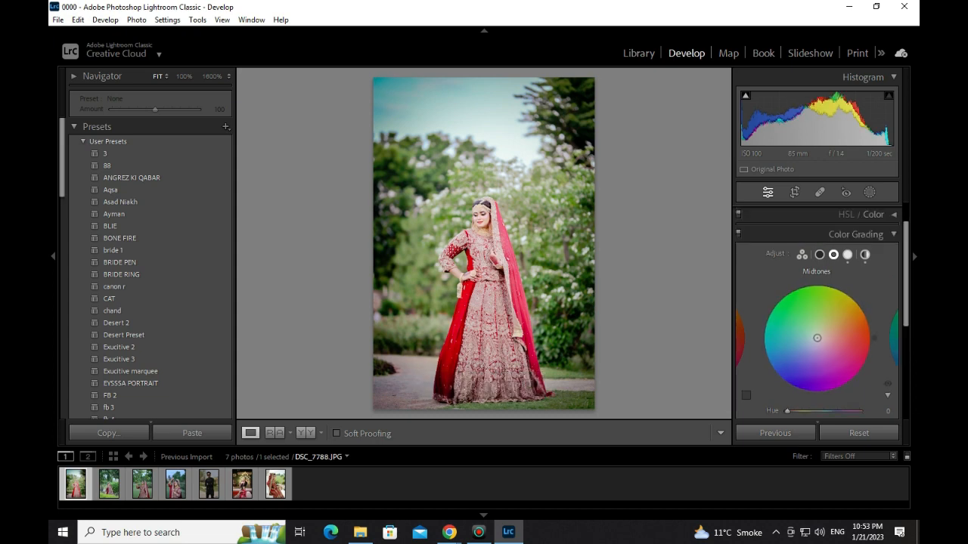
click(846, 254)
scroll(849, 302, down, 1)
click(886, 374)
text(0)
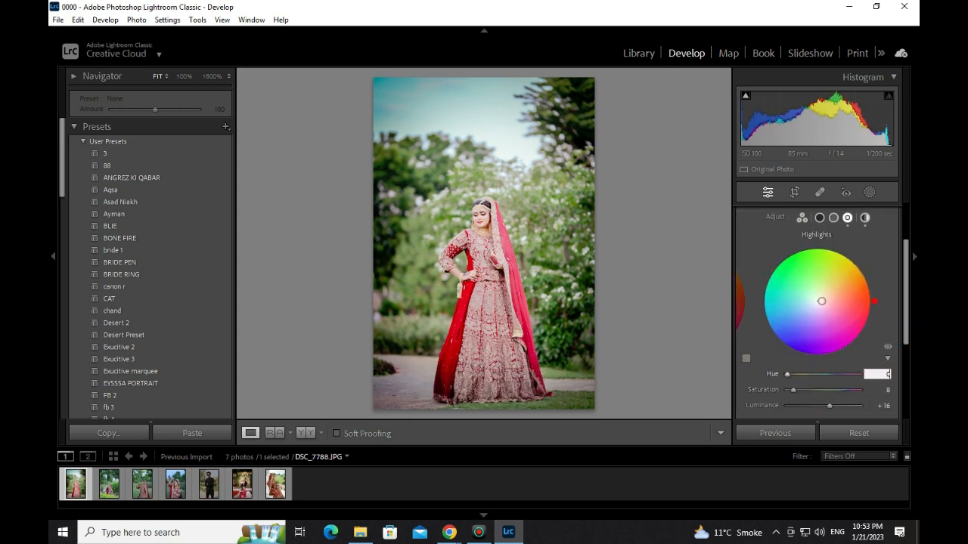
key(Return)
click(885, 406)
text(0)
key(Return)
Step: Return the Color Grading balance to its neutral centre, and open the blending value for editing
scroll(816, 310, up, 2)
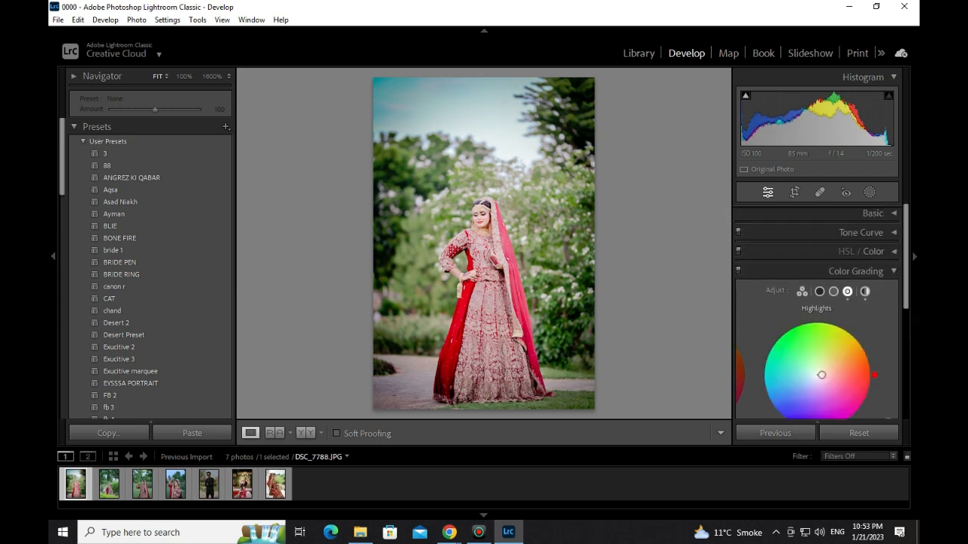
scroll(816, 310, down, 2)
scroll(816, 310, down, 2)
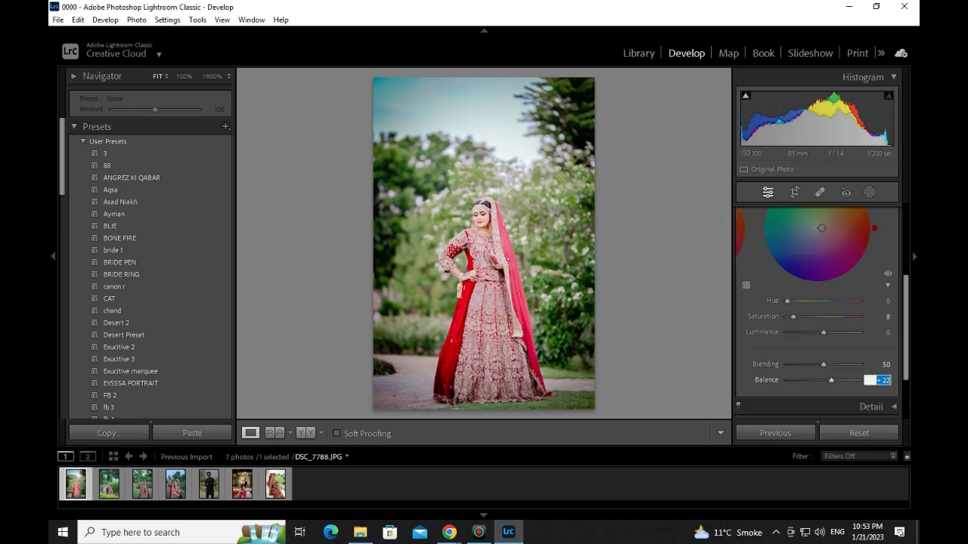
scroll(877, 379, up, 2)
scroll(877, 375, down, 1)
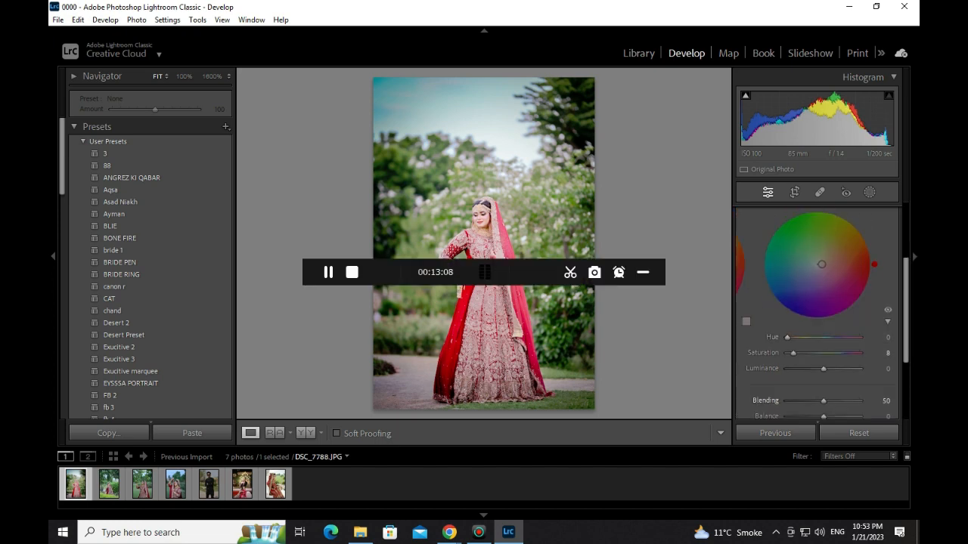
click(884, 401)
scroll(816, 318, up, 3)
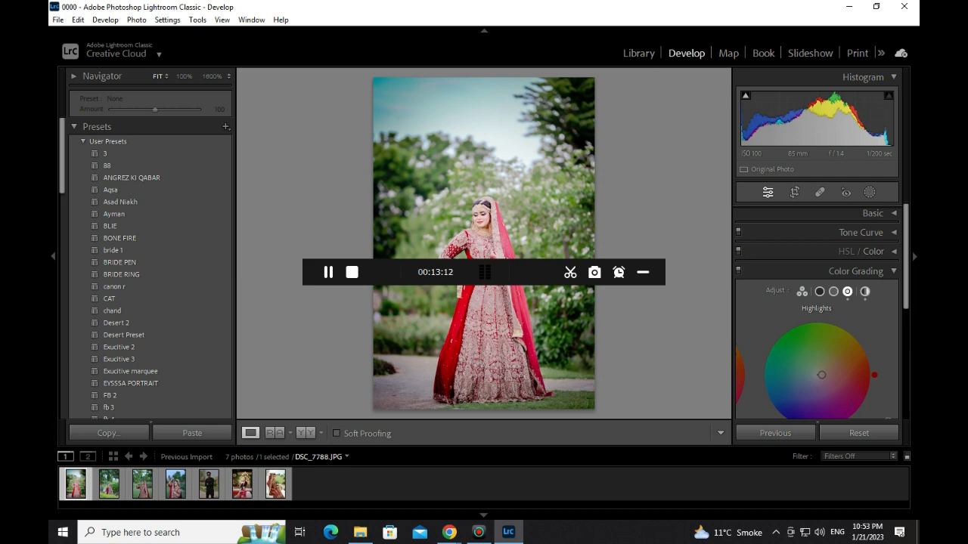
double_click(522, 272)
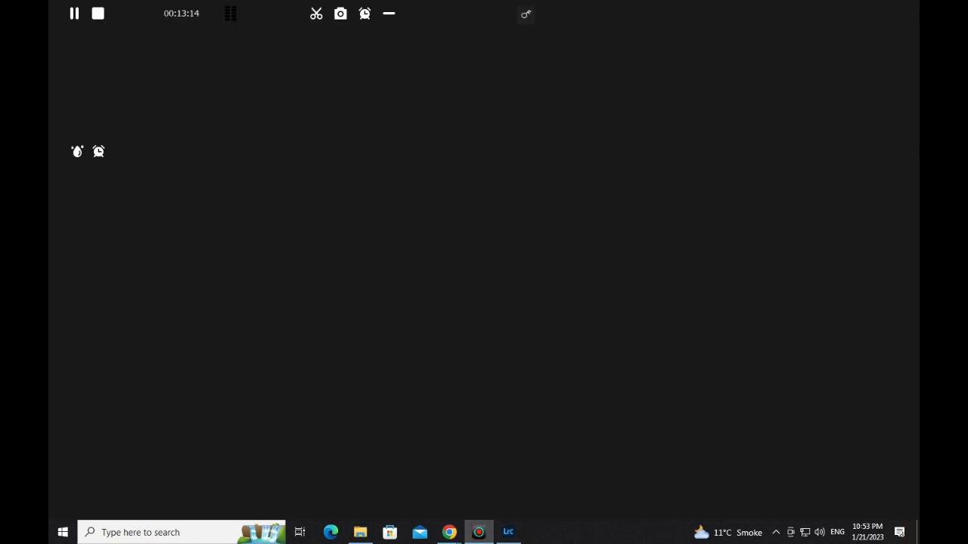
click(388, 14)
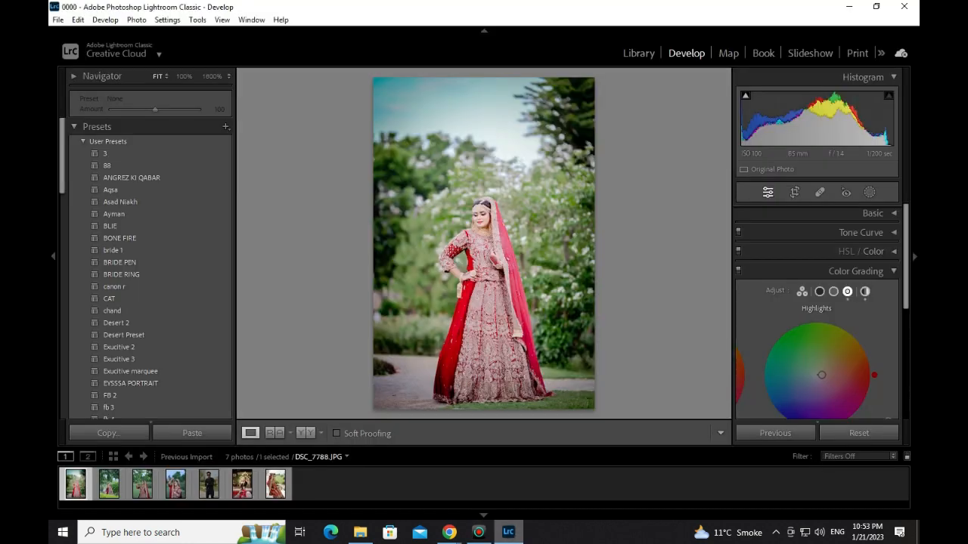
click(478, 532)
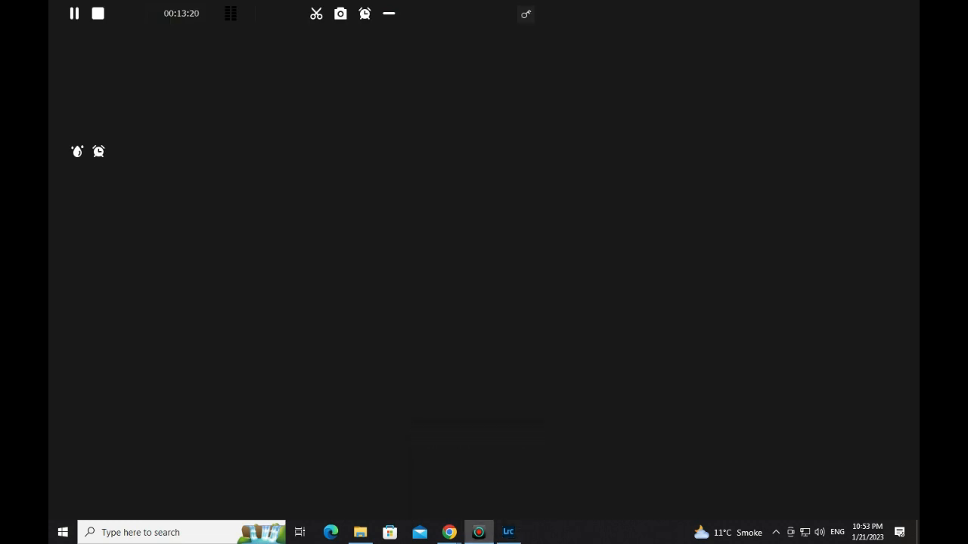
click(389, 14)
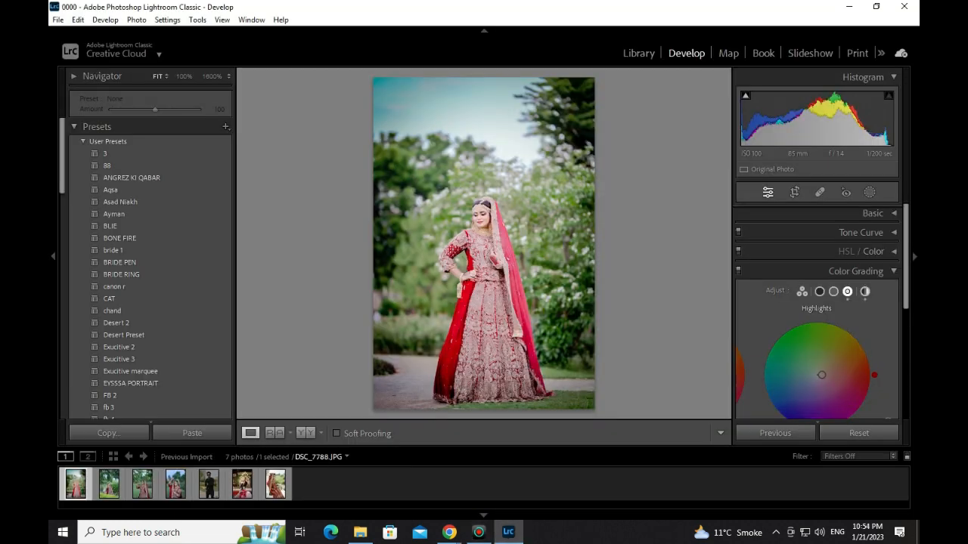
Step: Set the saturation of the Color Grading highlights to 0
scroll(817, 310, down, 4)
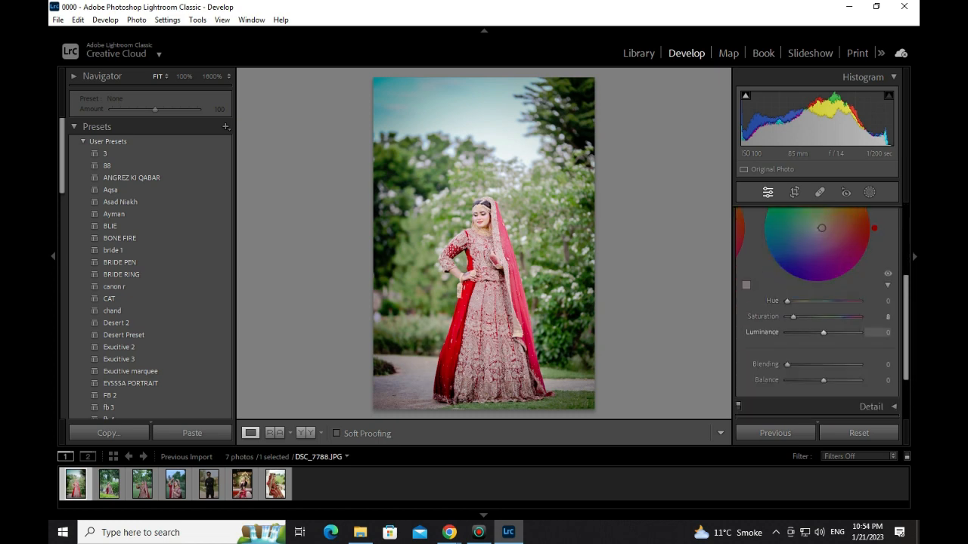
scroll(817, 310, up, 3)
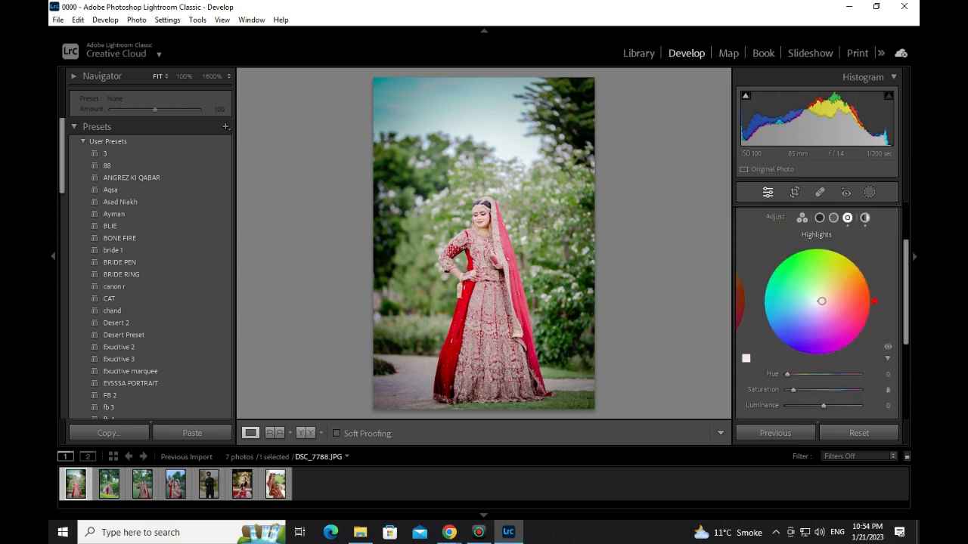
scroll(816, 310, down, 1)
double_click(792, 354)
scroll(816, 332, up, 1)
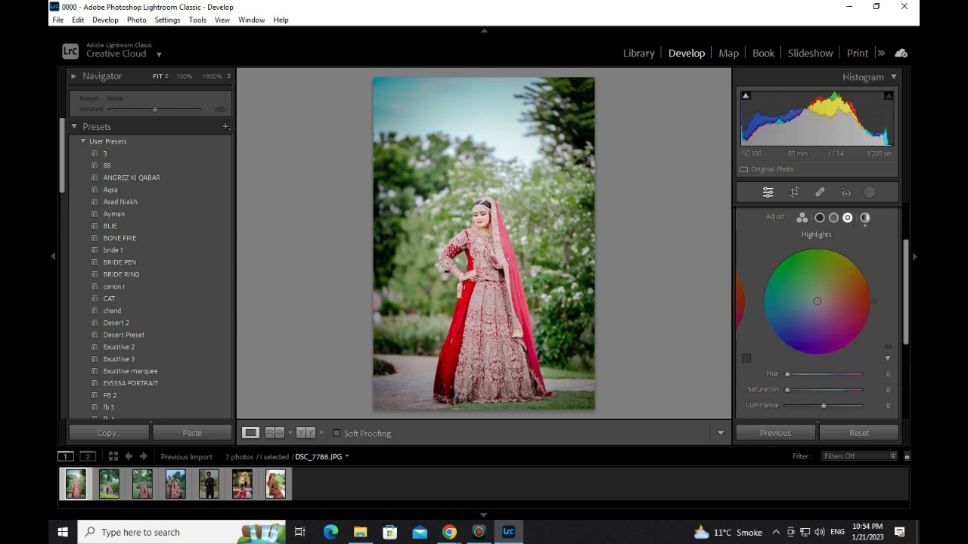
Step: Set the hue, saturation and luminance of the Color Grading global wheel to 0
scroll(817, 310, up, 1)
click(865, 255)
scroll(824, 333, down, 2)
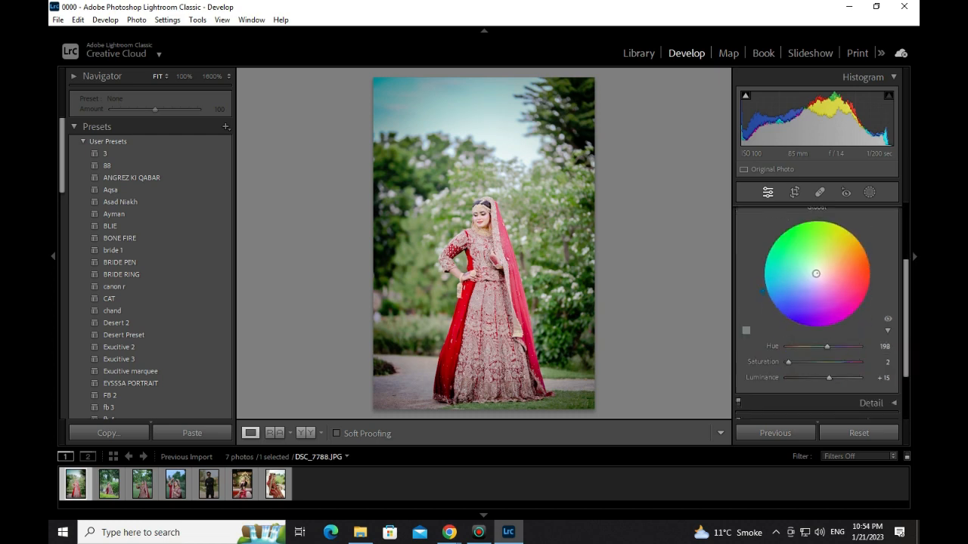
drag(828, 347, 787, 377)
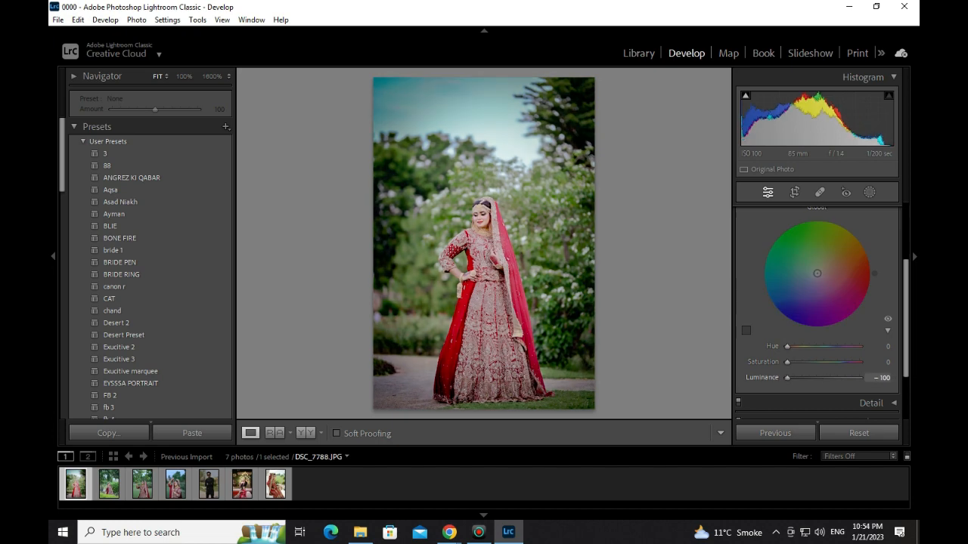
double_click(762, 378)
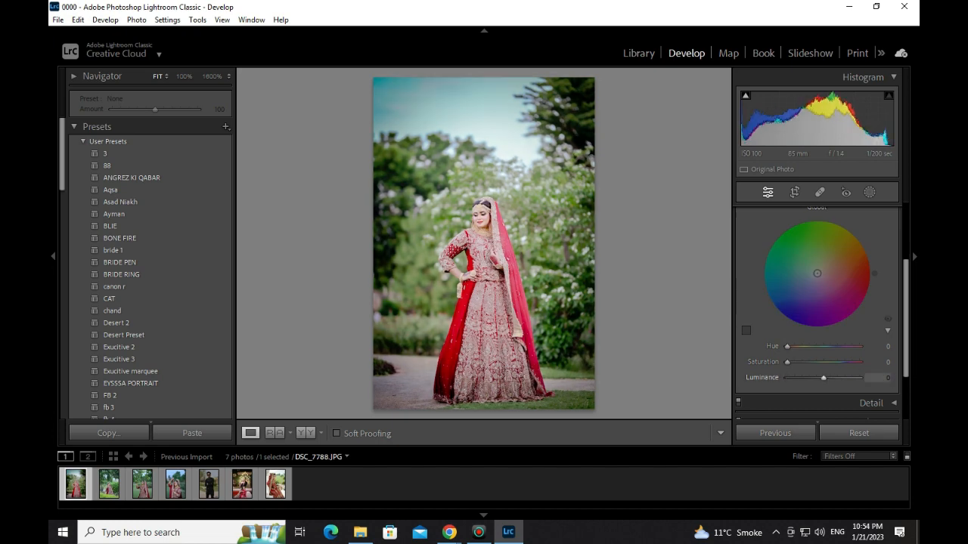
Step: Show the three-way Color Grading wheels together and reduce the filmstrip's height
scroll(816, 318, up, 2)
scroll(816, 317, up, 1)
click(856, 268)
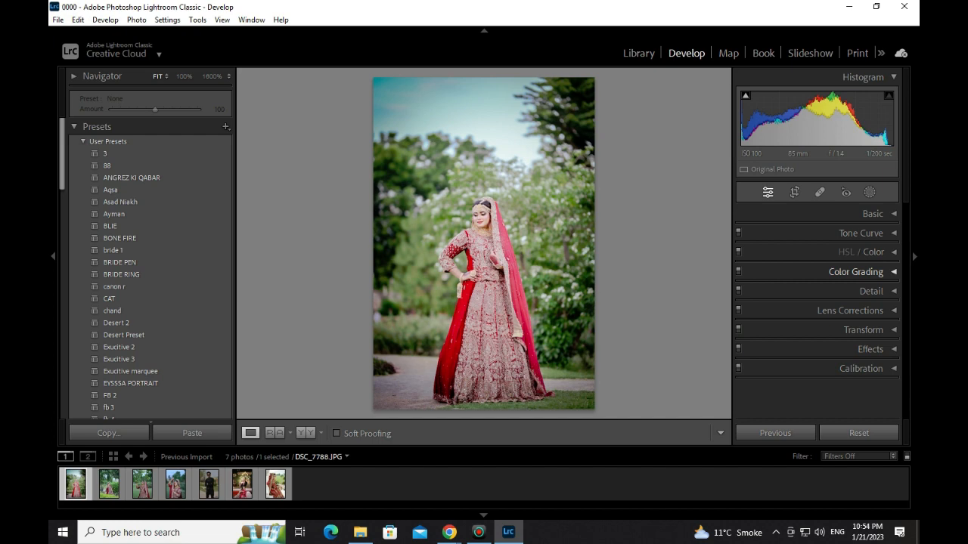
click(855, 272)
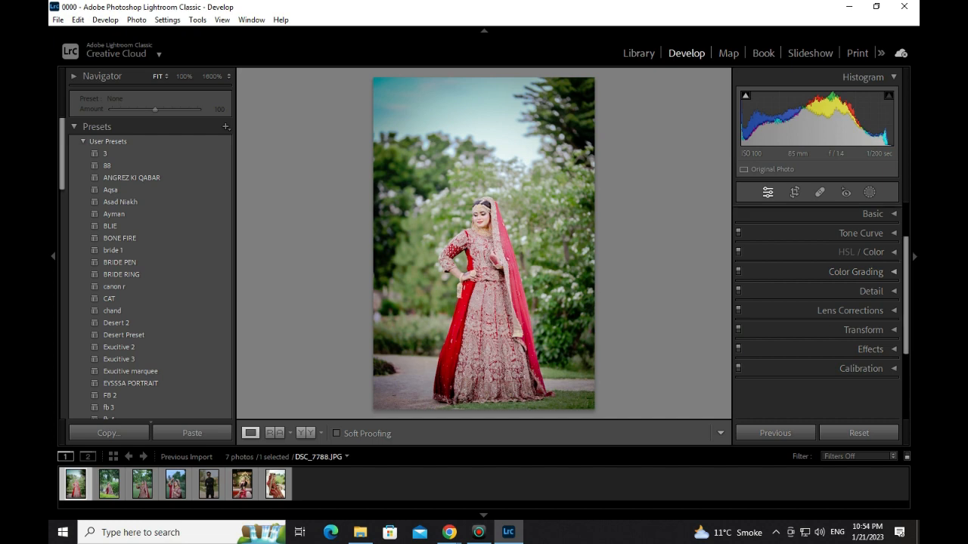
scroll(817, 318, down, 2)
scroll(816, 318, up, 1)
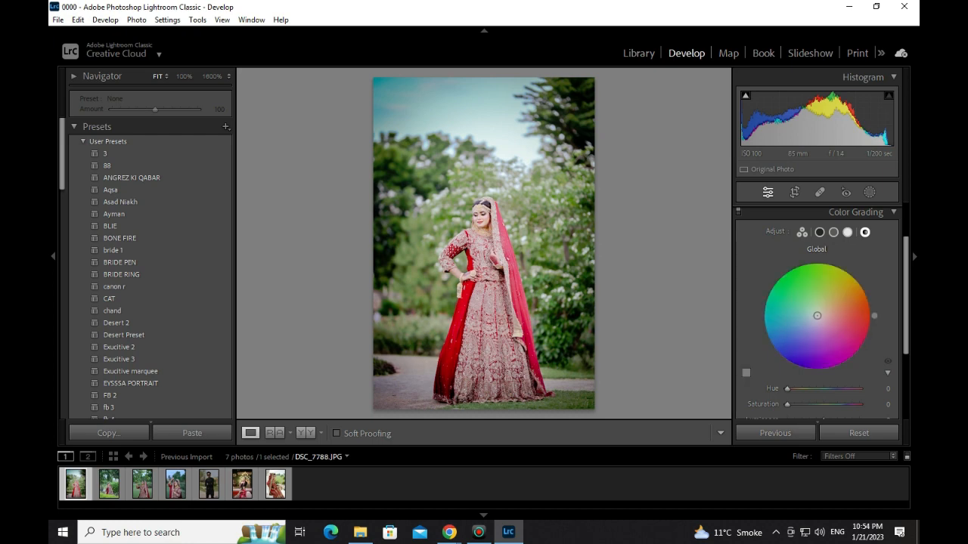
click(801, 232)
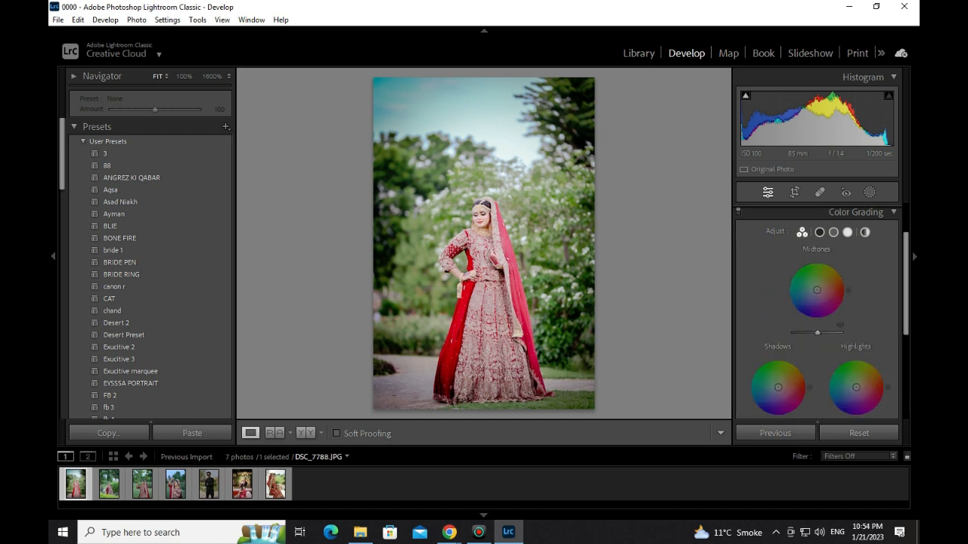
drag(702, 448, 702, 462)
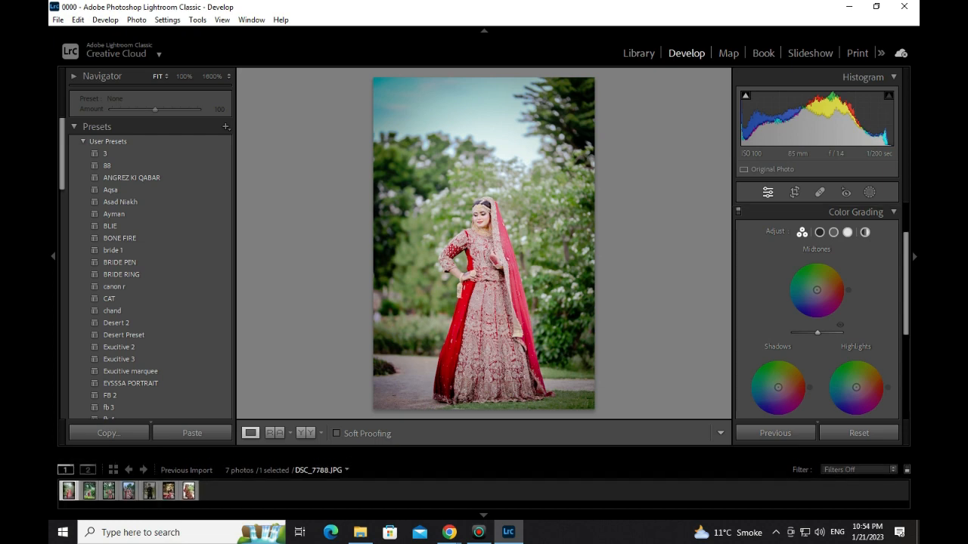
Step: Try a warm tint in the midtones at hue 36 and saturation 21, and undo it
scroll(779, 355, down, 1)
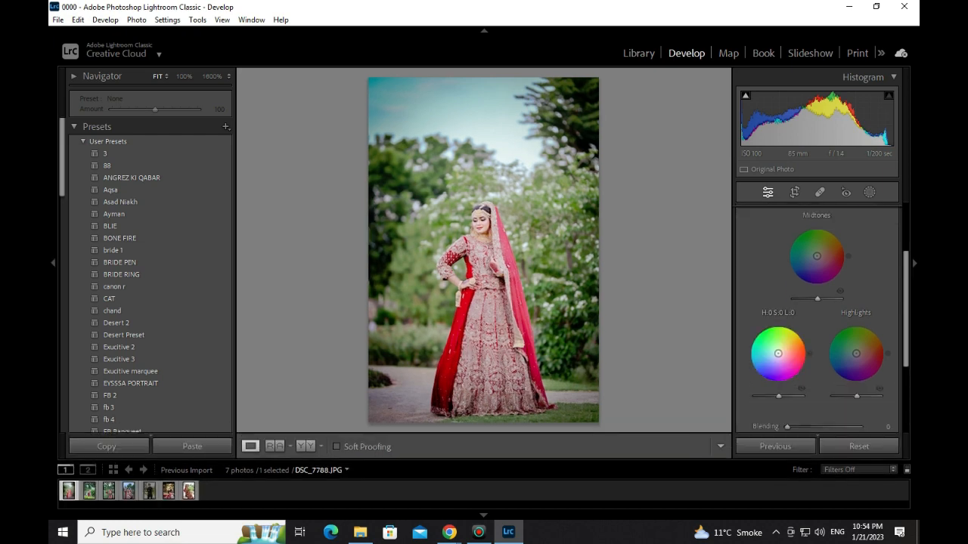
scroll(817, 317, down, 1)
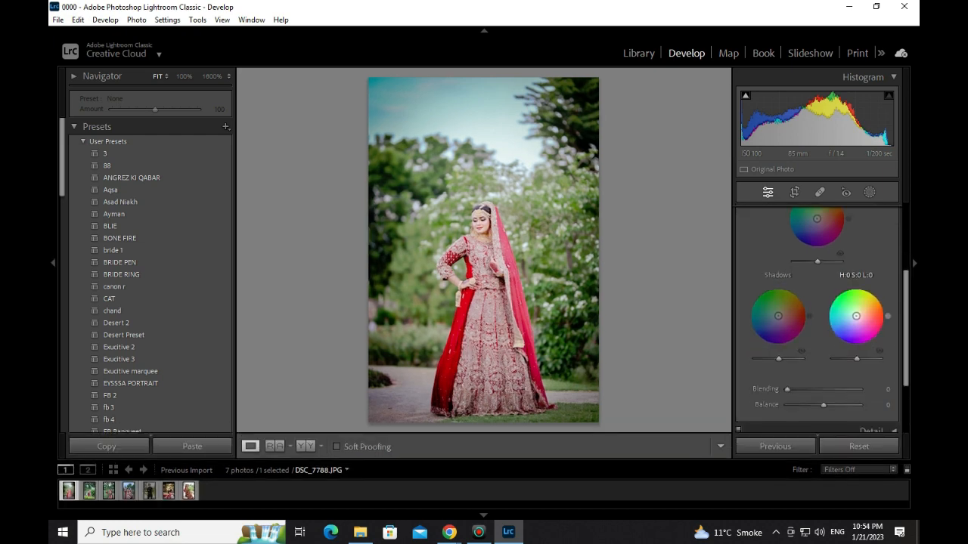
scroll(912, 258, up, 2)
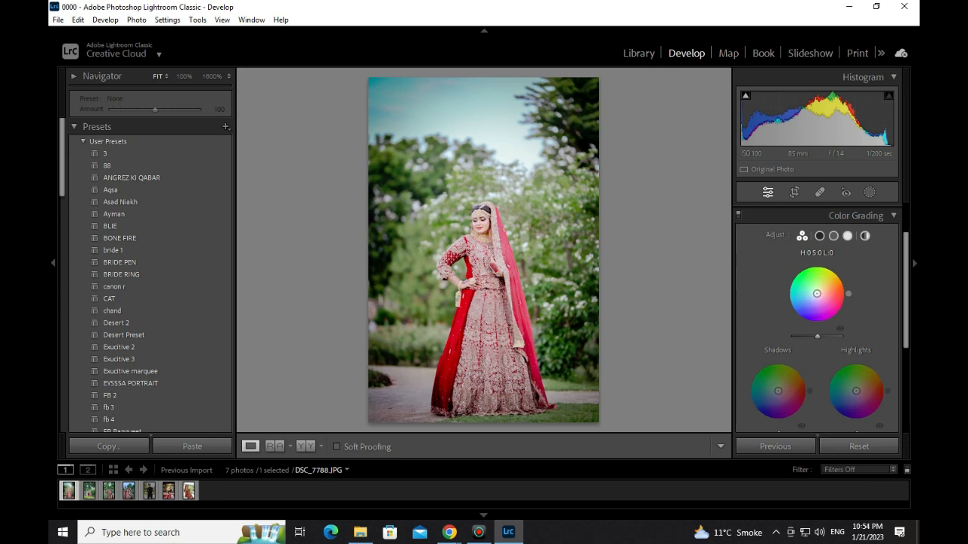
mouse_move(816, 293)
mouse_down()
mouse_move(839, 292)
mouse_move(794, 291)
mouse_move(836, 304)
mouse_move(814, 296)
mouse_move(820, 290)
mouse_up()
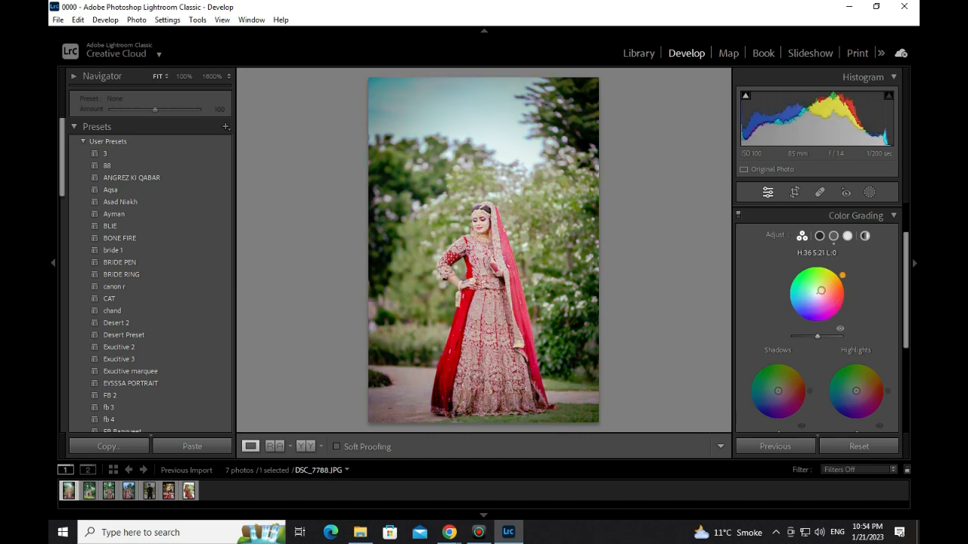
scroll(820, 303, down, 1)
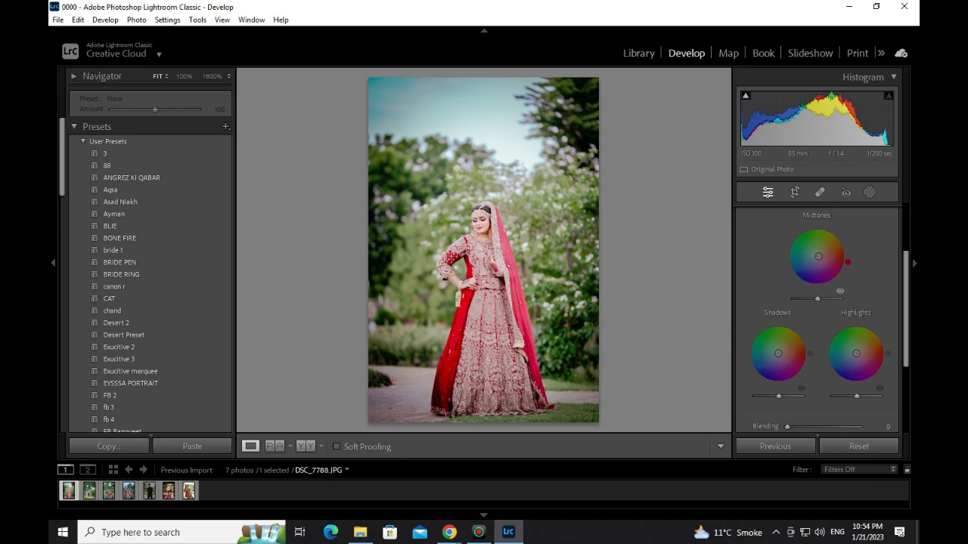
key(ctrl+z)
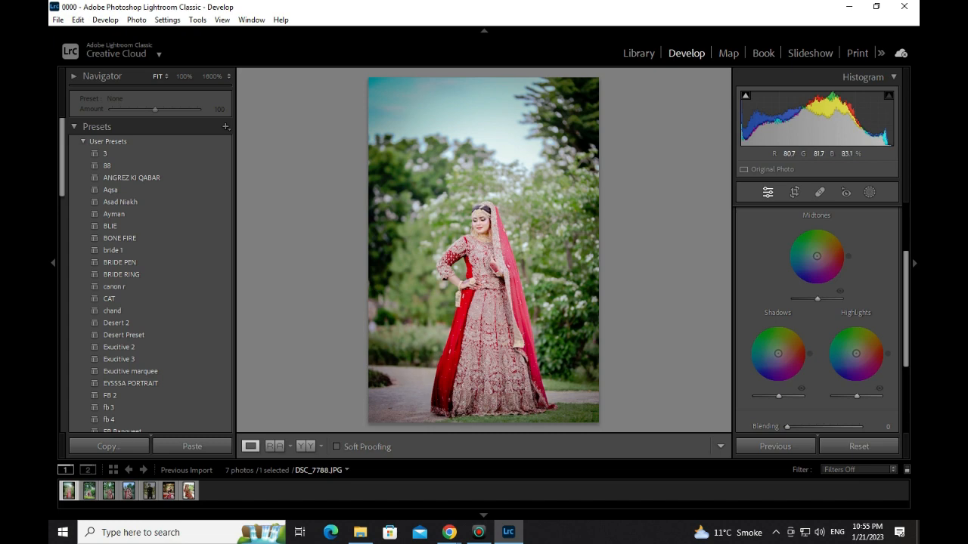
Step: Set the Basic tone highlights to -100 and collapse the Basic settings
scroll(817, 318, up, 3)
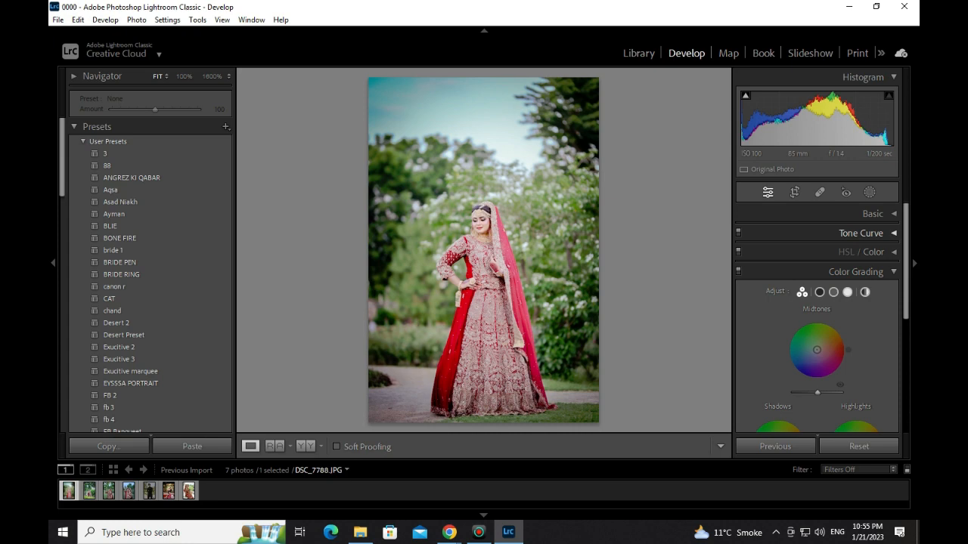
click(873, 214)
scroll(824, 265, down, 3)
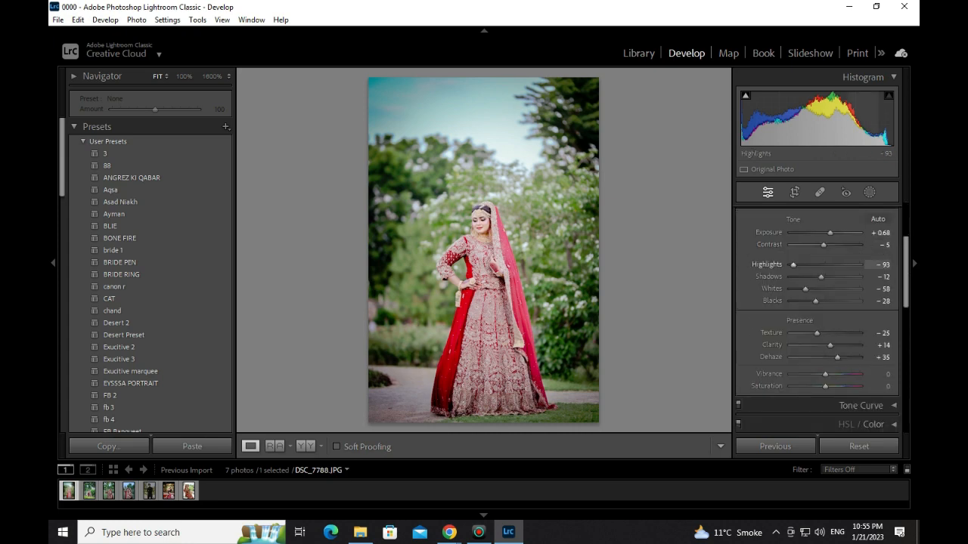
mouse_move(793, 265)
mouse_down()
mouse_move(860, 264)
mouse_move(791, 264)
mouse_up()
scroll(816, 317, up, 3)
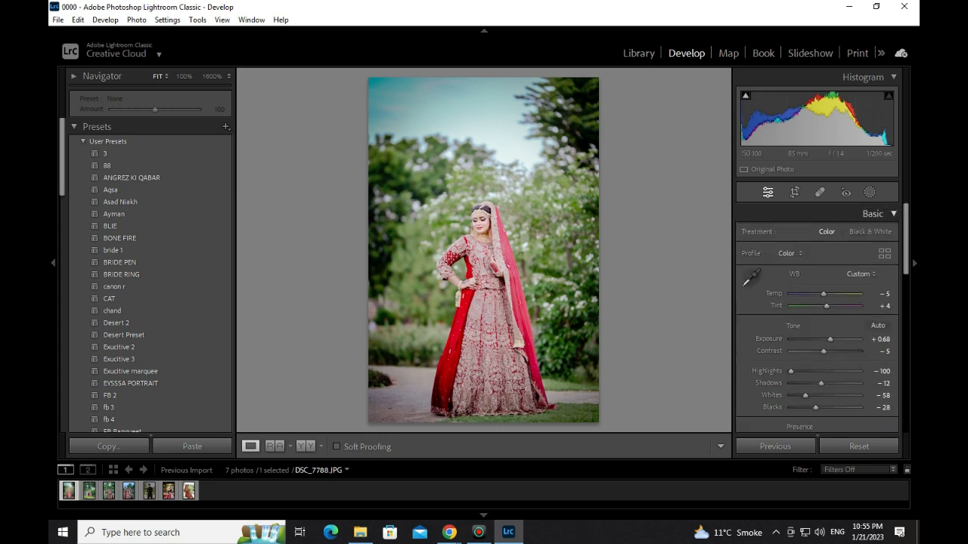
click(892, 214)
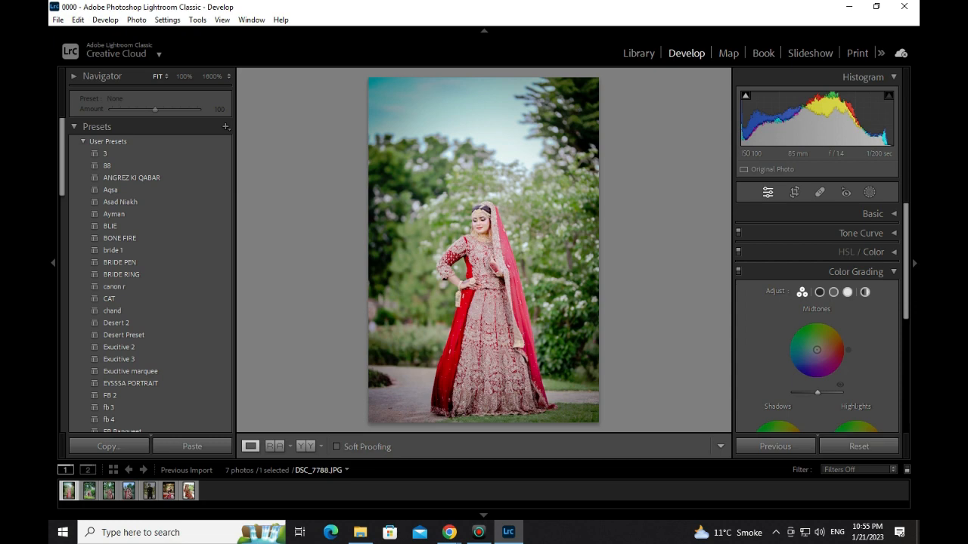
Step: Look through the individual Color Grading wheels for shadows, midtones, highlights and global
scroll(816, 317, down, 1)
scroll(816, 317, down, 1)
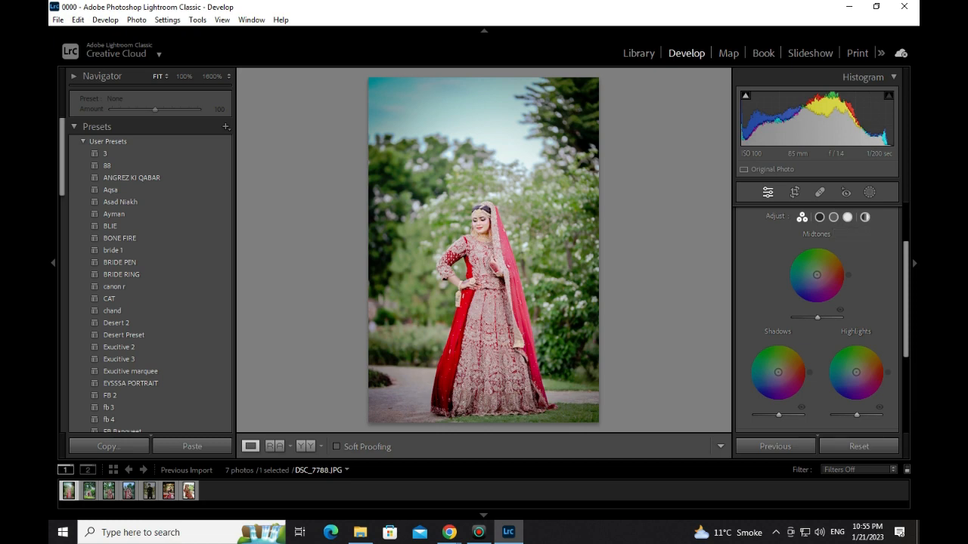
click(820, 217)
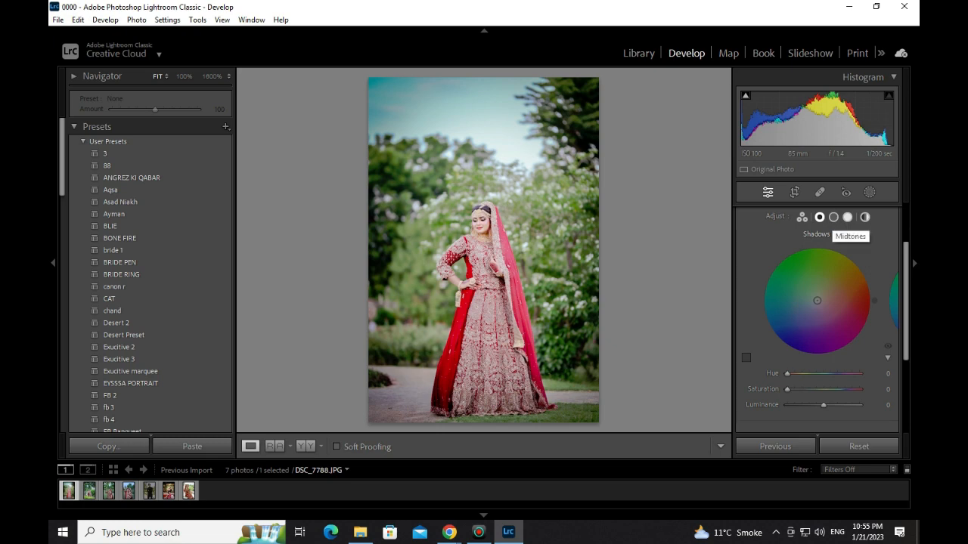
click(833, 217)
click(847, 217)
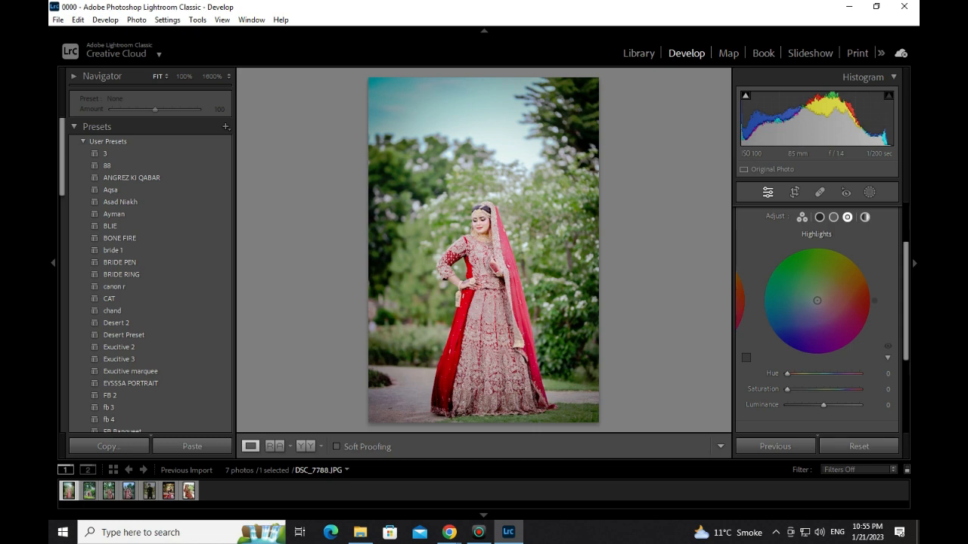
click(864, 217)
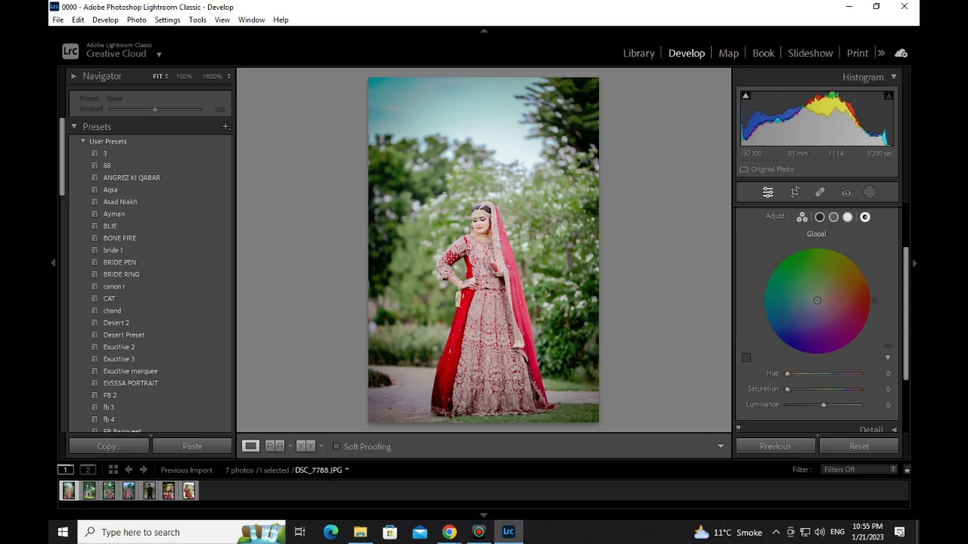
Step: Try global tints from cyan at hue 185, saturation 50 to red at hue 0, saturation 12, and undo them all
drag(816, 300, 790, 302)
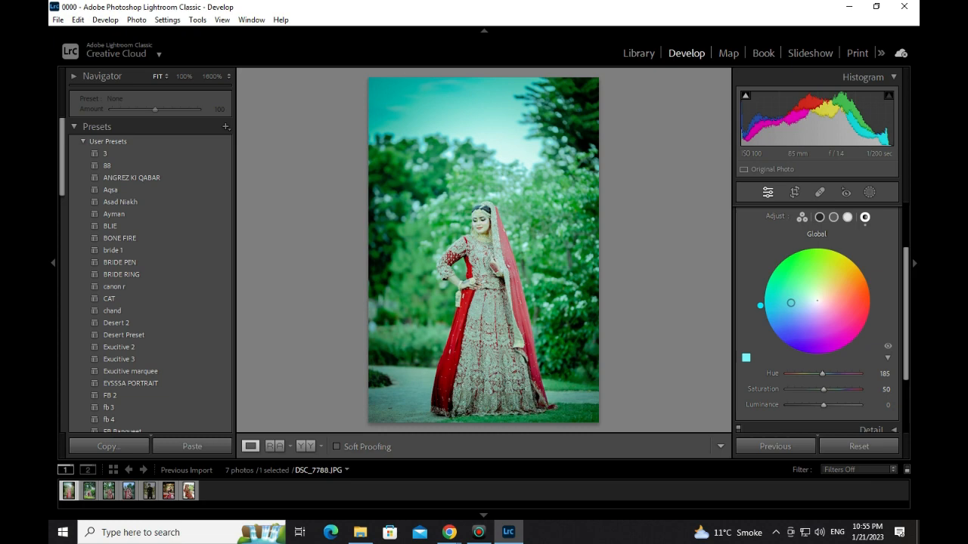
drag(790, 302, 813, 306)
drag(836, 375, 787, 374)
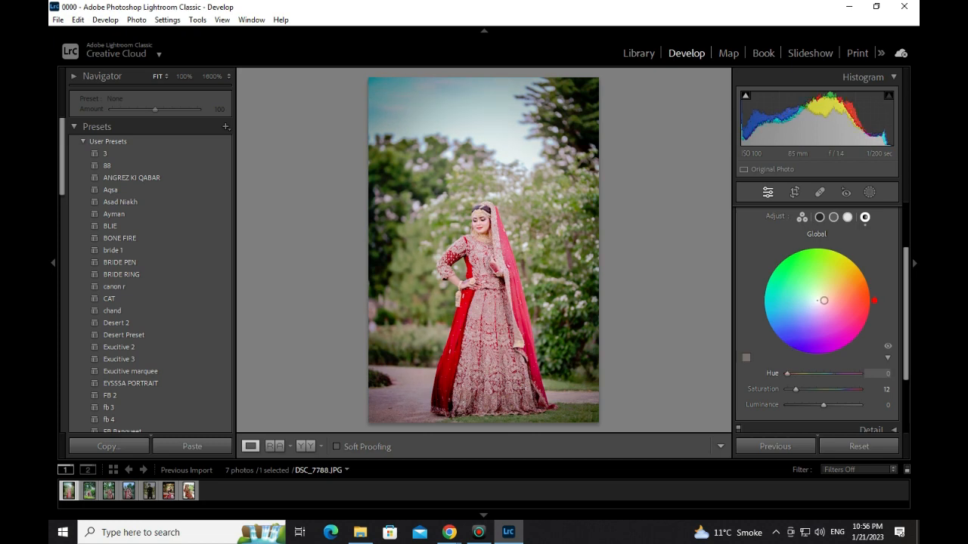
key(ctrl+z)
key(ctrl+z)
key(ctrl+z)
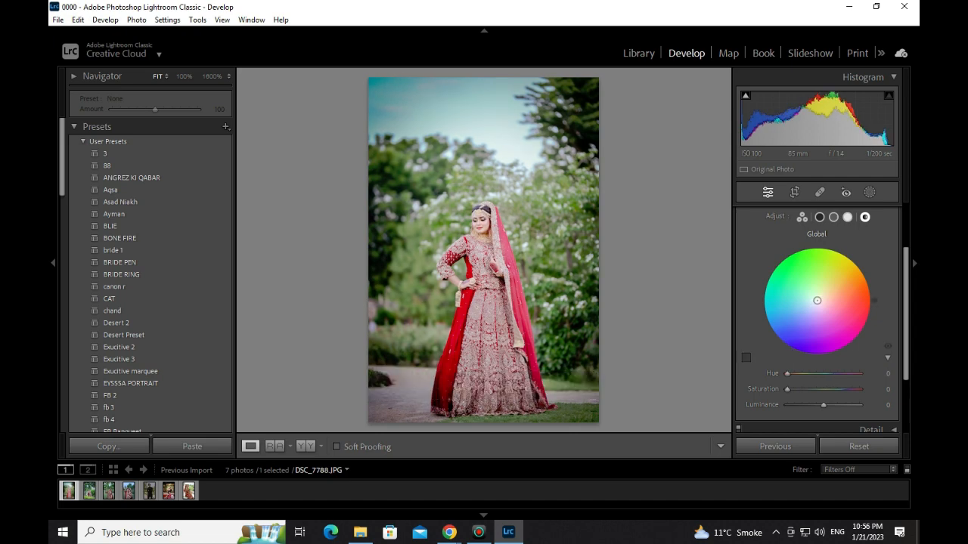
Step: Try a red tint in the Color Grading shadows with saturation 100 and hue 360
click(819, 217)
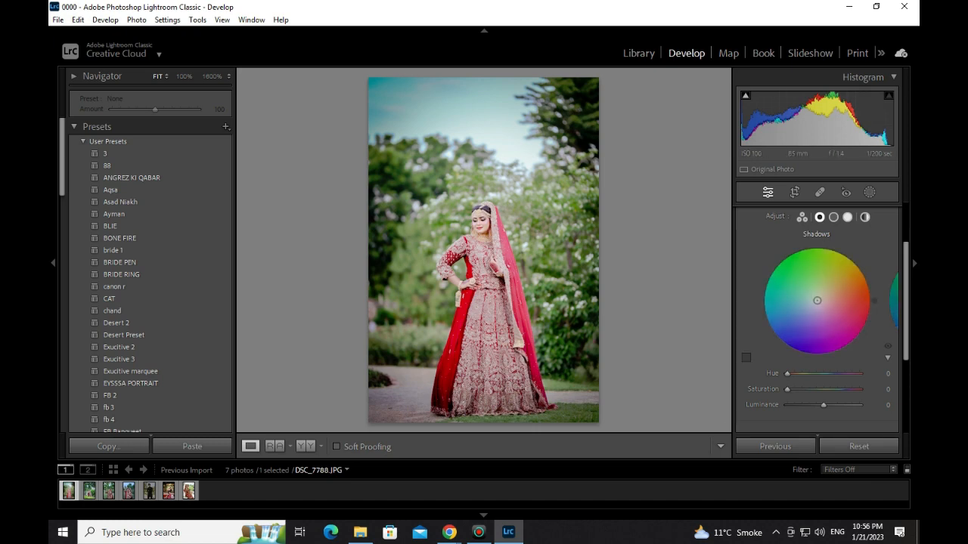
scroll(816, 302, down, 2)
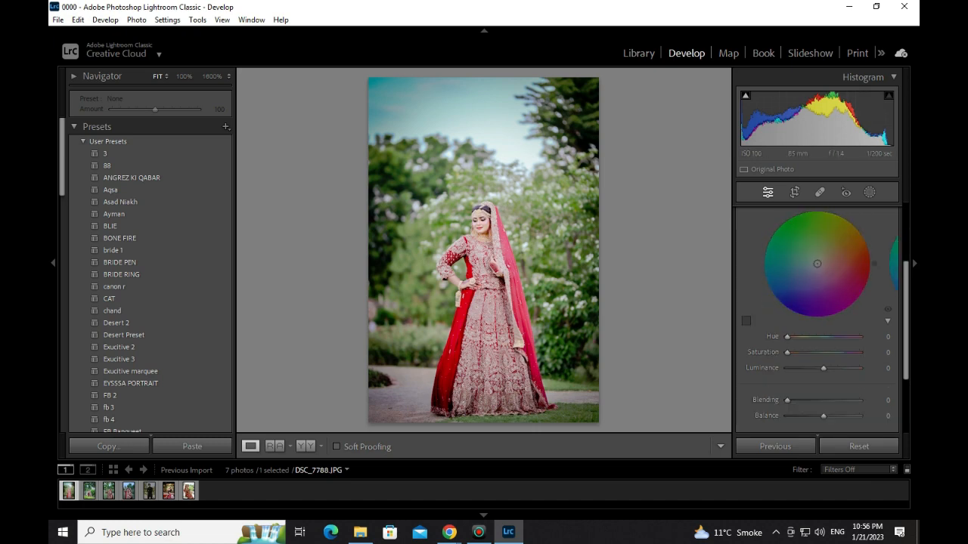
drag(817, 263, 865, 263)
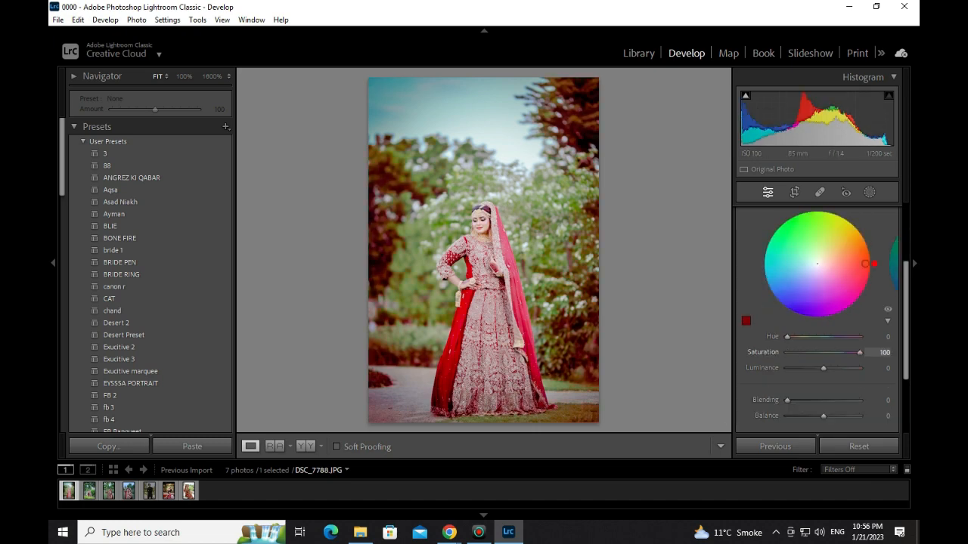
scroll(820, 337, up, 1)
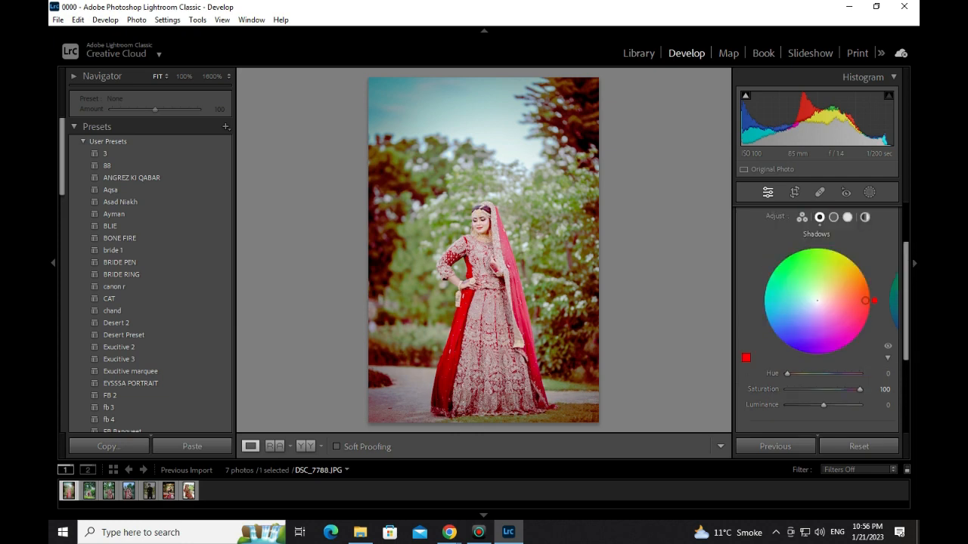
scroll(821, 337, down, 1)
drag(786, 337, 860, 336)
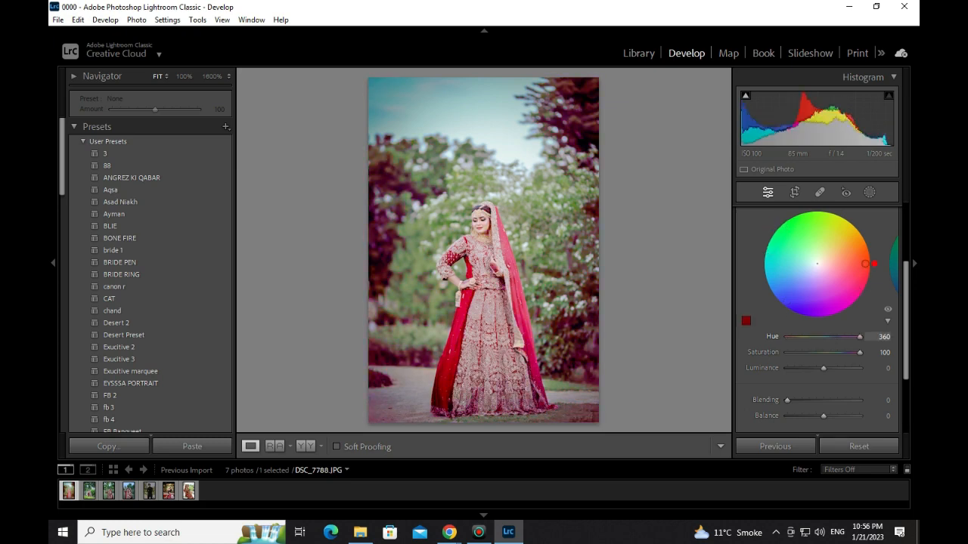
Step: Shift the Color Grading shadows to a blue hue of 201 and lower their saturation to 0
drag(865, 263, 771, 282)
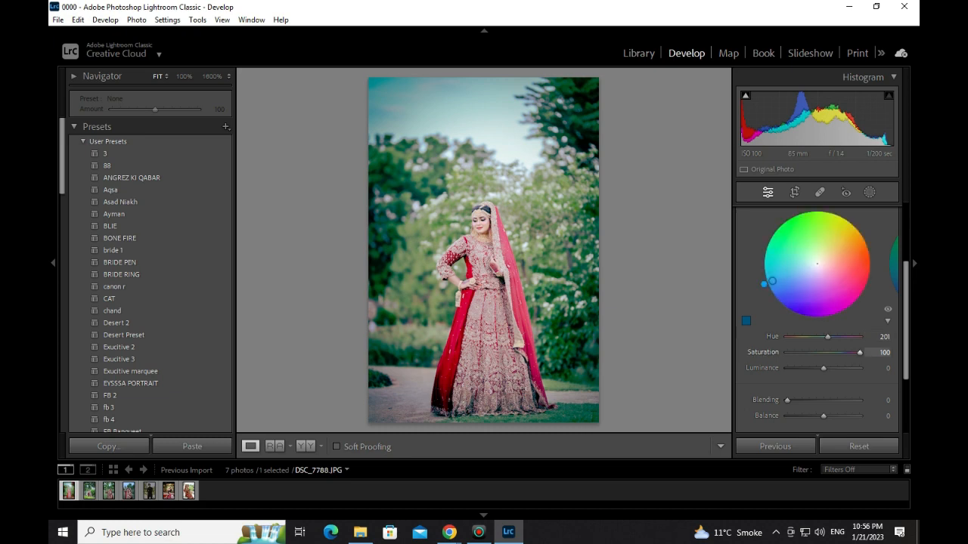
drag(860, 353, 786, 353)
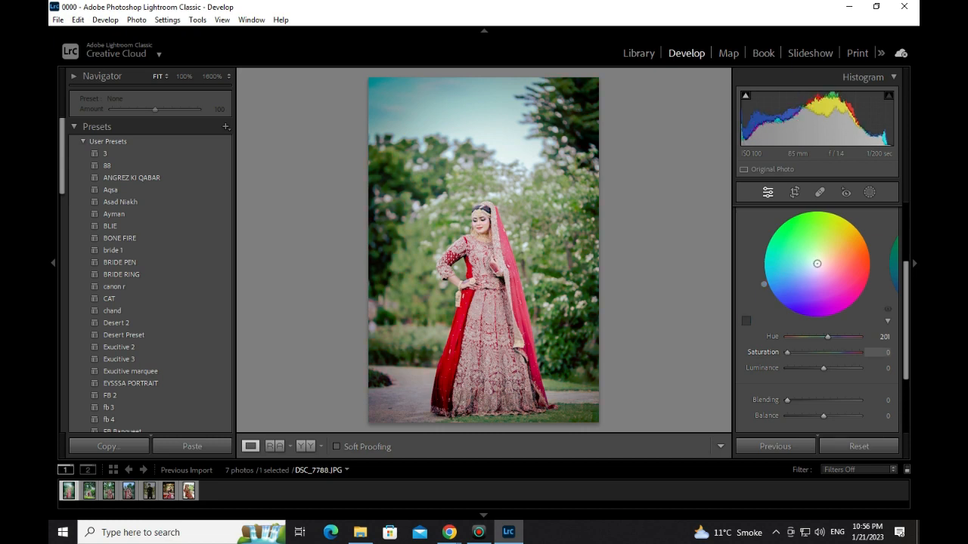
Step: Tint the Color Grading shadows blue at hue 201, saturation 18, try saturation 100 and undo that increase
drag(816, 263, 808, 267)
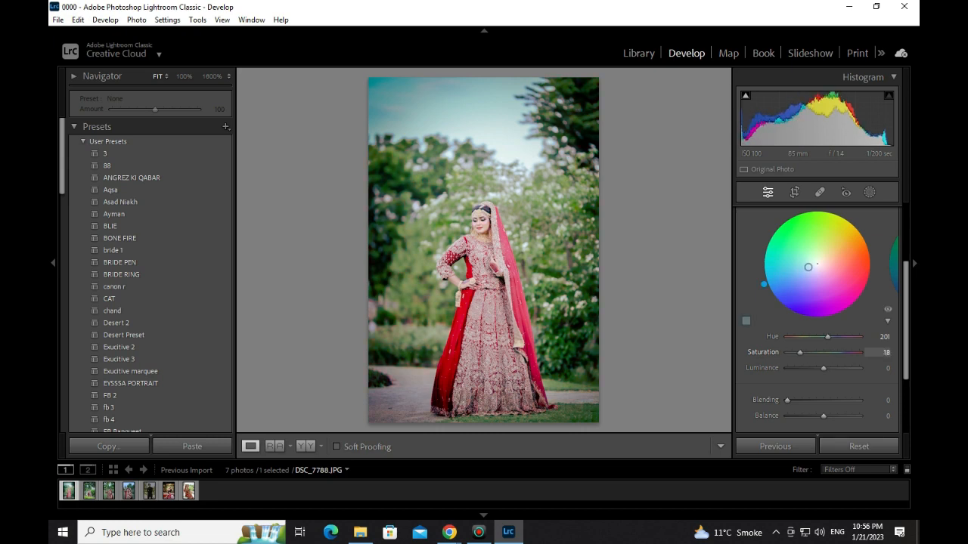
scroll(817, 317, down, 3)
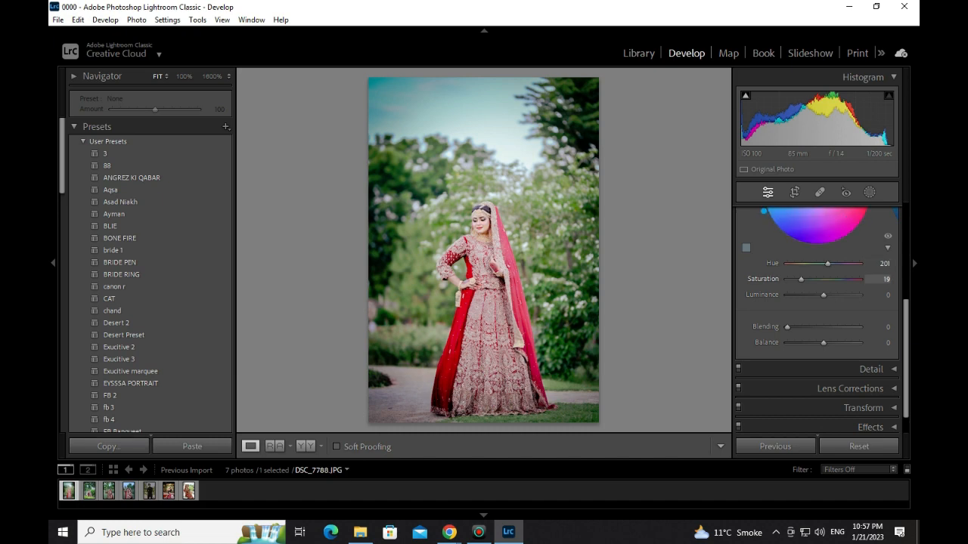
text(100)
key(Return)
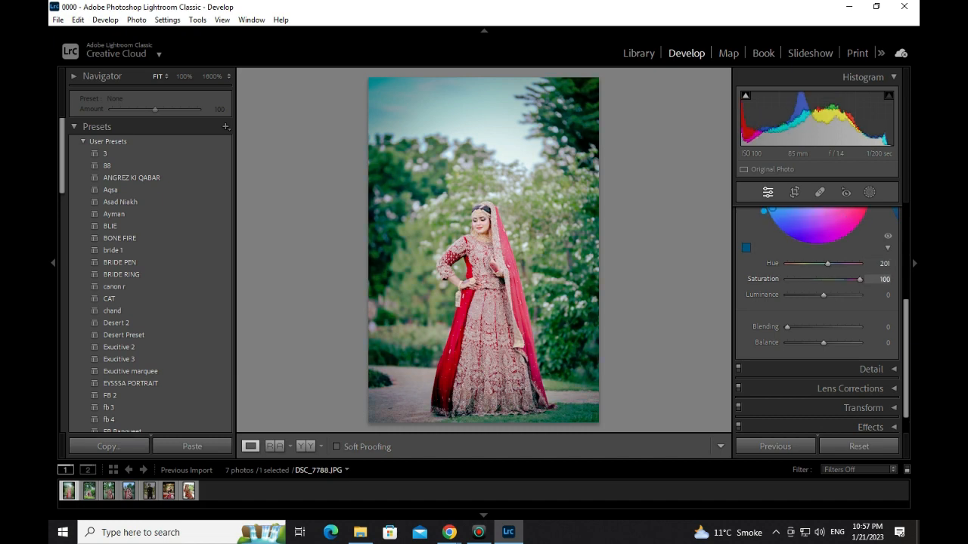
key(ctrl+z)
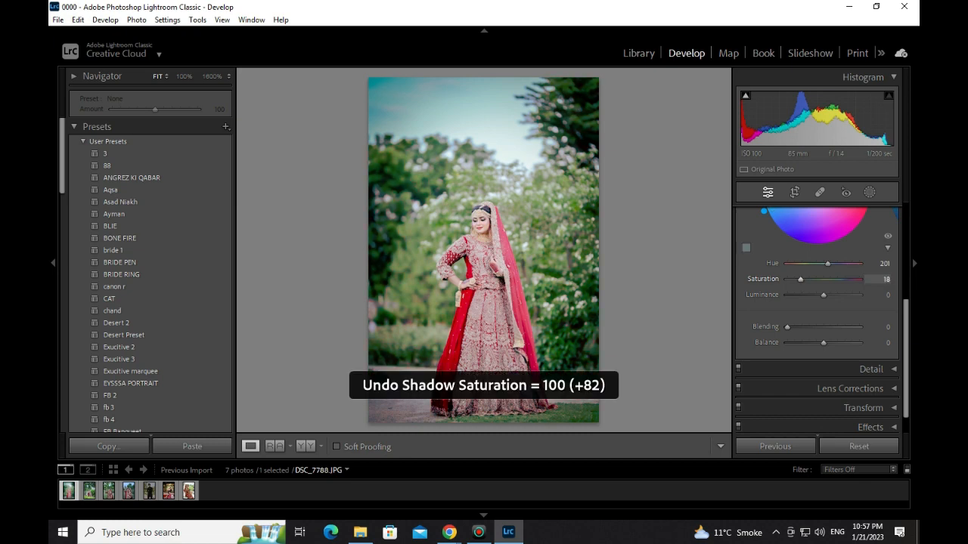
Step: Try the Basic saturation at +100 on the bridal photo and undo it
scroll(816, 317, up, 10)
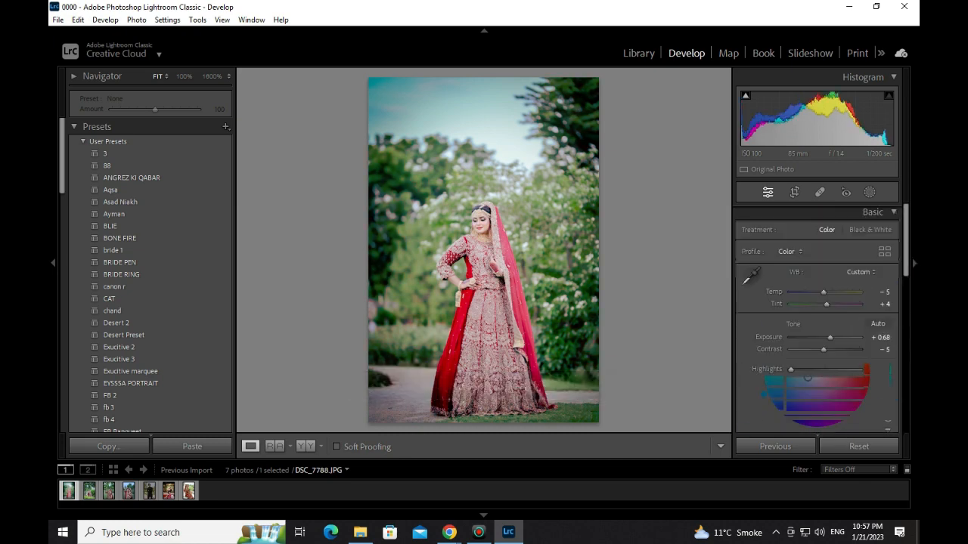
scroll(817, 333, down, 2)
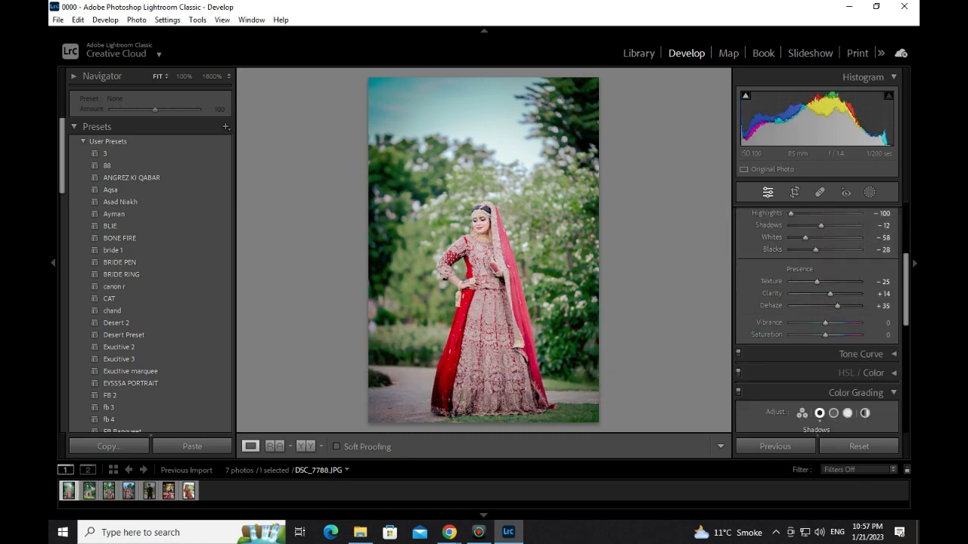
drag(825, 335, 860, 334)
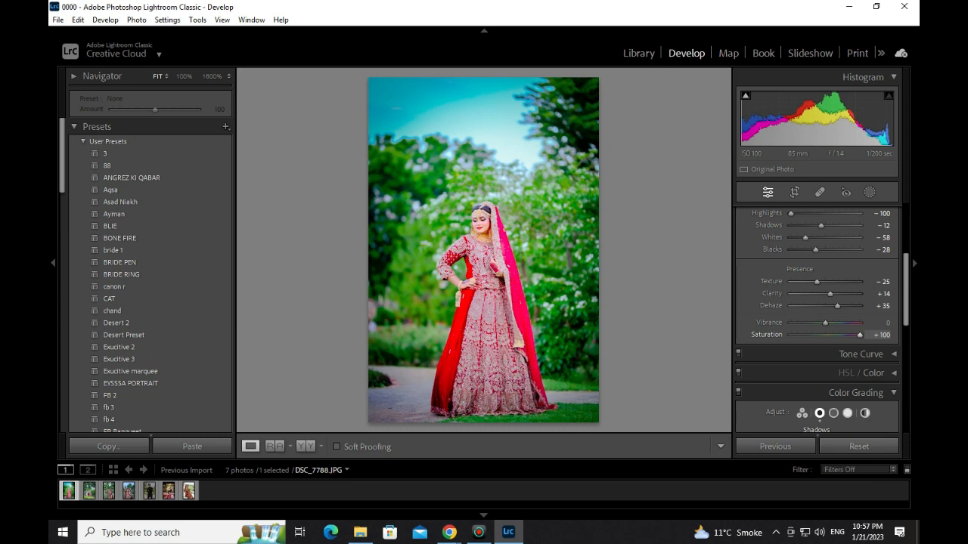
key(ctrl+z)
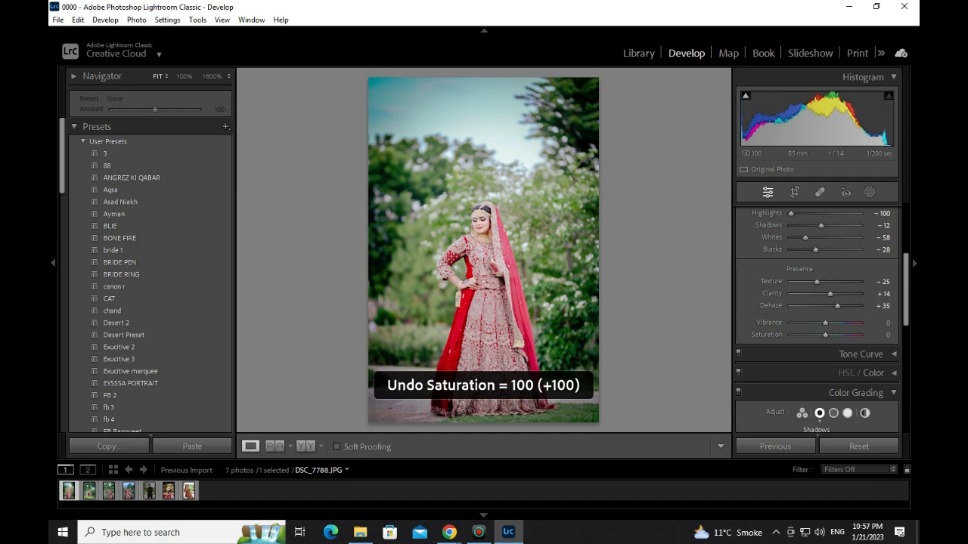
scroll(817, 318, up, 5)
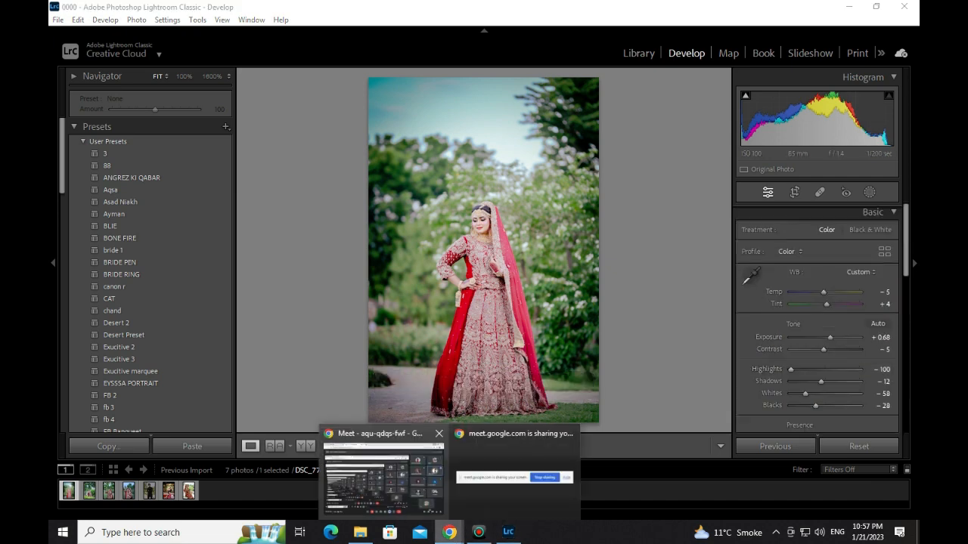
Step: Switch to the Google Meet call in Chrome and look through its participant list, closing the list when done
click(383, 461)
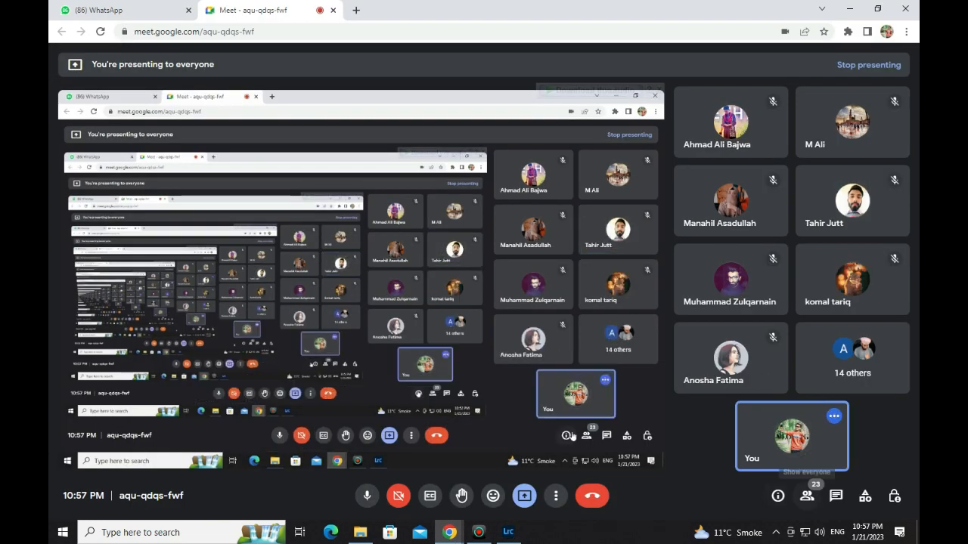
click(806, 496)
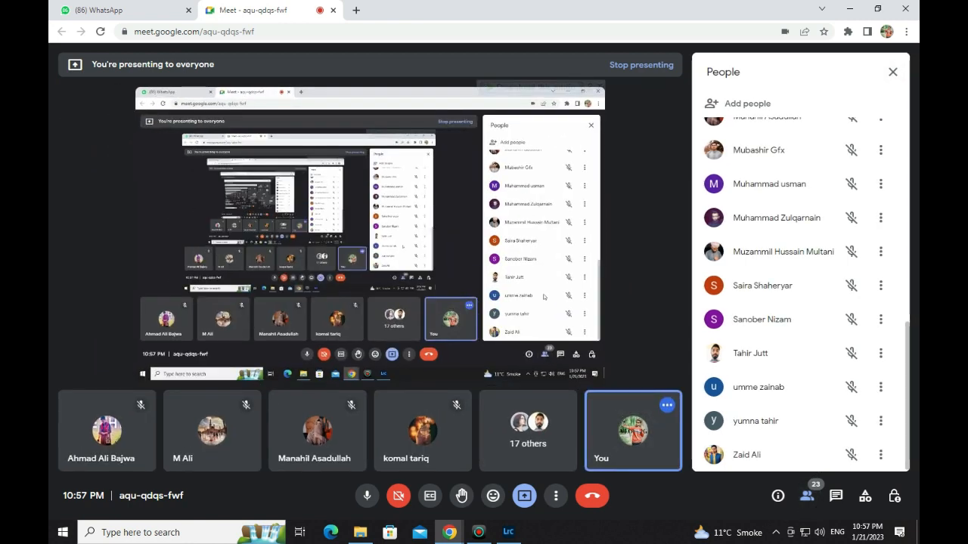
scroll(840, 432, up, 8)
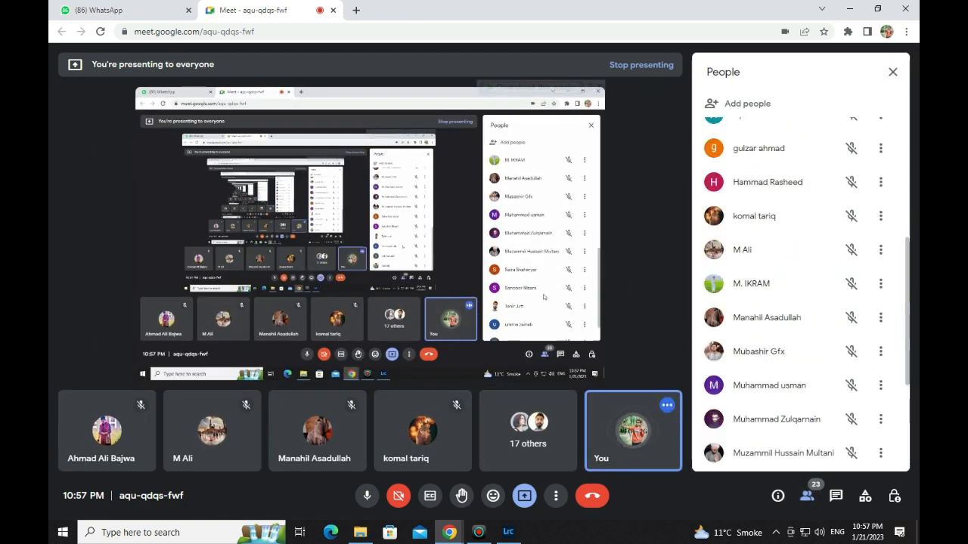
scroll(840, 431, up, 3)
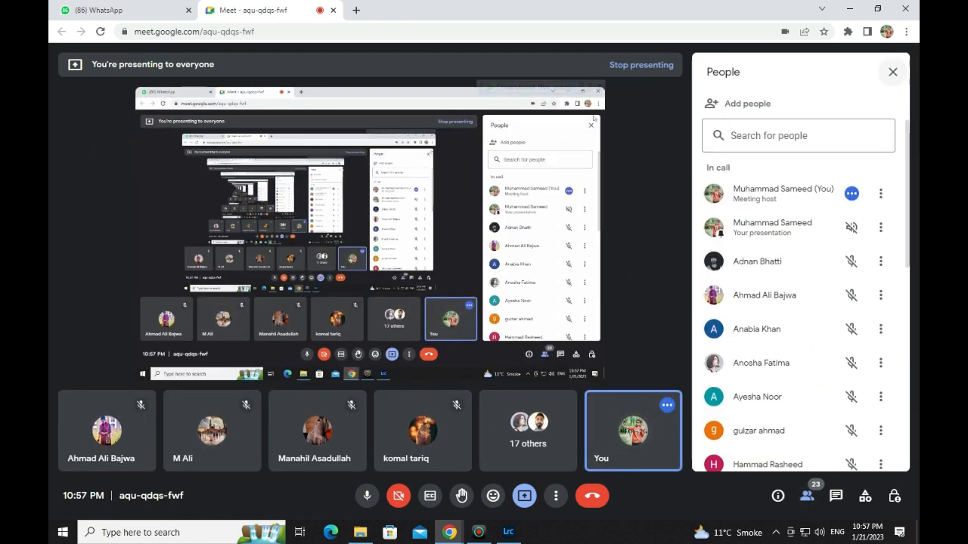
click(892, 72)
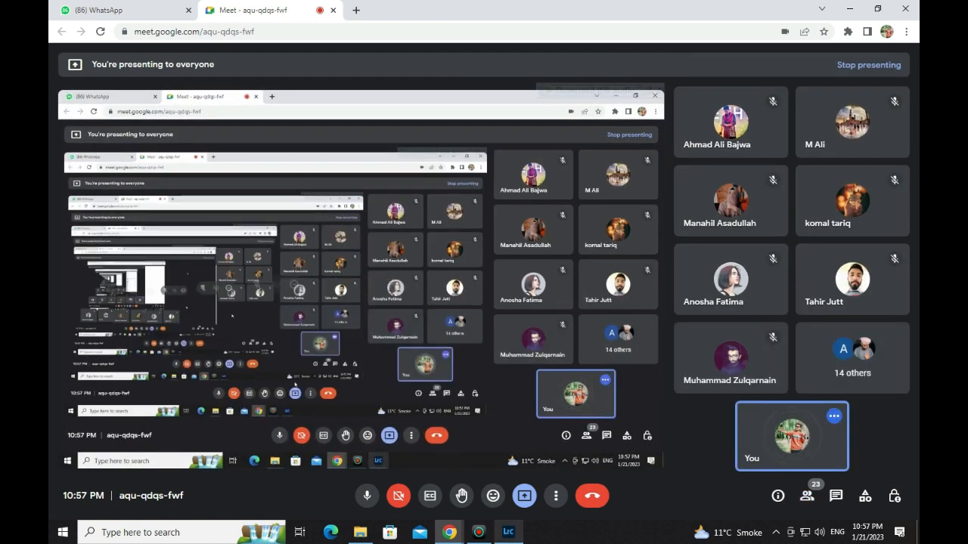
Step: Return to Lightroom Classic, try the Color Grading shadows at saturation 75 and at hue 132, and undo these changes
click(508, 533)
scroll(816, 317, down, 15)
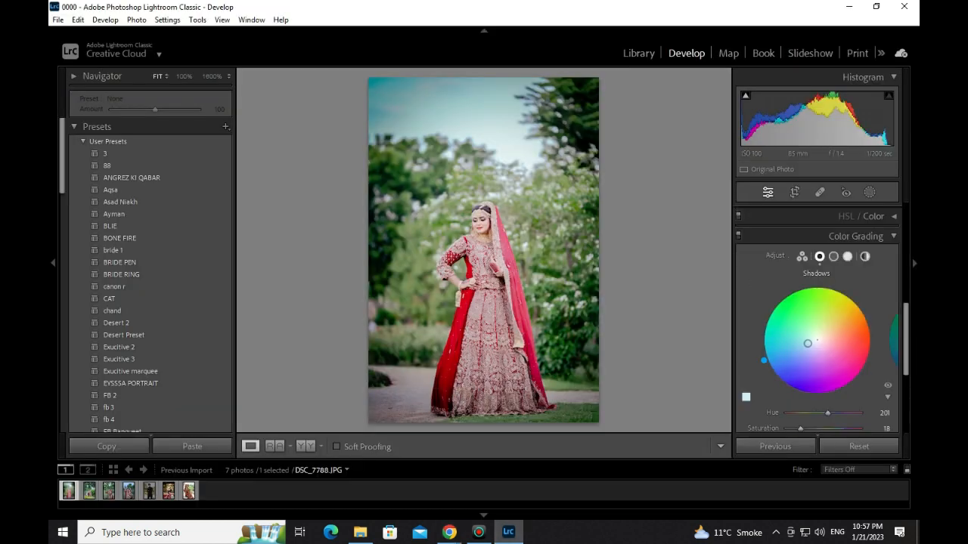
scroll(816, 318, down, 2)
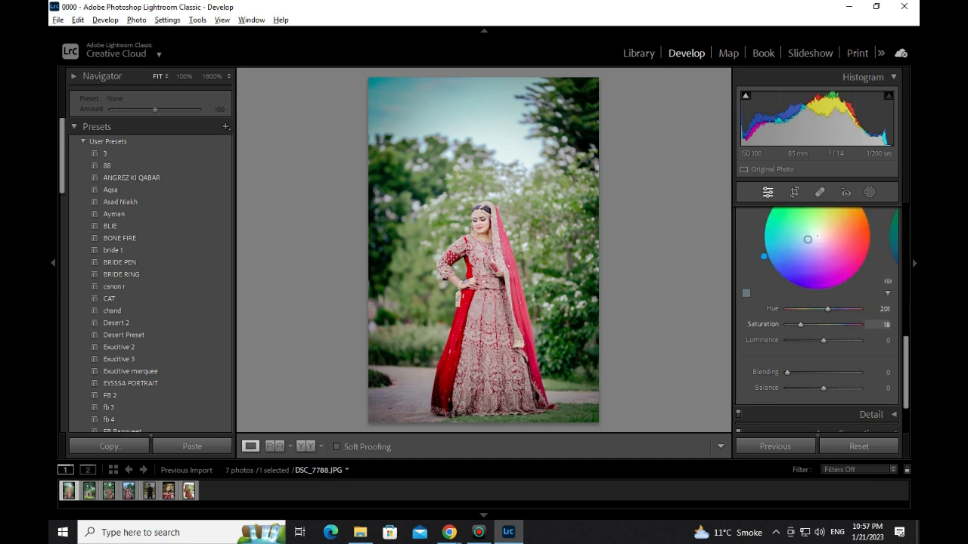
drag(807, 240, 781, 249)
key(ctrl+z)
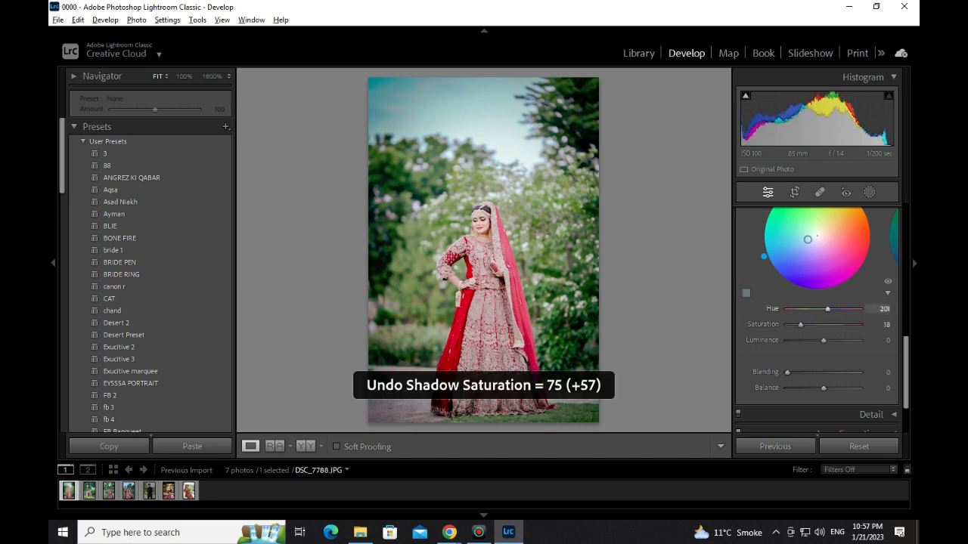
key(ctrl+z)
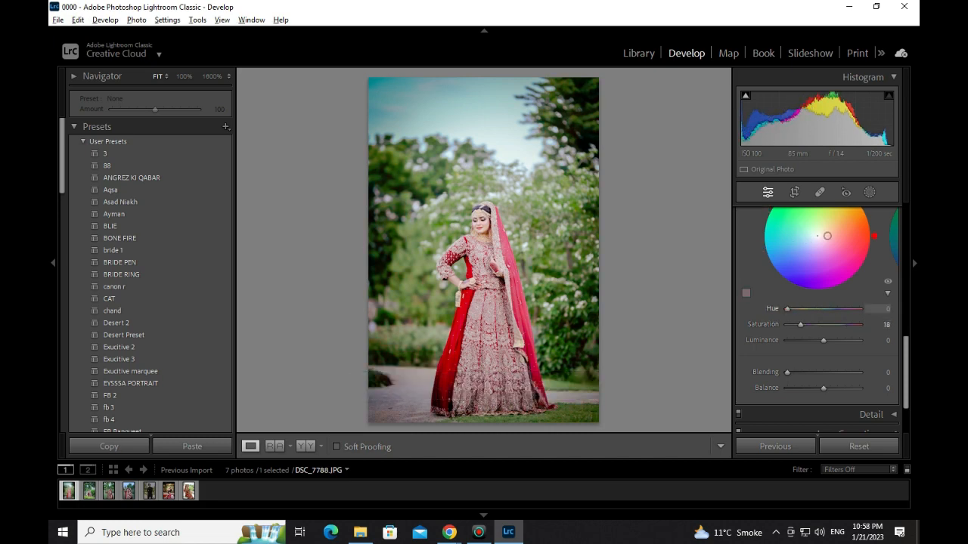
drag(787, 309, 828, 309)
key(ctrl+z)
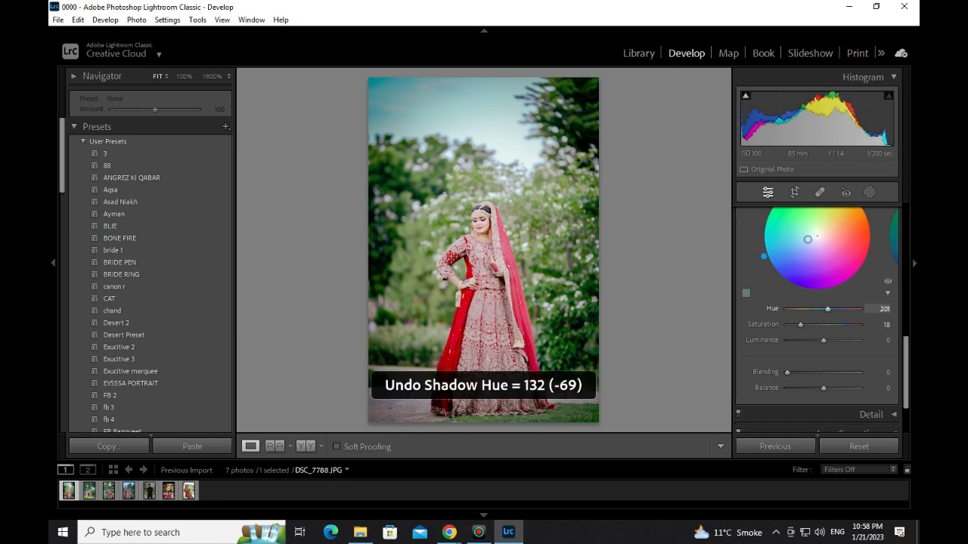
Step: Try the Color Grading shadows' luminance at +100 and bring it down to -17
scroll(817, 340, down, 2)
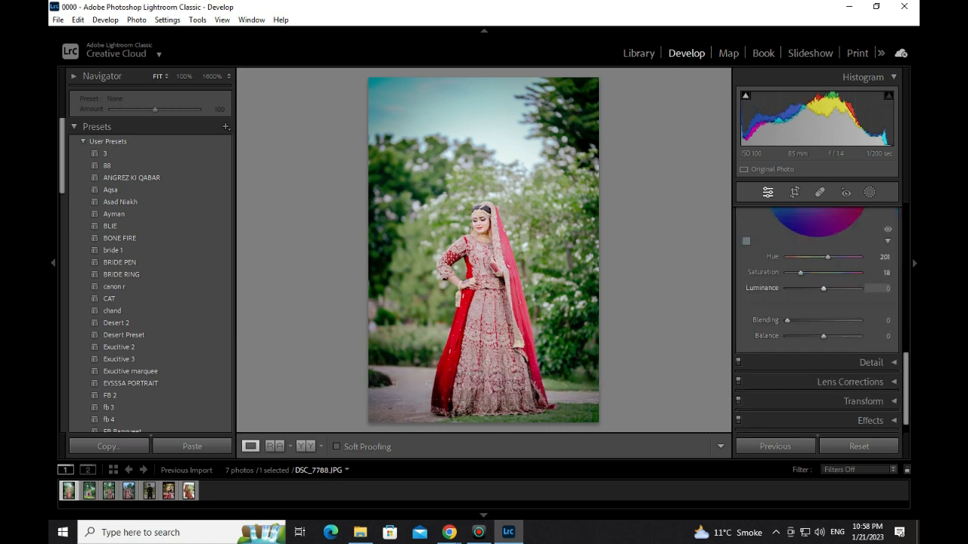
drag(823, 288, 860, 288)
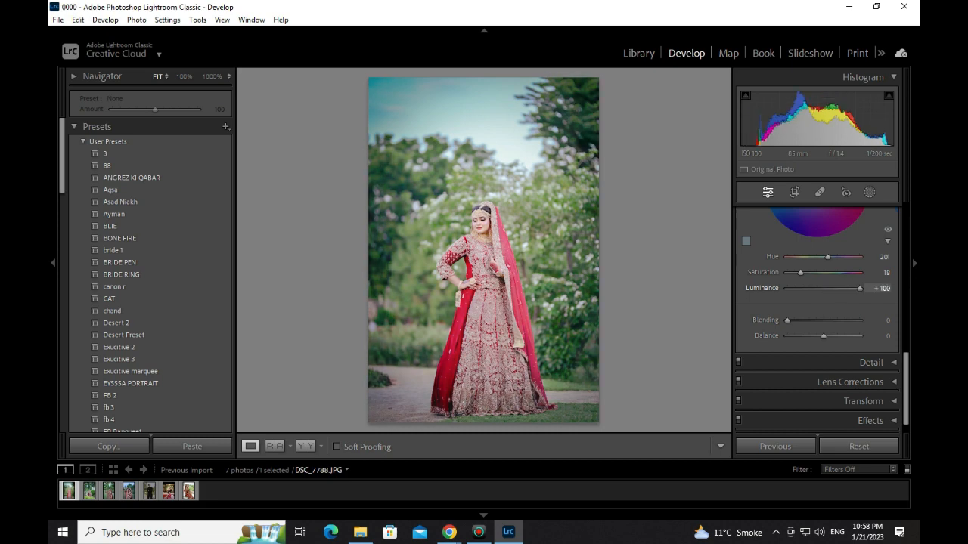
drag(859, 288, 821, 288)
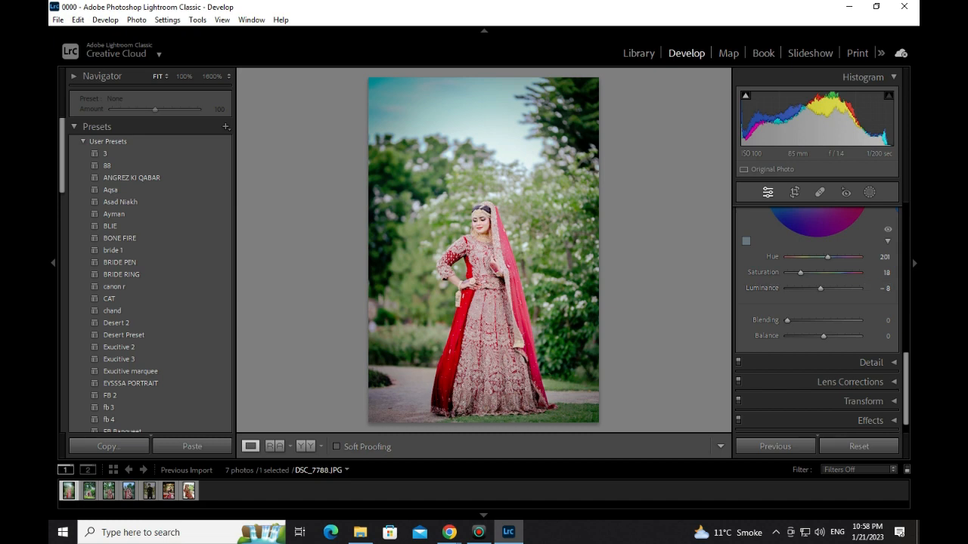
mouse_move(820, 288)
mouse_down()
mouse_move(835, 288)
mouse_move(817, 288)
mouse_up()
Step: Set the Color Grading blending to 38, try the balance at -100 and bring it to +13
drag(786, 320, 814, 319)
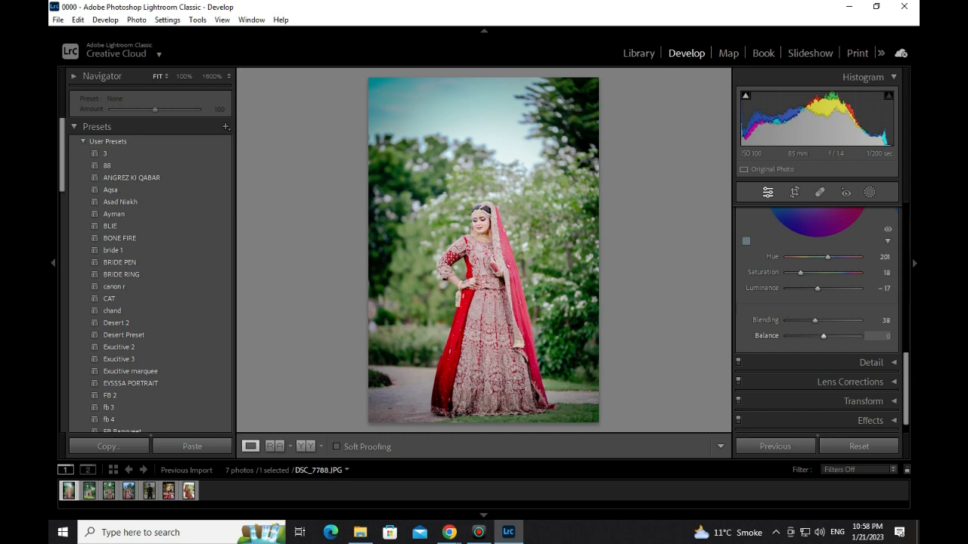
drag(824, 336, 787, 335)
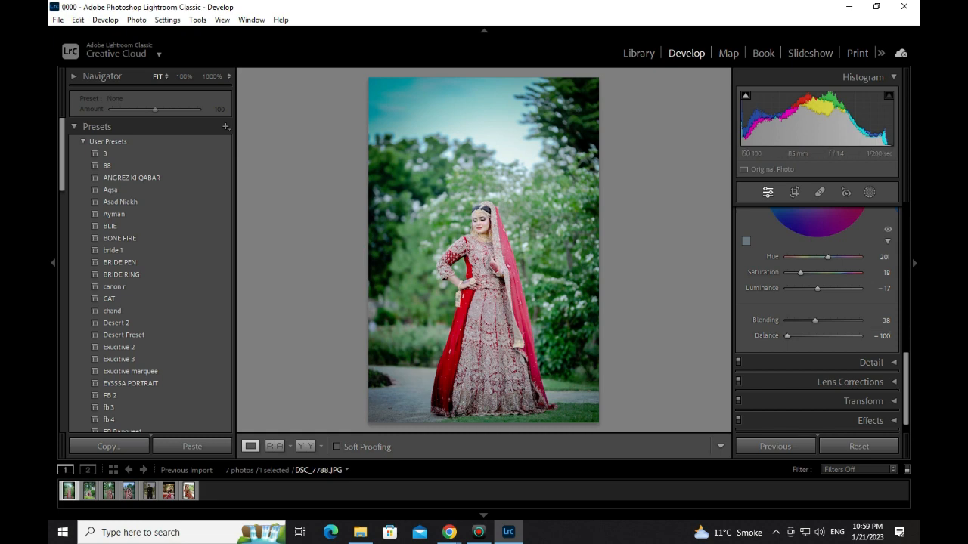
drag(787, 336, 828, 336)
Step: Reset the Color Grading shadows wheel together with its luminance, blending and balance to 0
scroll(827, 336, up, 1)
double_click(808, 239)
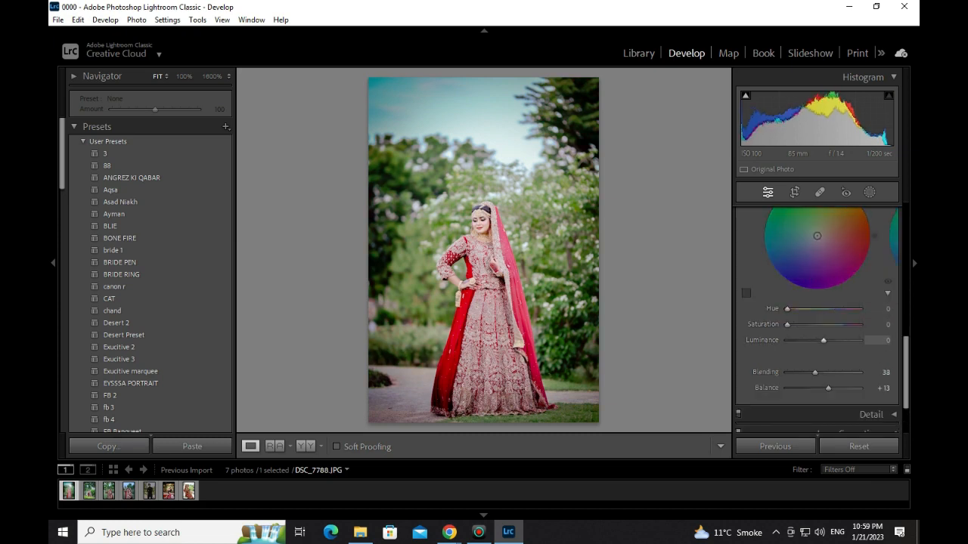
double_click(762, 340)
double_click(765, 372)
double_click(765, 387)
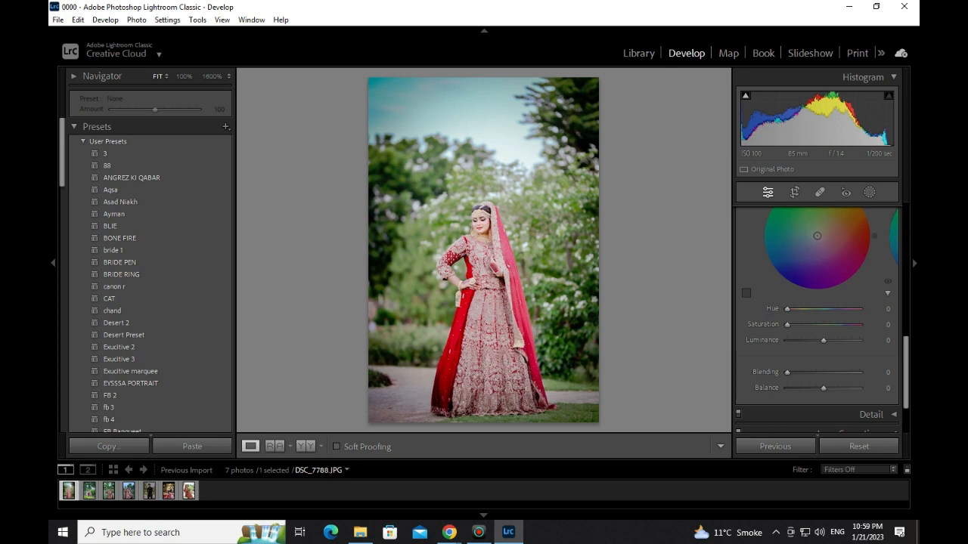
scroll(817, 321, up, 3)
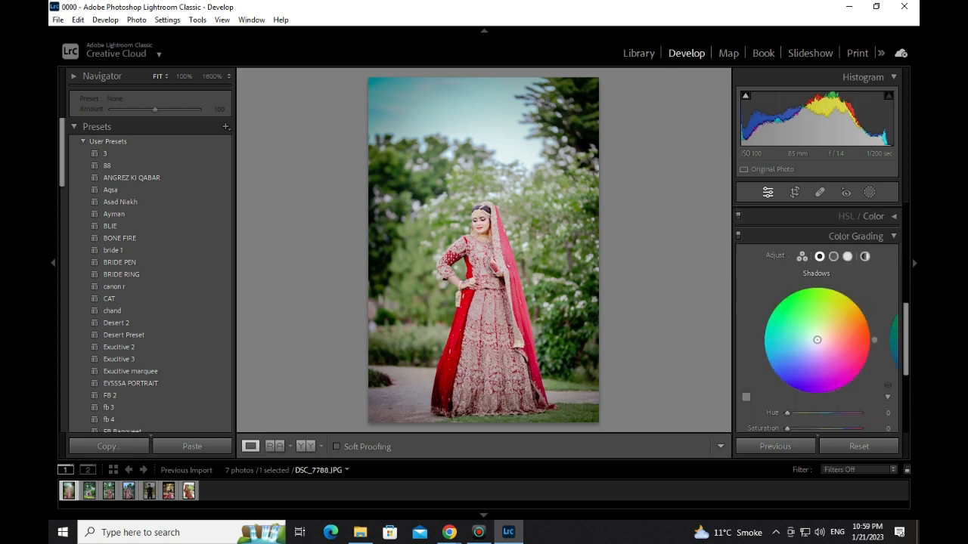
scroll(816, 320, down, 2)
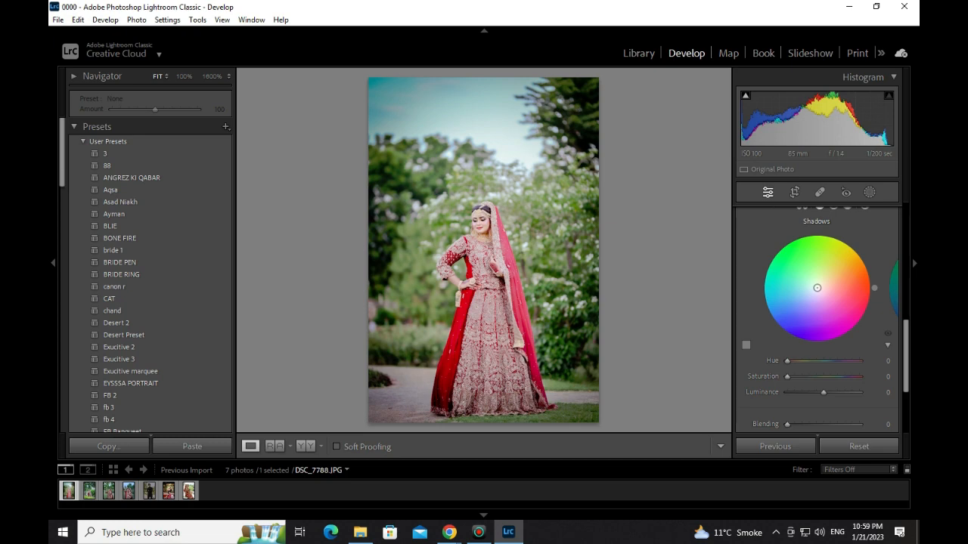
scroll(816, 302, up, 2)
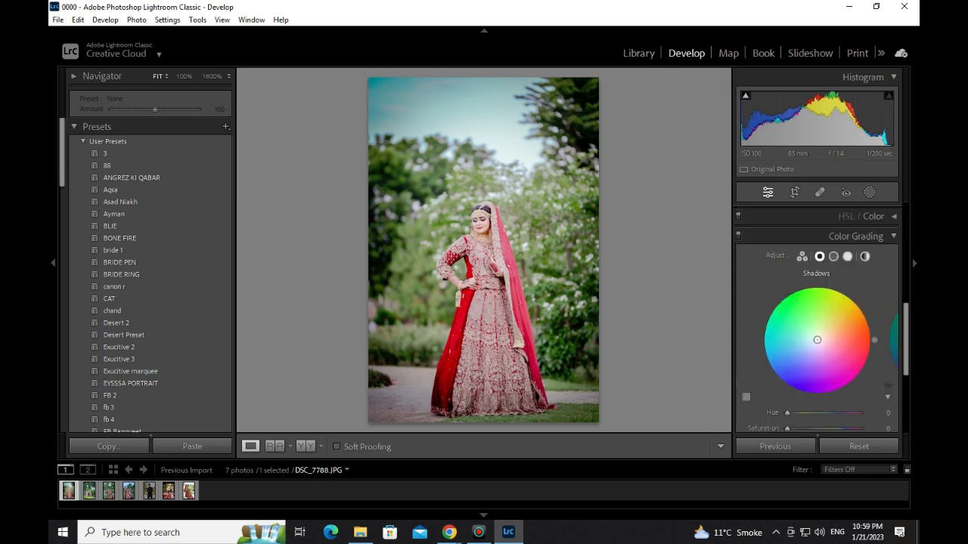
scroll(817, 303, down, 2)
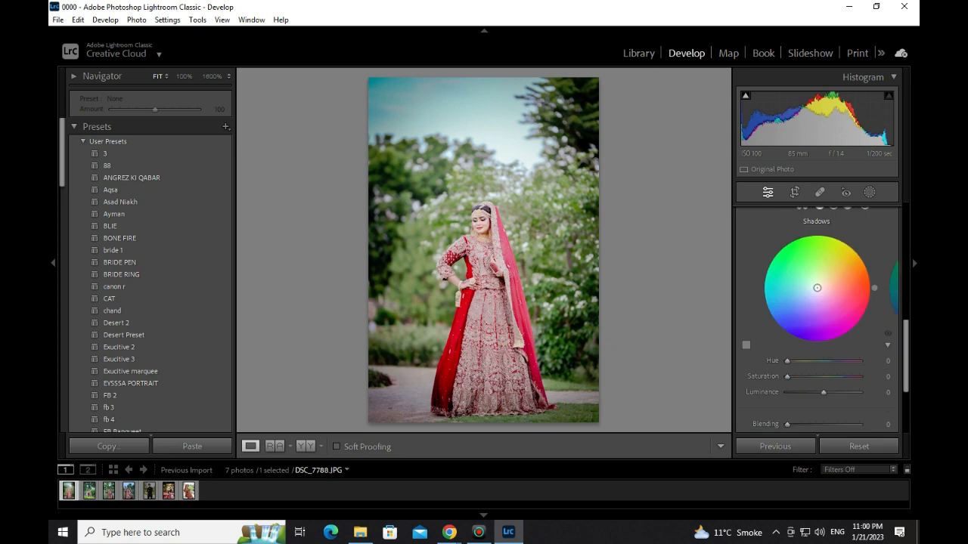
click(151, 532)
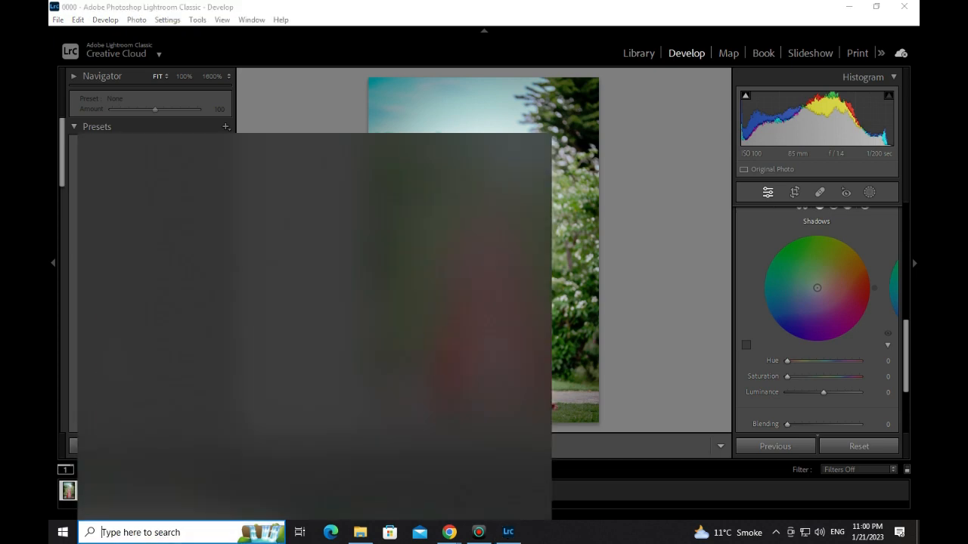
text(magniffi)
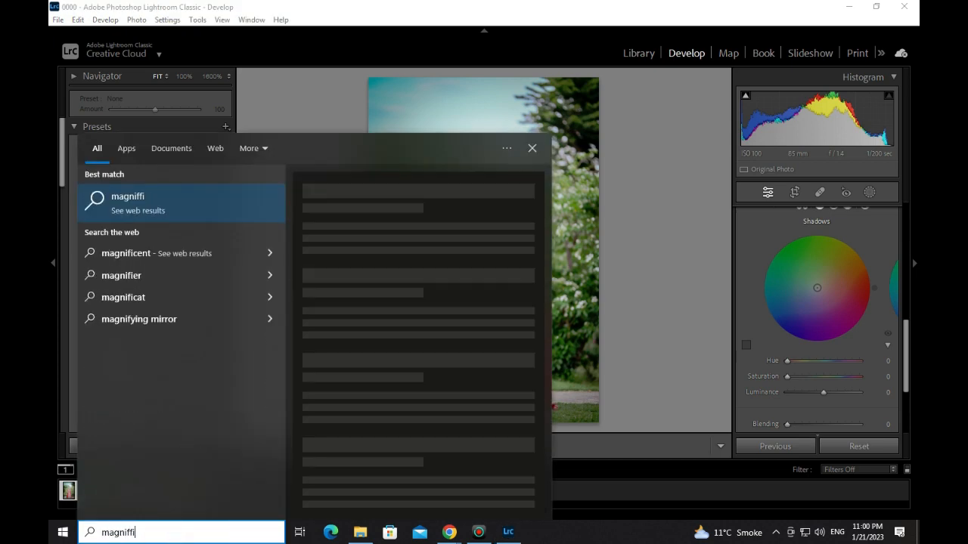
key(Return)
Step: Find and open the Windows Magnifier app, and close the stray Microsoft Edge search window
click(151, 532)
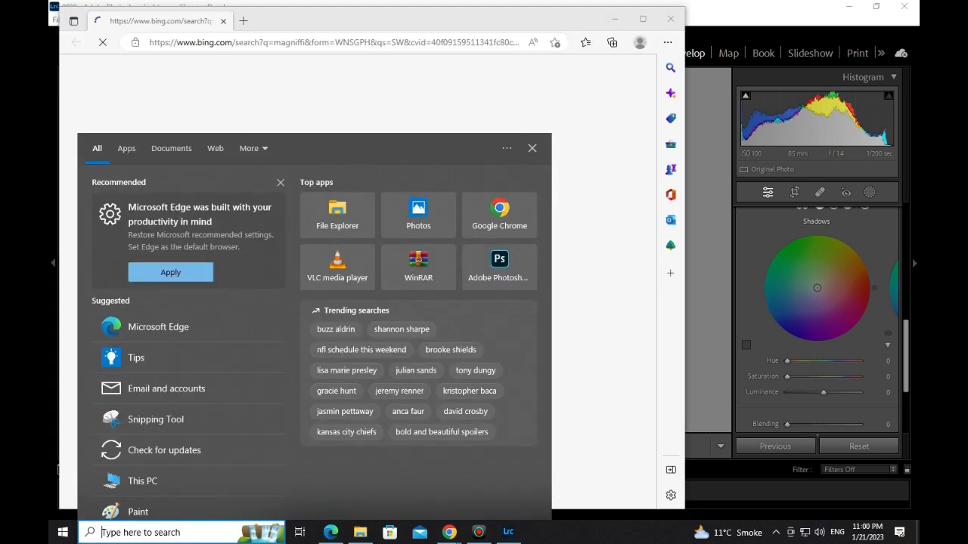
text(magni)
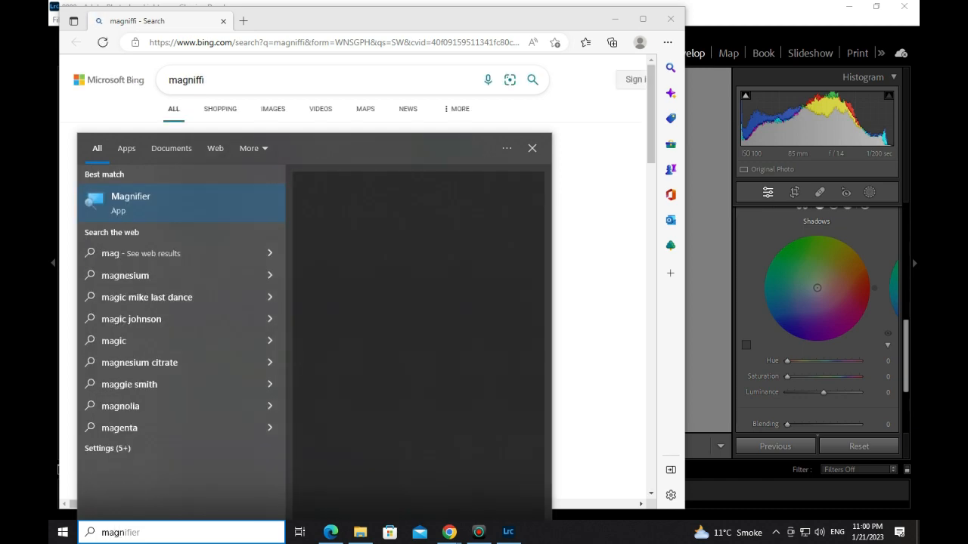
key(Return)
click(671, 19)
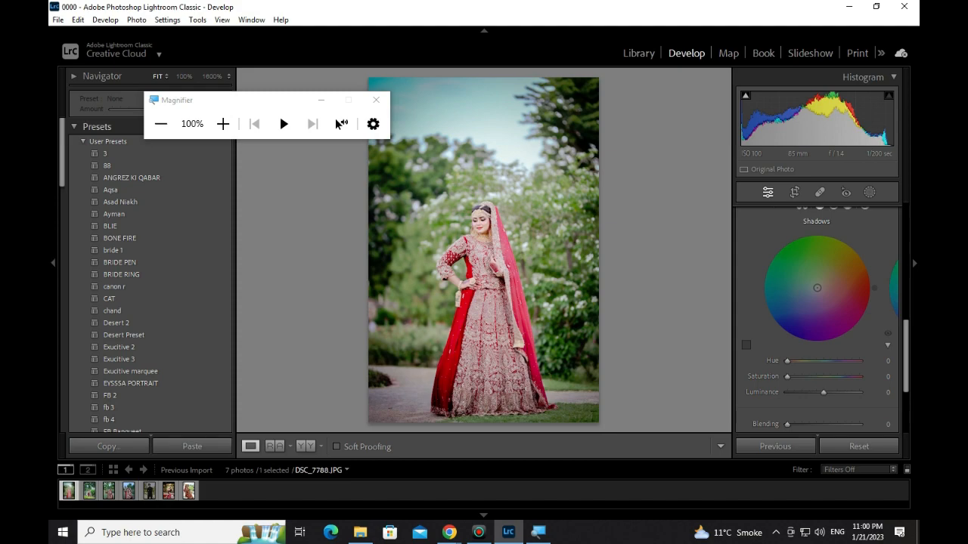
Step: Magnify the screen to 300% and sample a custom color for the Color Grading shadows with the eyedropper, at hue 24 and saturation 20
click(223, 124)
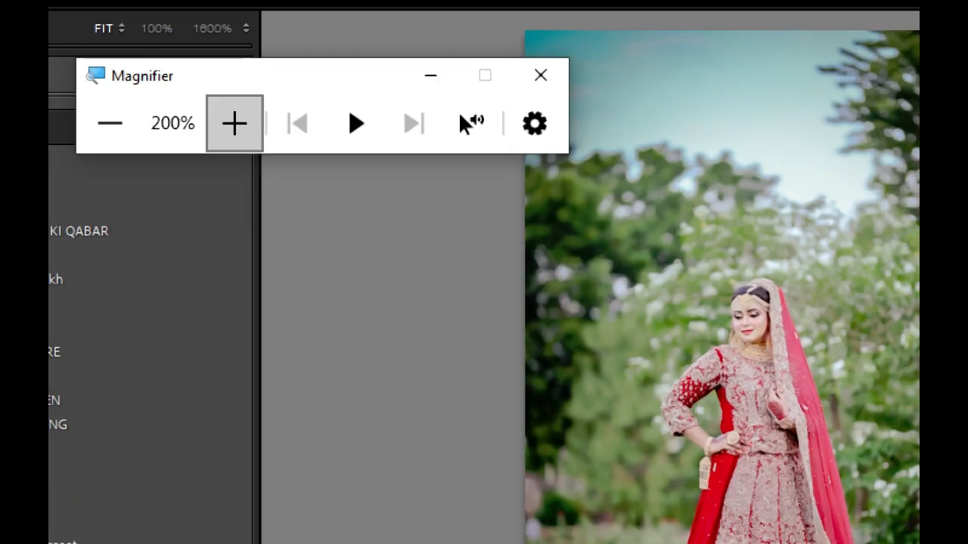
click(226, 124)
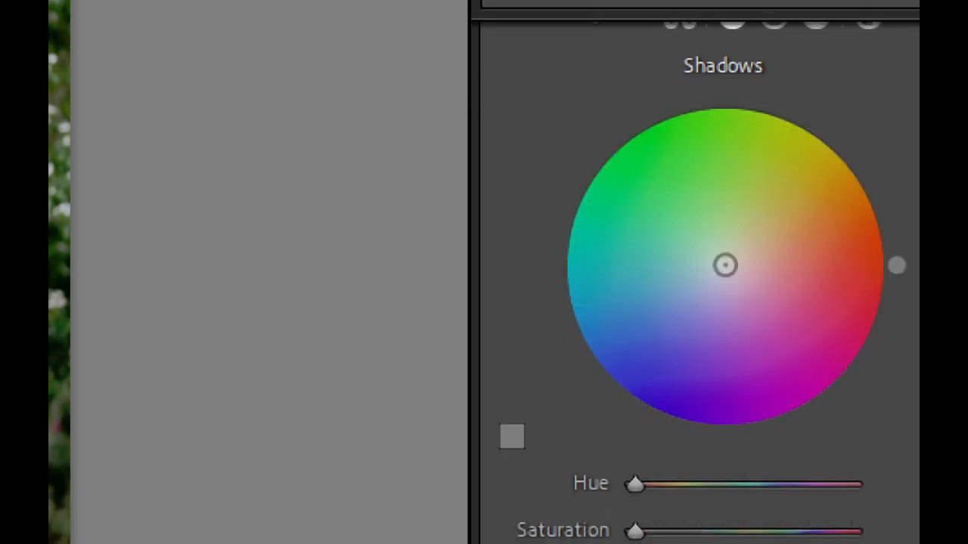
click(512, 436)
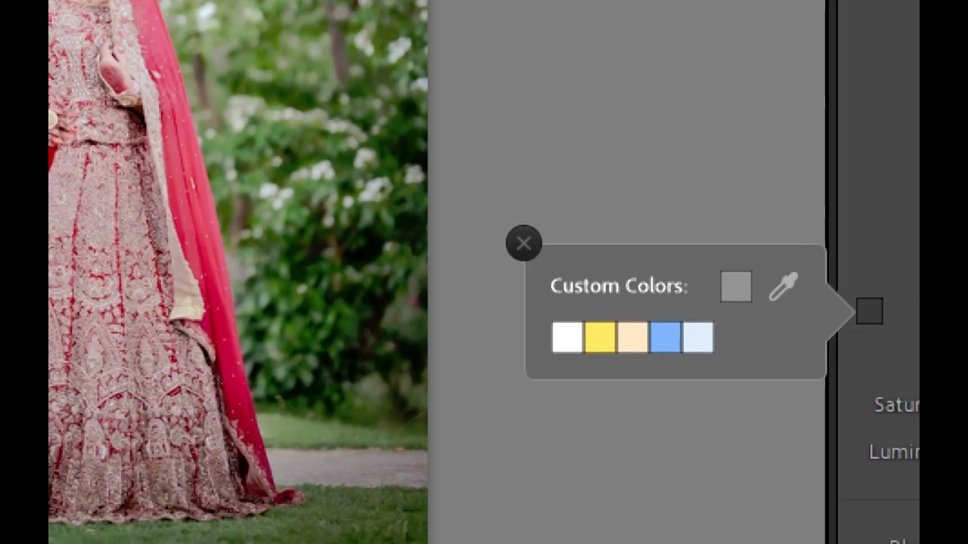
click(784, 288)
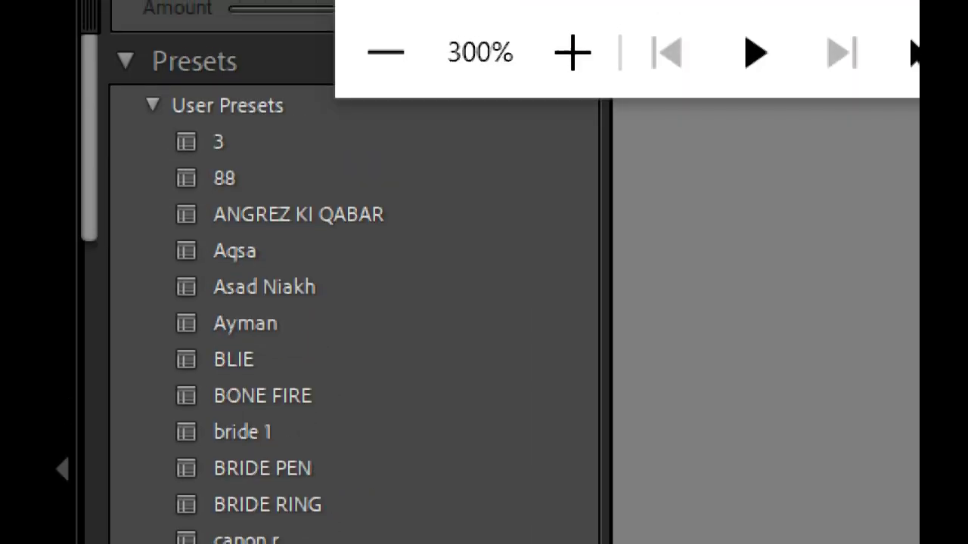
Step: Return the screen magnification to 100% and close Magnifier
click(386, 52)
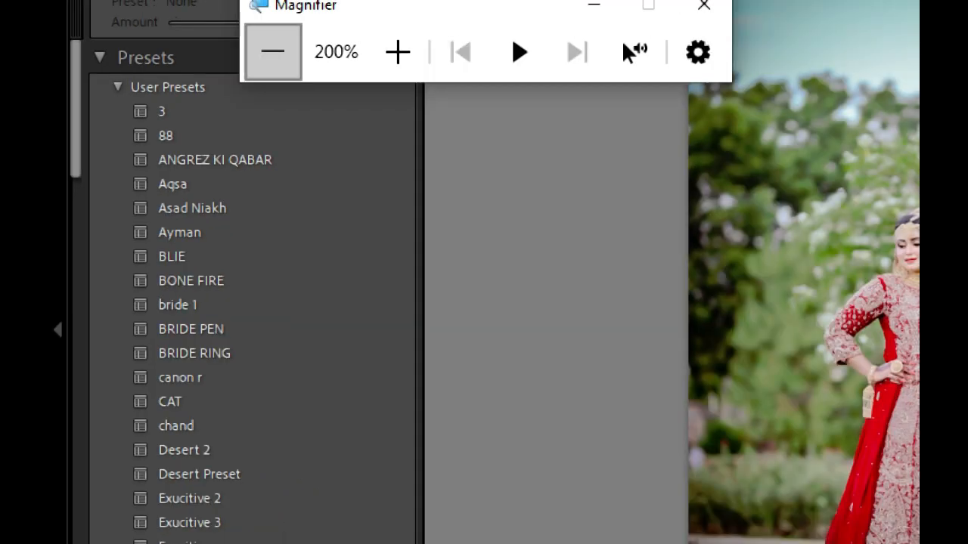
click(272, 51)
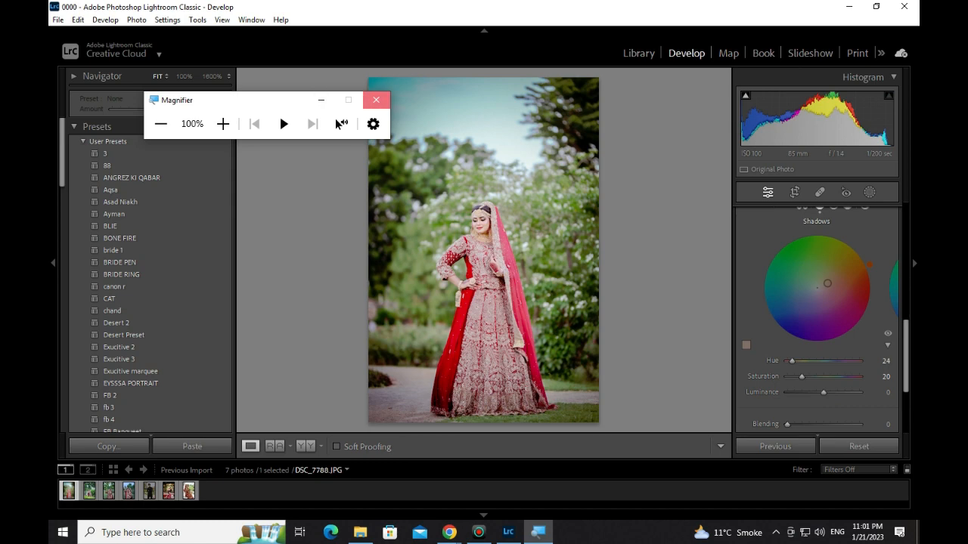
click(376, 100)
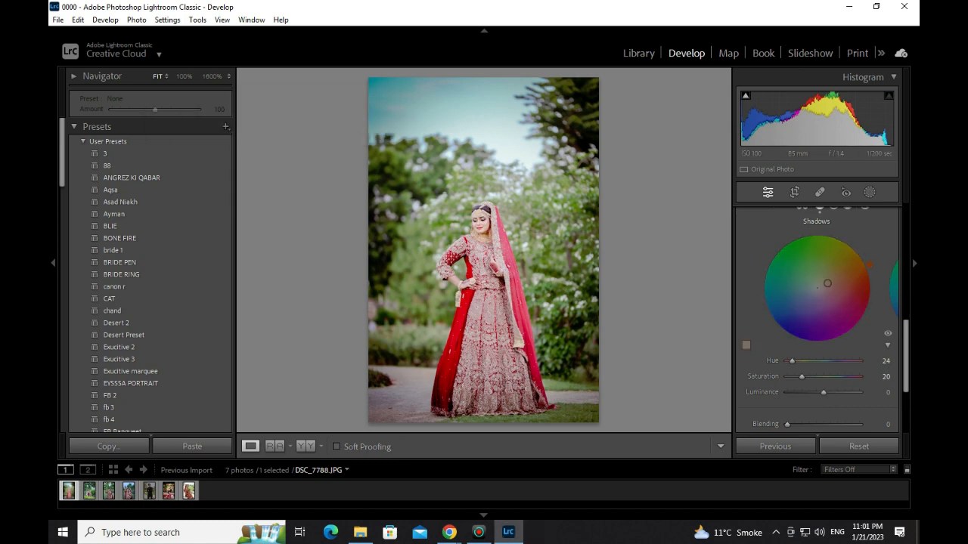
Step: Reset the Color Grading shadows tint and give it a new one with hue 63 and saturation 21, closing the custom colors
click(745, 345)
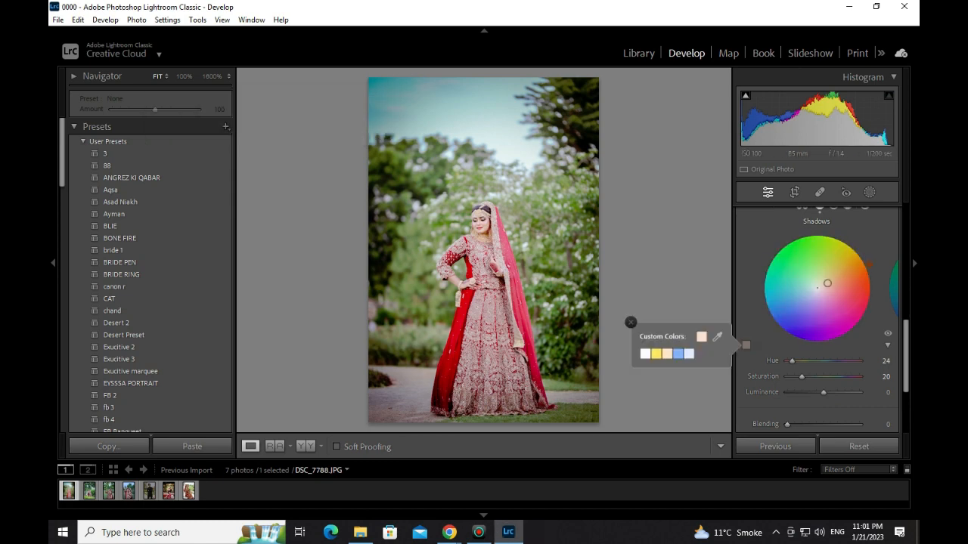
double_click(827, 283)
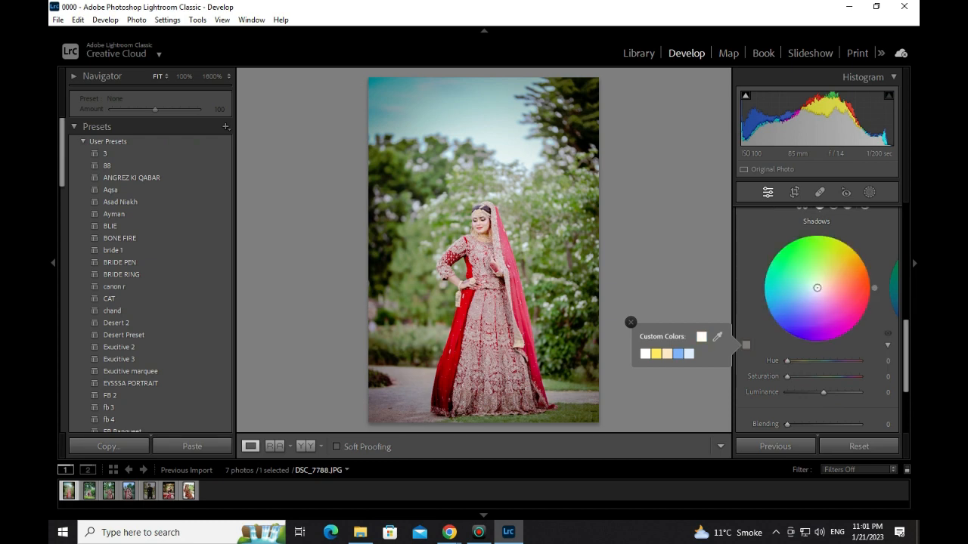
mouse_move(816, 288)
mouse_down()
mouse_move(819, 264)
mouse_move(804, 290)
mouse_move(818, 286)
mouse_move(821, 266)
mouse_move(820, 287)
mouse_move(819, 268)
mouse_move(841, 291)
mouse_move(828, 285)
mouse_up()
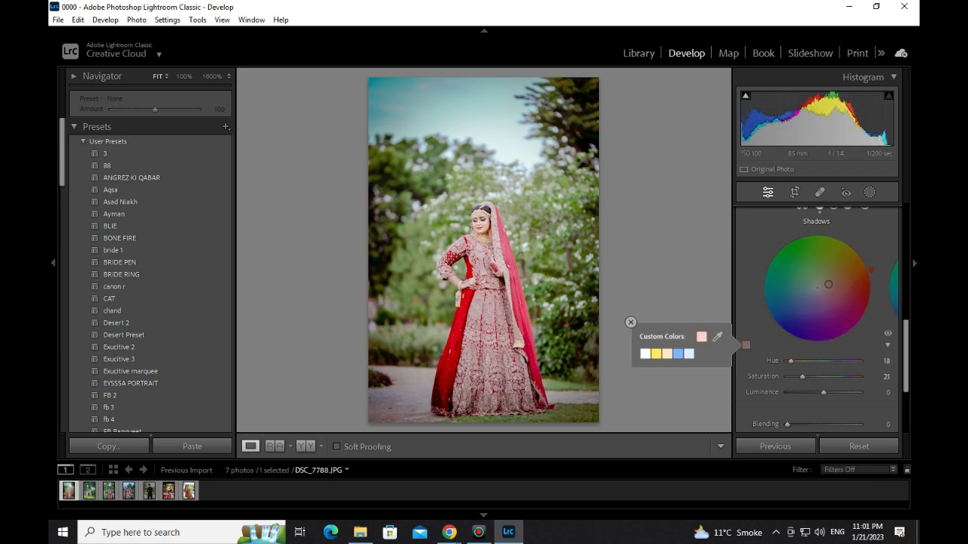
click(630, 323)
mouse_move(790, 361)
mouse_down()
mouse_move(855, 362)
mouse_move(799, 361)
mouse_up()
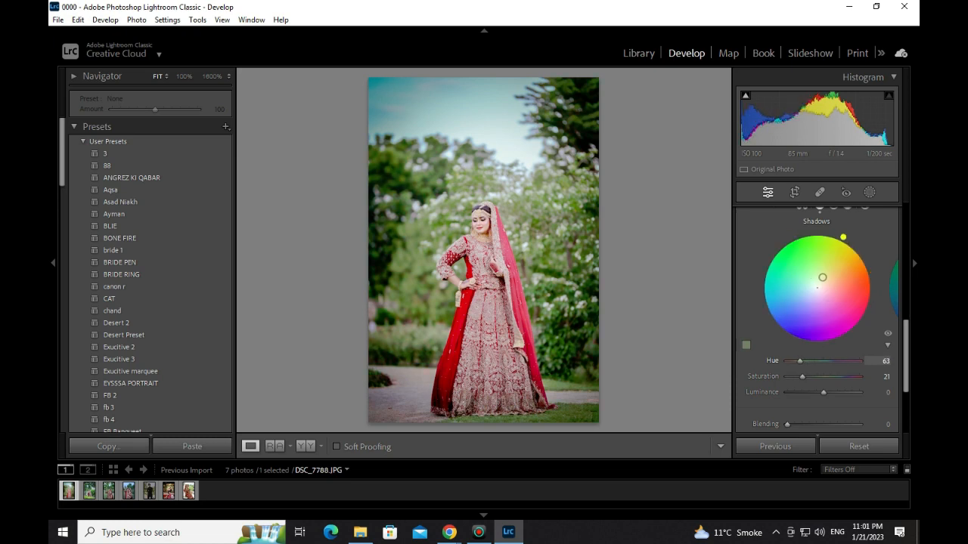
Step: Set the midtones' color grading saturation to 100 and test various hues, settling on a blue hue of 222
scroll(817, 317, up, 1)
click(833, 256)
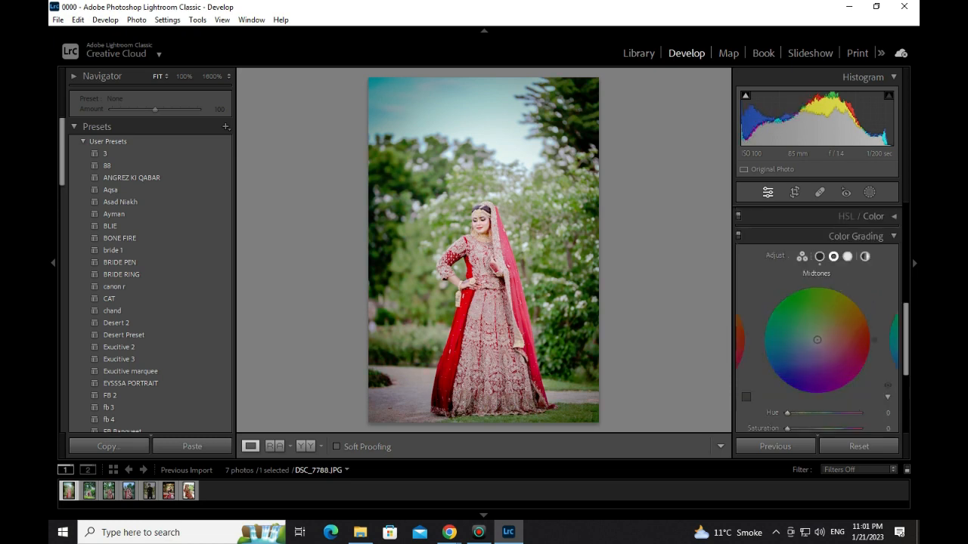
scroll(817, 317, down, 1)
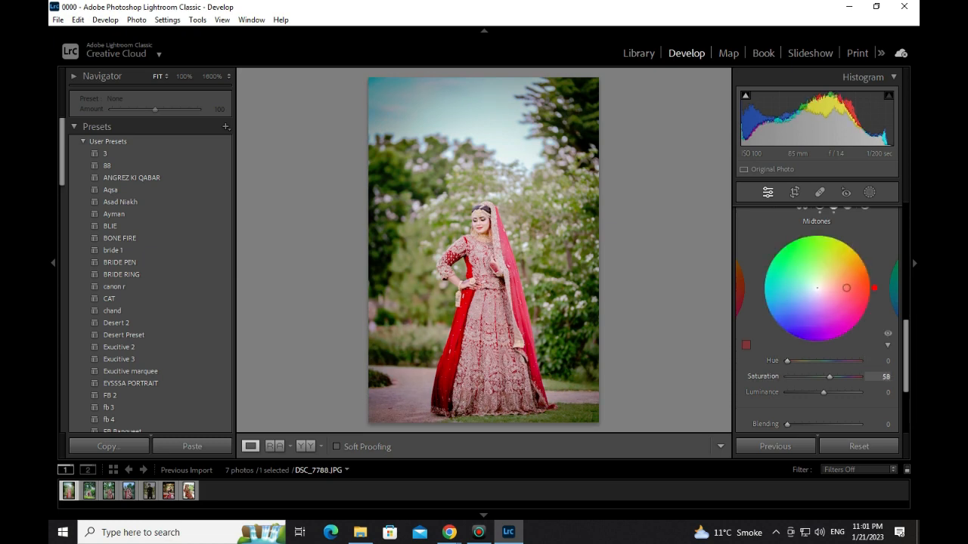
text(100)
key(Return)
text(123)
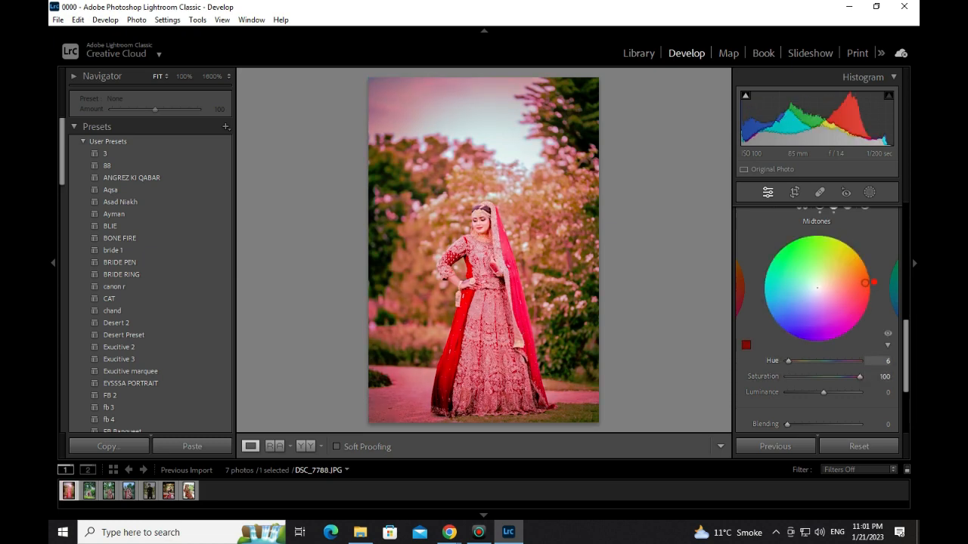
text(261)
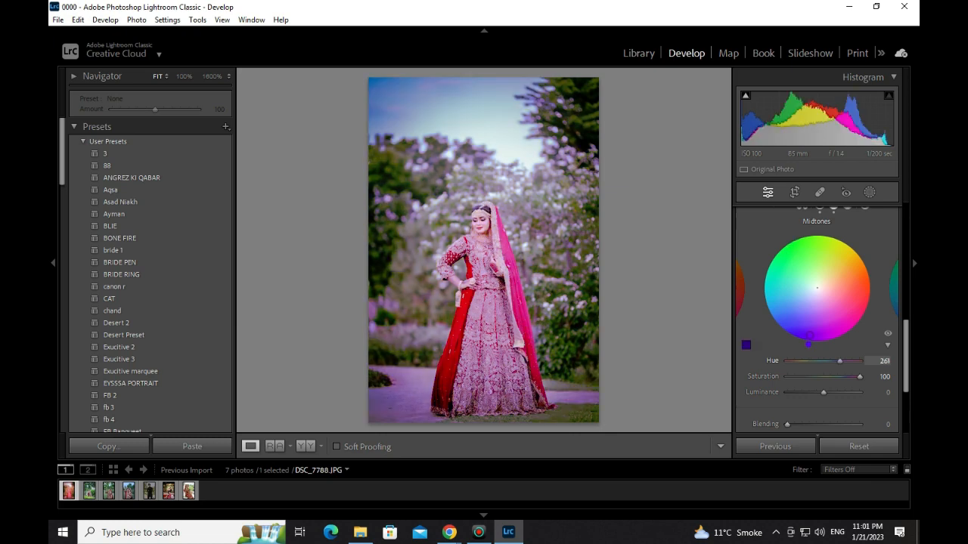
text(360252)
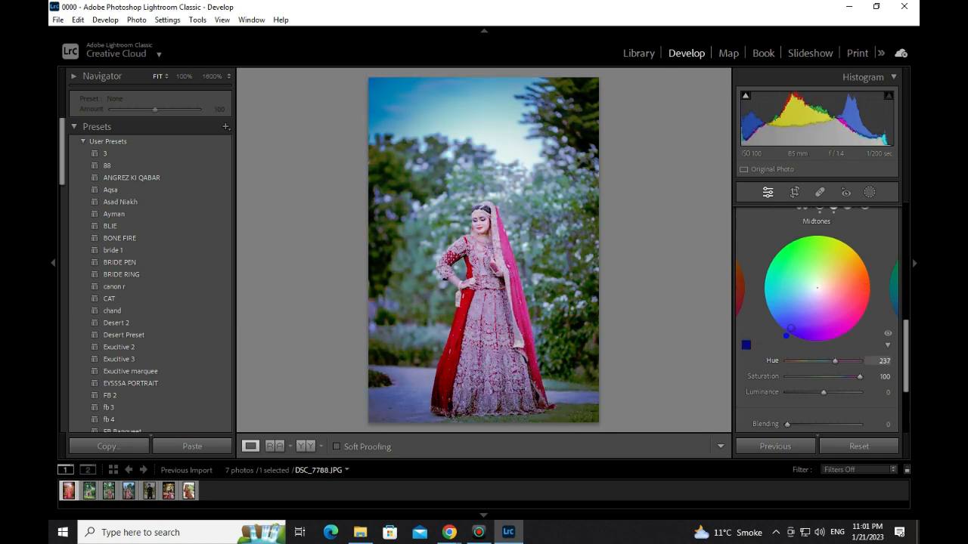
text(267)
text(144)
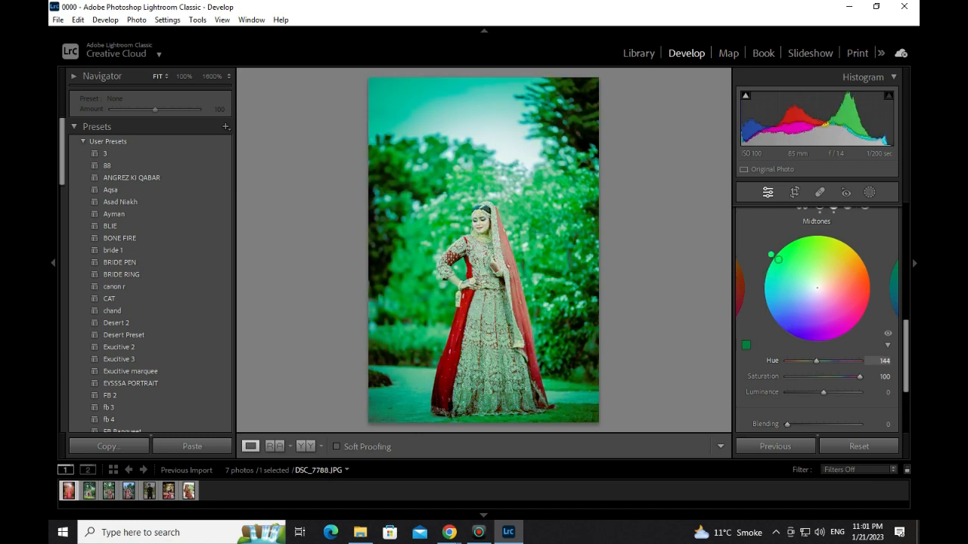
text(222)
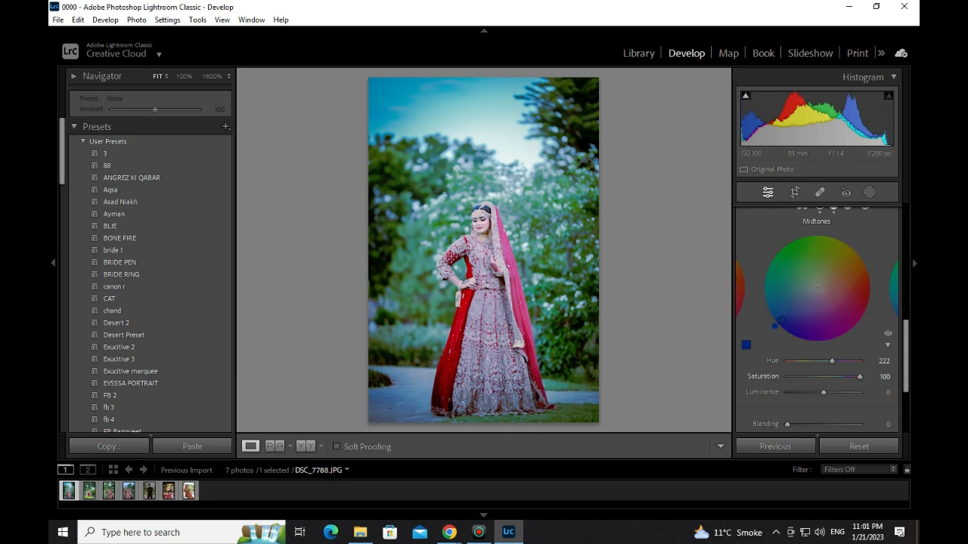
Step: Reduce the midtones' color grading saturation to 16 and their luminance to -43
drag(781, 320, 810, 294)
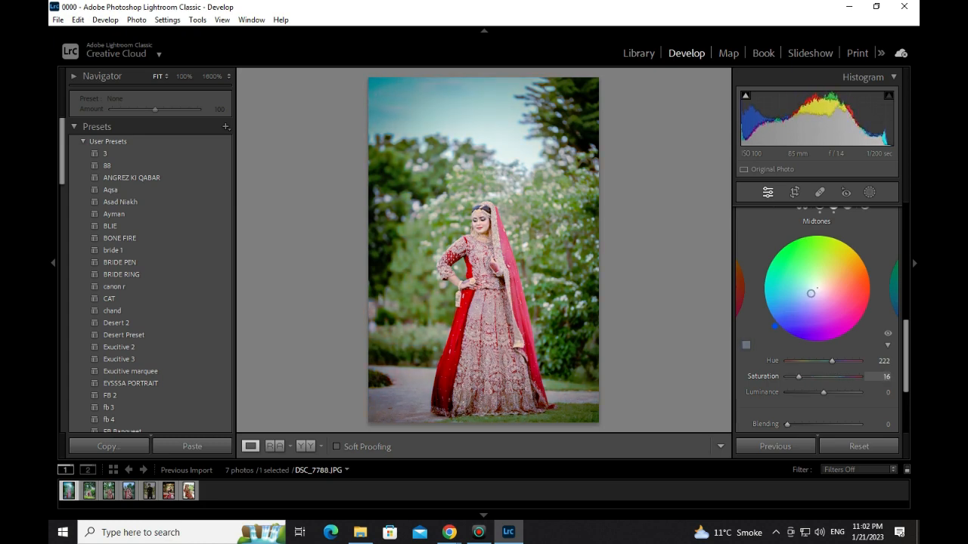
mouse_move(823, 392)
mouse_down()
mouse_move(860, 392)
mouse_move(808, 392)
mouse_up()
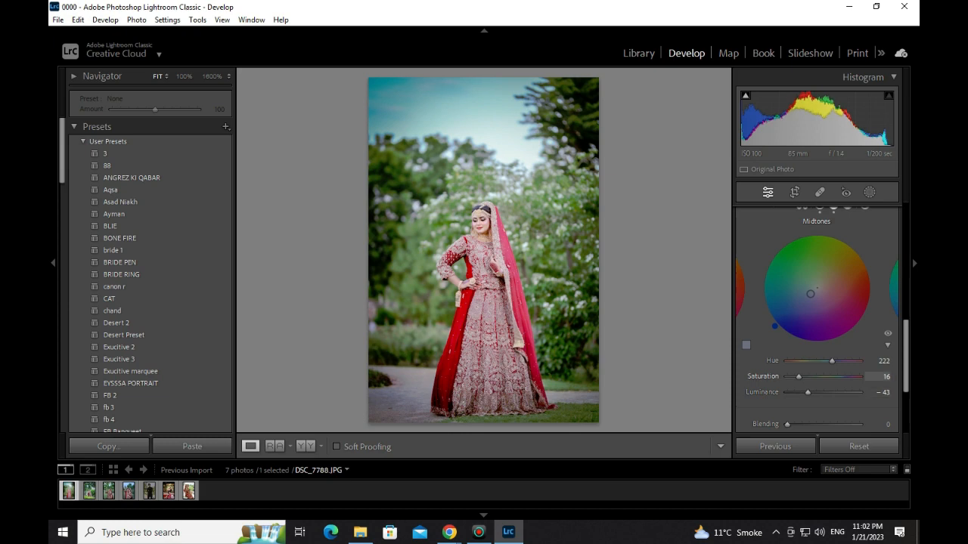
scroll(806, 371, down, 1)
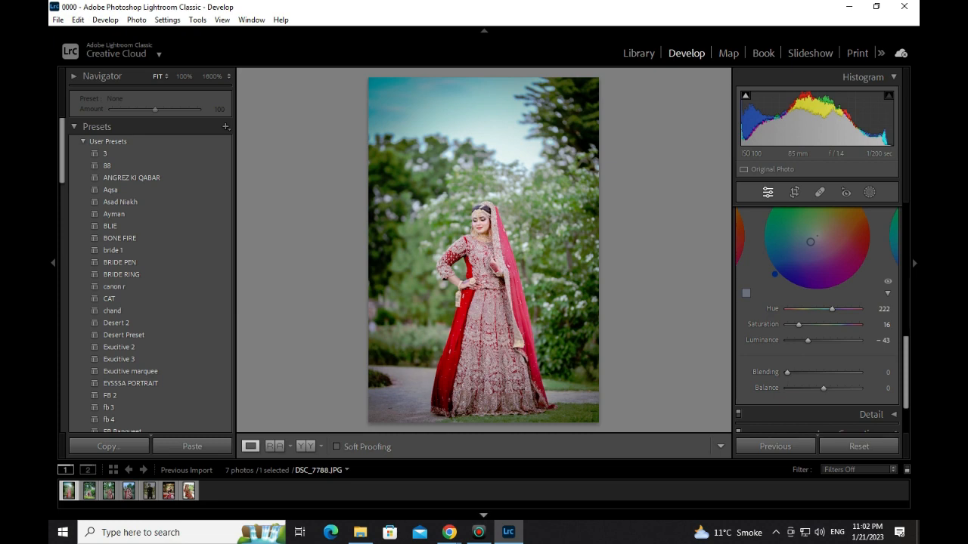
Step: Switch to the Google Meet window in Chrome to check the call, and return to Lightroom Classic
mouse_move(449, 533)
click(383, 474)
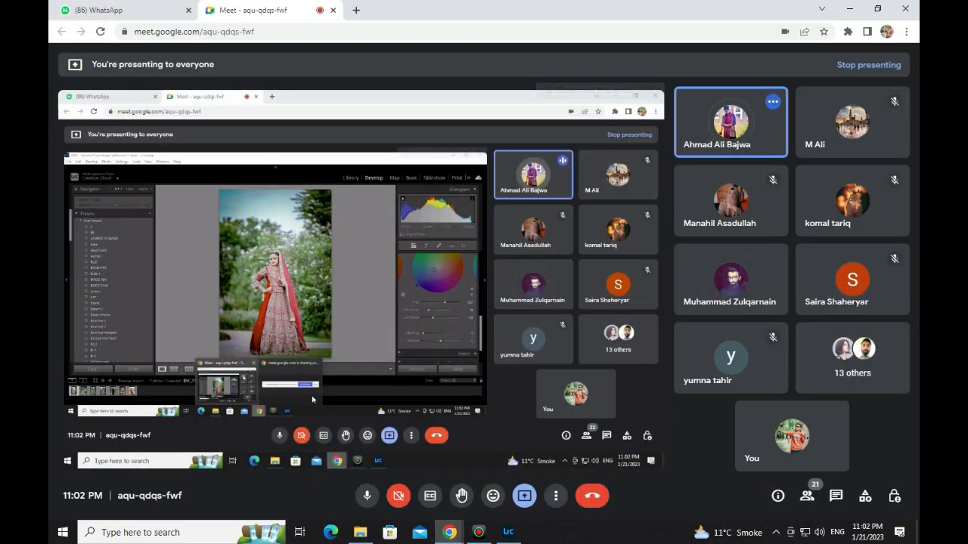
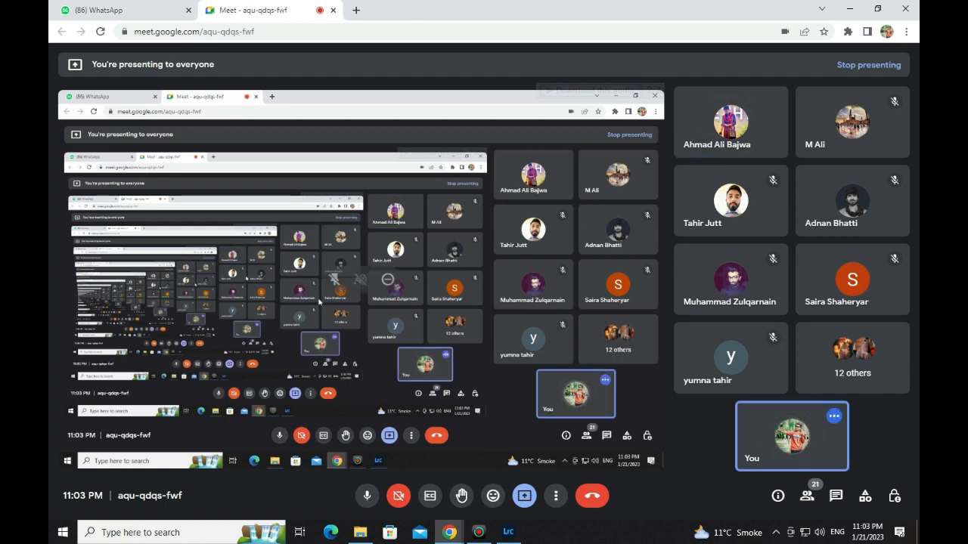
click(509, 532)
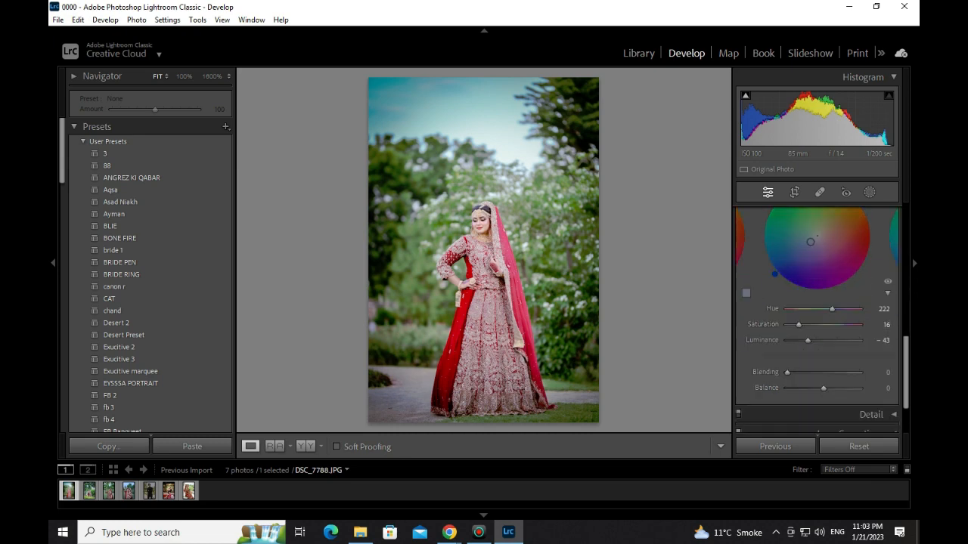
Step: Compare the midtones' luminance at +100 and -100, and settle on -50
drag(807, 341, 860, 340)
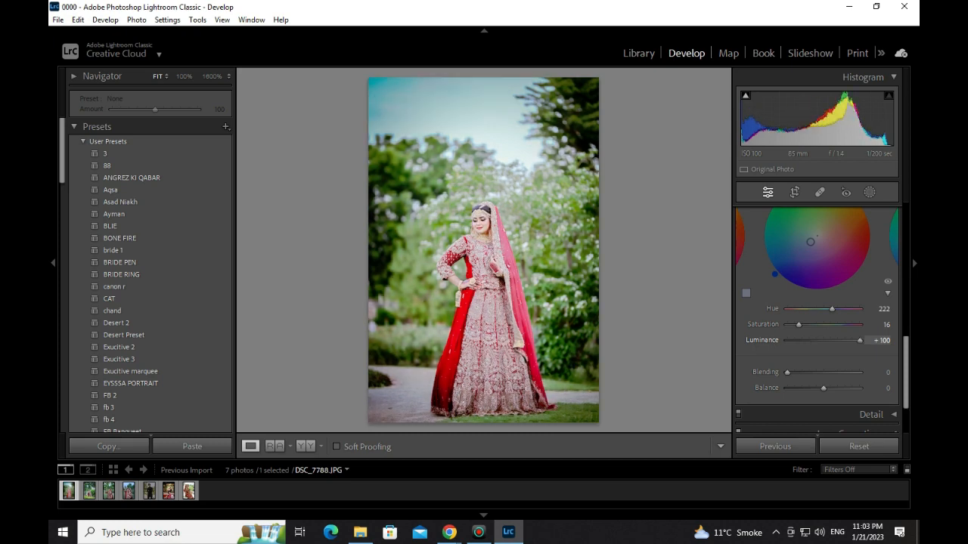
drag(860, 340, 787, 340)
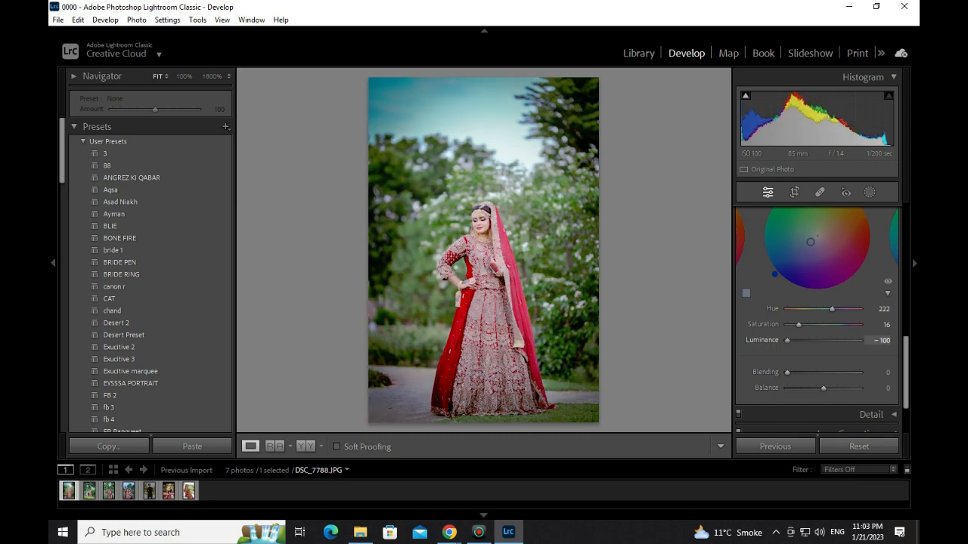
scroll(816, 321, up, 4)
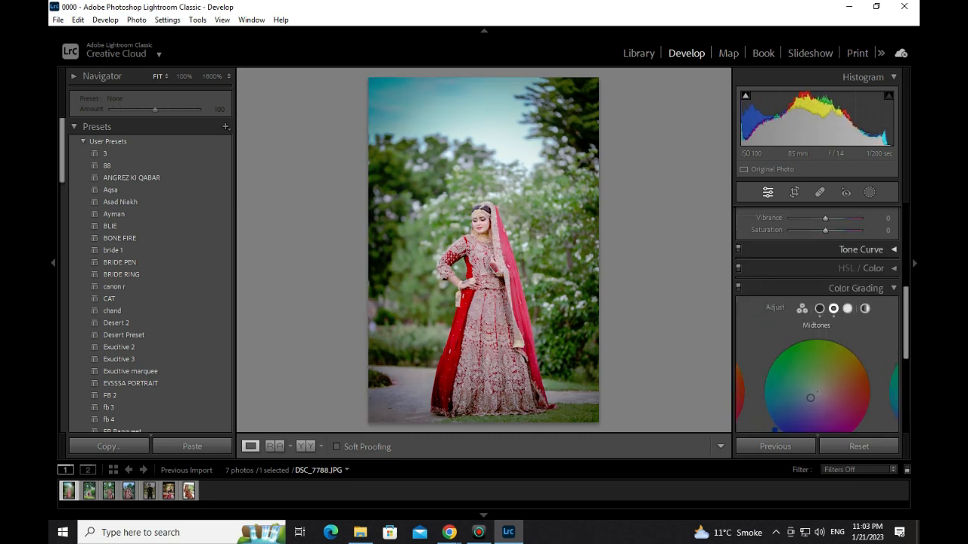
Step: Try the red luminance at +100 and -100 in the HSL color adjustments, and settle on +10
click(874, 268)
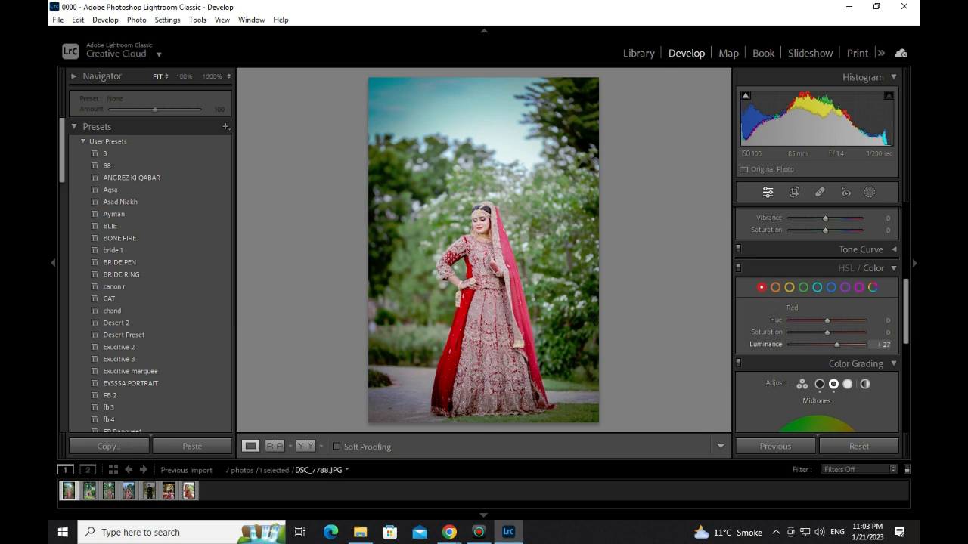
drag(836, 345, 863, 345)
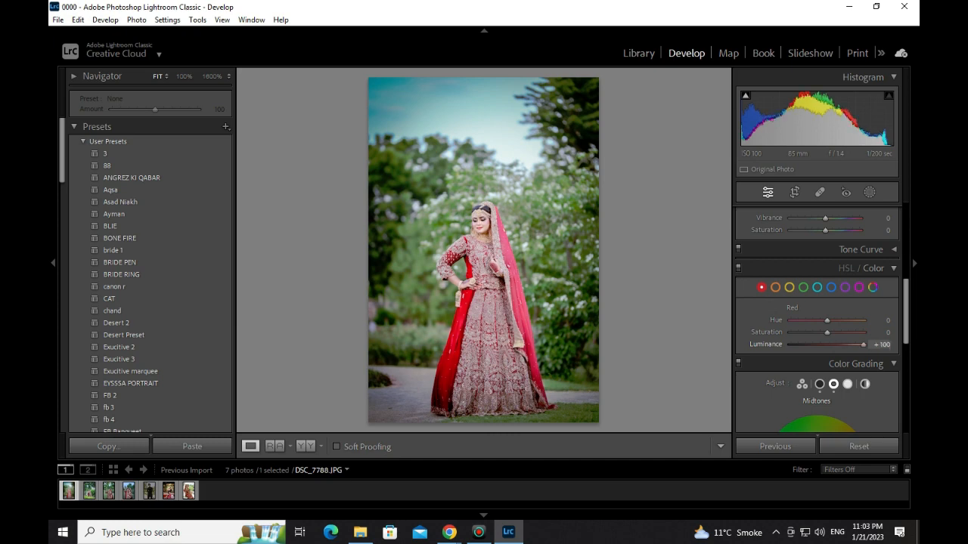
drag(863, 345, 790, 345)
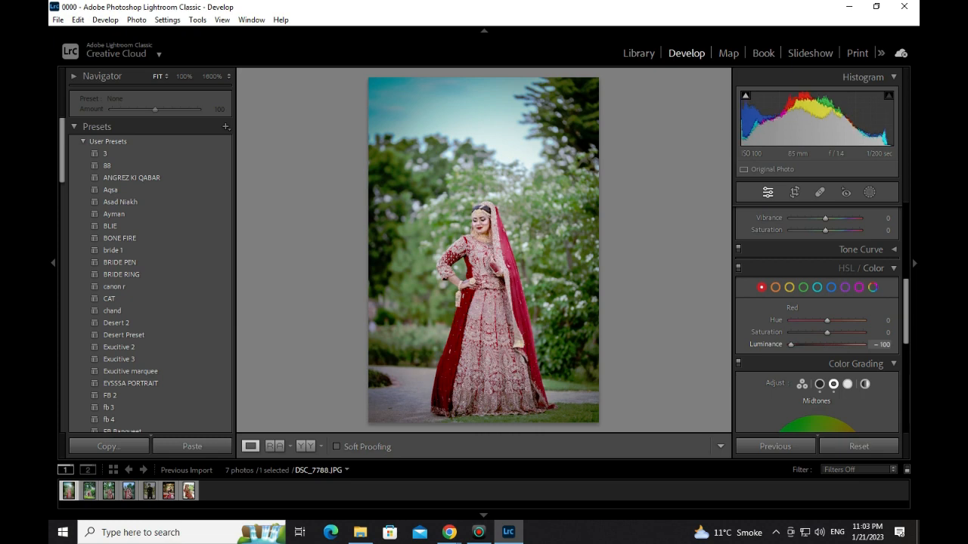
mouse_move(818, 344)
mouse_down()
mouse_move(845, 344)
mouse_move(831, 344)
mouse_up()
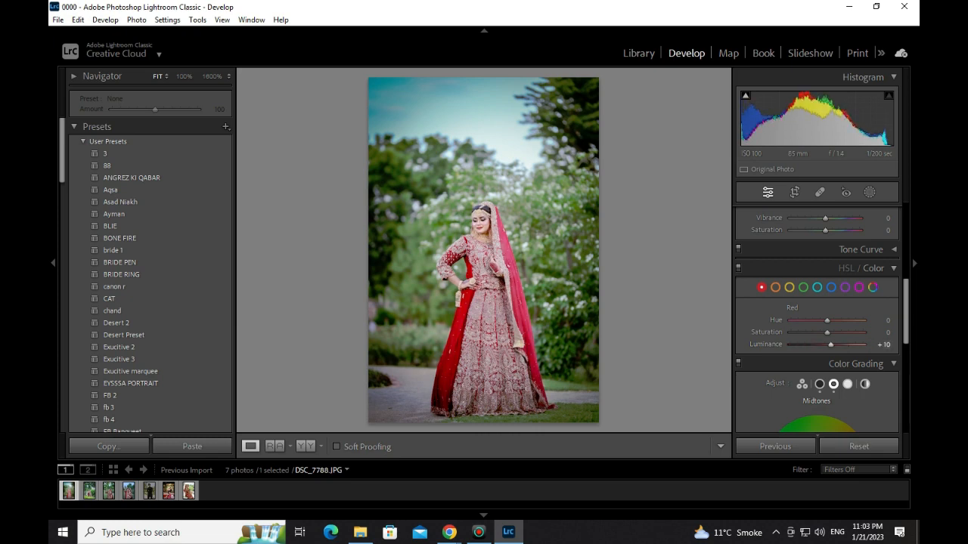
click(893, 268)
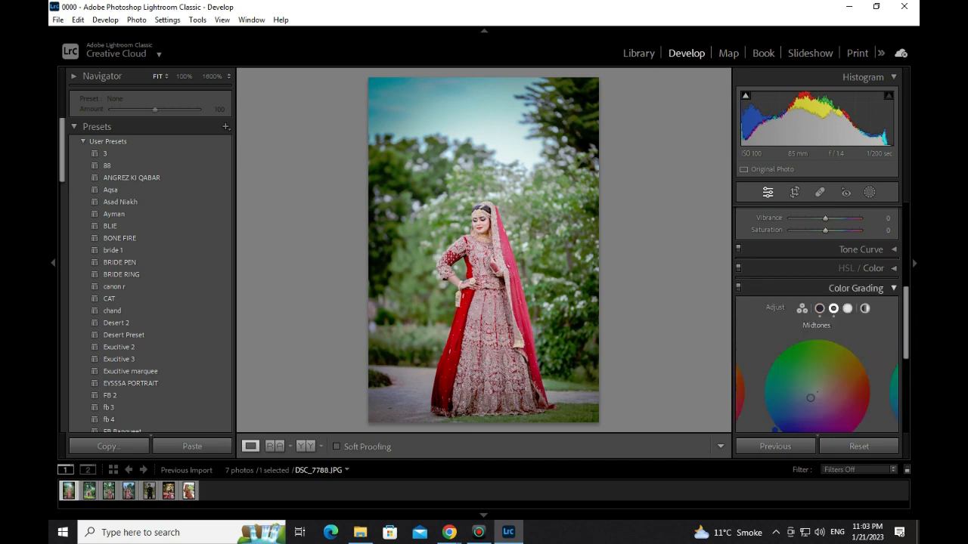
Step: Set the color grading blending to 33 and the balance to -43, comparing it with +100
scroll(865, 291, down, 1)
scroll(817, 319, down, 3)
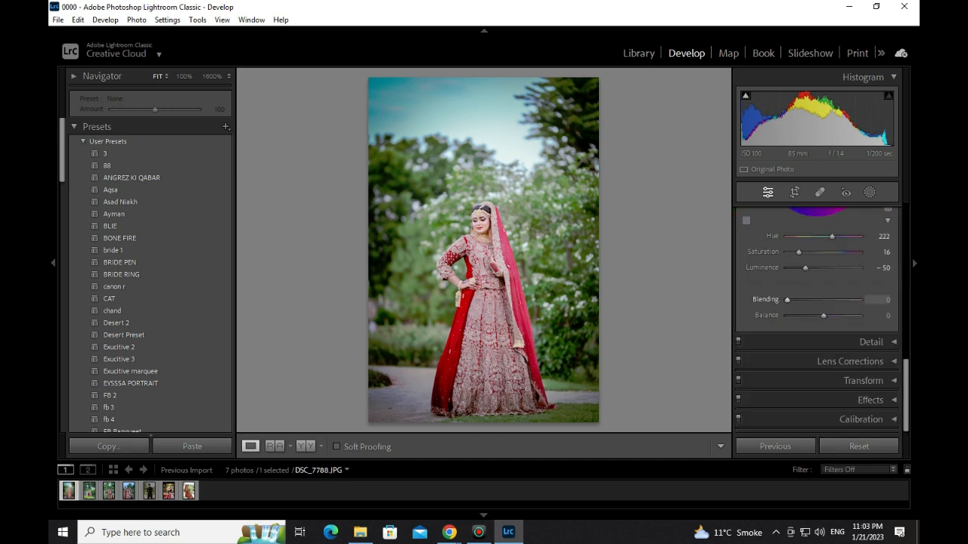
mouse_move(787, 300)
mouse_down()
mouse_move(822, 300)
mouse_move(802, 300)
mouse_up()
drag(804, 300, 860, 316)
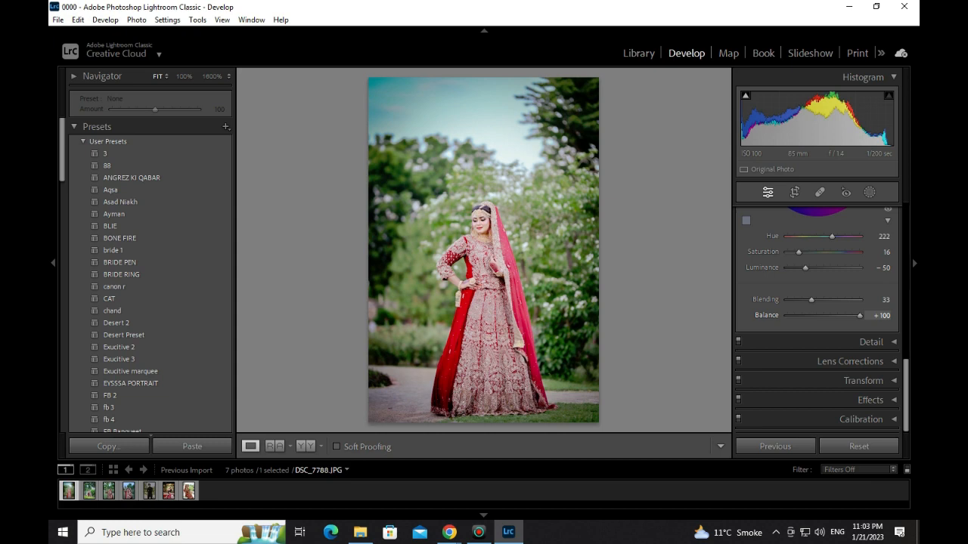
drag(860, 316, 807, 316)
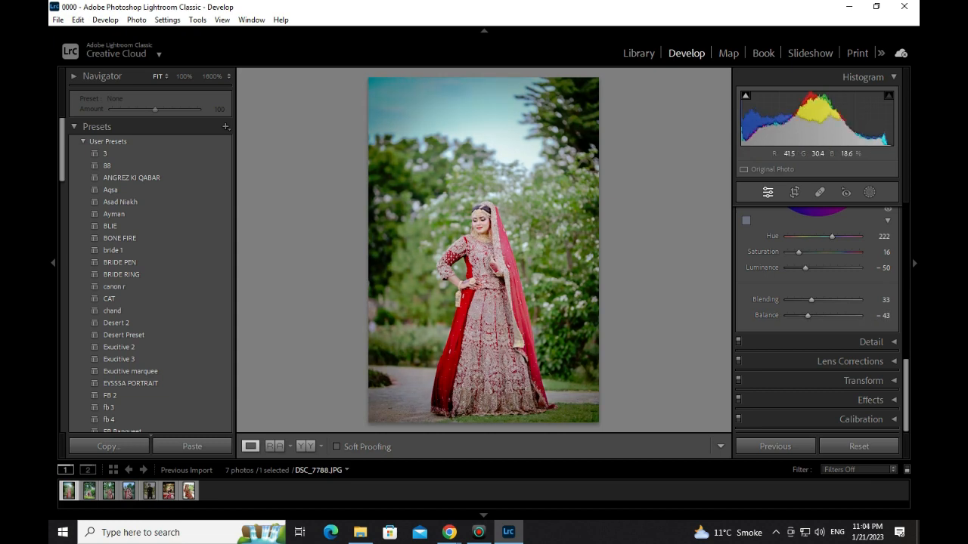
Step: Tint the highlights in color grading with a cyan-blue hue of 192 at saturation 10
scroll(816, 317, up, 4)
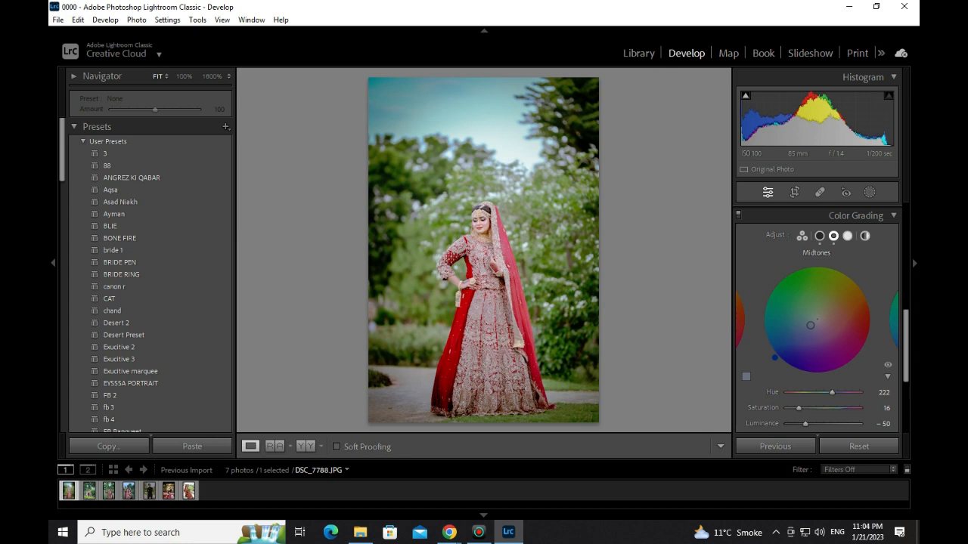
click(847, 236)
scroll(844, 246, down, 2)
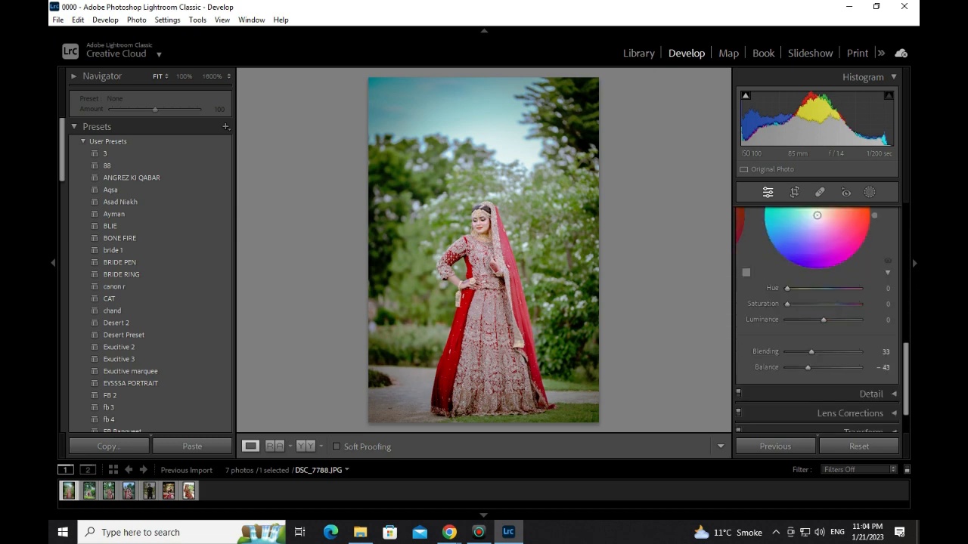
scroll(844, 247, up, 1)
scroll(816, 290, up, 1)
scroll(817, 290, down, 1)
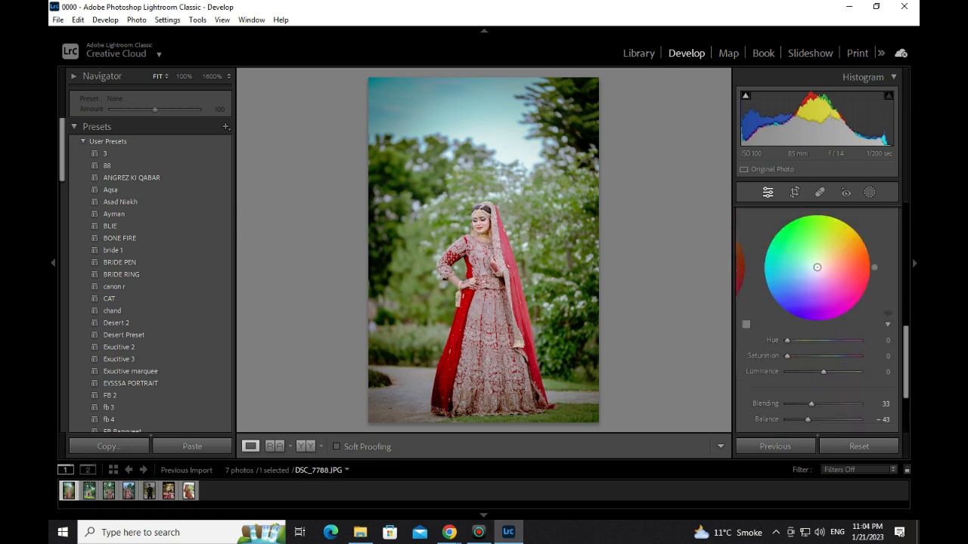
drag(787, 356, 827, 356)
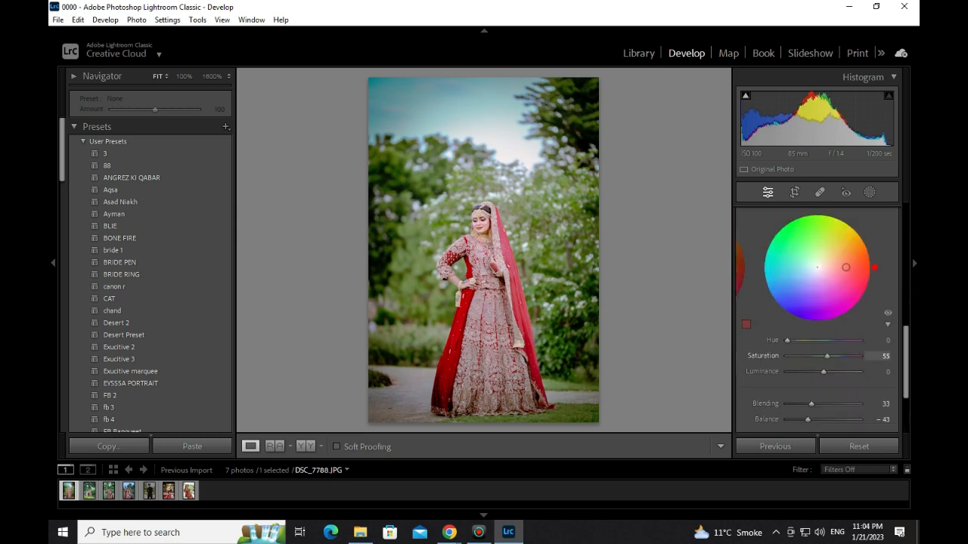
mouse_move(846, 267)
mouse_down()
mouse_move(771, 251)
mouse_move(772, 285)
mouse_move(797, 311)
mouse_move(856, 297)
mouse_move(865, 266)
mouse_move(826, 267)
mouse_move(846, 267)
mouse_up()
mouse_move(829, 356)
mouse_down()
mouse_move(799, 356)
mouse_move(814, 356)
mouse_move(824, 341)
mouse_up()
drag(796, 267, 812, 268)
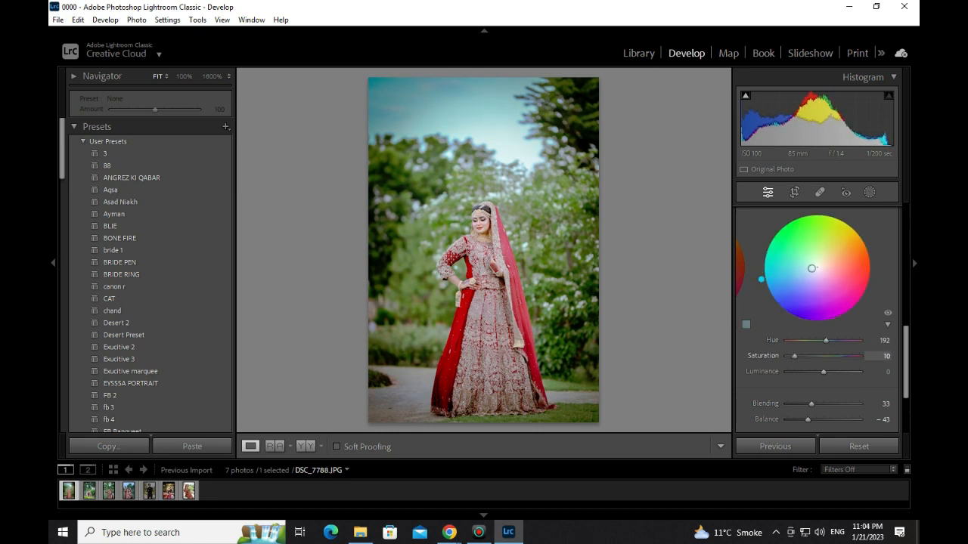
Step: Raise the highlights' luminance to +48, and set blending to 55 and balance to -28
drag(823, 371, 841, 372)
mouse_move(811, 403)
mouse_down()
mouse_move(837, 403)
mouse_move(813, 403)
mouse_move(827, 403)
mouse_move(813, 419)
mouse_up()
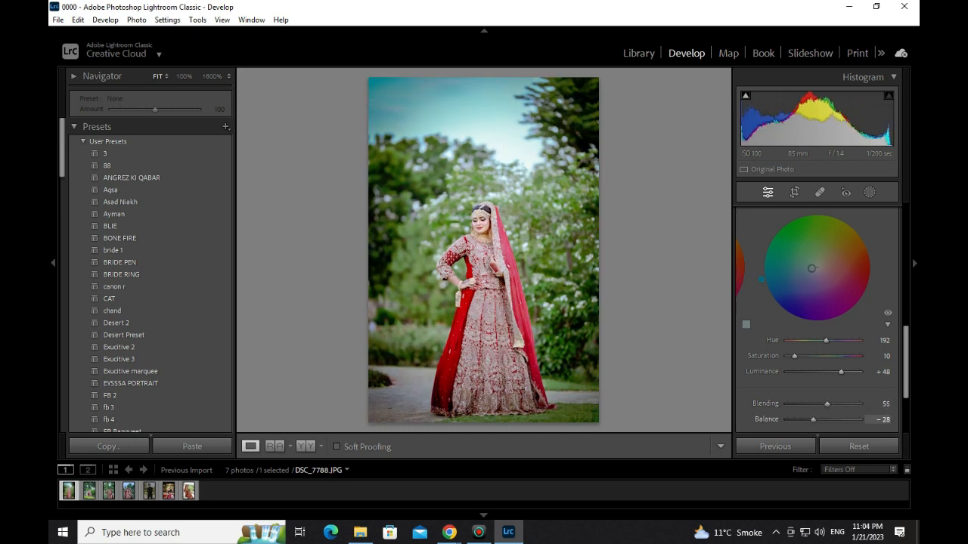
Step: Apply a global green color grading tint with hue 153, saturation 19 and luminance +7
scroll(817, 317, up, 2)
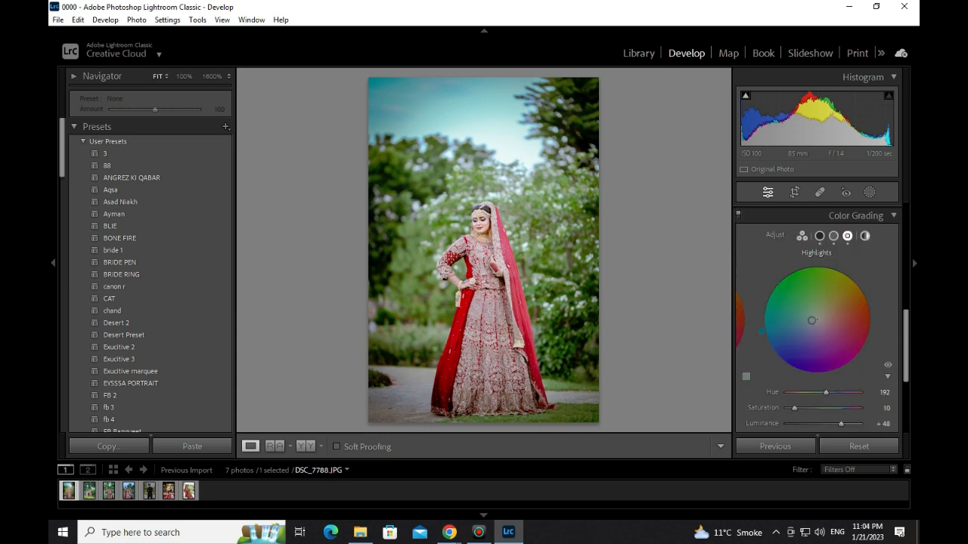
click(865, 236)
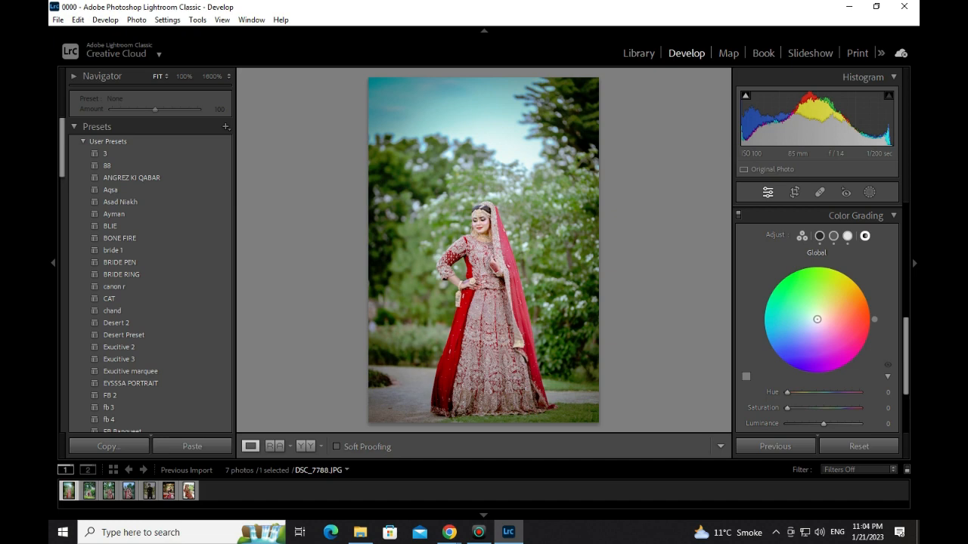
scroll(817, 317, down, 2)
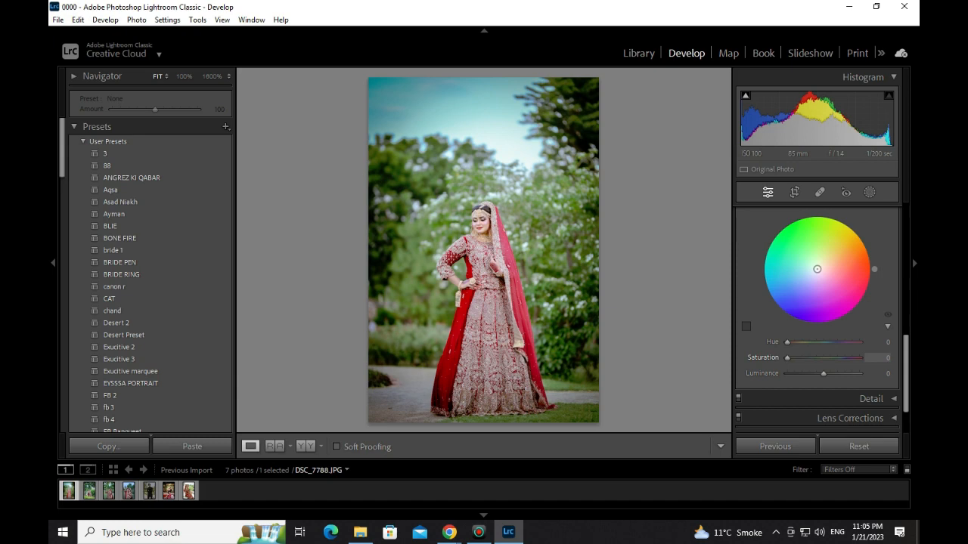
drag(787, 359, 860, 359)
mouse_move(787, 343)
mouse_down()
mouse_move(817, 342)
mouse_move(836, 359)
mouse_move(795, 358)
mouse_move(841, 373)
mouse_move(826, 373)
mouse_up()
scroll(826, 374, up, 2)
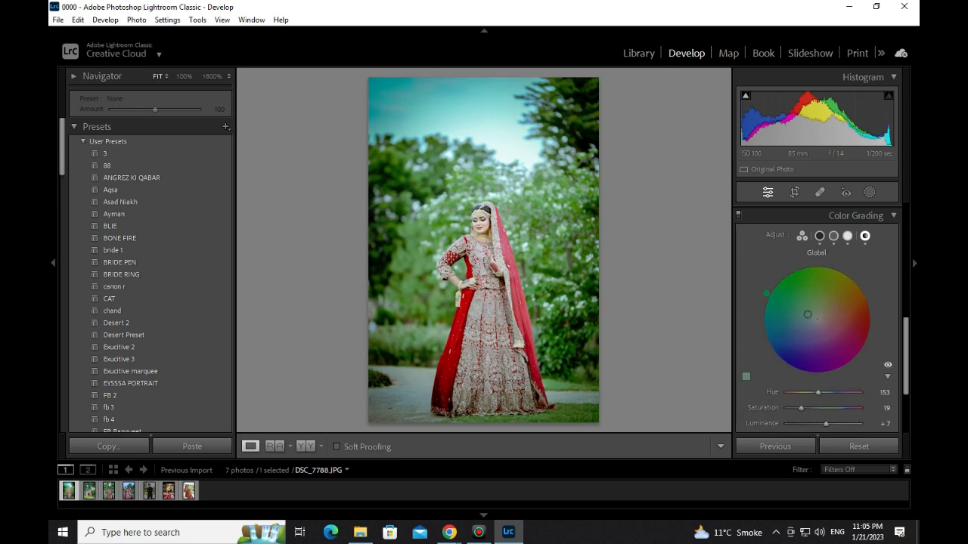
Step: Zoom to 100% on the bride's face to inspect the effect of the color grading on her skin
click(493, 219)
drag(493, 219, 535, 260)
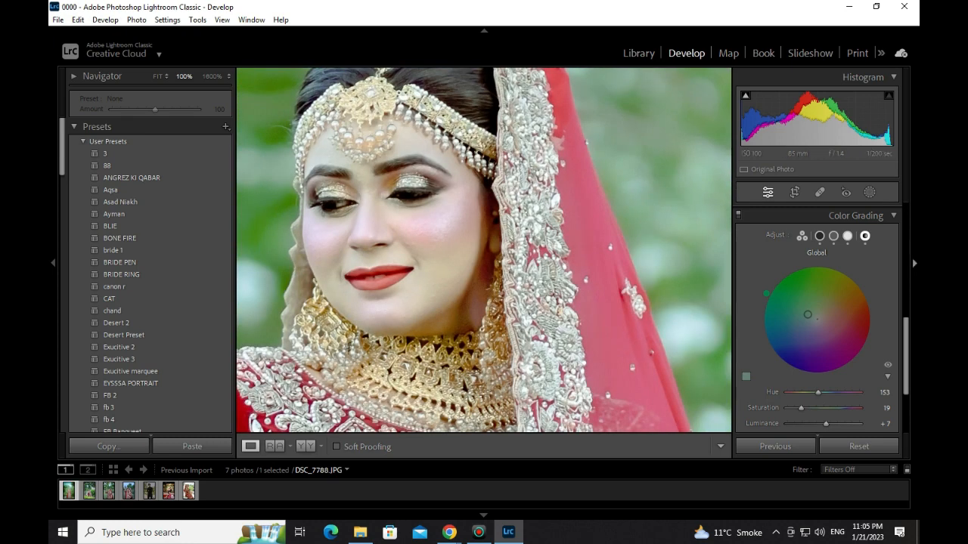
Step: Switch the global color grading tint off and on to compare its effect on the bride's face, and return to the full-image view
click(888, 365)
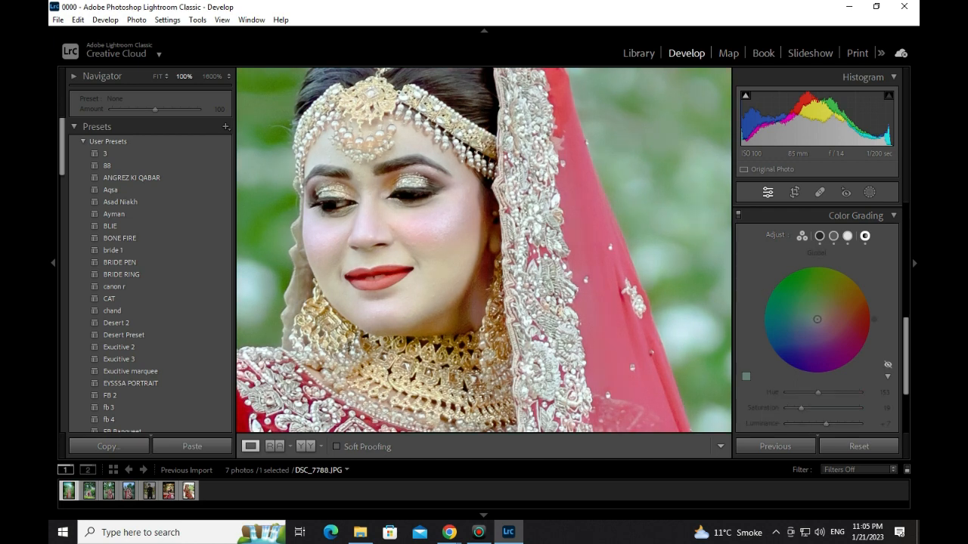
click(888, 364)
click(888, 365)
click(888, 364)
key(z)
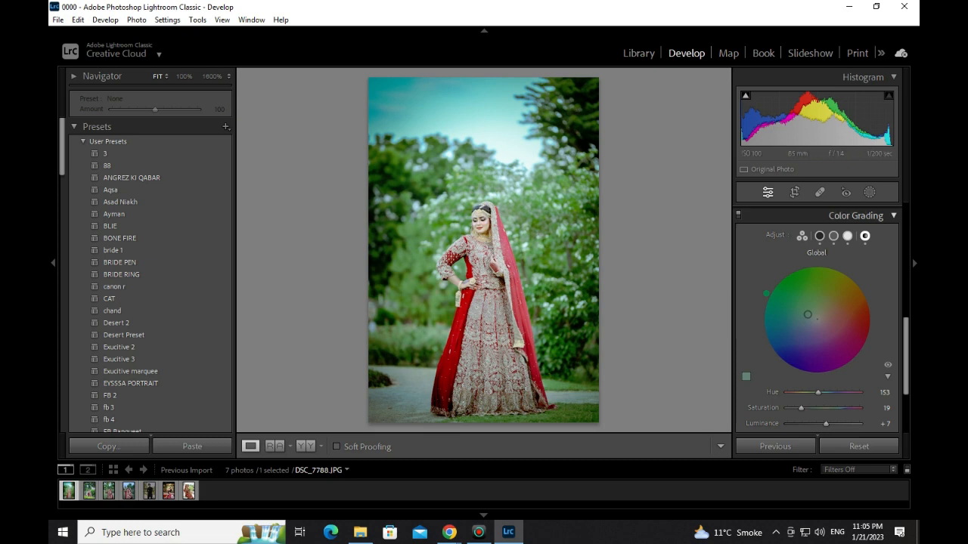
Step: Hide the navigator and presets area to widen the viewing space around the bridal portrait
click(855, 216)
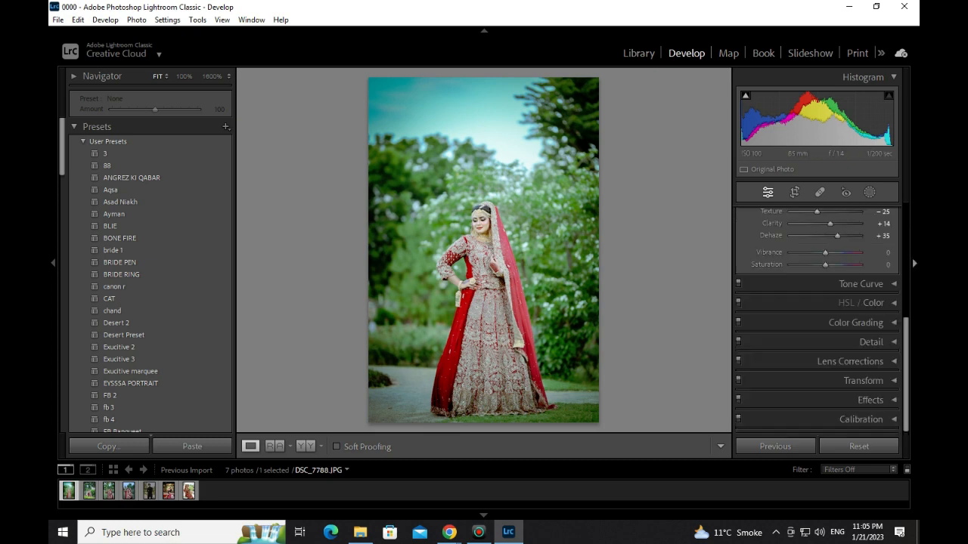
click(855, 322)
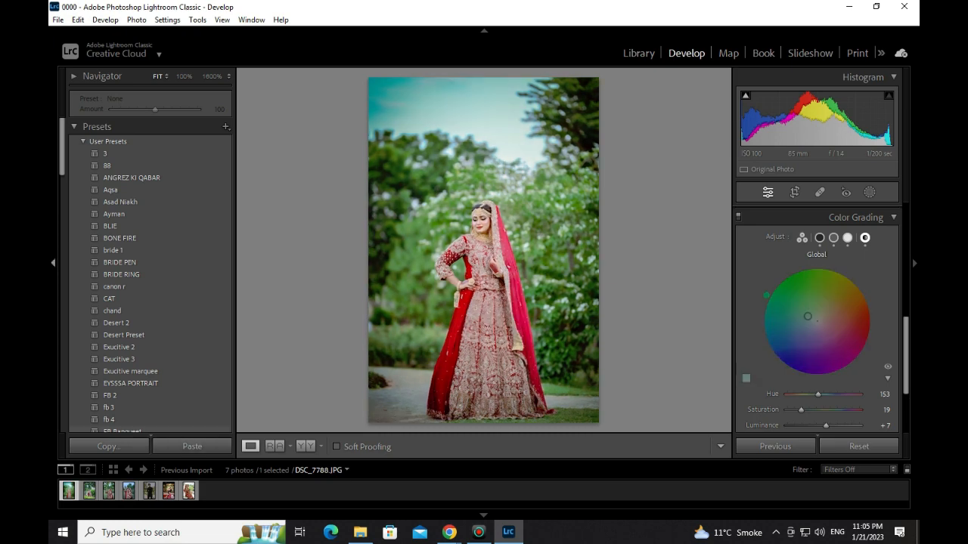
click(53, 263)
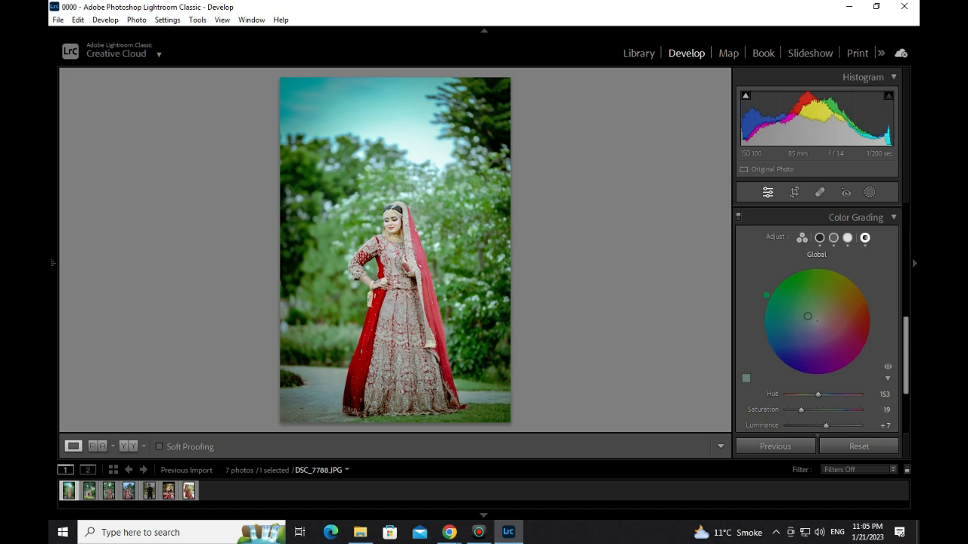
mouse_move(53, 263)
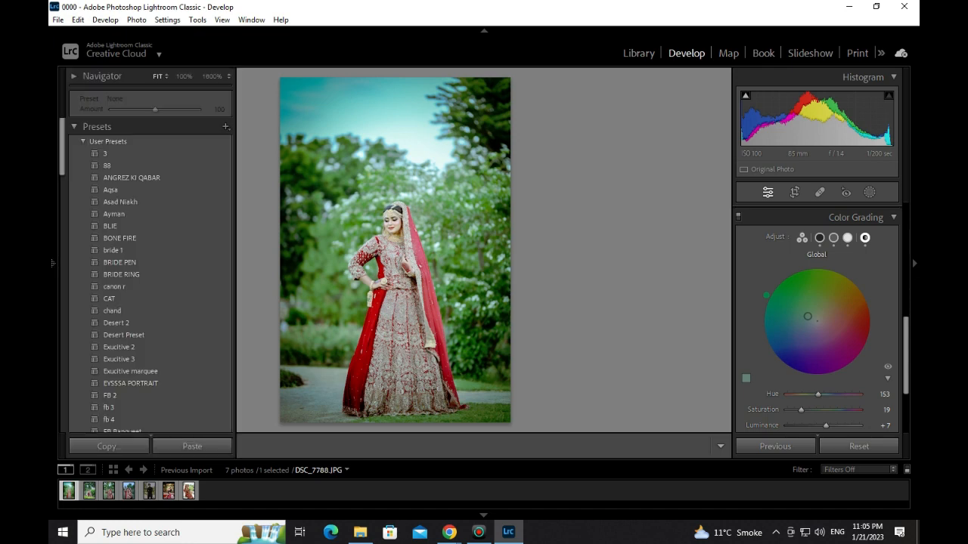
Step: Switch to the Google Meet call in Chrome to check it, and return to Lightroom Classic
mouse_move(449, 533)
mouse_move(383, 472)
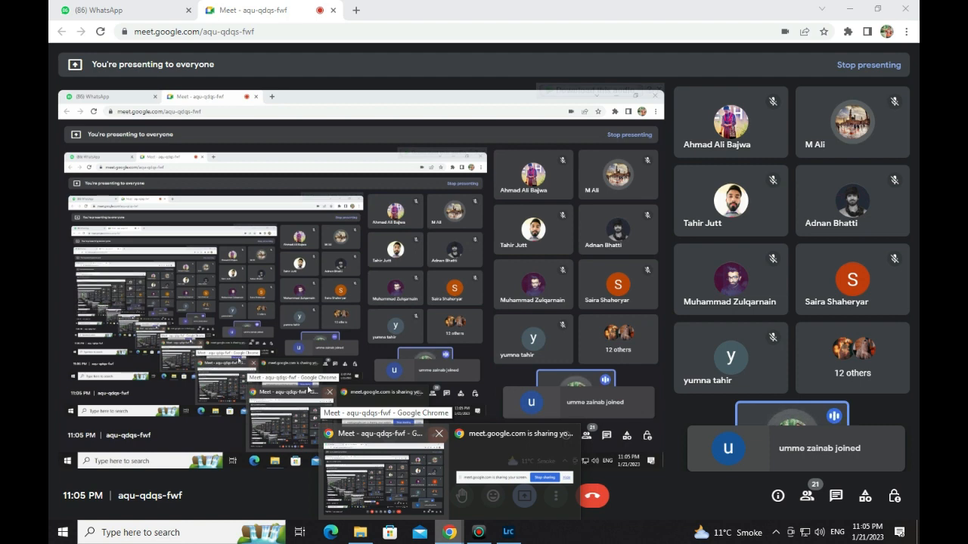
click(389, 474)
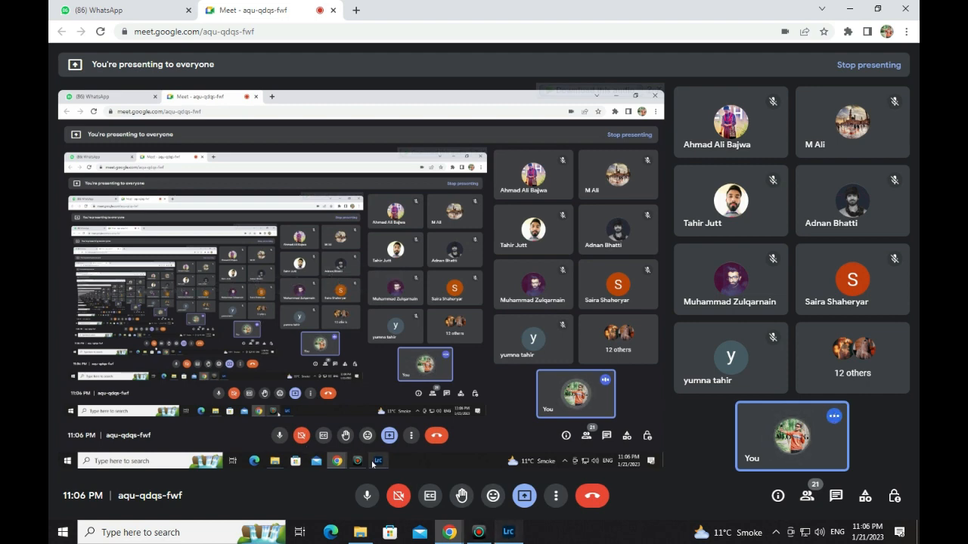
click(507, 533)
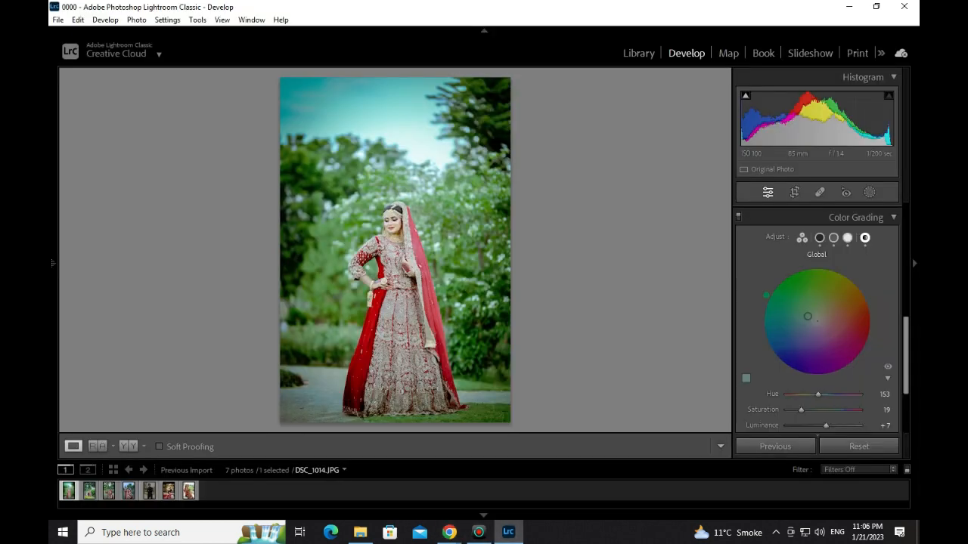
Step: Open the photo DSC_1014.JPG of the man in sunglasses and set its white balance to Auto
click(149, 491)
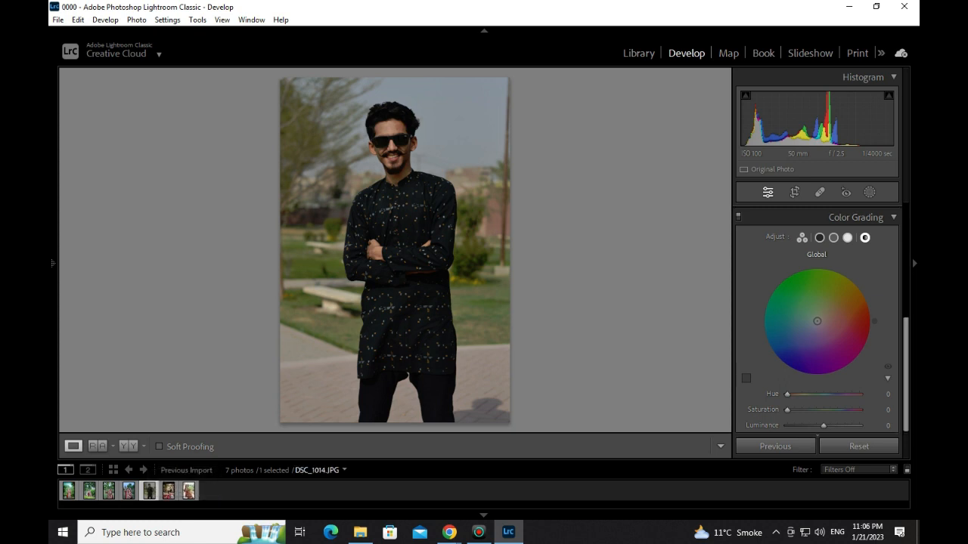
scroll(817, 325, up, 10)
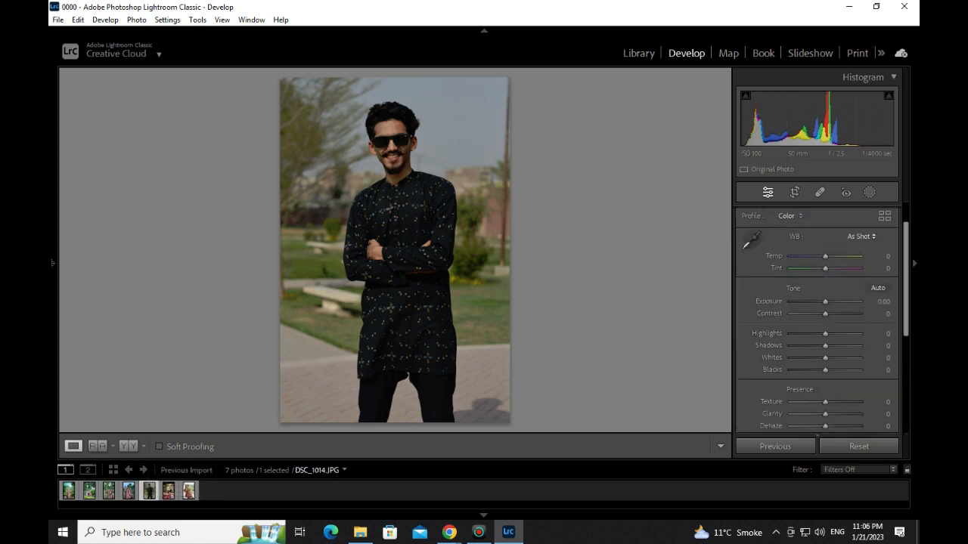
click(861, 236)
click(840, 262)
Step: Apply automatic tone, and refine it with exposure +0.80, highlights -51, shadows +4 and blacks -30
click(877, 288)
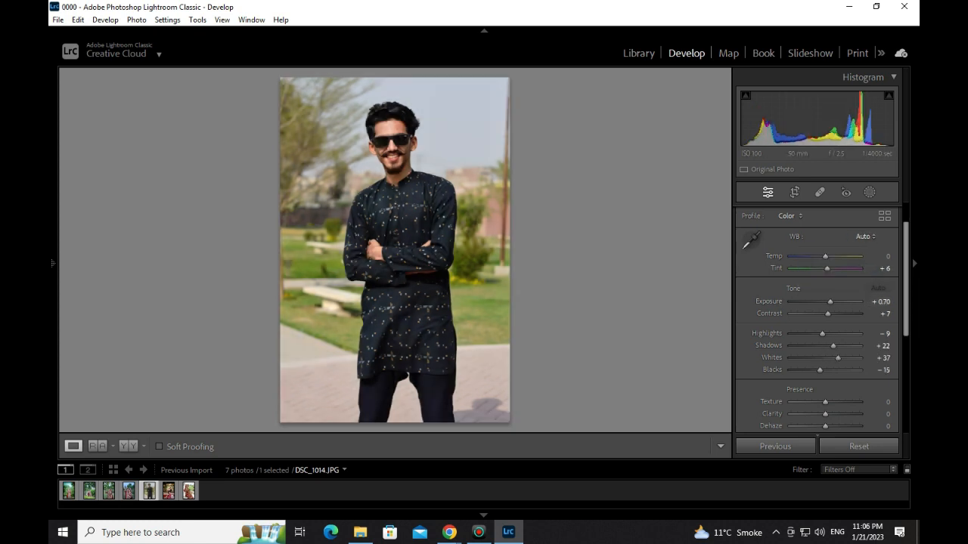
drag(822, 334, 815, 370)
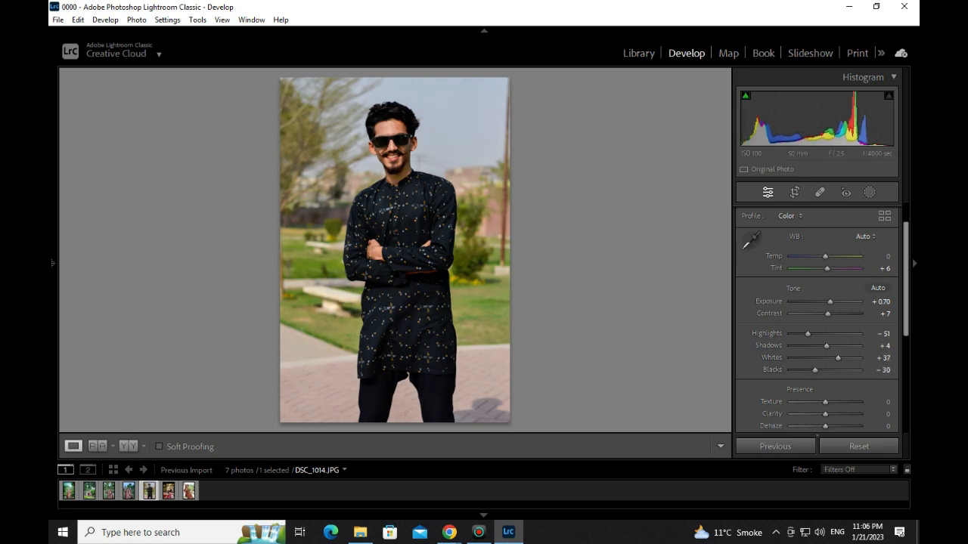
drag(830, 301, 831, 302)
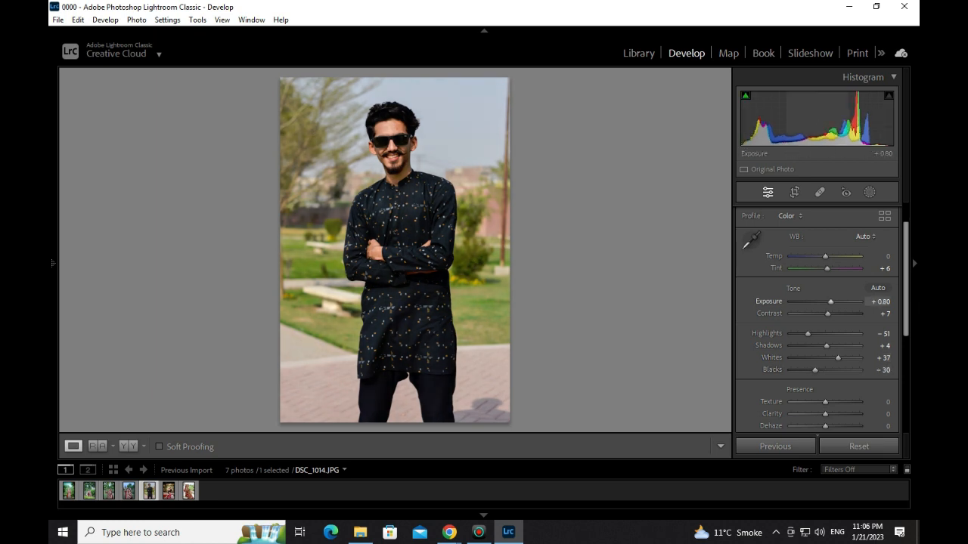
Step: Set the man's portrait to texture -7, clarity +12 and dehaze +7
drag(825, 402, 827, 415)
scroll(827, 414, down, 1)
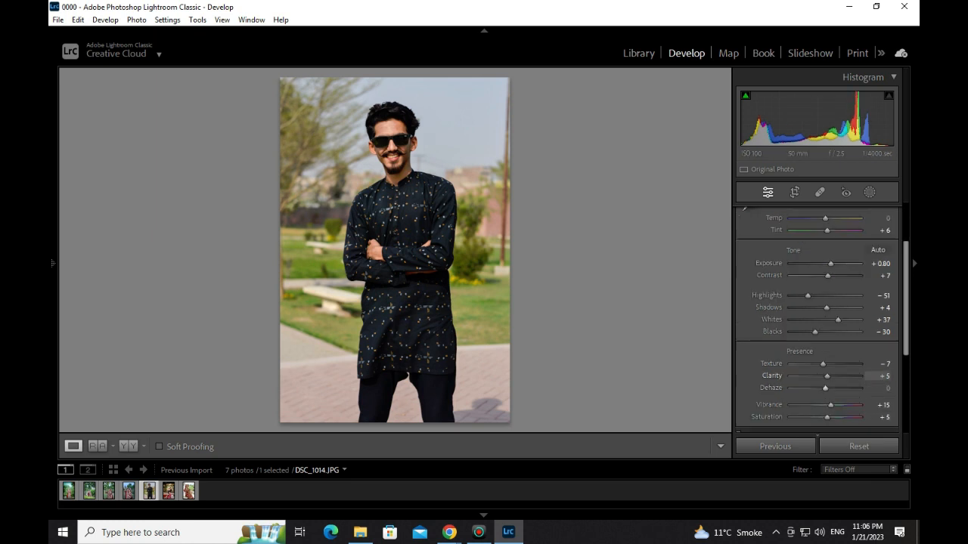
key(Up)
key(Up)
key(Up)
key(Up)
key(Up)
key(Up)
key(Up)
key(period)
key(Up)
key(Up)
key(Up)
key(Up)
key(Up)
key(Up)
key(Up)
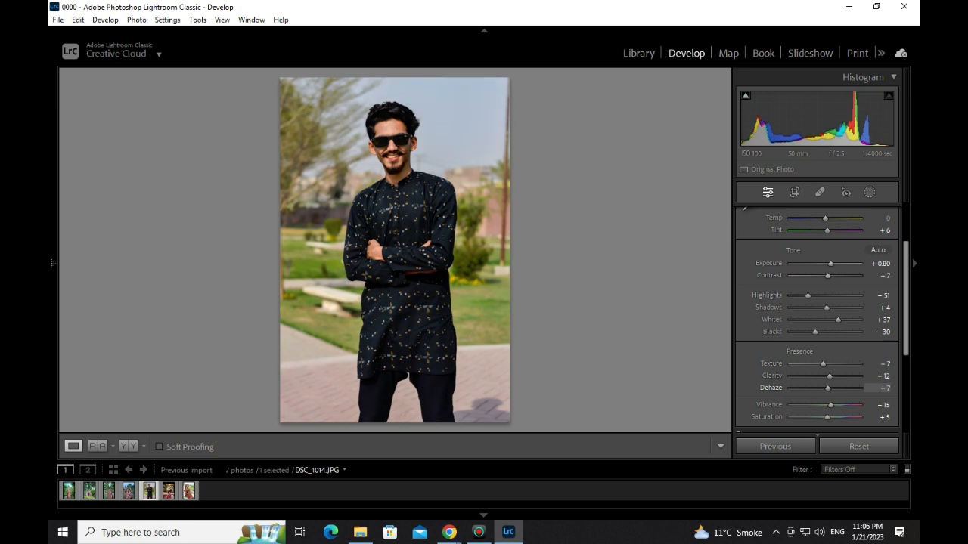
Step: Raise the photo's vibrance to +19 and its overall saturation to +16
key(period)
key(Up)
key(Up)
key(Up)
key(Up)
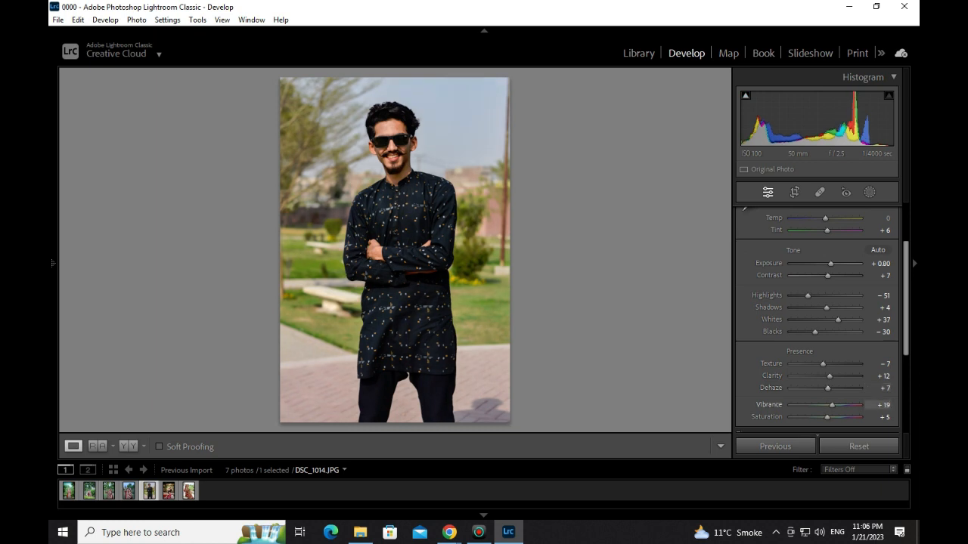
key(period)
key(Up)
key(Up)
key(Up)
key(Up)
key(Up)
key(Up)
key(Up)
key(Up)
key(Up)
key(Up)
key(Up)
key(Up)
key(Up)
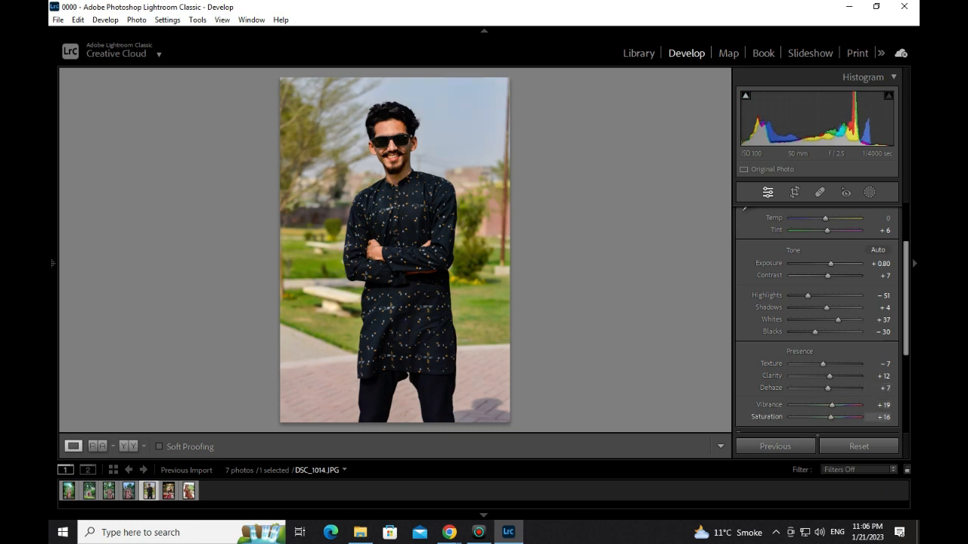
key(period)
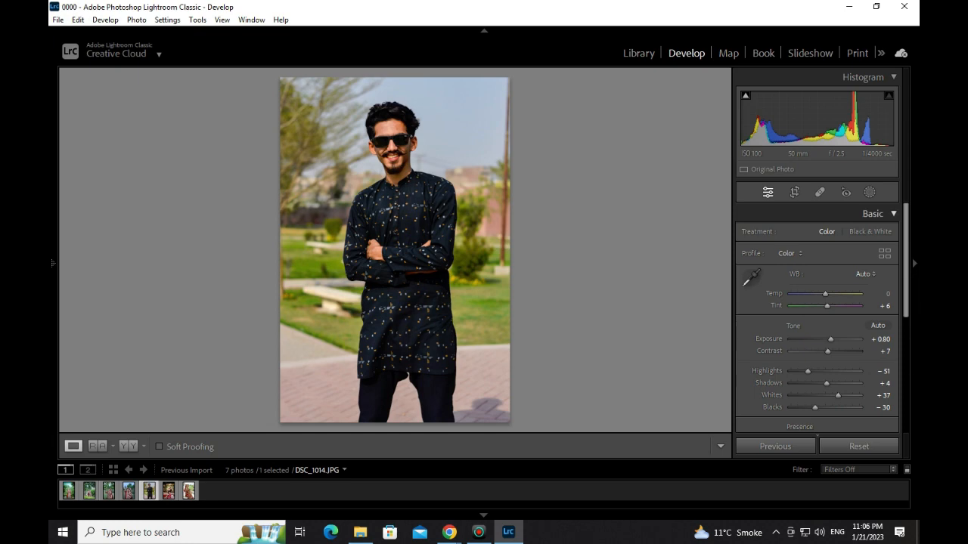
Step: Compare the portrait before and after side by side, inspect the face up close, and return to the single-photo view
click(893, 214)
click(129, 446)
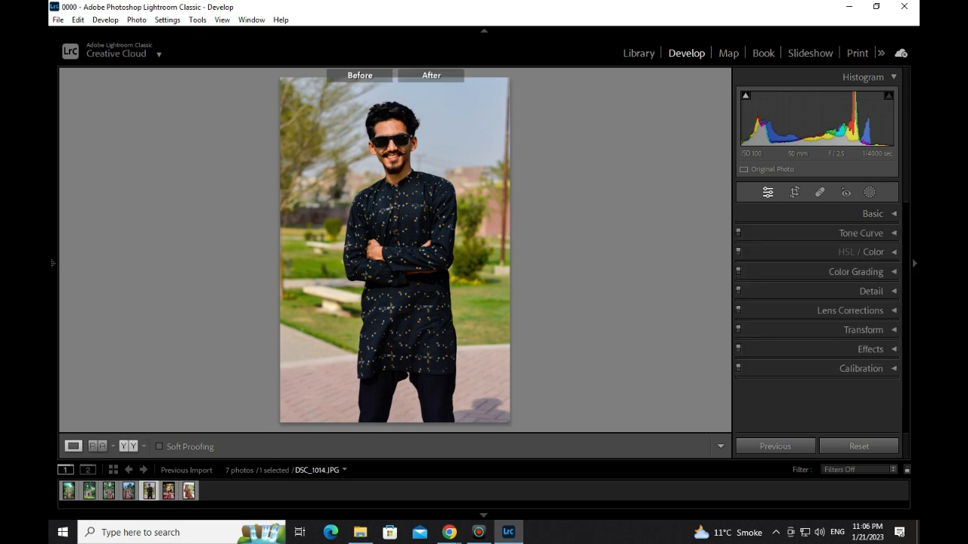
click(558, 150)
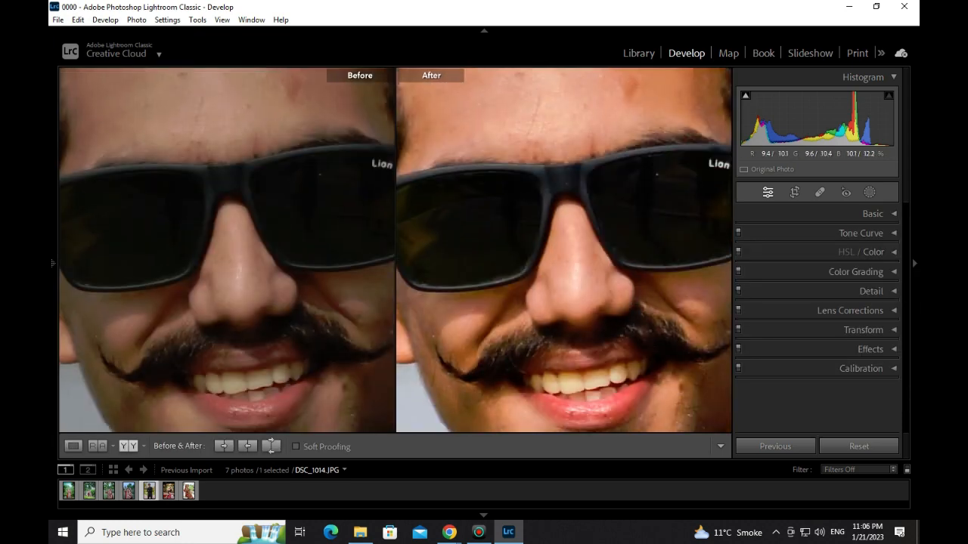
click(579, 155)
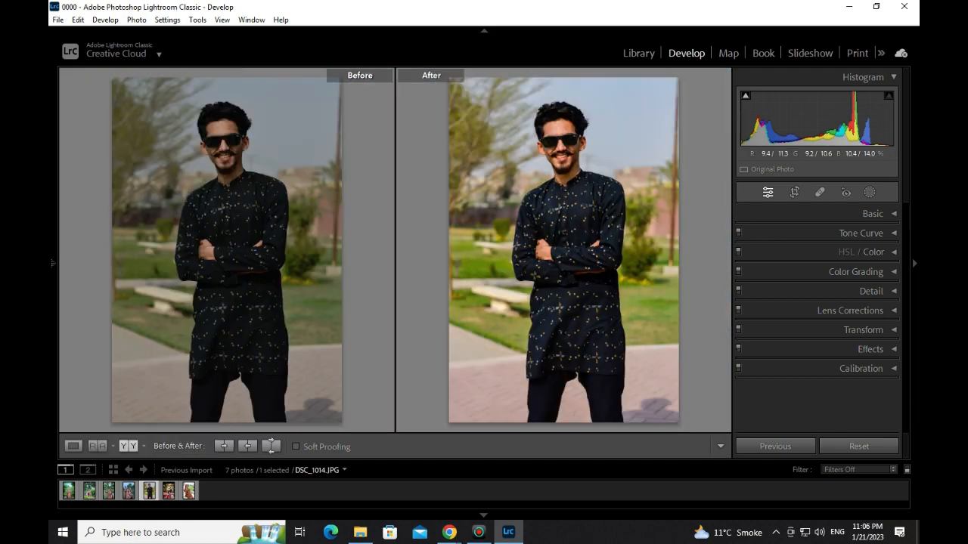
click(73, 446)
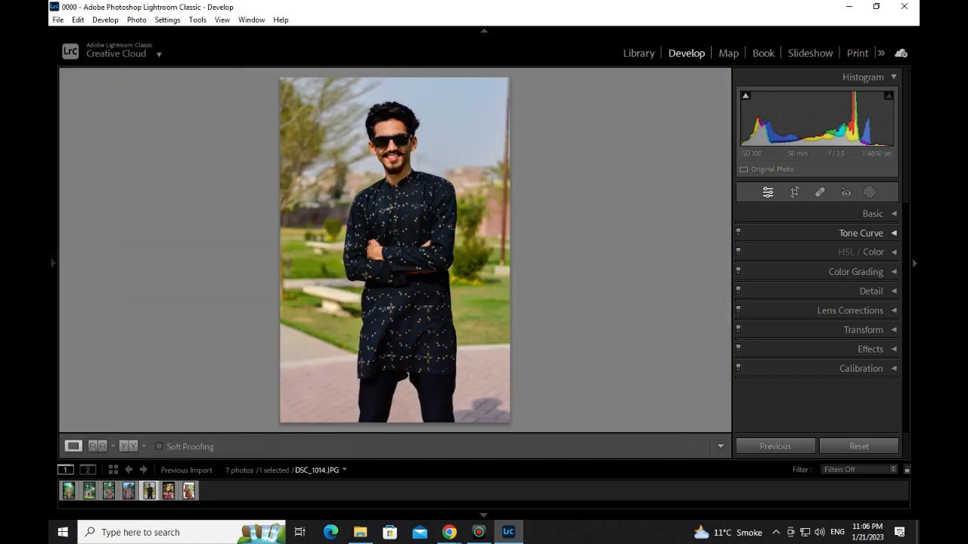
Step: Set the tone curve regions to highlights +22, lights +19, darks +19 and shadows +8
click(861, 233)
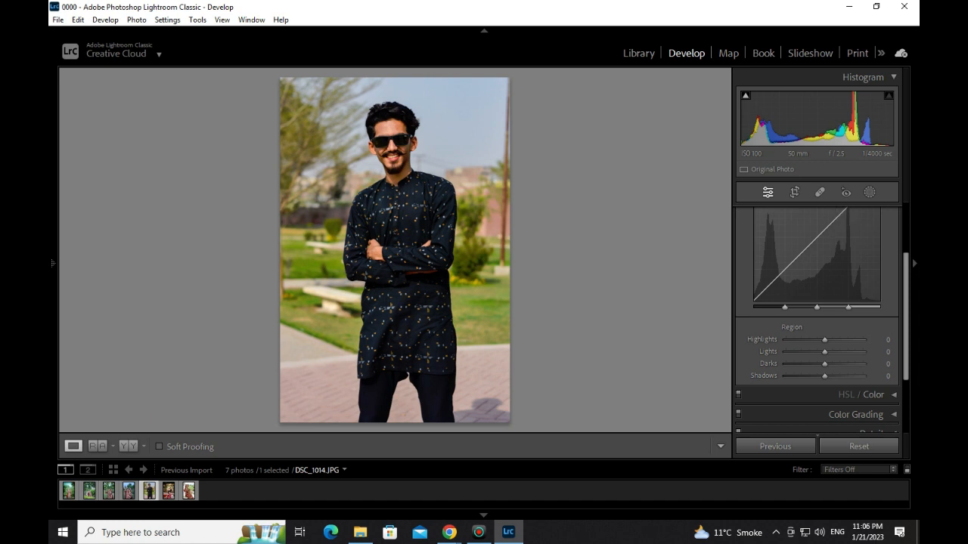
drag(824, 340, 819, 375)
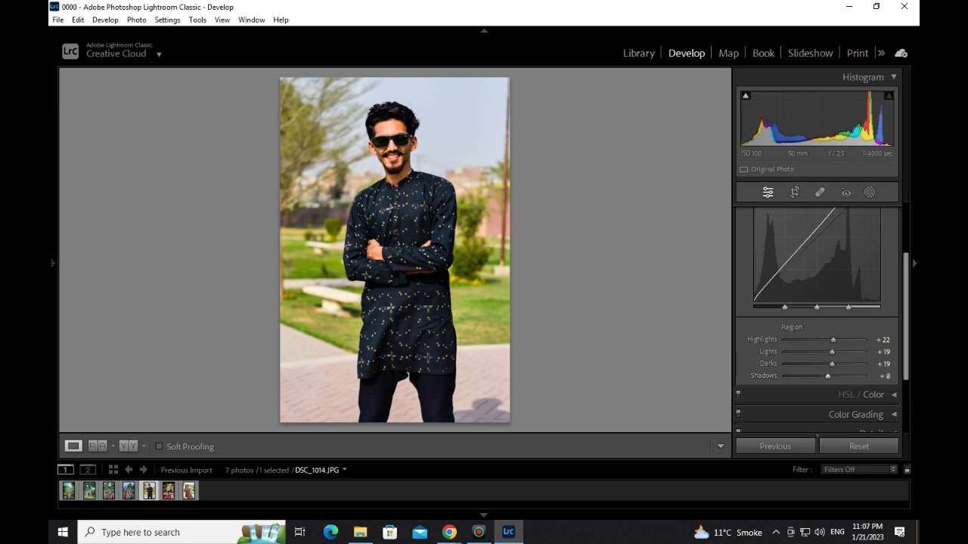
scroll(817, 317, up, 3)
click(892, 212)
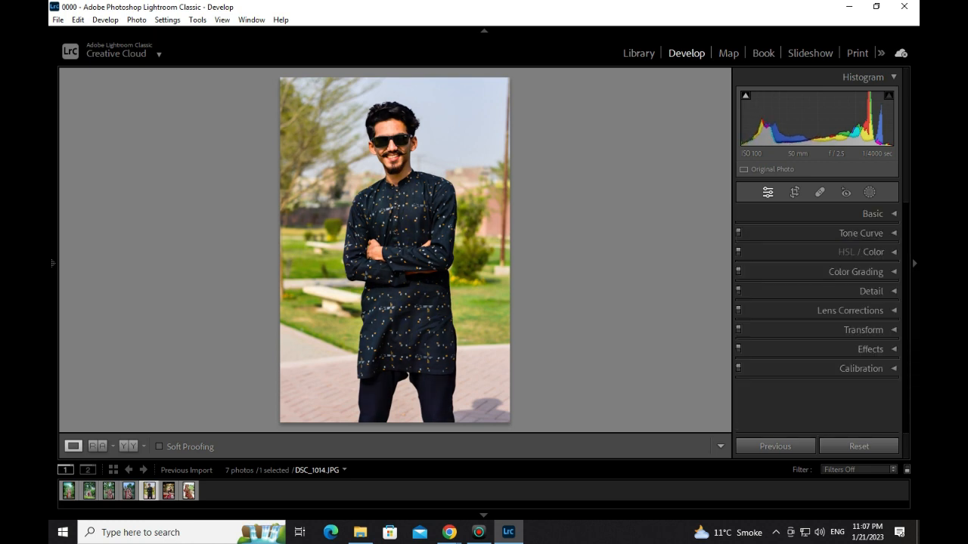
Step: Open the HSL/Color adjustments, check the Google Meet call in Chrome, and return to Lightroom Classic
click(892, 252)
mouse_move(450, 533)
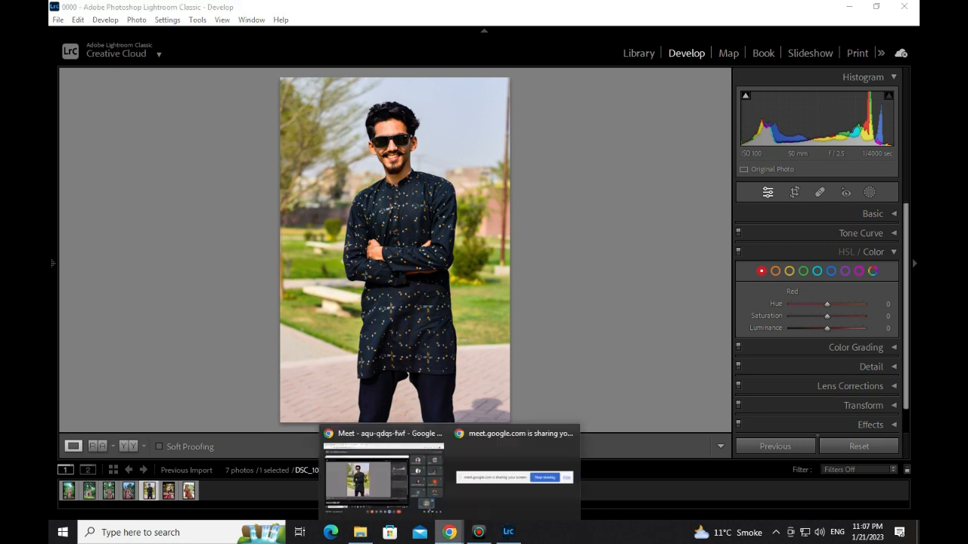
click(382, 474)
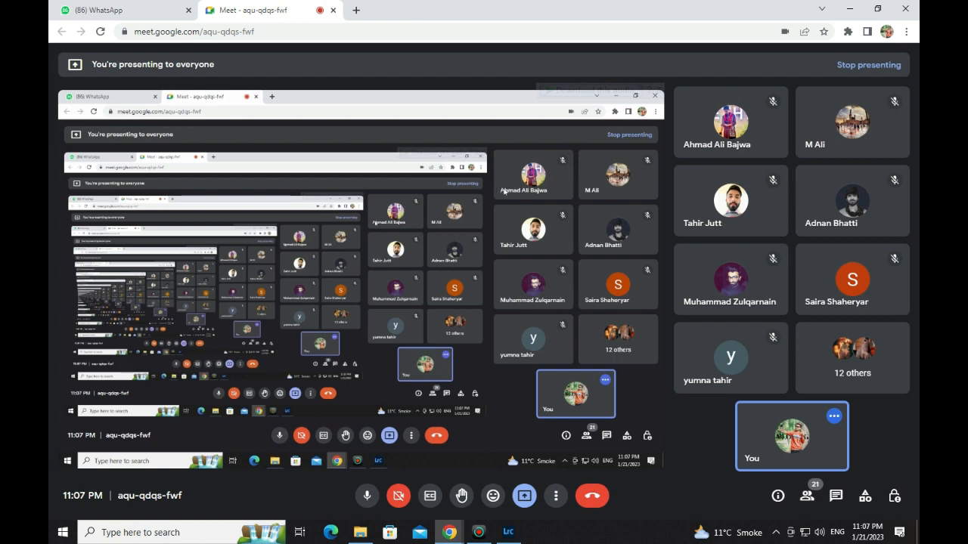
click(508, 532)
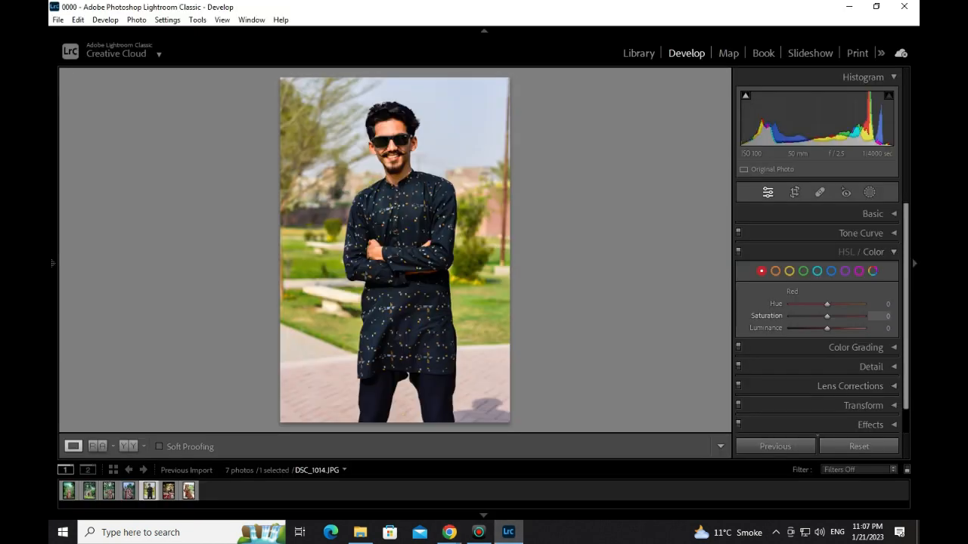
Step: Adjust the red saturation and luminance slightly, and set the orange luminance to +13
mouse_move(827, 317)
mouse_down()
mouse_move(863, 317)
mouse_move(791, 316)
mouse_move(854, 316)
mouse_move(821, 316)
mouse_move(835, 316)
mouse_move(830, 329)
mouse_up()
click(776, 272)
drag(832, 328, 852, 329)
key(ctrl+z)
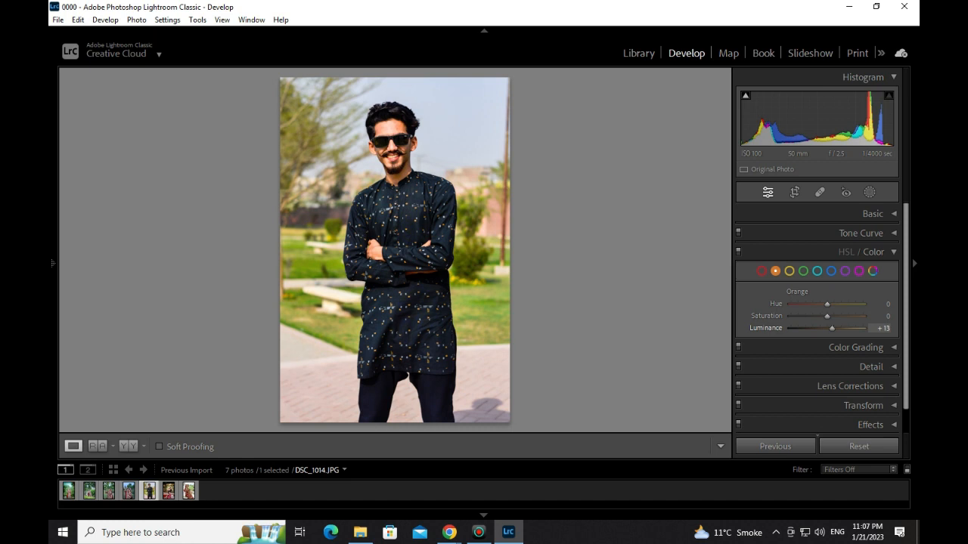
Step: Set yellow to hue -57 and saturation +13, and green to hue -58, saturation +53 and luminance +8
click(789, 271)
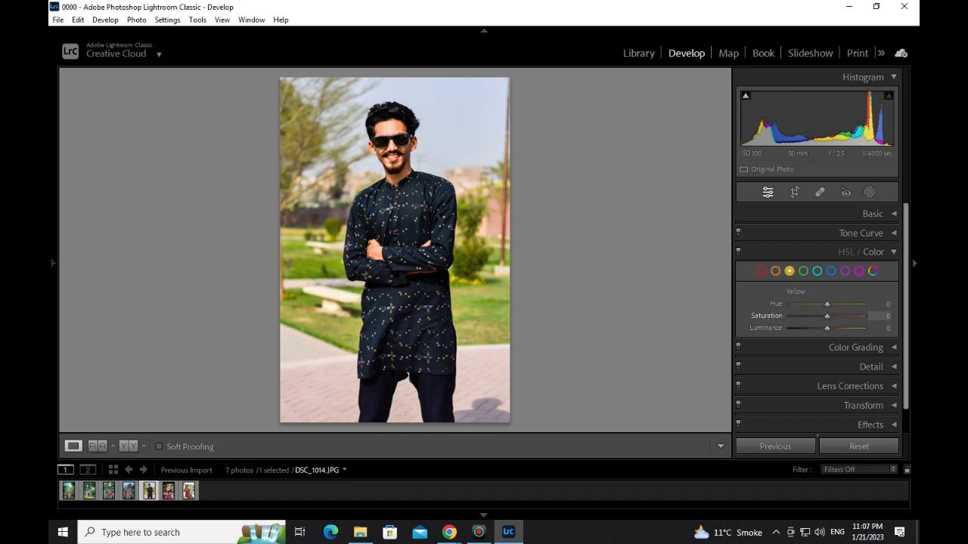
drag(828, 317, 806, 304)
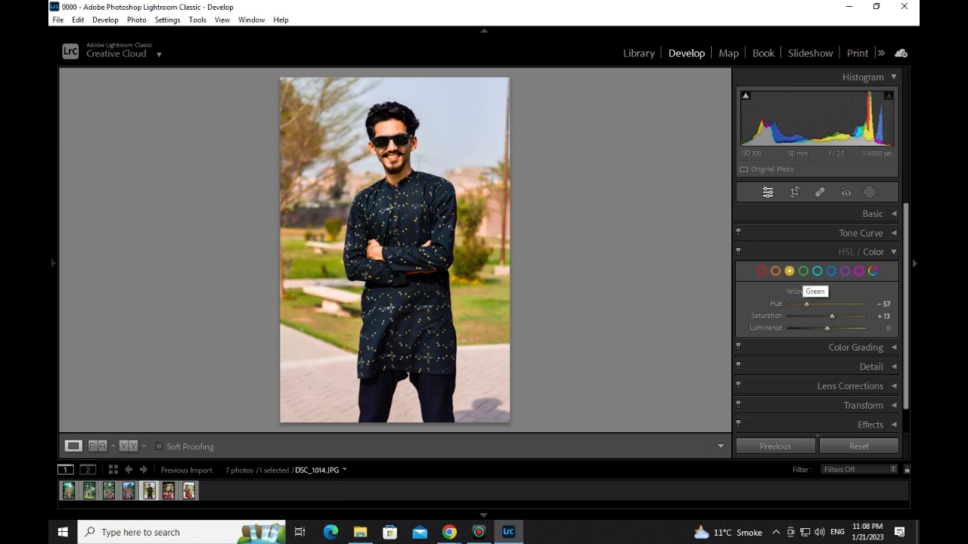
click(803, 271)
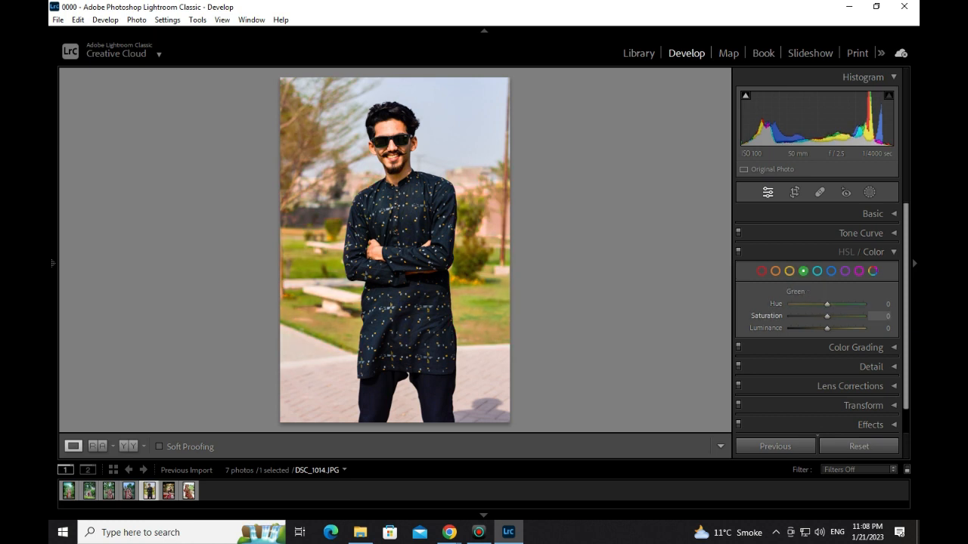
drag(826, 316, 796, 316)
drag(859, 316, 830, 328)
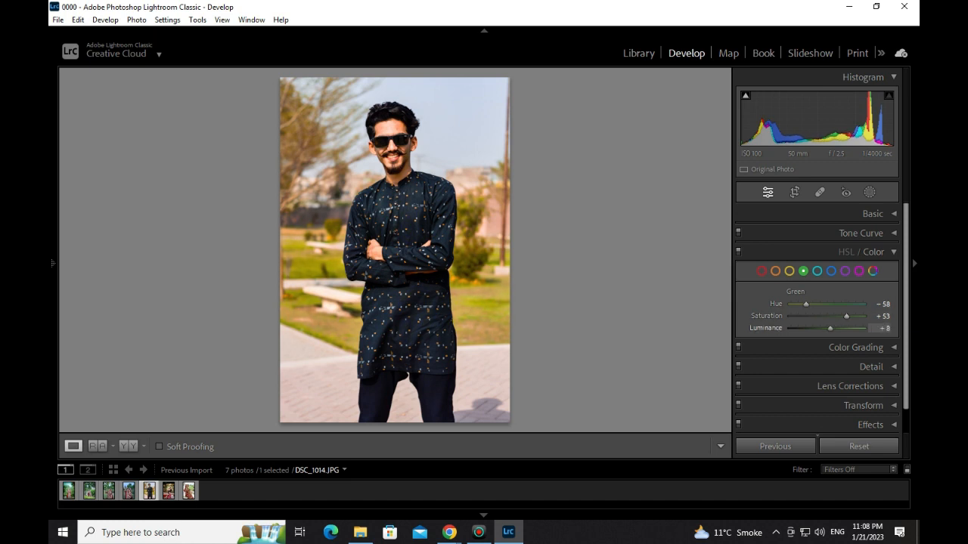
Step: Adjust the aqua color, and set blue to hue +23, saturation +40 and luminance +3
click(817, 272)
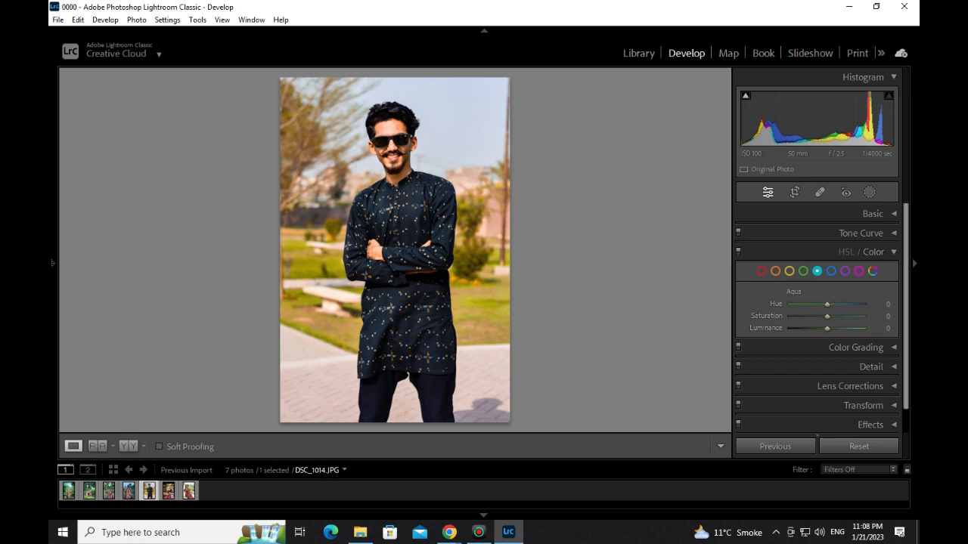
mouse_move(826, 316)
mouse_down()
mouse_move(857, 316)
mouse_move(829, 304)
mouse_move(841, 328)
mouse_move(828, 329)
mouse_up()
click(831, 272)
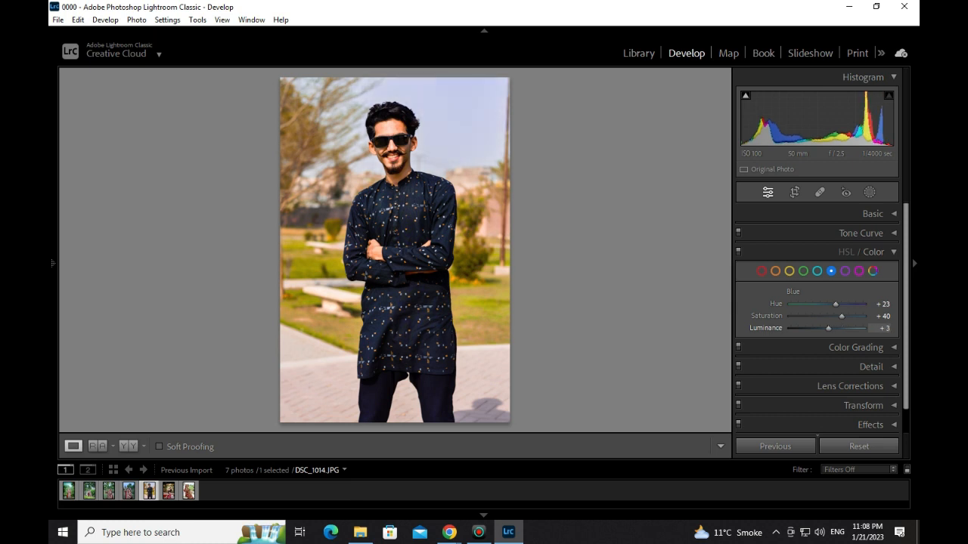
Step: Adjust the purple and magenta saturation in the HSL/Color adjustments
click(844, 271)
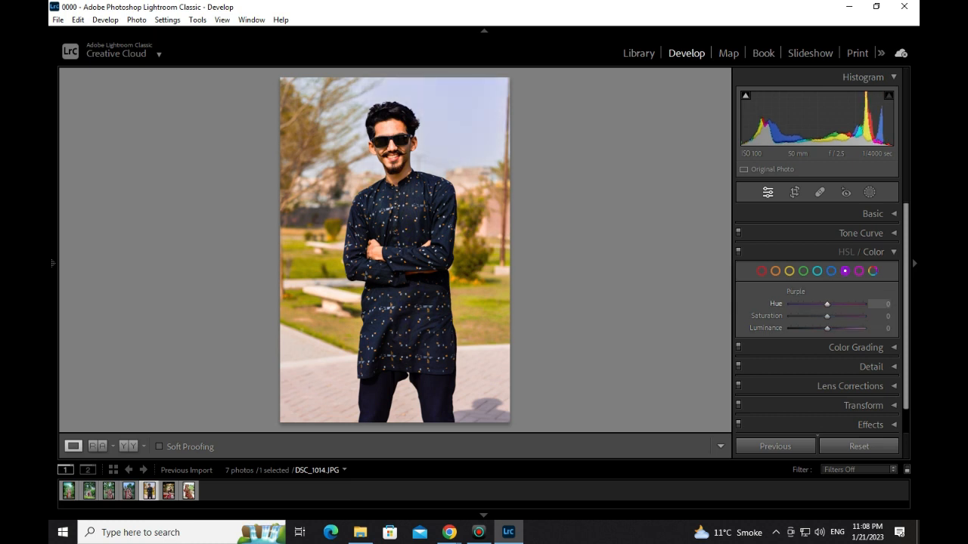
mouse_move(851, 316)
mouse_down()
mouse_move(791, 316)
mouse_move(863, 316)
mouse_up()
click(859, 271)
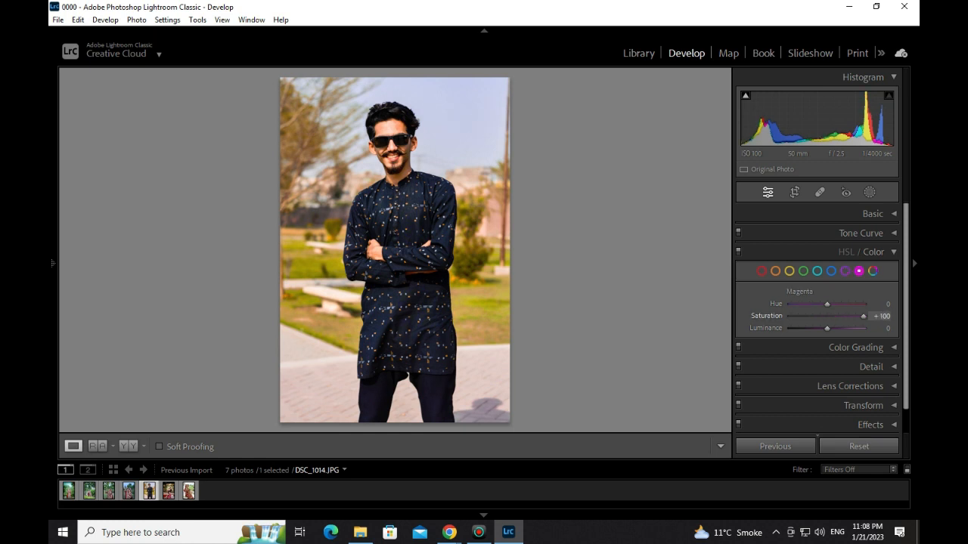
drag(791, 316, 808, 316)
Step: Compare the portrait with the HSL/Color adjustments switched off and on
click(789, 270)
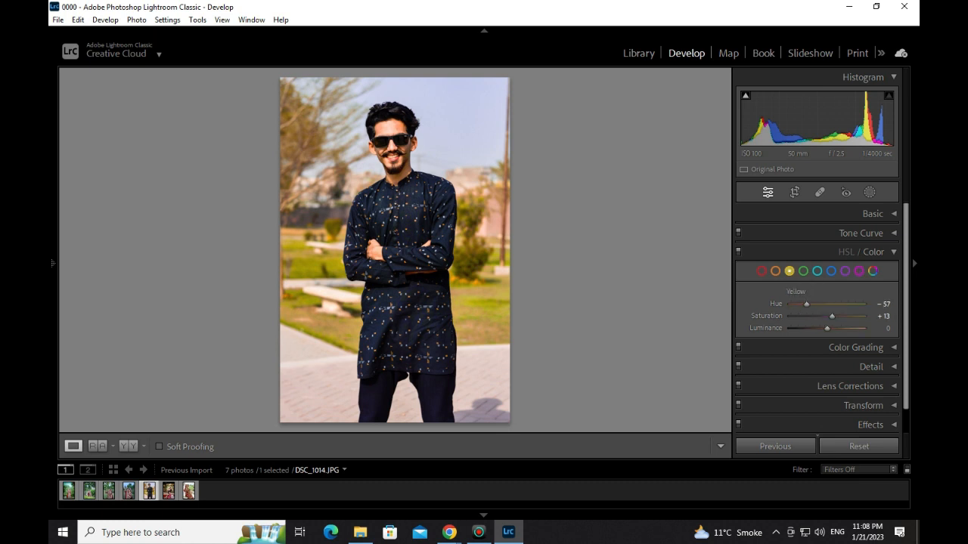
click(737, 252)
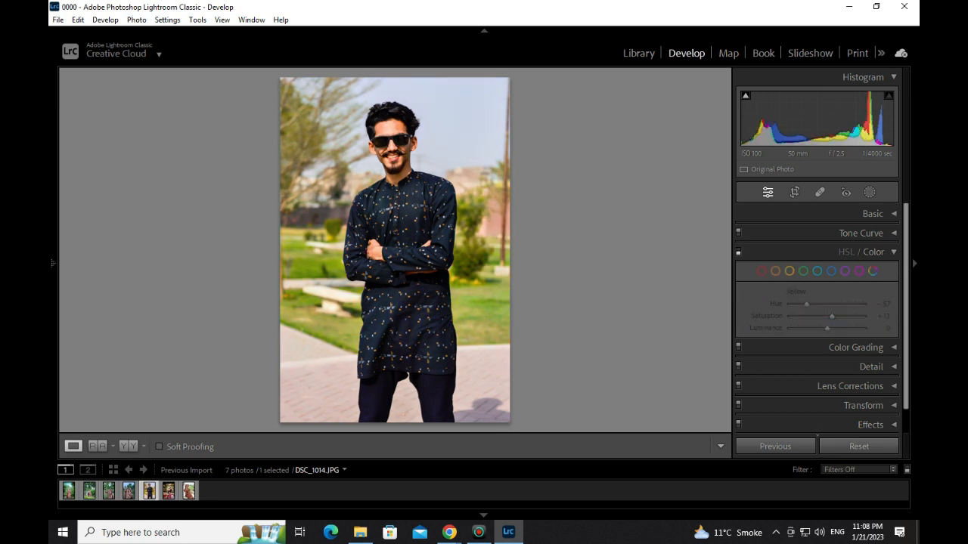
click(738, 252)
click(738, 252)
click(738, 252)
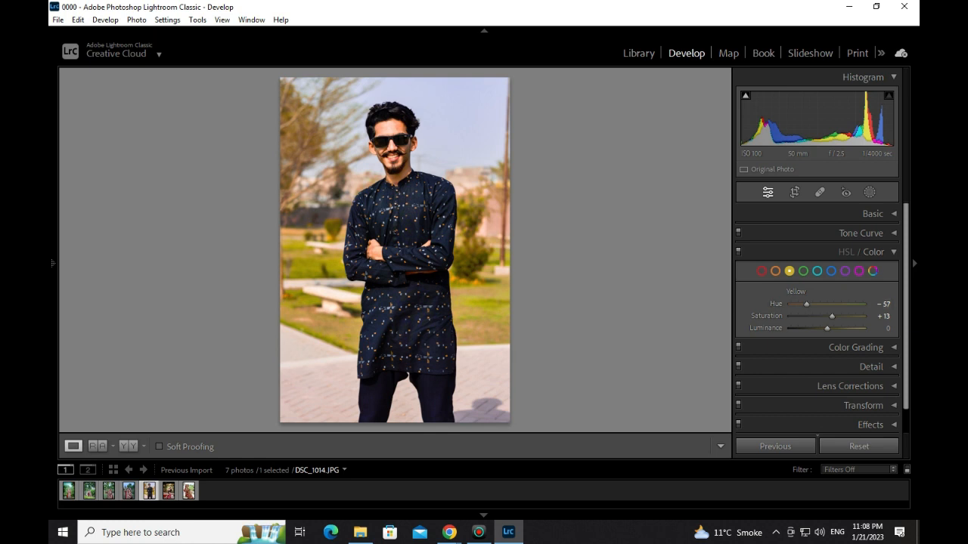
Step: Set the orange saturation to +8, and open the Color Grading adjustments
click(775, 271)
mouse_move(827, 317)
mouse_down()
mouse_move(841, 317)
mouse_move(794, 316)
mouse_move(827, 316)
mouse_up()
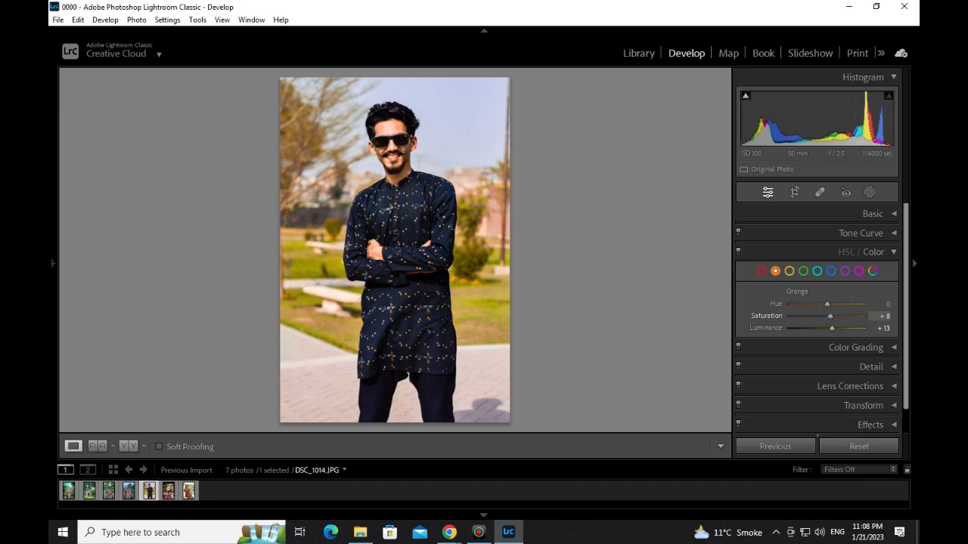
click(862, 252)
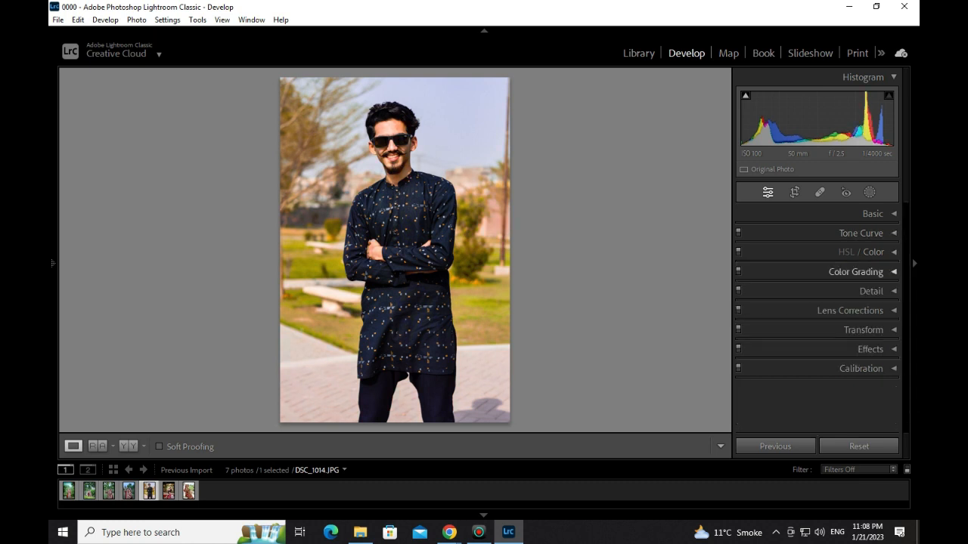
click(856, 272)
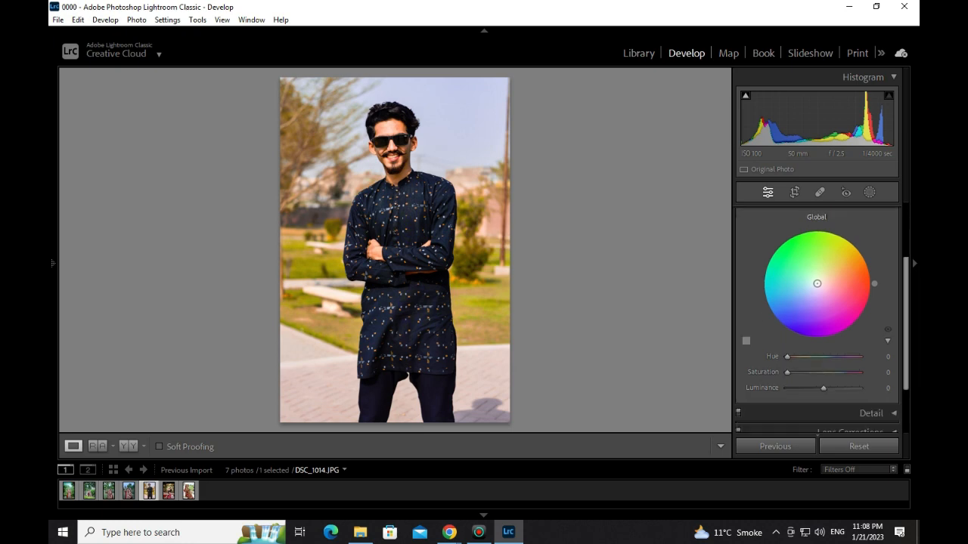
drag(817, 283, 773, 335)
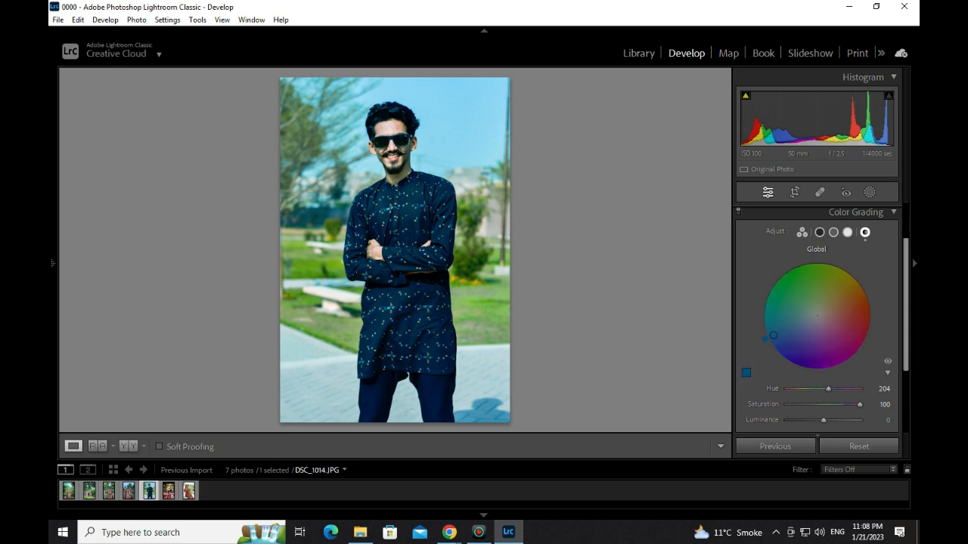
click(883, 389)
text(0)
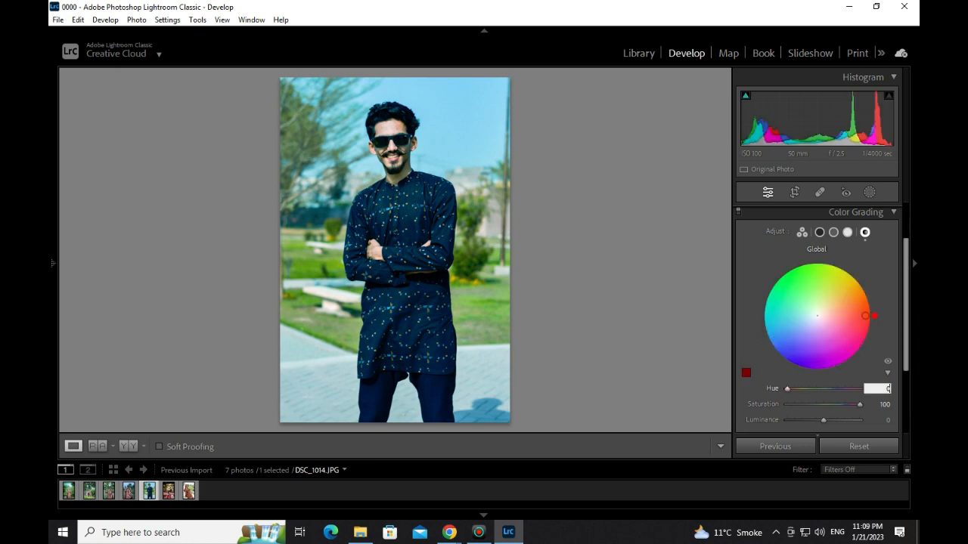
click(883, 404)
key(0)
click(884, 405)
text(0)
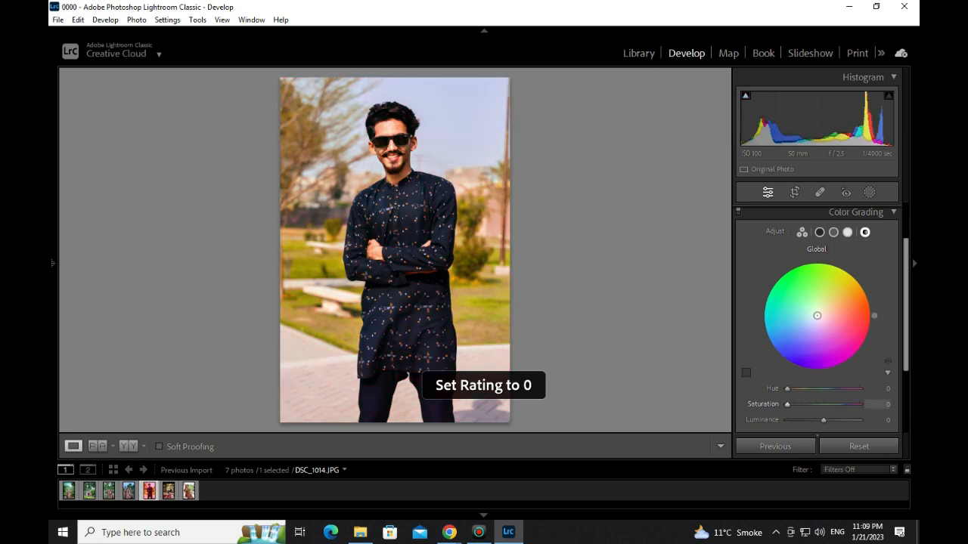
key(Return)
Step: Grade the shadows with hue 222, saturation 16 and luminance +3, using blending 65 and balance +13
click(820, 232)
scroll(817, 316, down, 2)
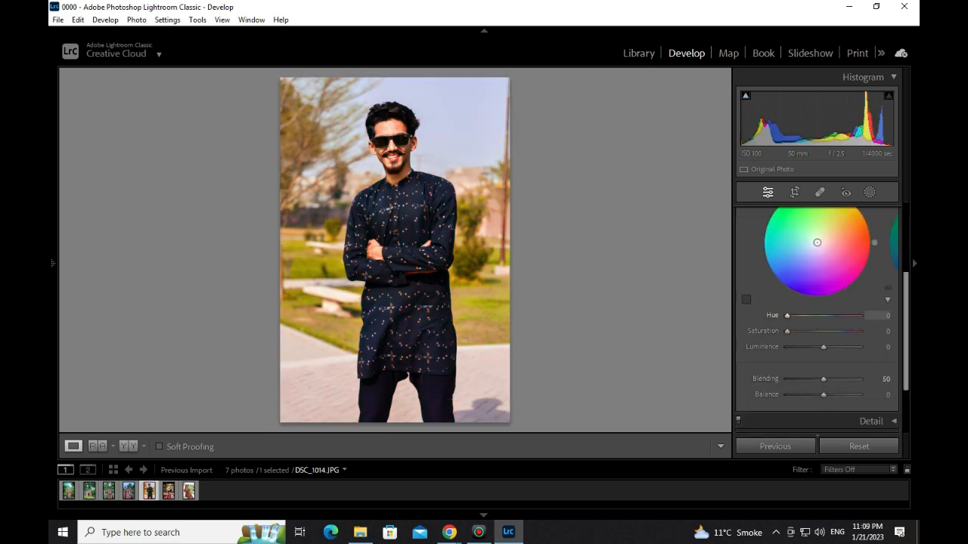
mouse_move(787, 331)
mouse_down()
mouse_move(826, 331)
mouse_move(833, 315)
mouse_move(804, 315)
mouse_move(831, 315)
mouse_move(798, 331)
mouse_move(835, 347)
mouse_move(816, 347)
mouse_move(824, 347)
mouse_up()
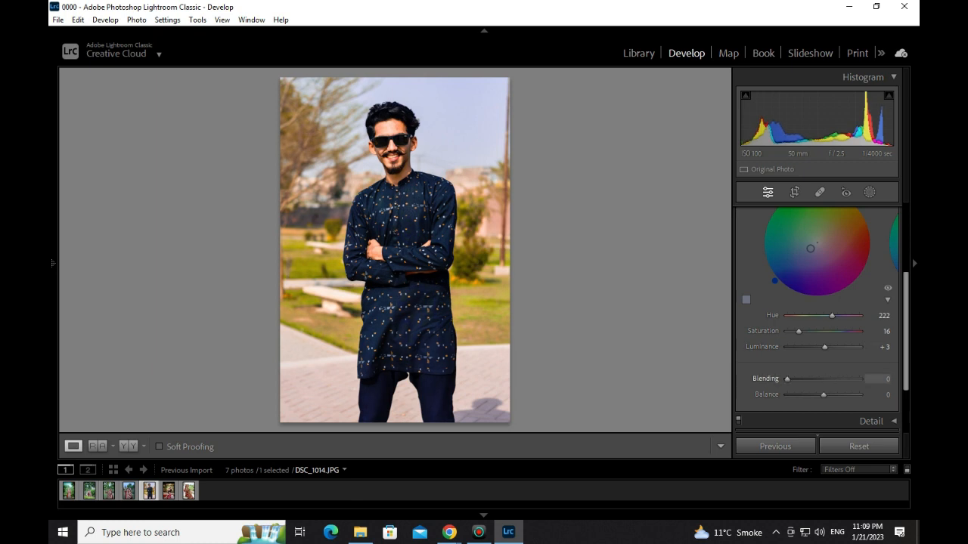
mouse_move(824, 394)
mouse_down()
mouse_move(787, 394)
mouse_move(814, 394)
mouse_up()
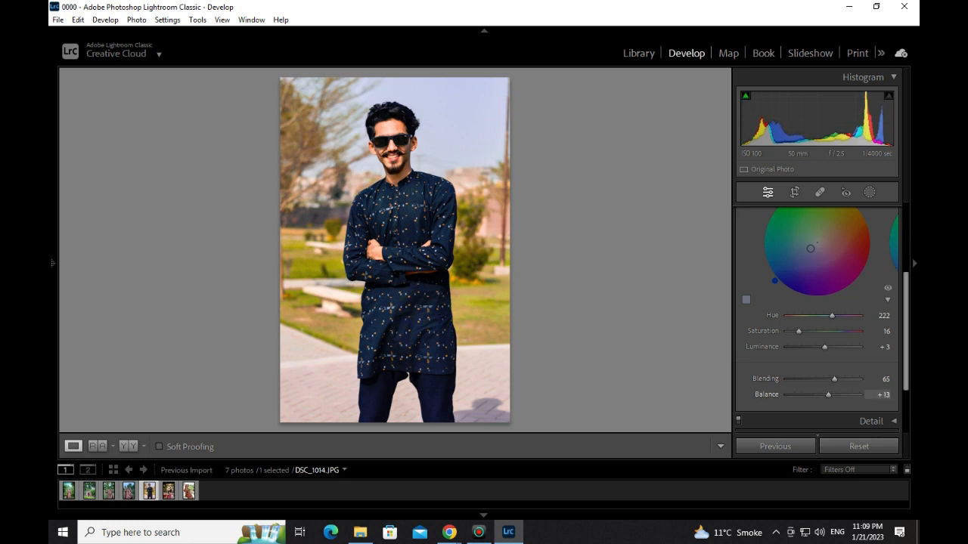
Step: Grade the midtones with hue 42, saturation 20 and luminance -17, using blending 67 and balance +12
scroll(822, 320, up, 3)
click(819, 232)
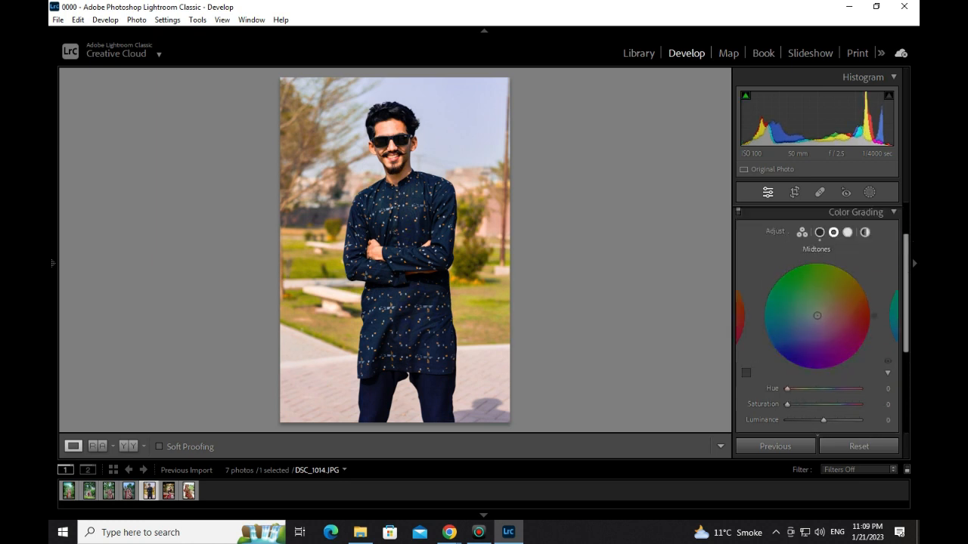
scroll(818, 318, down, 3)
drag(787, 331, 860, 331)
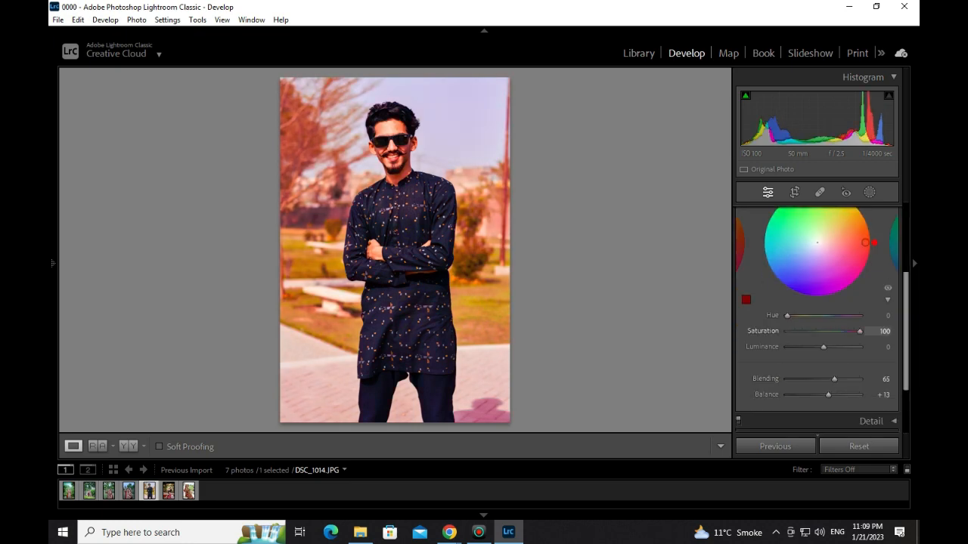
mouse_move(864, 242)
mouse_down()
mouse_move(811, 211)
mouse_move(841, 221)
mouse_up()
mouse_move(833, 332)
mouse_down()
mouse_move(801, 331)
mouse_move(850, 347)
mouse_move(817, 346)
mouse_up()
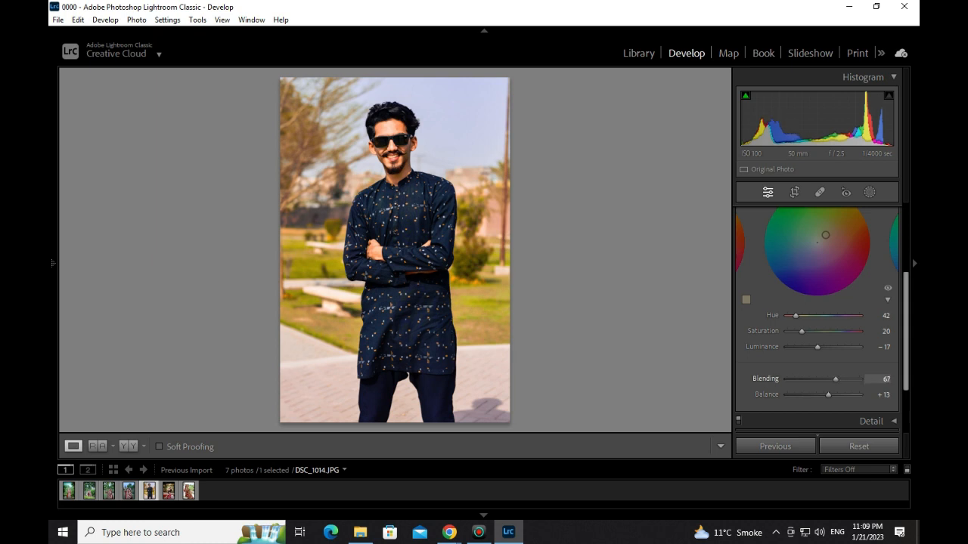
mouse_move(828, 394)
mouse_down()
mouse_move(841, 394)
mouse_move(827, 394)
mouse_up()
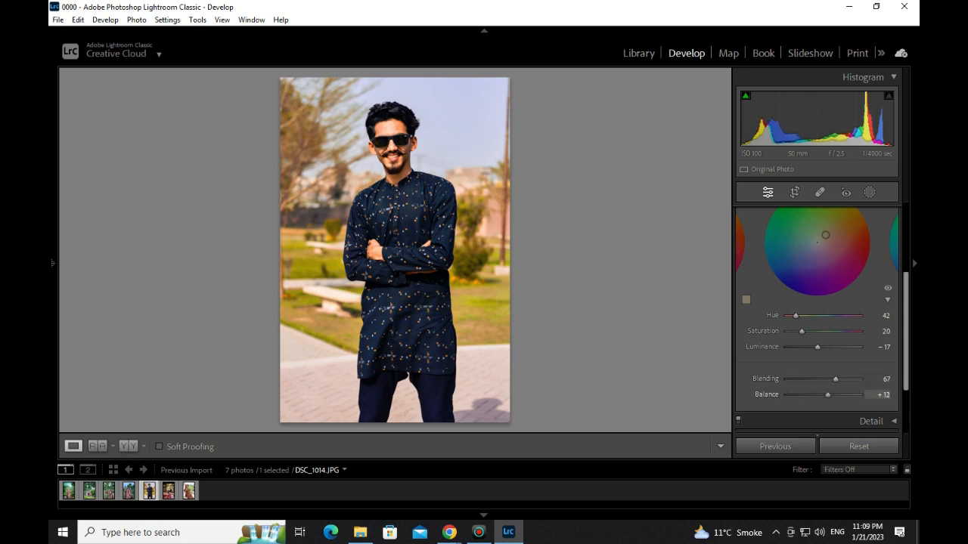
Step: Grade the highlights with hue 72, saturation 13 and luminance -5
scroll(838, 333, up, 2)
click(847, 232)
scroll(824, 322, down, 2)
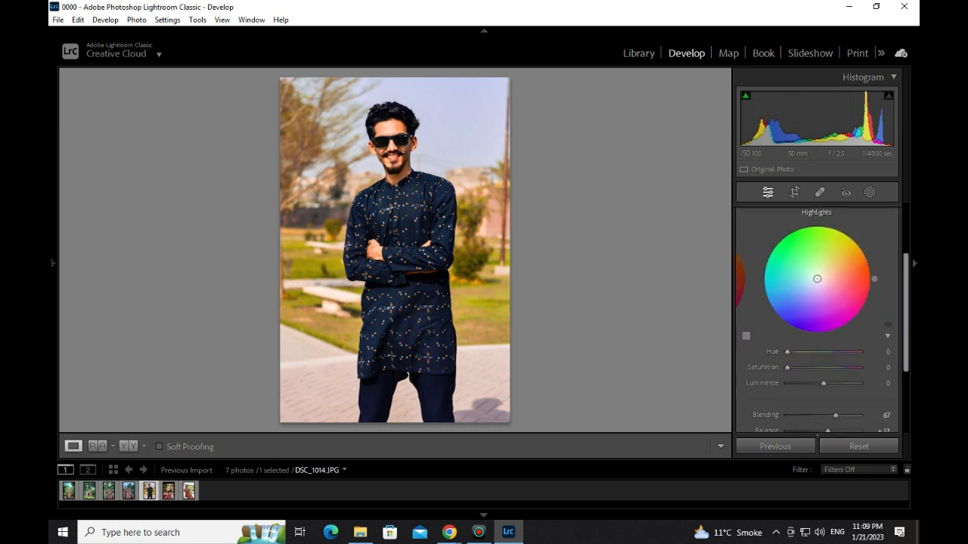
mouse_move(787, 331)
mouse_down()
mouse_move(860, 331)
mouse_move(843, 332)
mouse_move(839, 316)
mouse_move(811, 331)
mouse_up()
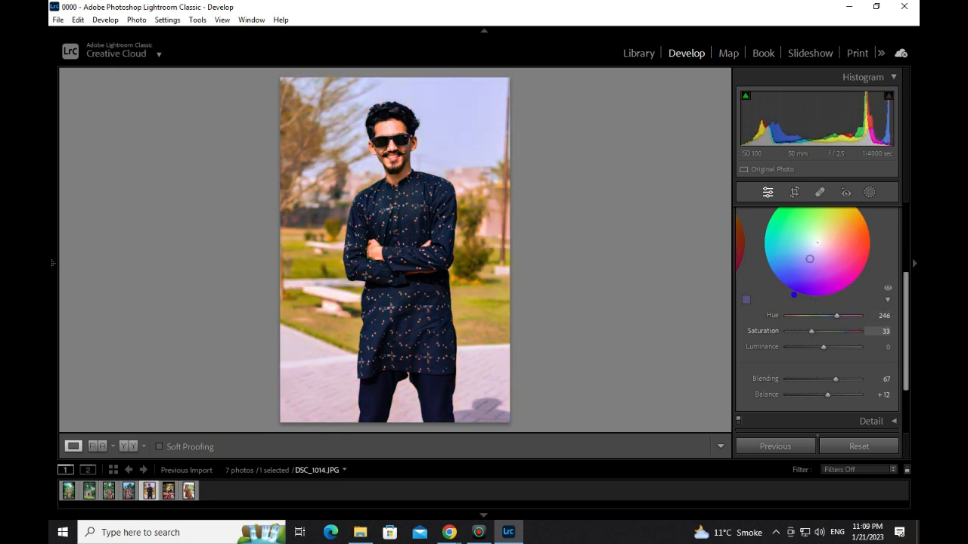
mouse_move(809, 259)
mouse_down()
mouse_move(814, 250)
mouse_move(801, 278)
mouse_up()
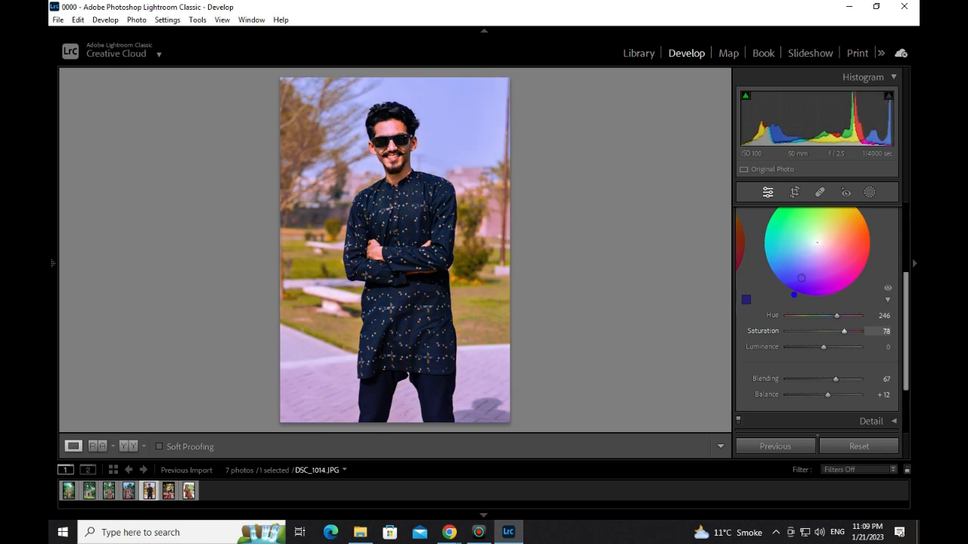
mouse_move(836, 316)
mouse_down()
mouse_move(790, 316)
mouse_move(820, 316)
mouse_up()
text(72)
key(Tab)
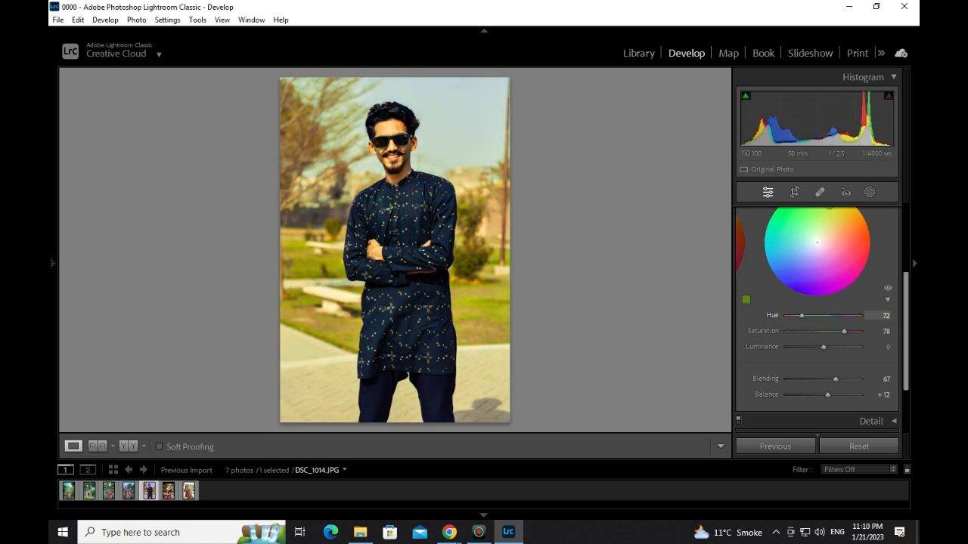
text(13)
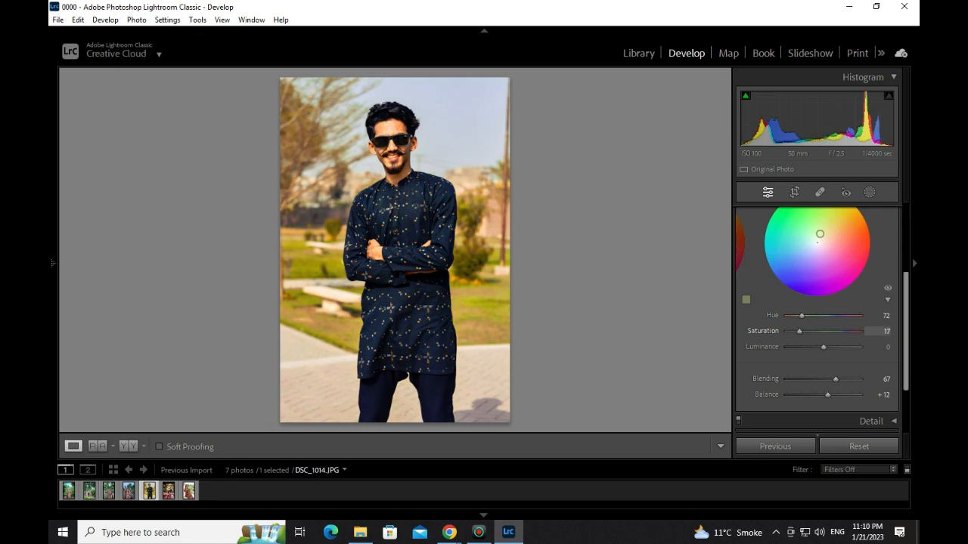
key(Tab)
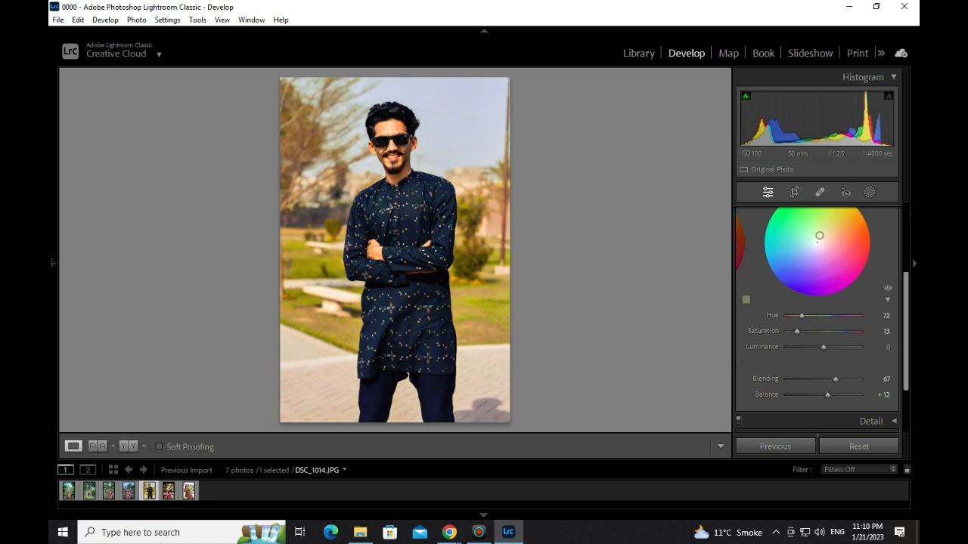
text(12-5)
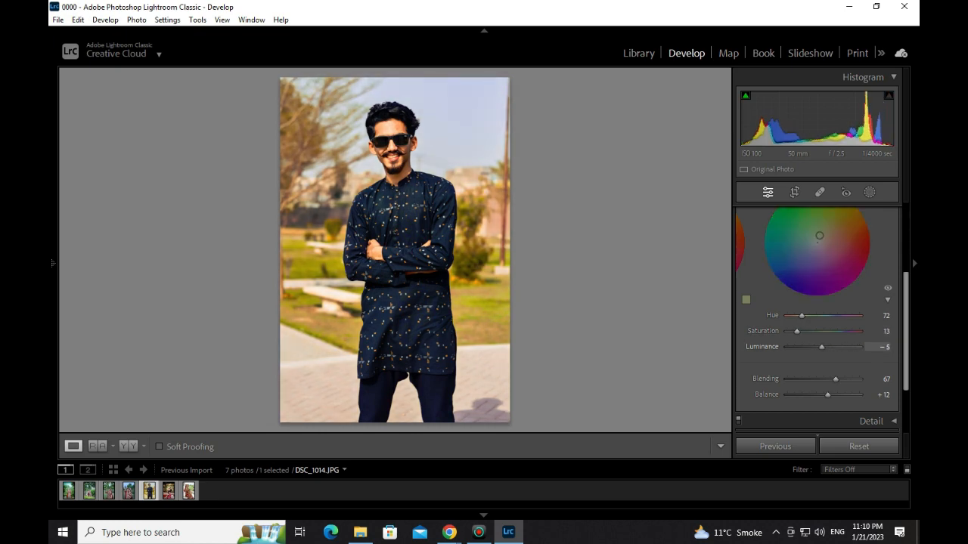
Step: Set the color grading blending to 62 and the balance to +10
key(Tab)
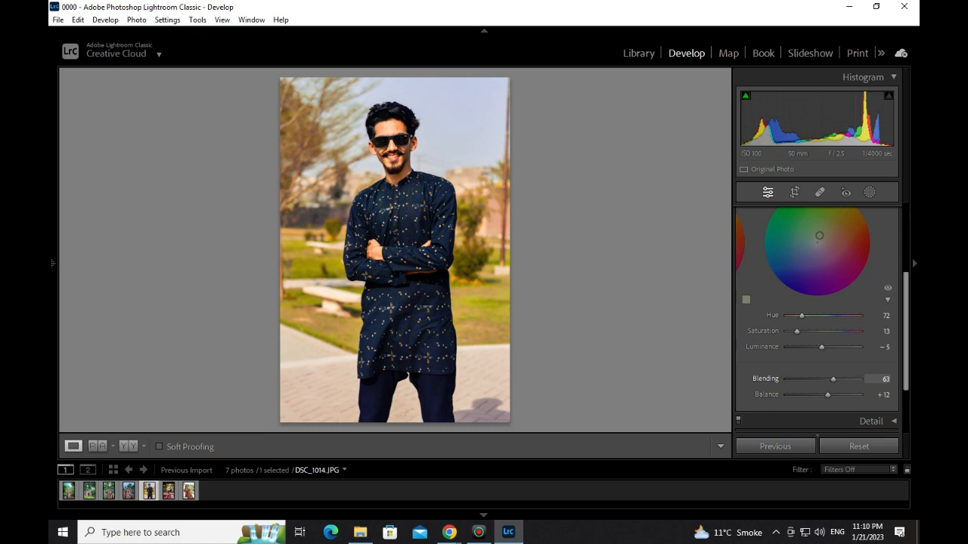
key(Tab)
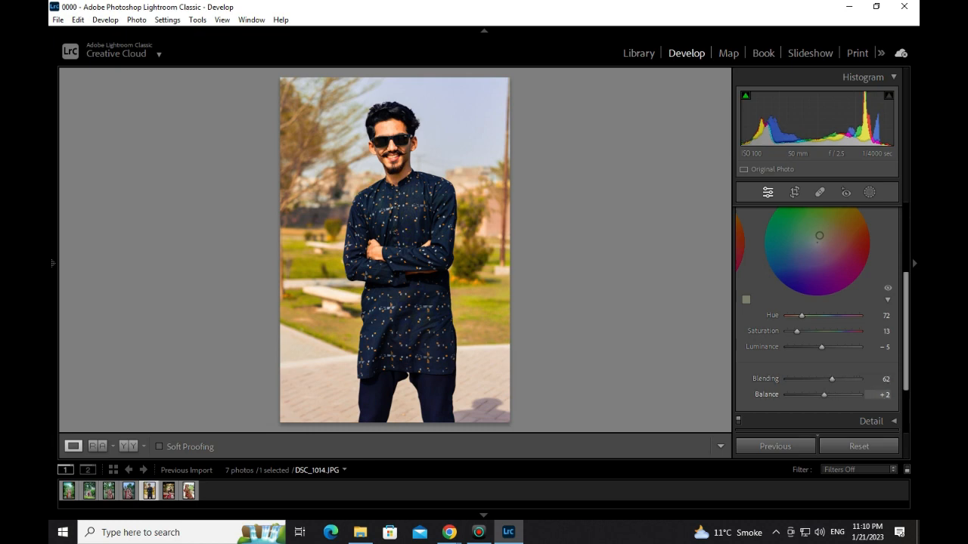
drag(824, 395, 824, 394)
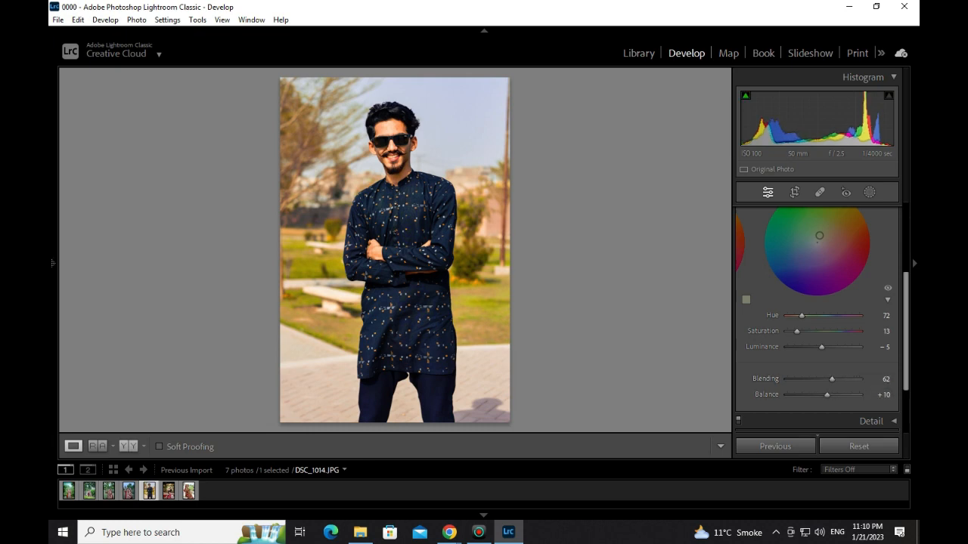
Step: Compare the portrait before and after editing side by side, inspect the face up close, and return to the single-photo view
key(y)
click(560, 151)
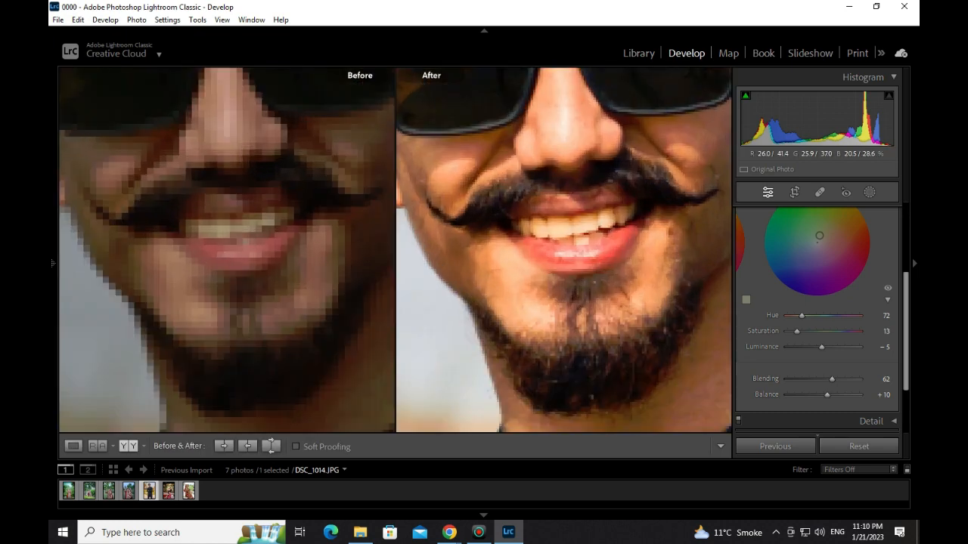
drag(560, 152, 561, 340)
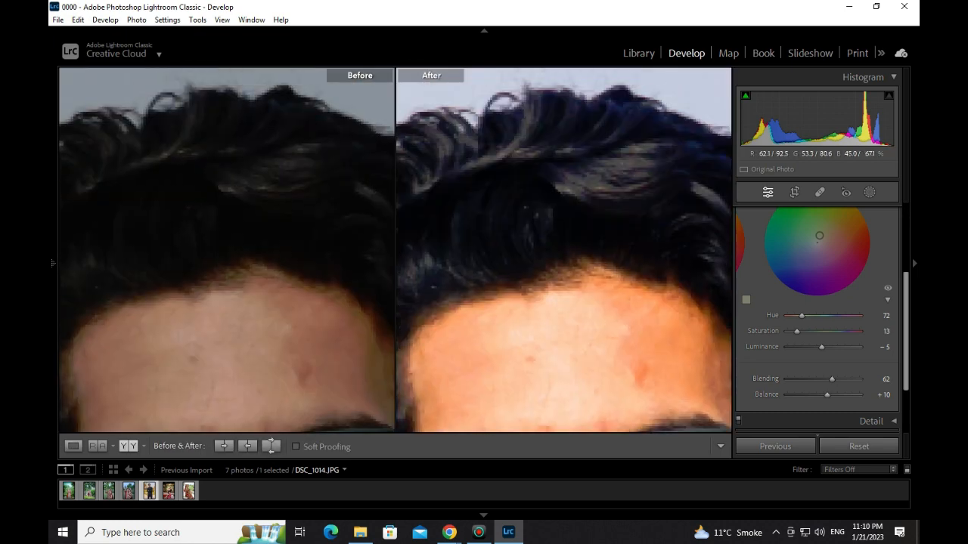
drag(559, 227, 559, 329)
click(559, 326)
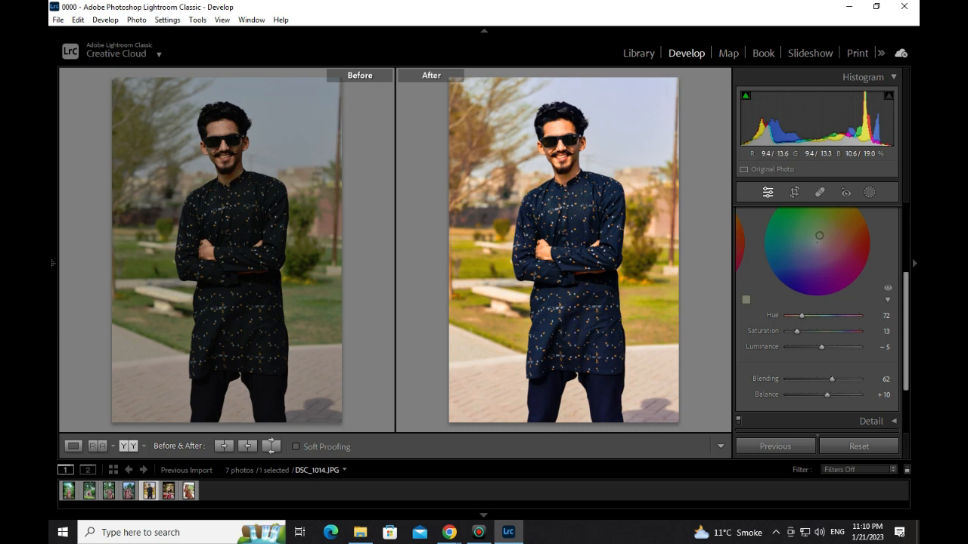
click(73, 445)
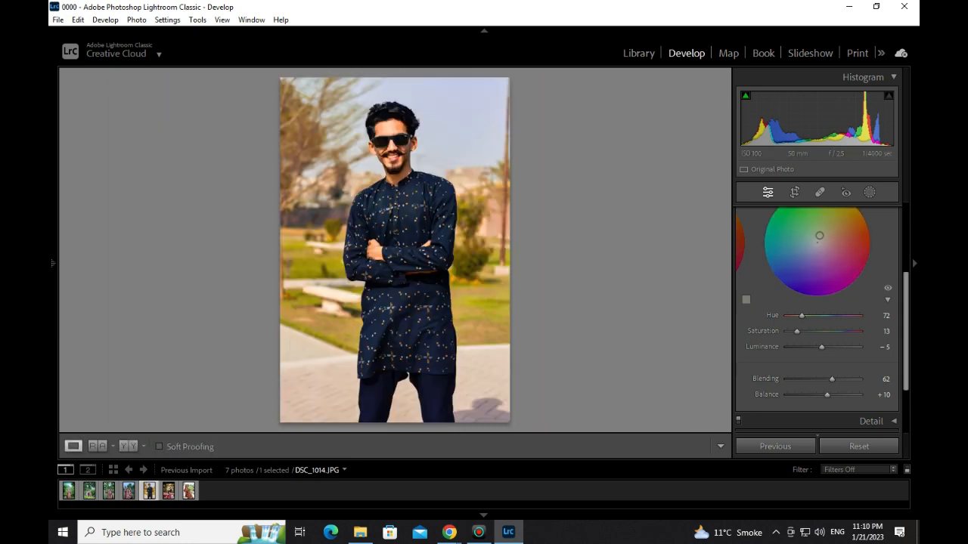
scroll(817, 318, down, 1)
scroll(817, 318, up, 3)
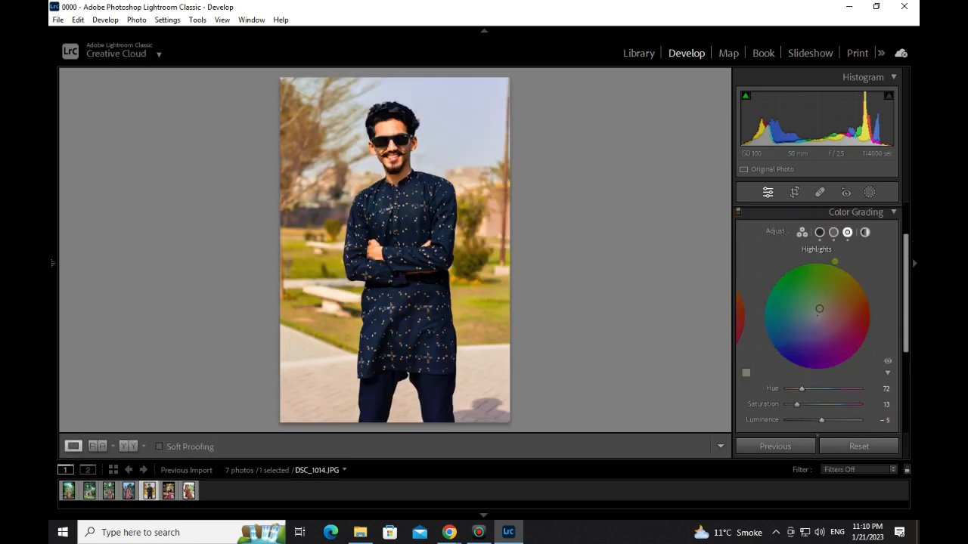
Step: Grade the man's portrait globally with hue 222 and saturation 25
scroll(817, 318, down, 2)
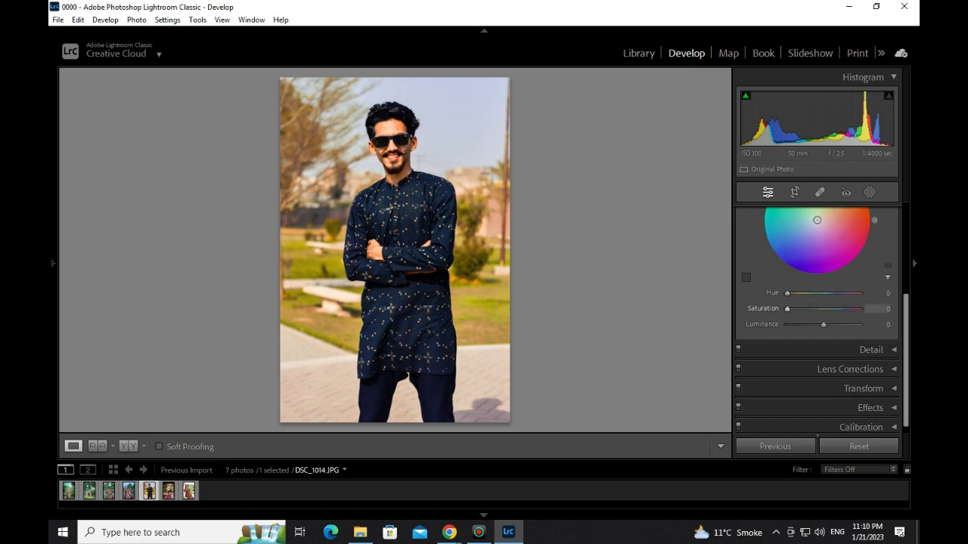
drag(816, 220, 844, 220)
mouse_move(787, 293)
mouse_down()
mouse_move(831, 293)
mouse_move(815, 308)
mouse_move(793, 308)
mouse_move(805, 308)
mouse_up()
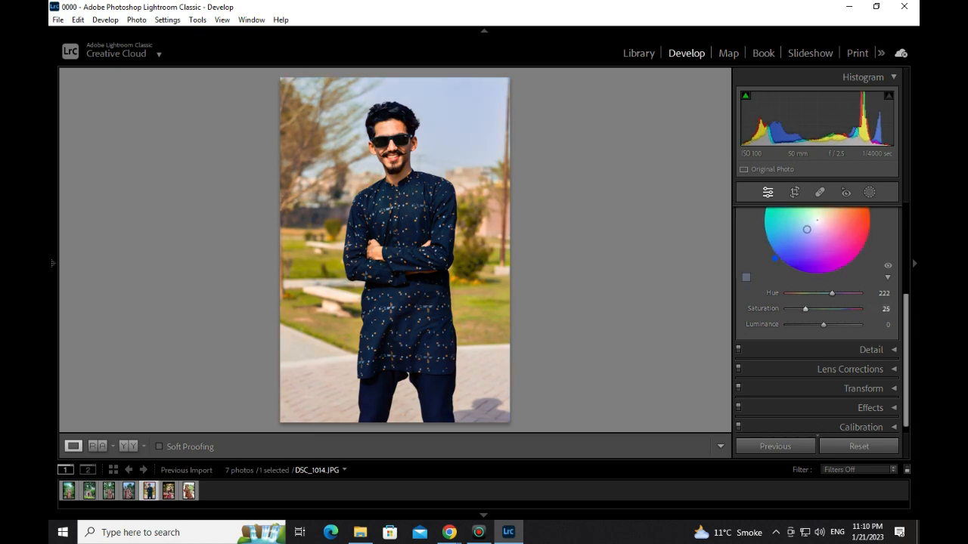
Step: Add a post-crop vignette with amount -37, midpoint 36, roundness -60 and feather 87
scroll(817, 317, up, 4)
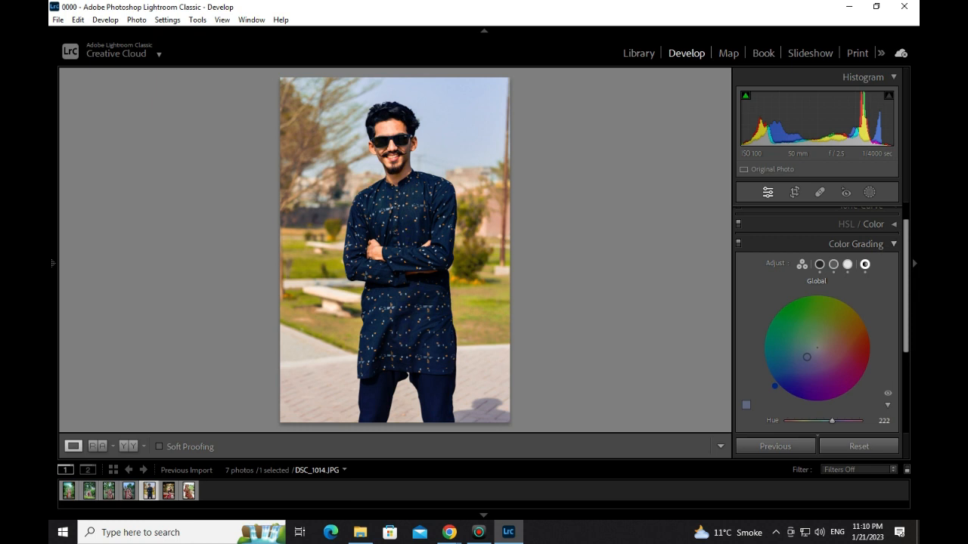
click(855, 244)
click(869, 346)
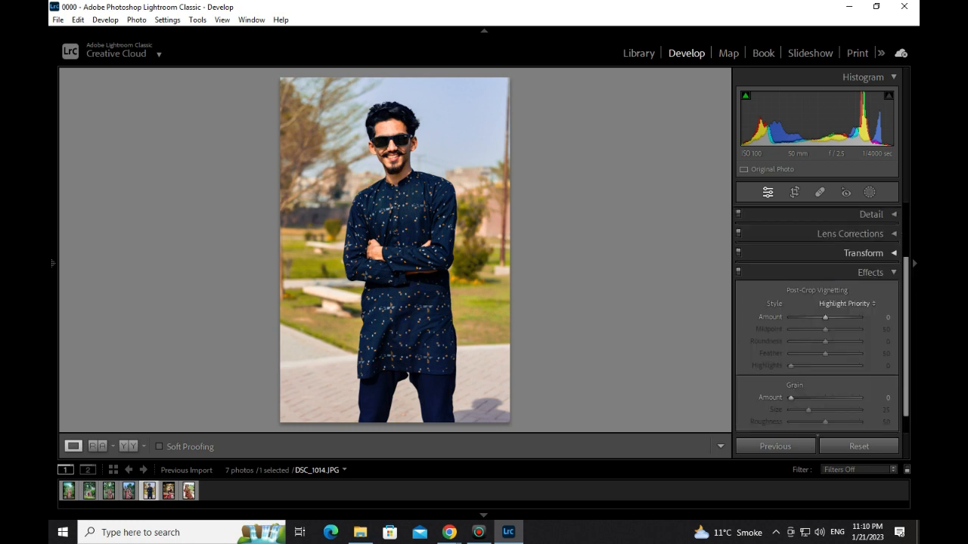
drag(825, 317, 859, 353)
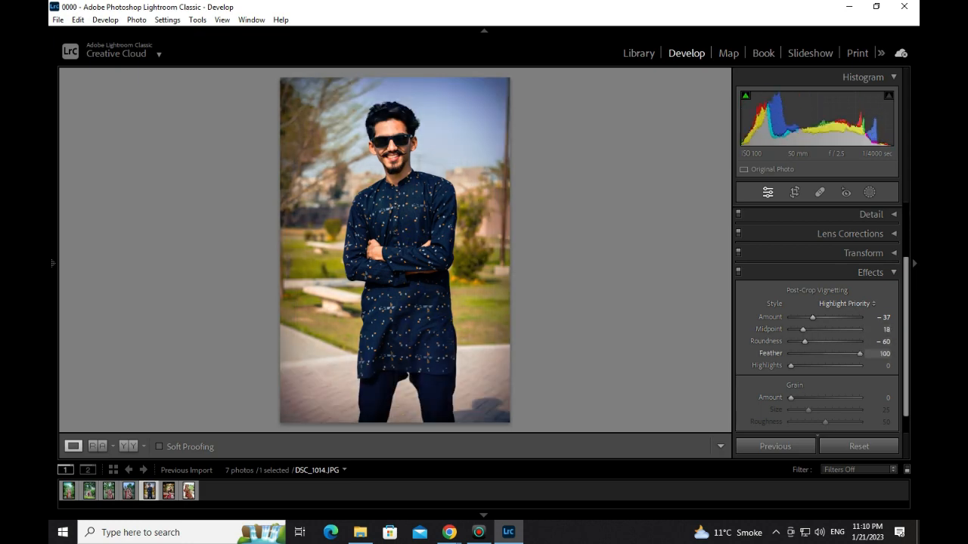
mouse_move(812, 318)
mouse_down()
mouse_move(803, 317)
mouse_move(830, 329)
mouse_move(814, 330)
mouse_move(812, 318)
mouse_up()
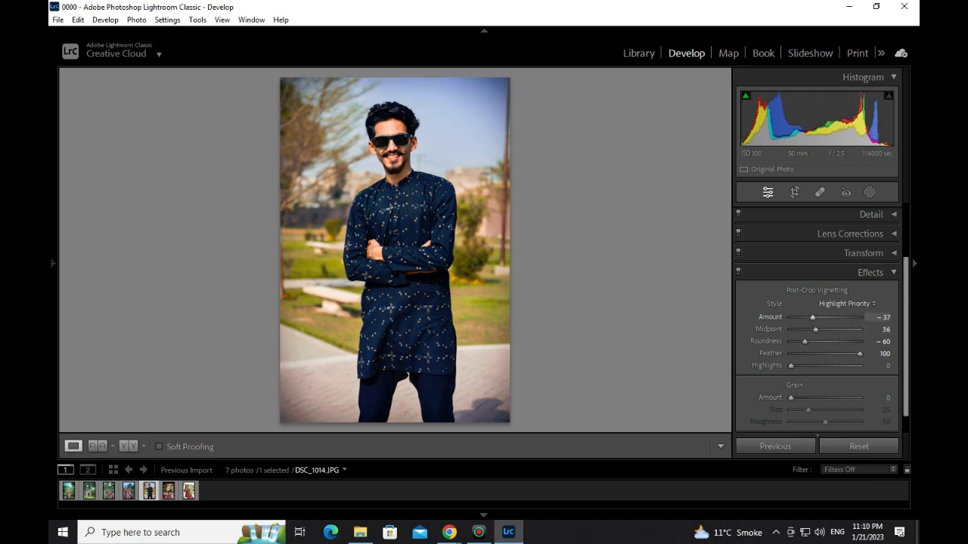
mouse_move(844, 353)
mouse_down()
mouse_move(830, 353)
mouse_move(851, 354)
mouse_up()
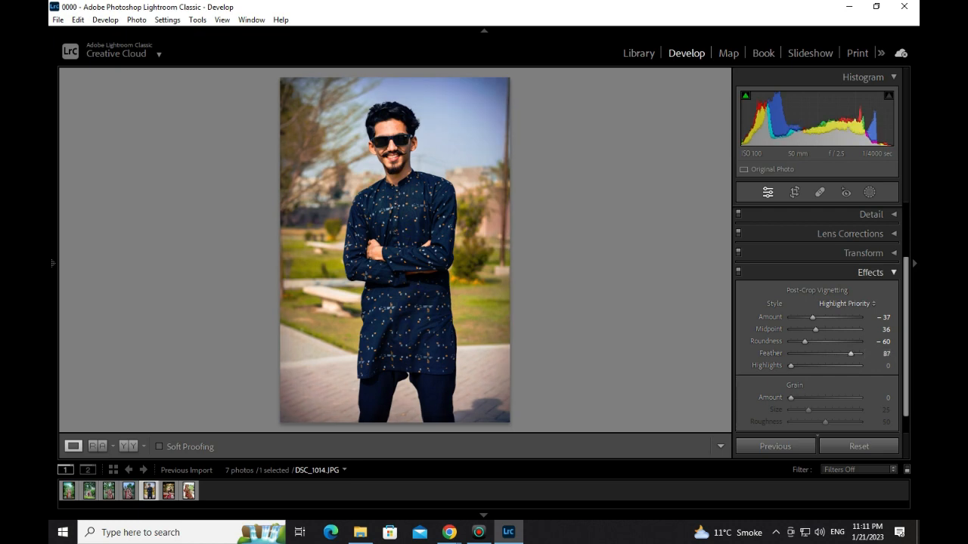
click(871, 272)
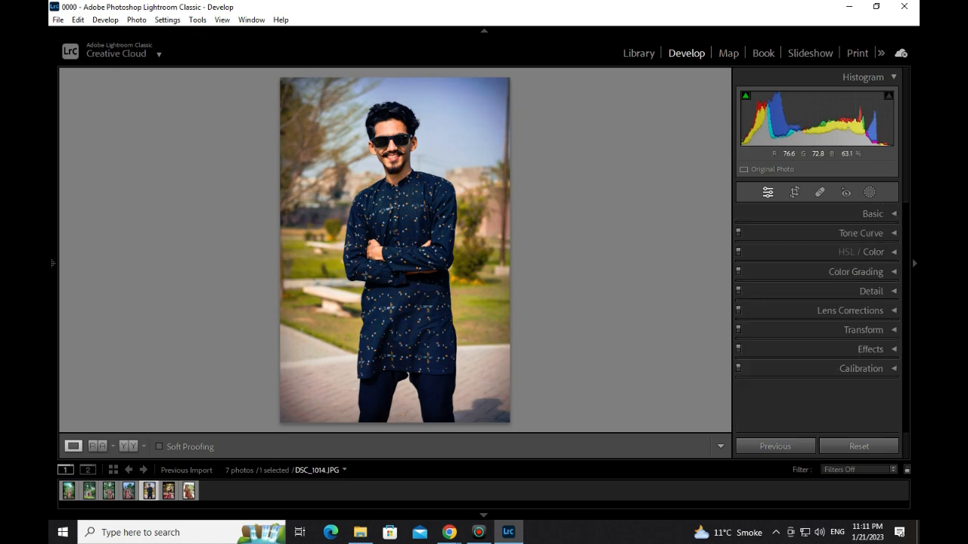
Step: Compare the vignetted portrait with the original side by side, check the face up close, and return to the single-photo view
key(y)
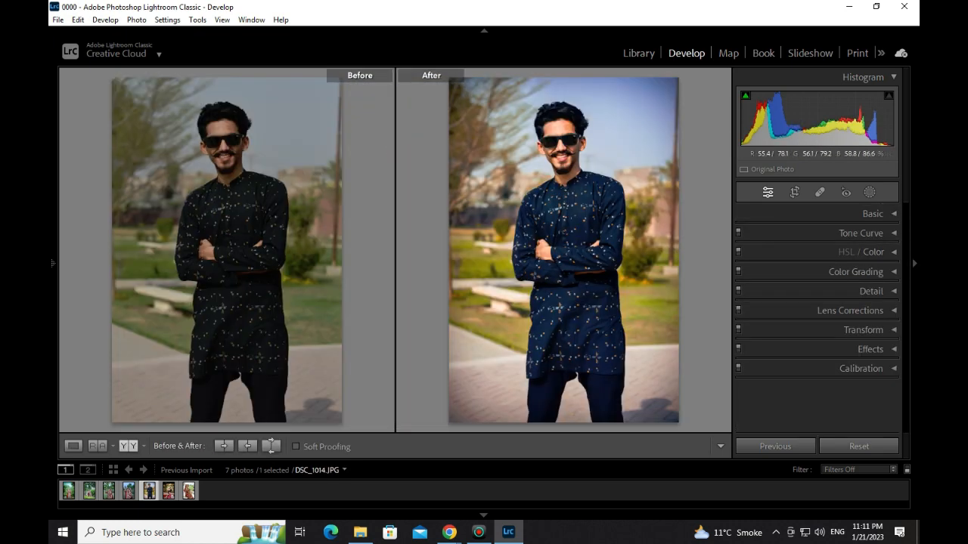
key(z)
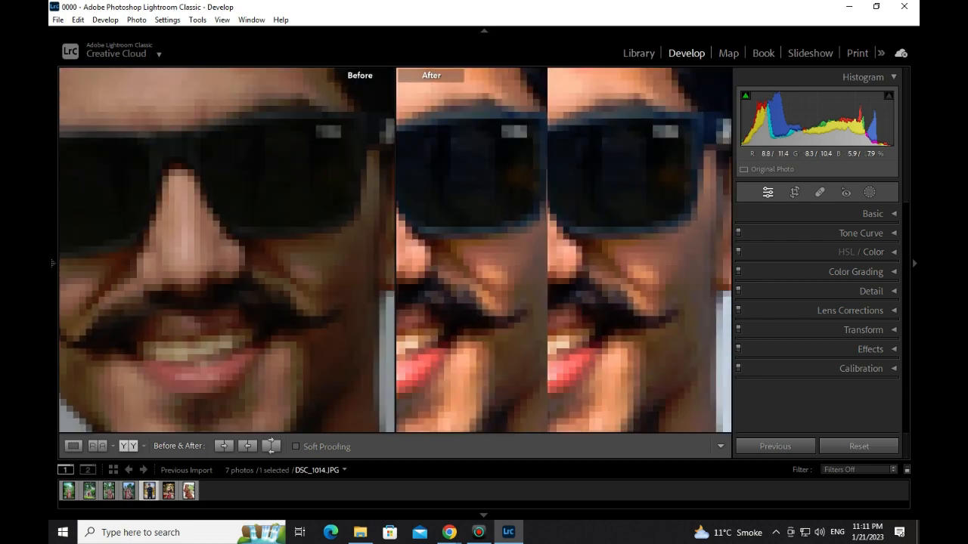
key(z)
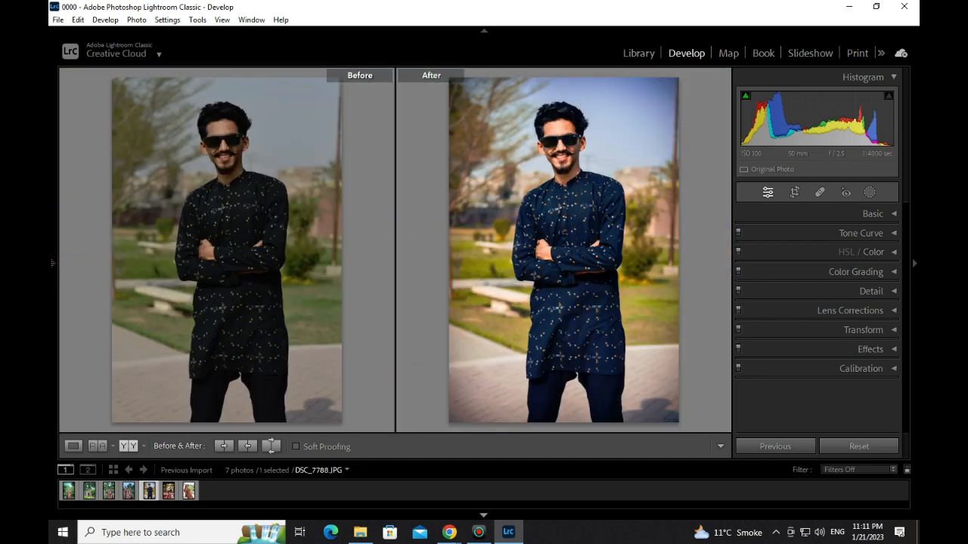
key(y)
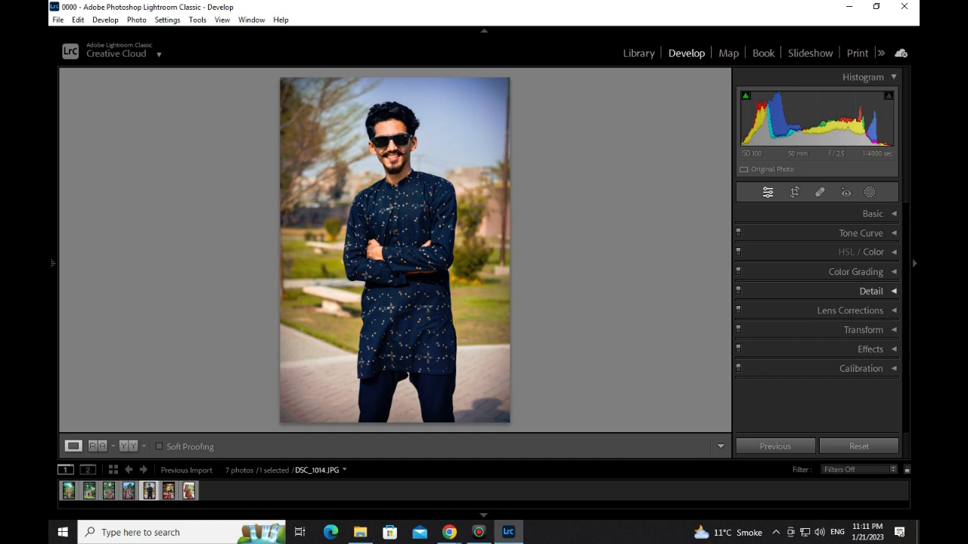
Step: Toggle the HSL color adjustments off and on repeatedly to judge their effect on the portrait
click(738, 252)
click(738, 252)
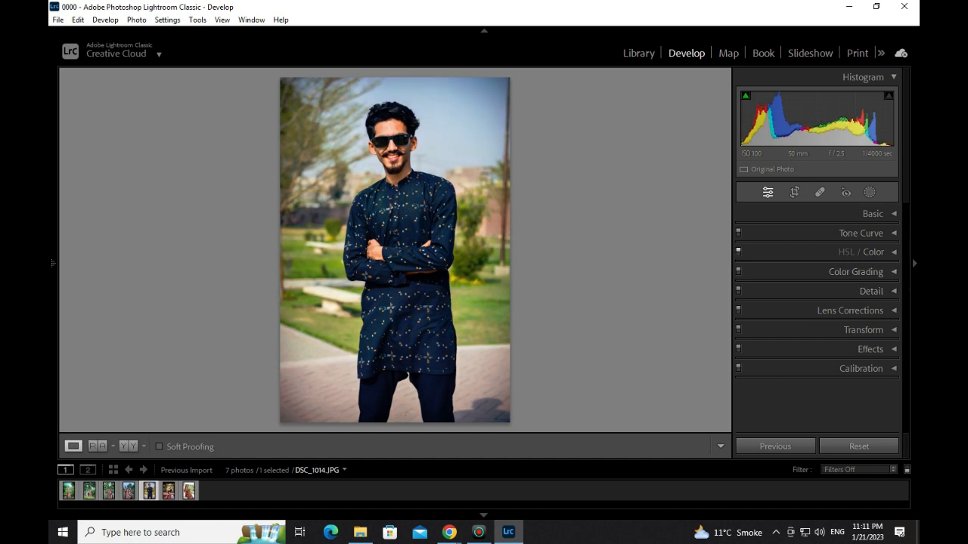
click(738, 251)
click(737, 251)
click(738, 252)
click(738, 252)
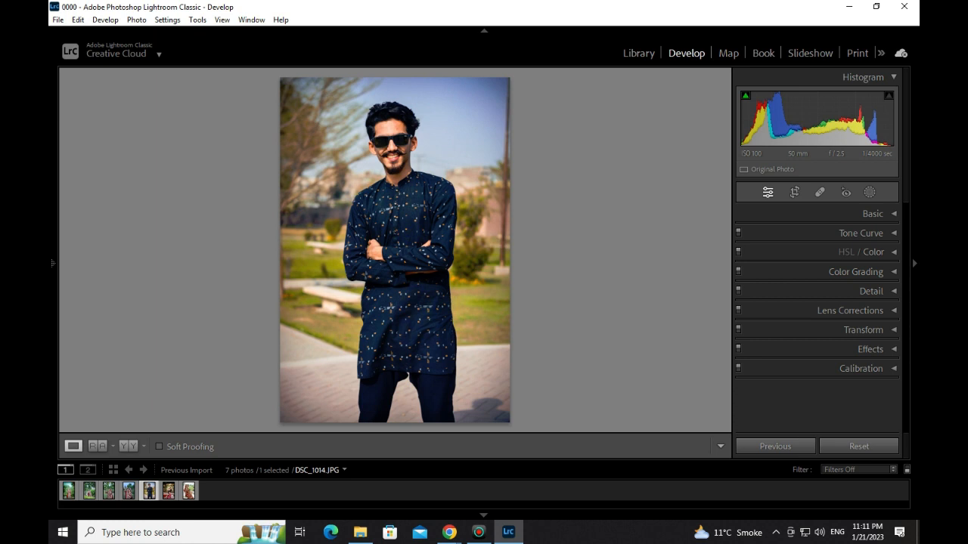
Step: Switch to the Google Meet window to check the presentation and participants, then minimize it to return to Lightroom
mouse_move(449, 532)
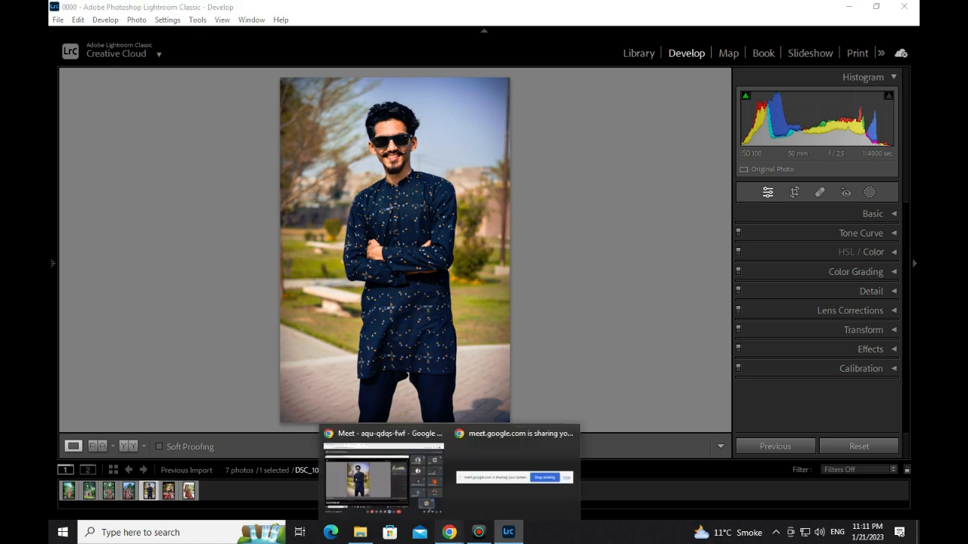
click(382, 470)
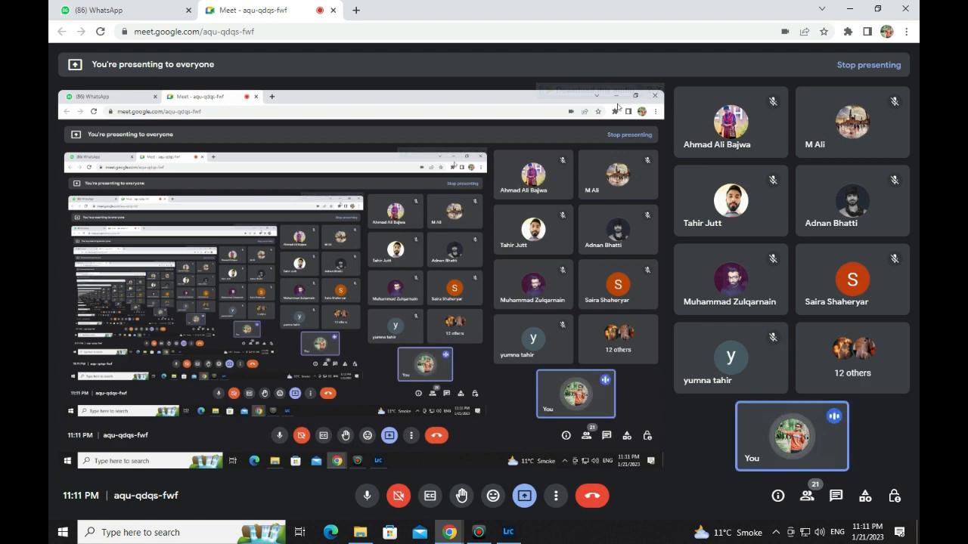
click(849, 9)
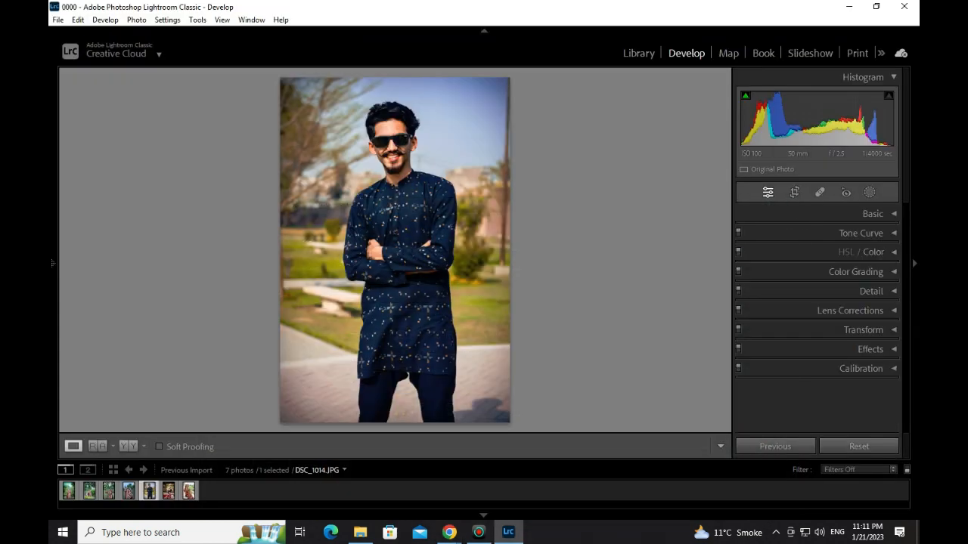
Step: Select the first four photos in the filmstrip and synchronize the first bride photo's settings across them
click(69, 491)
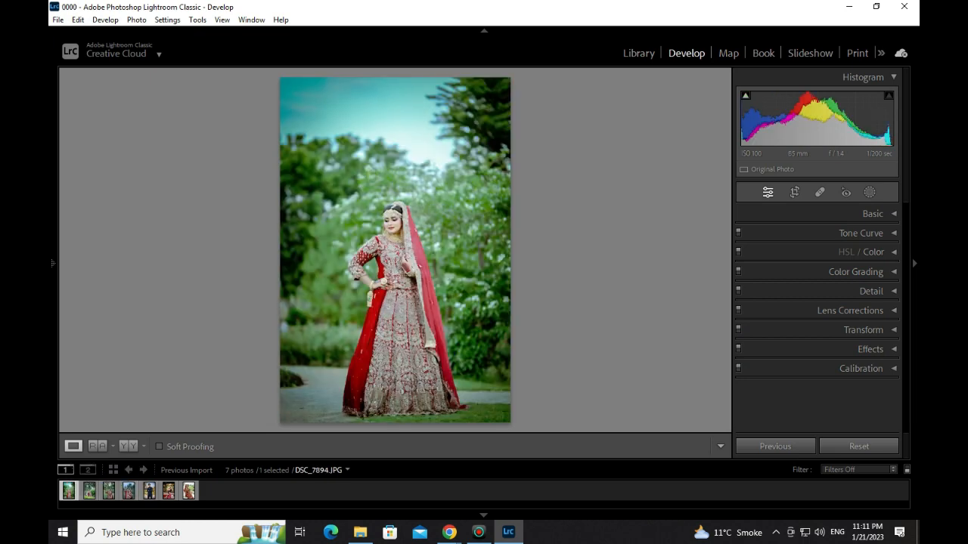
shift+click(128, 490)
click(779, 446)
key(Return)
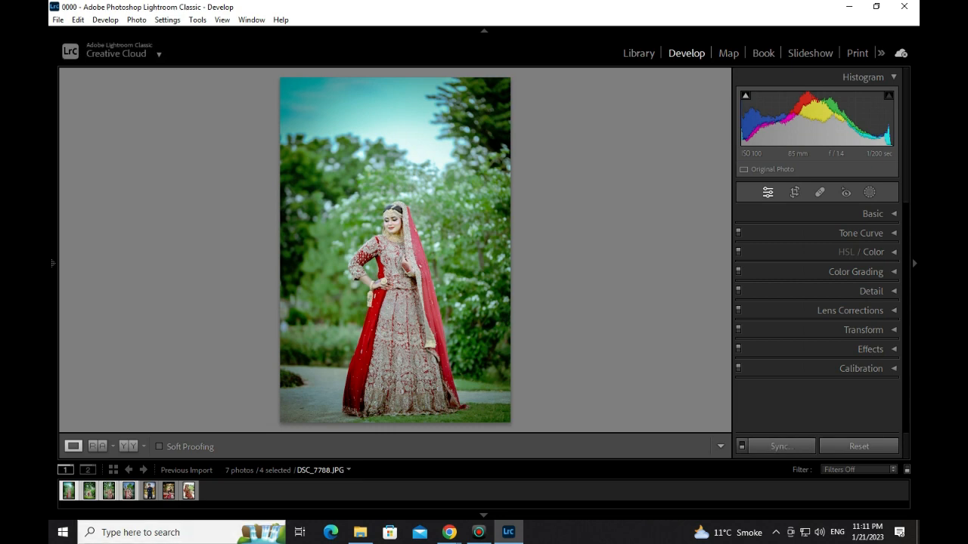
Step: Review the other three bride photos one after another, ending on DSC_7894.JPG
key(Right)
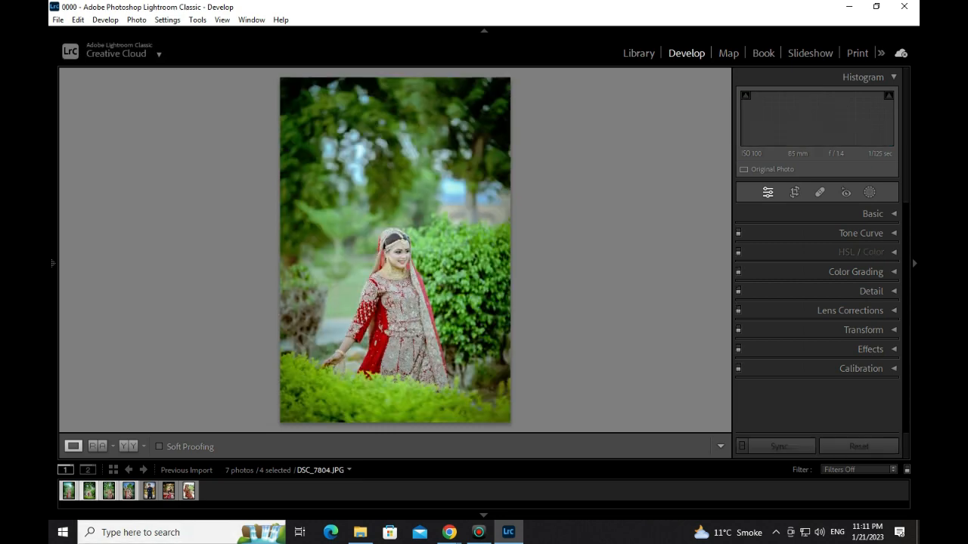
key(Right)
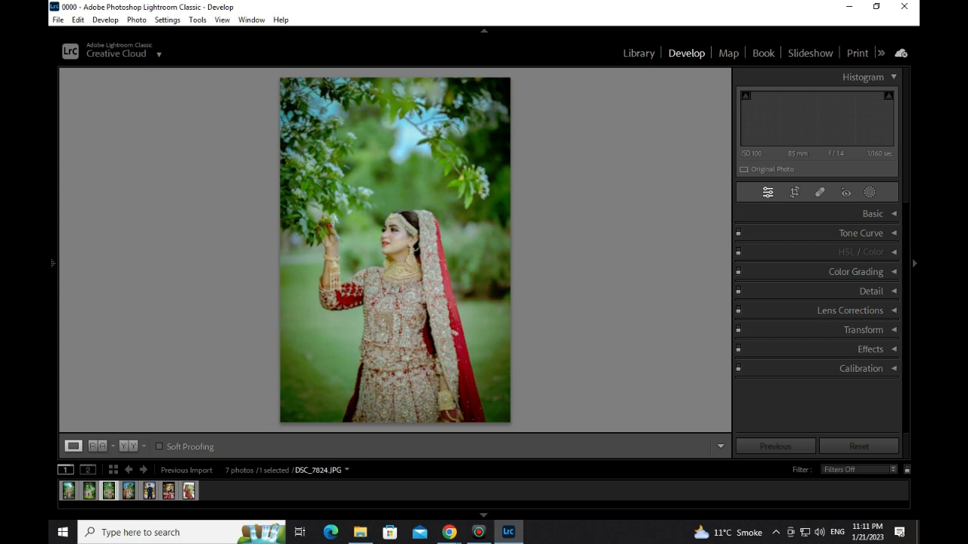
key(Right)
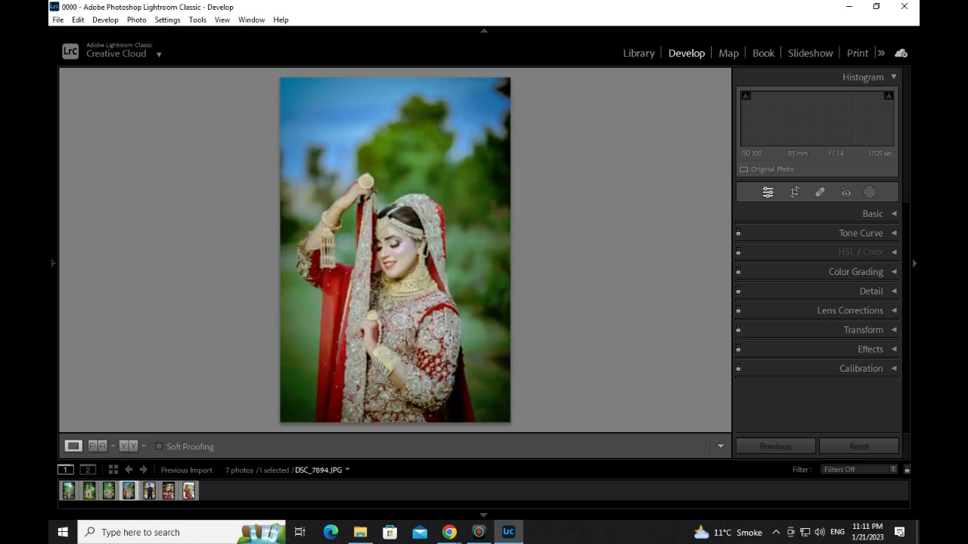
Step: On DSC_7804.JPG, set the global color grading to hue 57 and saturation 14, checking the bride's face up close
click(89, 490)
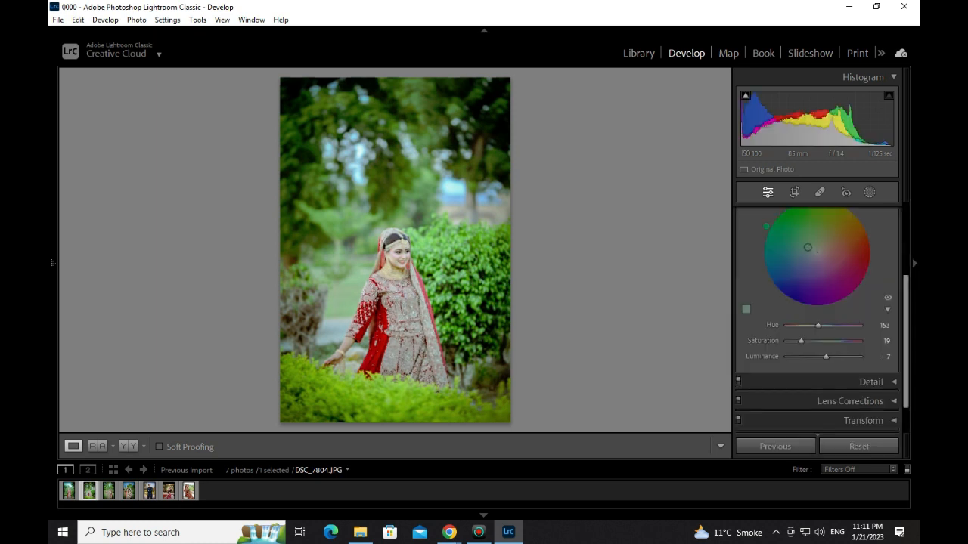
mouse_move(807, 247)
mouse_down()
mouse_move(835, 243)
mouse_move(822, 245)
mouse_up()
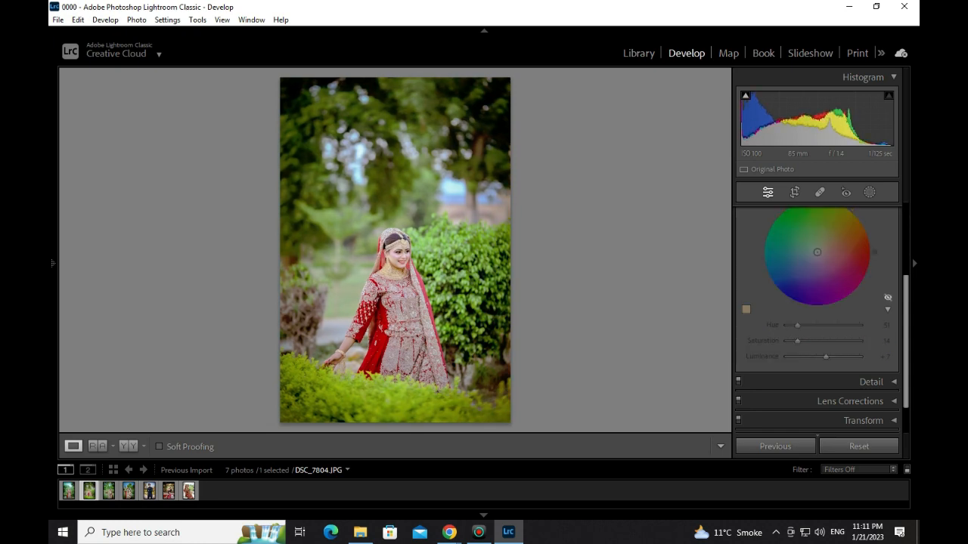
click(419, 259)
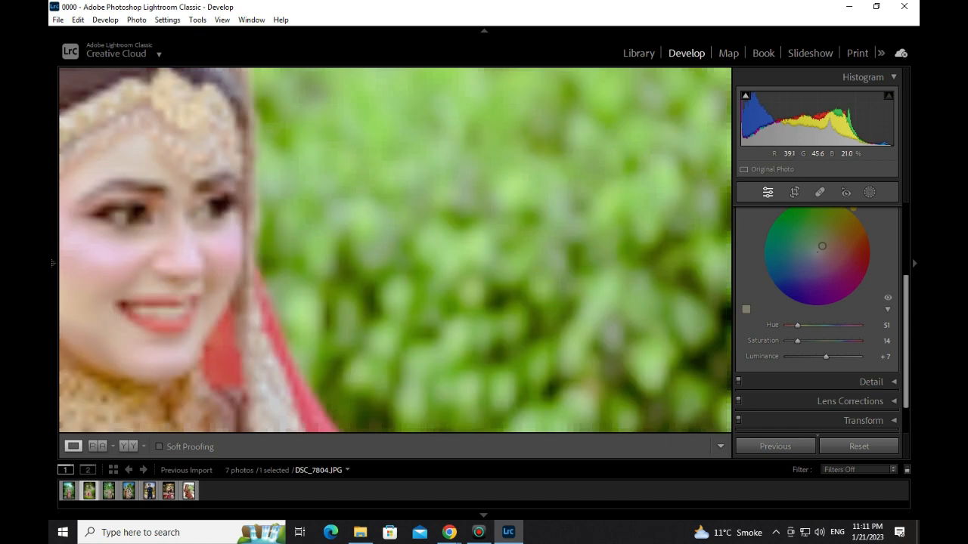
drag(420, 258, 680, 260)
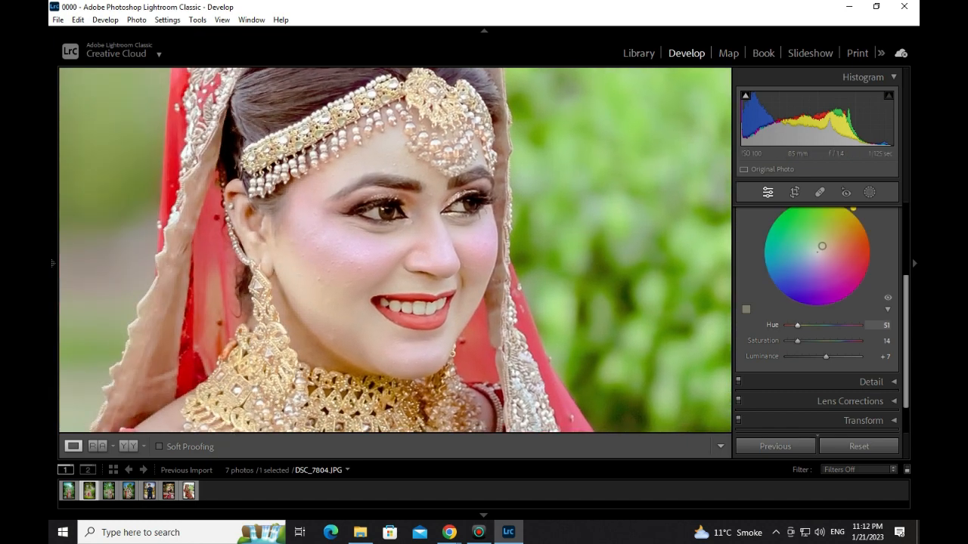
drag(759, 251, 857, 211)
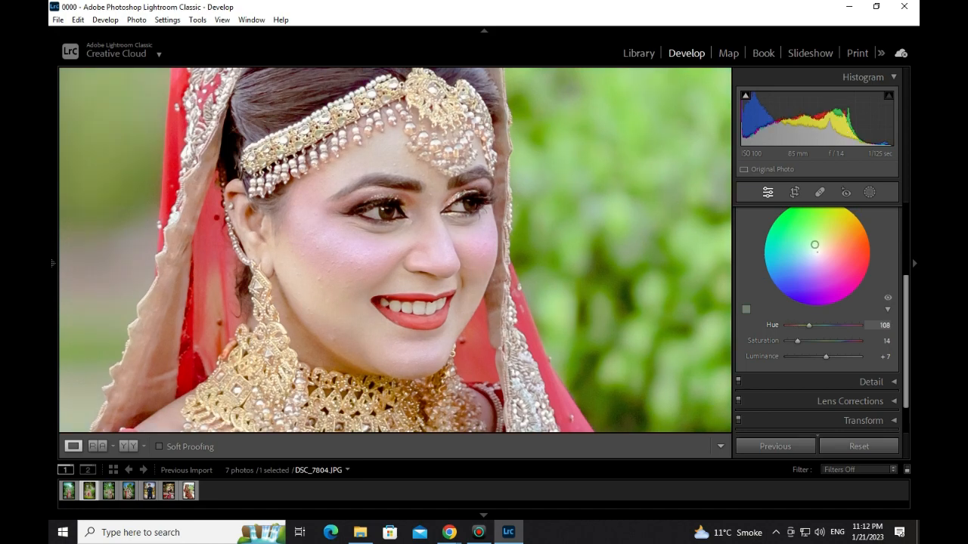
drag(809, 325, 812, 326)
click(469, 261)
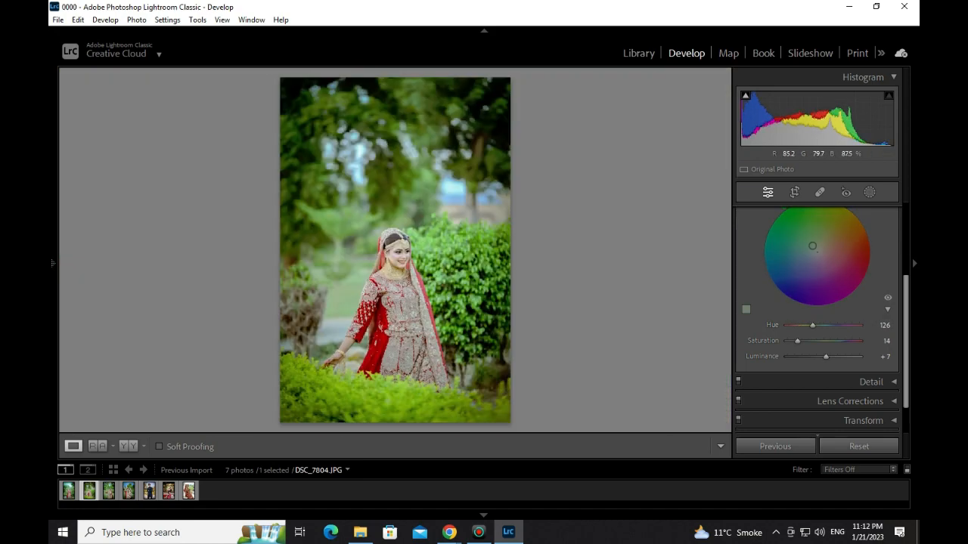
drag(812, 247, 821, 246)
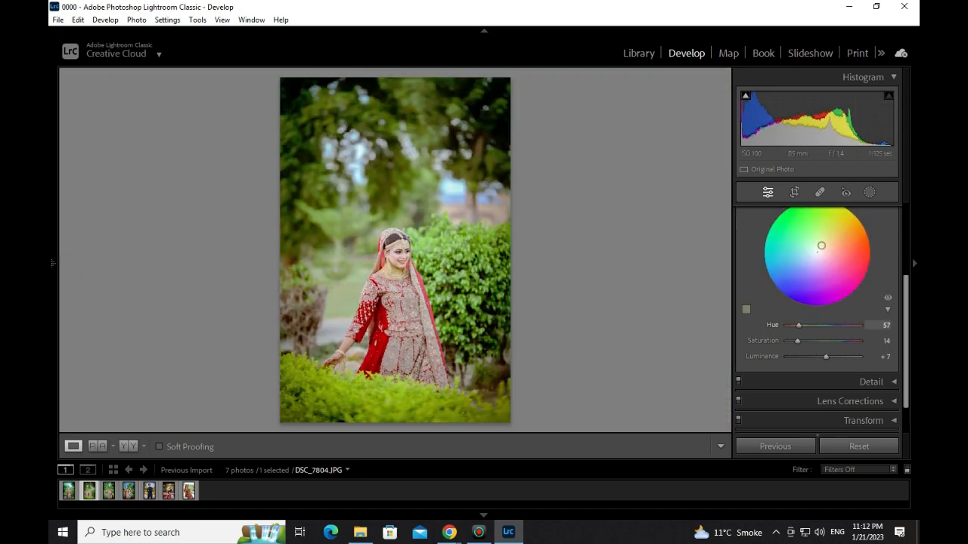
Step: Set the midtones color grading of DSC_7804.JPG to hue 54 and saturation 13
scroll(822, 318, up, 2)
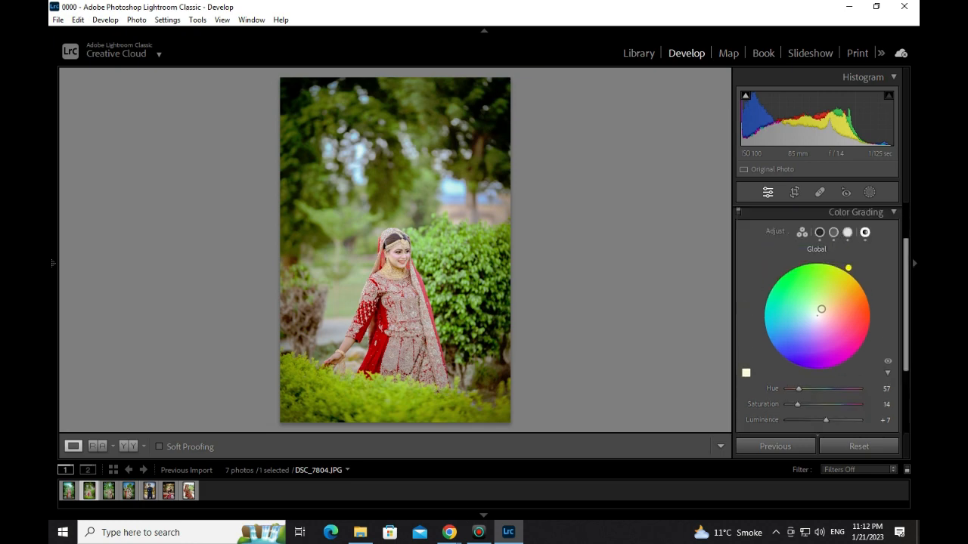
click(833, 232)
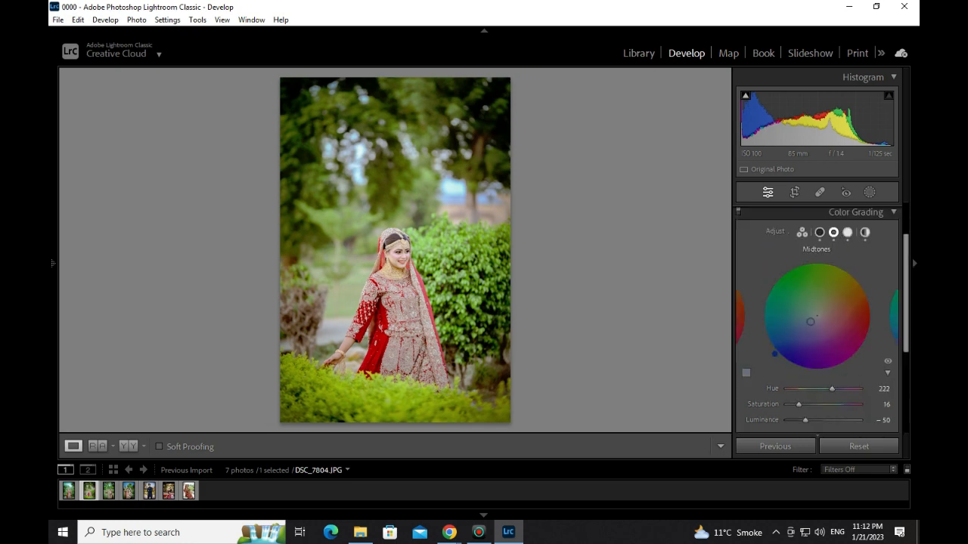
scroll(821, 317, down, 1)
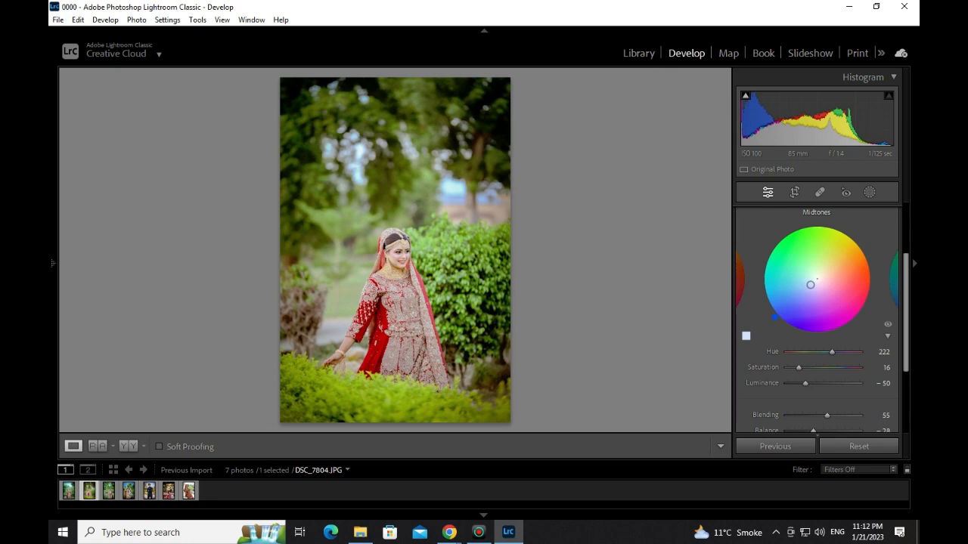
drag(831, 353, 801, 352)
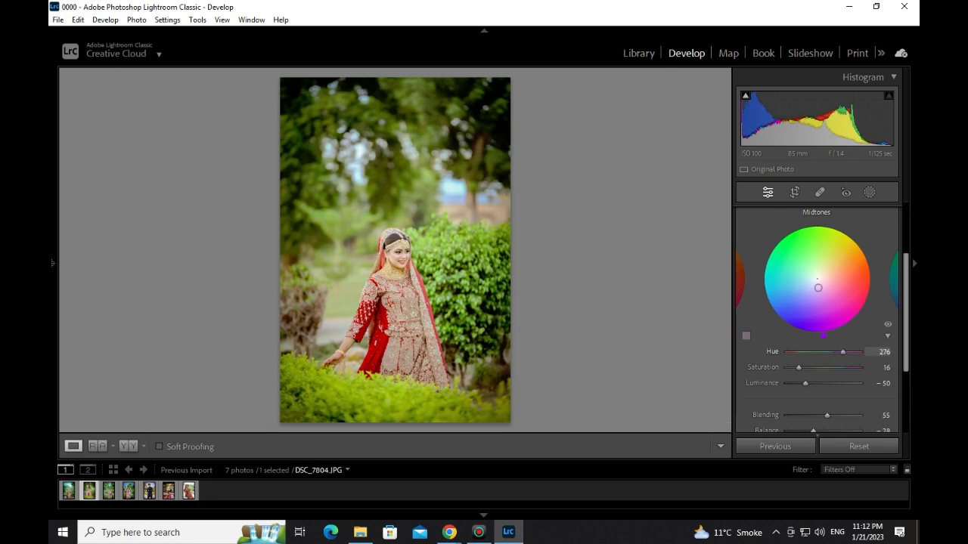
mouse_move(818, 287)
mouse_down()
mouse_move(811, 272)
mouse_move(824, 273)
mouse_move(812, 285)
mouse_move(821, 274)
mouse_up()
Step: Set the shadows color grading of DSC_7804.JPG to hue 54, saturation 7 and luminance -3
scroll(821, 274, up, 1)
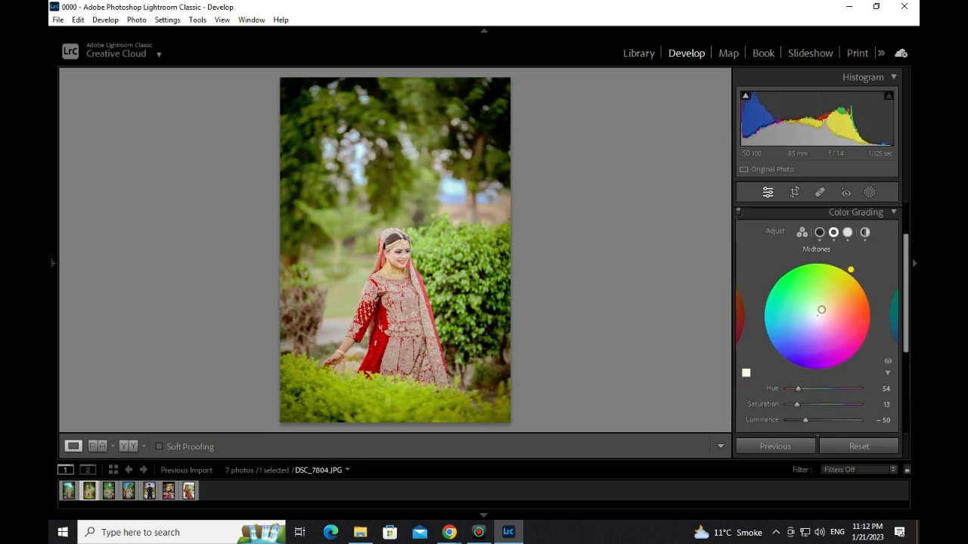
click(819, 232)
scroll(816, 302, down, 1)
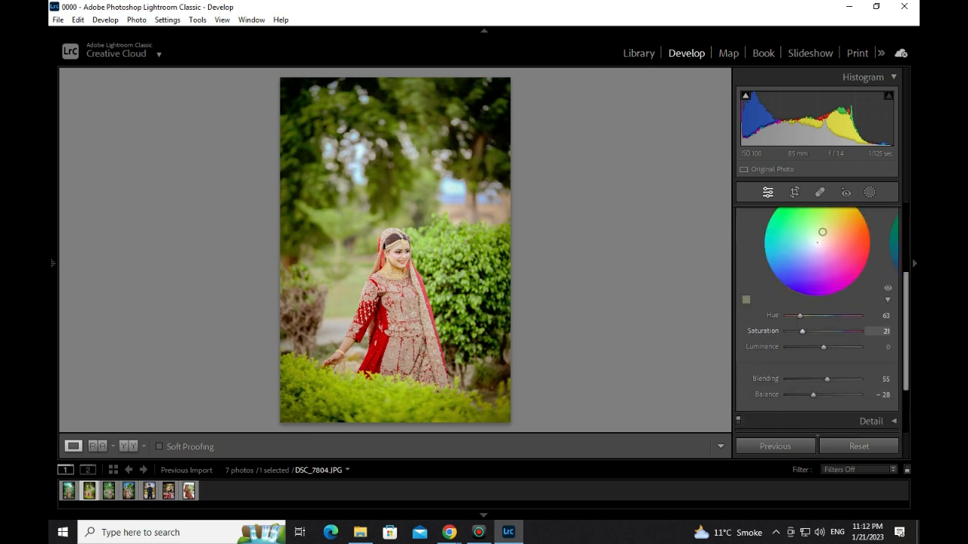
mouse_move(822, 232)
mouse_down()
mouse_move(828, 220)
mouse_move(818, 240)
mouse_up()
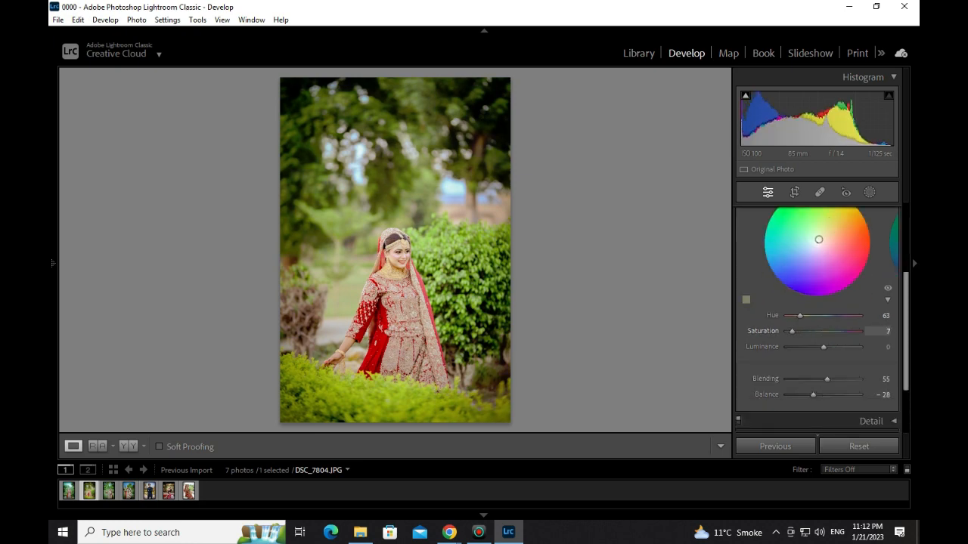
mouse_move(799, 316)
mouse_down()
mouse_move(834, 315)
mouse_move(797, 315)
mouse_up()
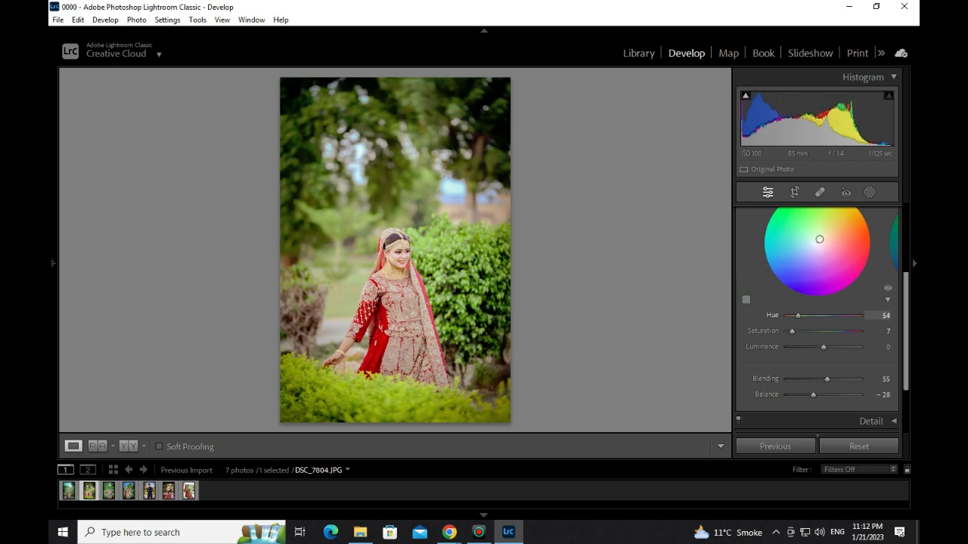
drag(885, 346, 878, 346)
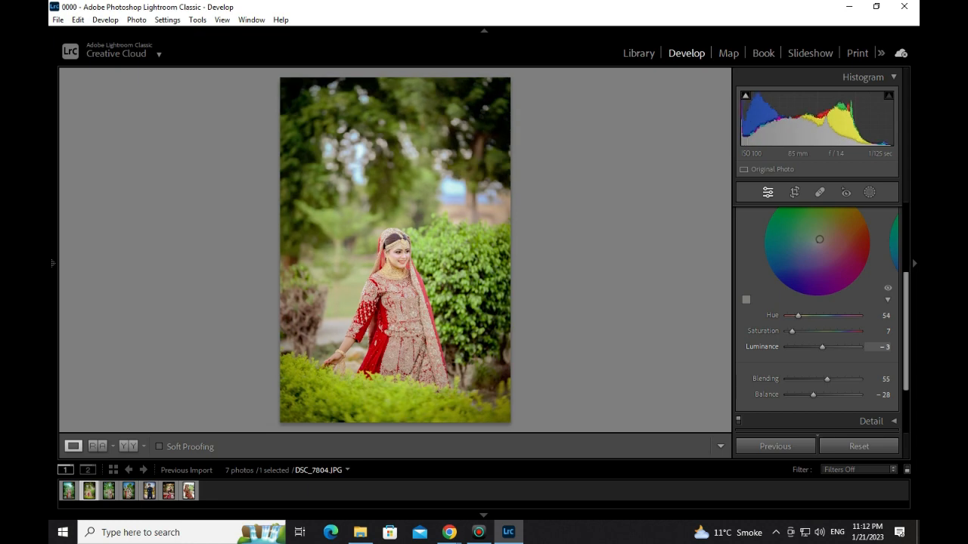
Step: Compare DSC_7804.JPG before and after the edits side by side, zoomed in on the bride's face
click(129, 446)
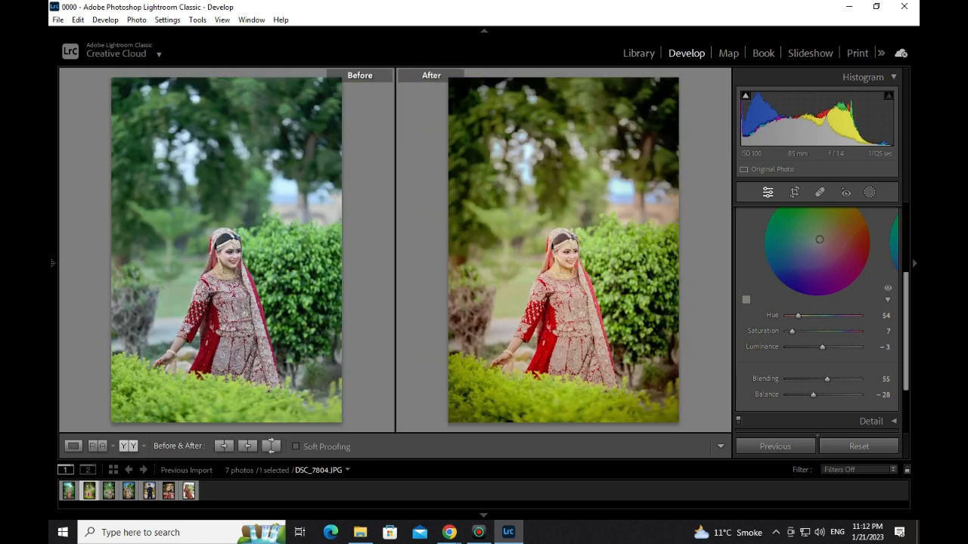
click(553, 264)
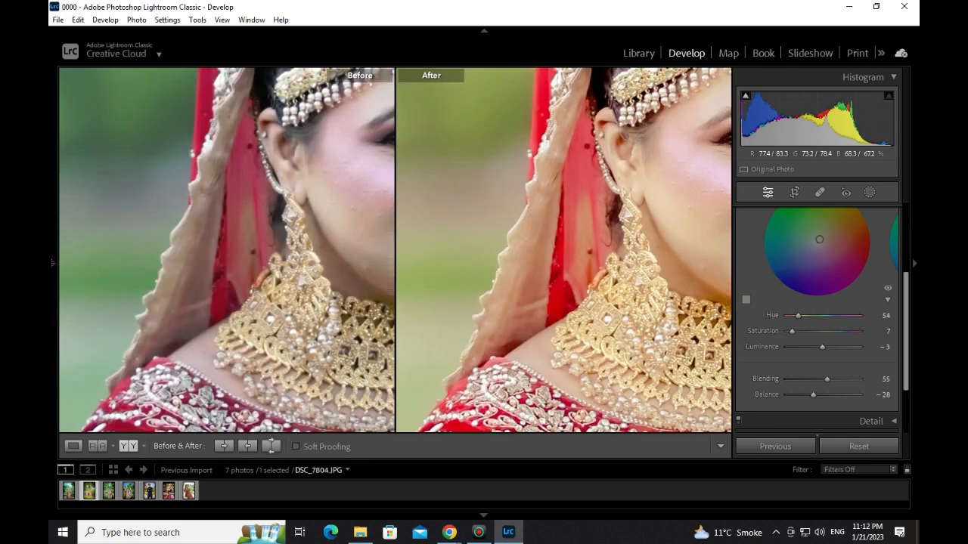
drag(553, 265, 376, 394)
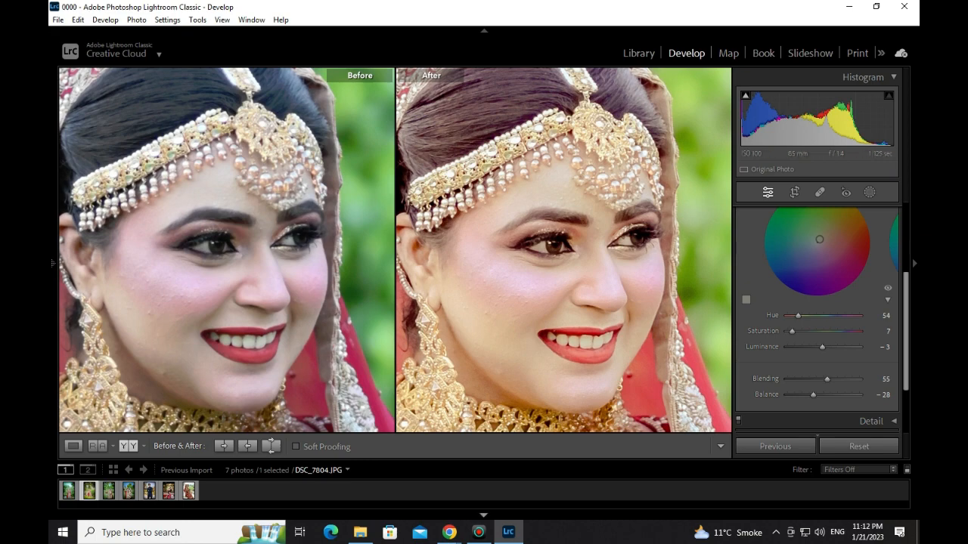
Step: Switch to the Google Meet call, look through the full participant list, close it and return to Lightroom Classic
mouse_move(449, 532)
click(383, 484)
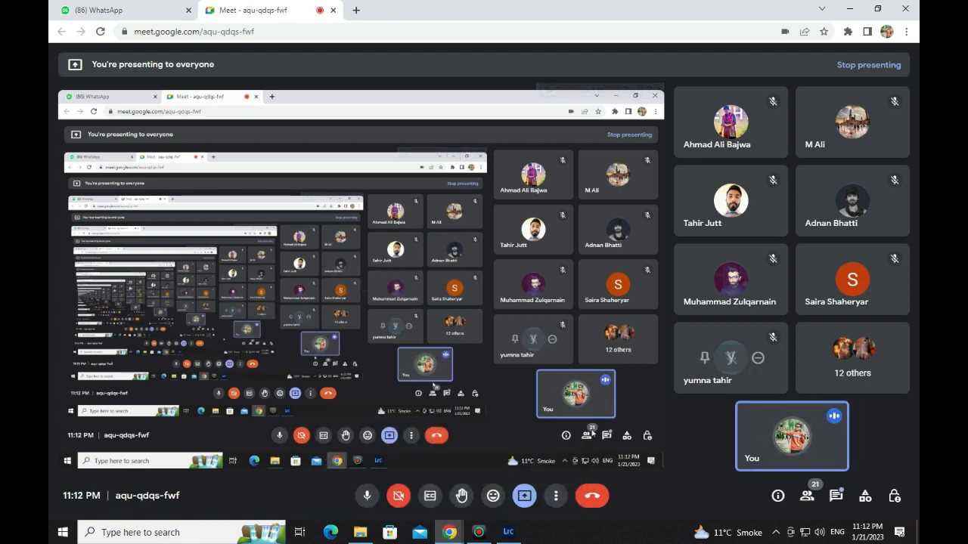
click(806, 495)
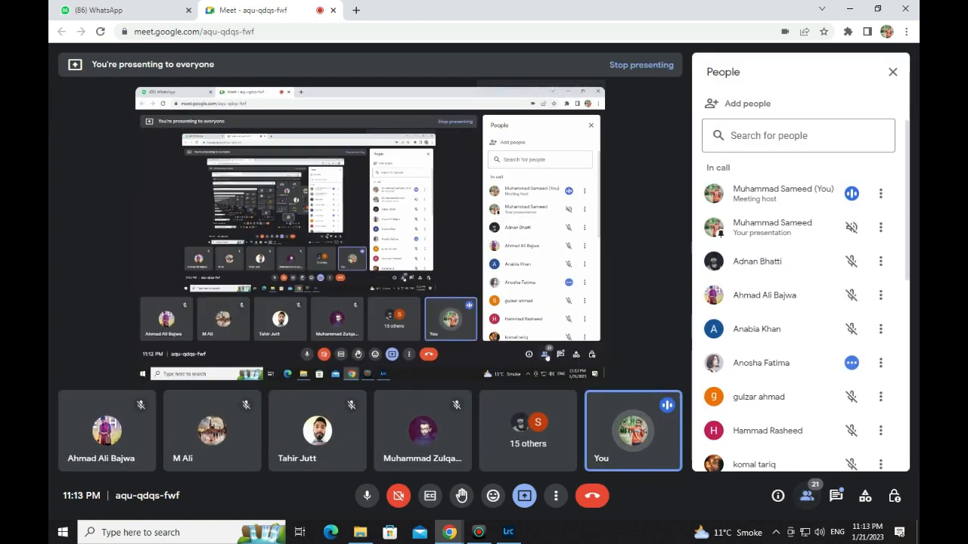
scroll(801, 318, down, 5)
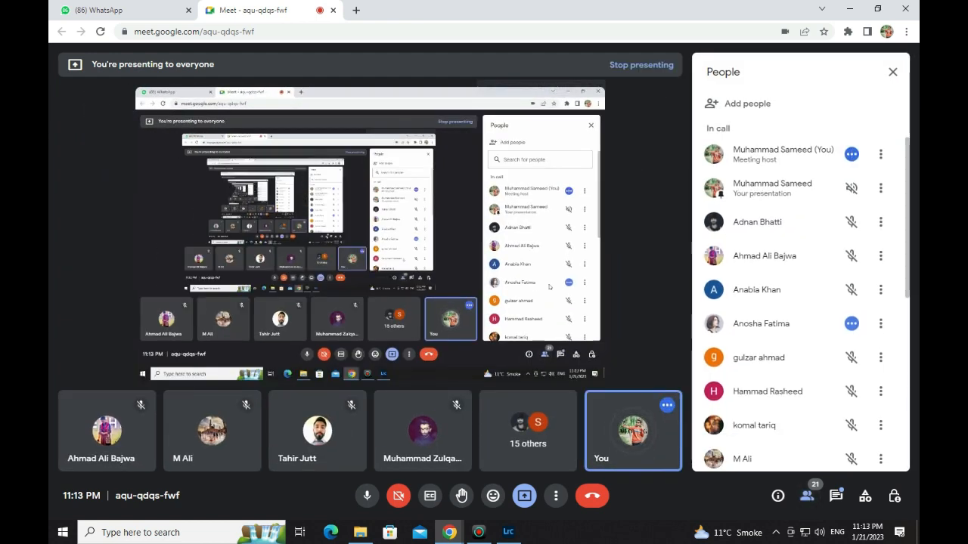
scroll(801, 317, down, 3)
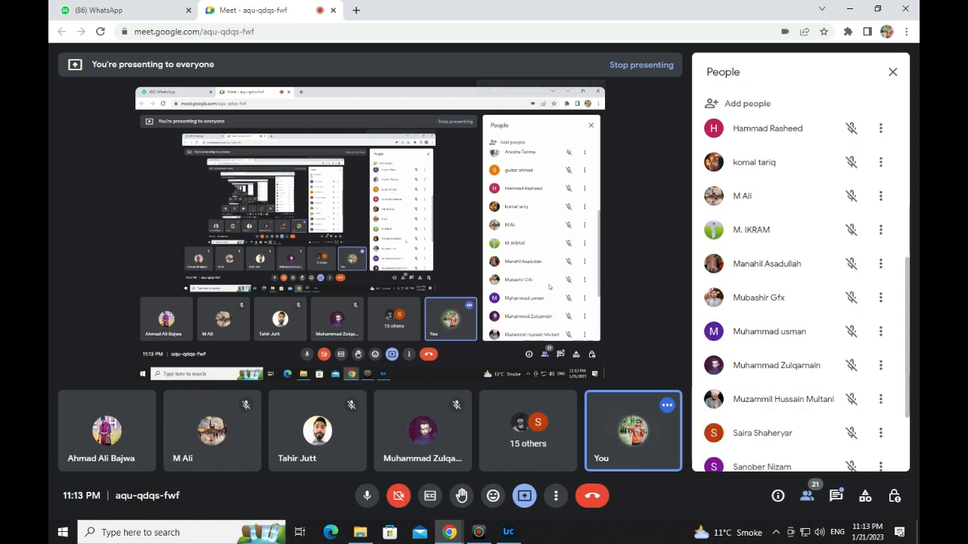
scroll(802, 317, down, 2)
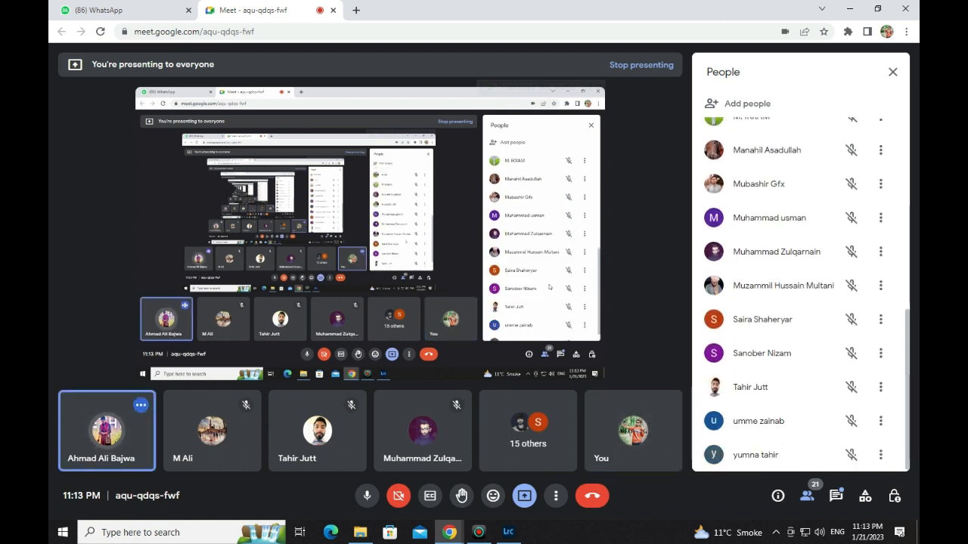
scroll(802, 317, up, 10)
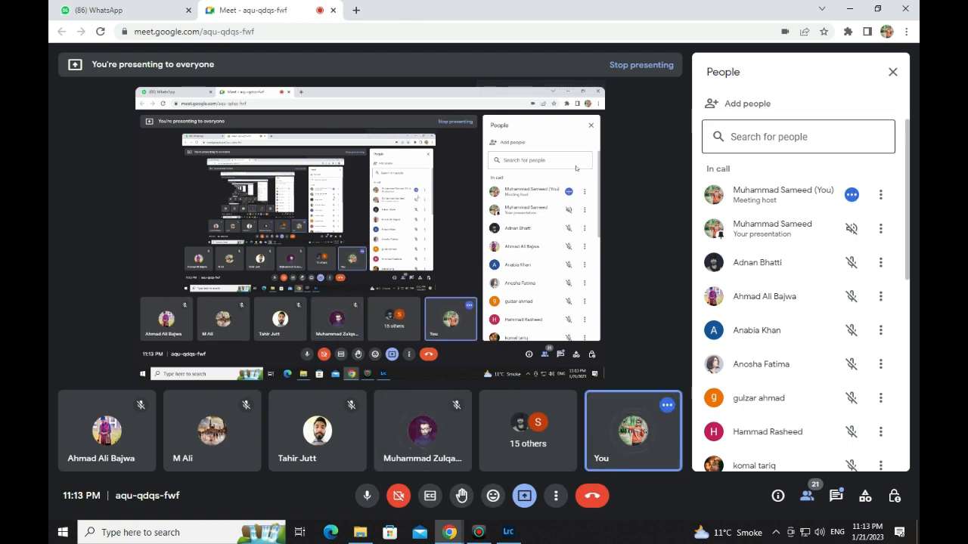
click(892, 71)
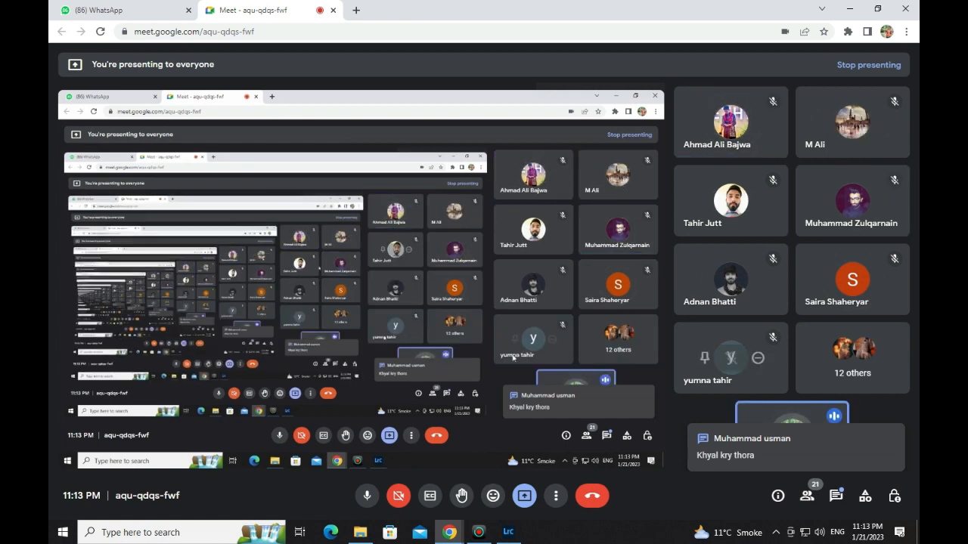
click(508, 533)
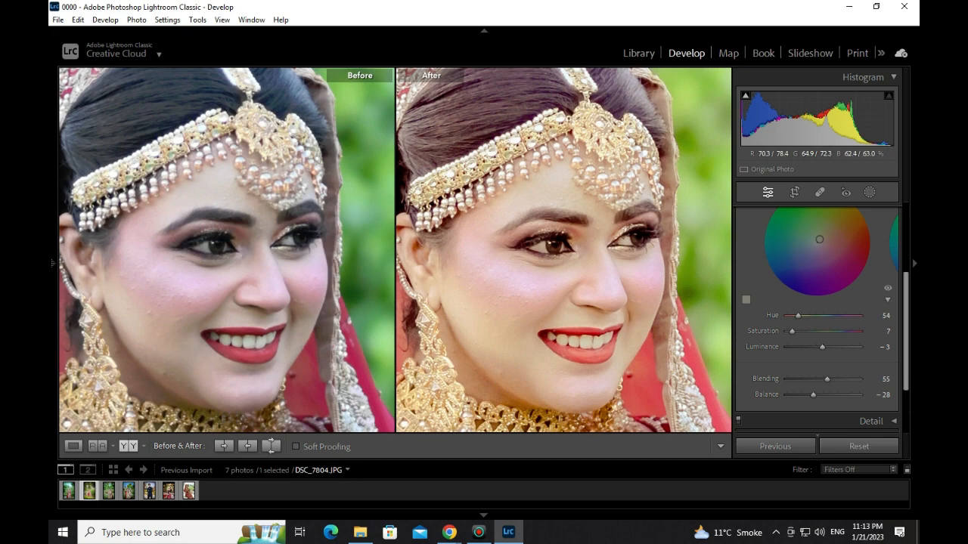
Step: Leave the before/after comparison, go to DSC_7824.JPG and set its shadows color grading hue to 54
click(564, 261)
click(72, 446)
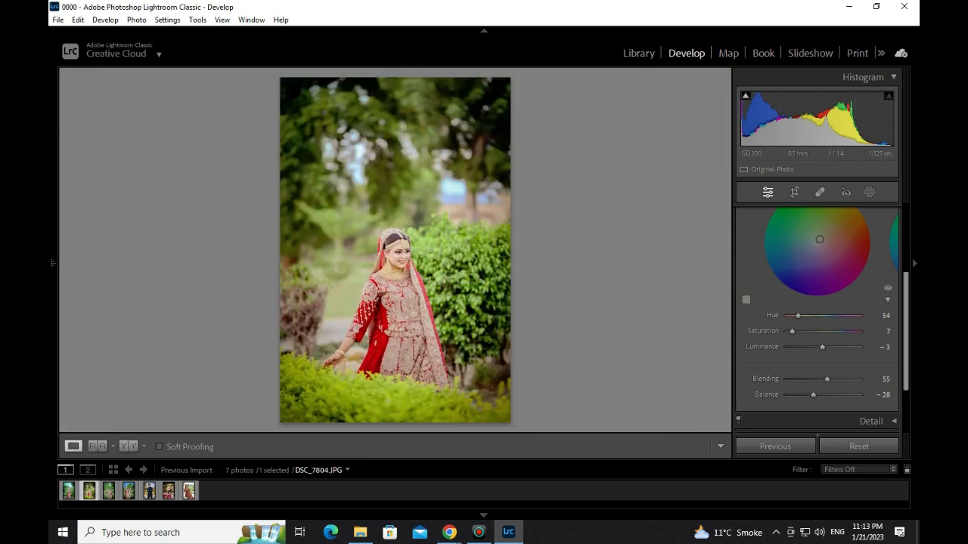
key(Right)
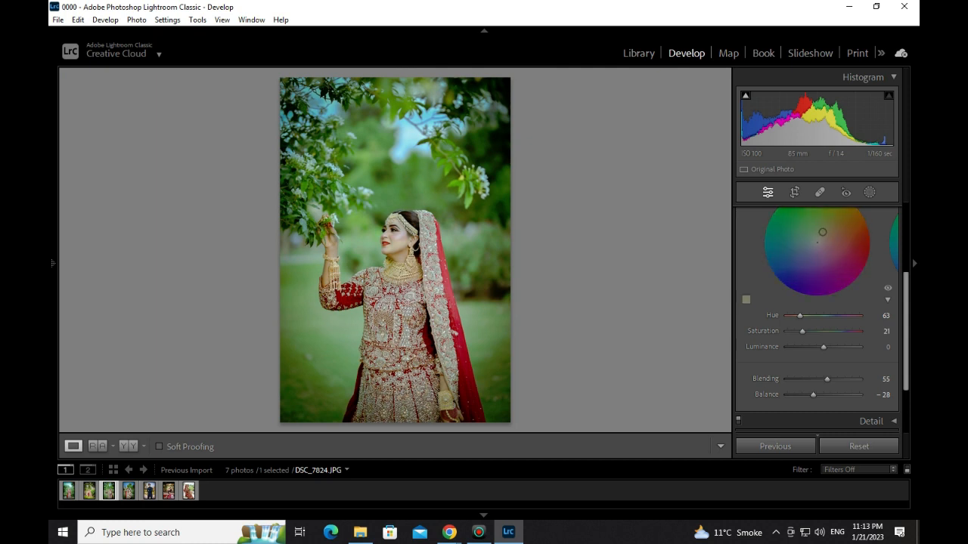
drag(800, 316, 808, 316)
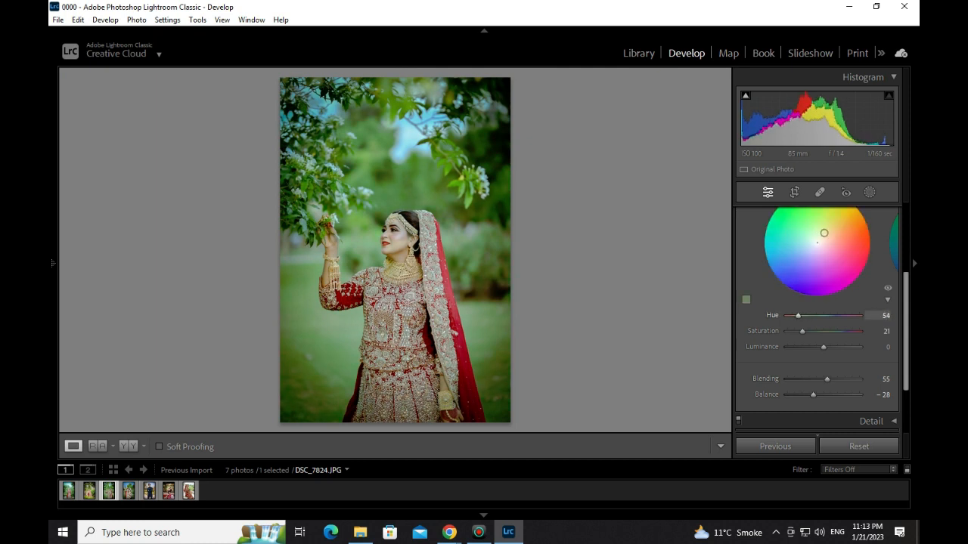
Step: Set the midtones color grading of DSC_7824.JPG to hue 66 and saturation 6
scroll(816, 317, up, 4)
scroll(816, 318, down, 2)
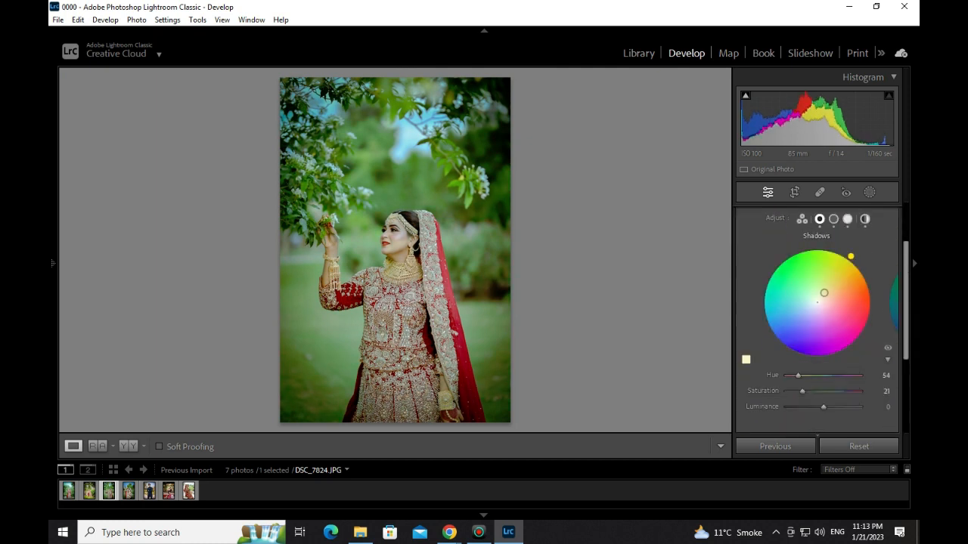
click(833, 219)
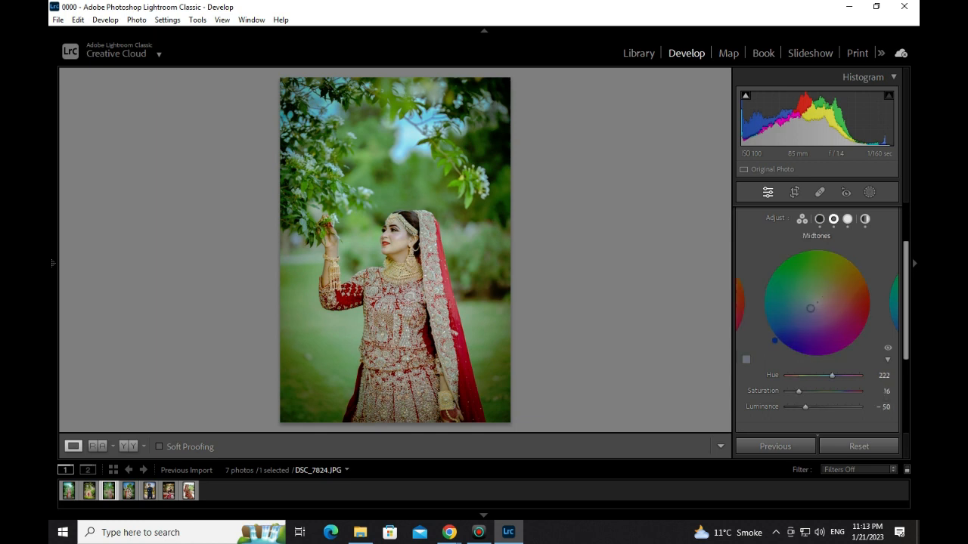
drag(831, 376, 801, 376)
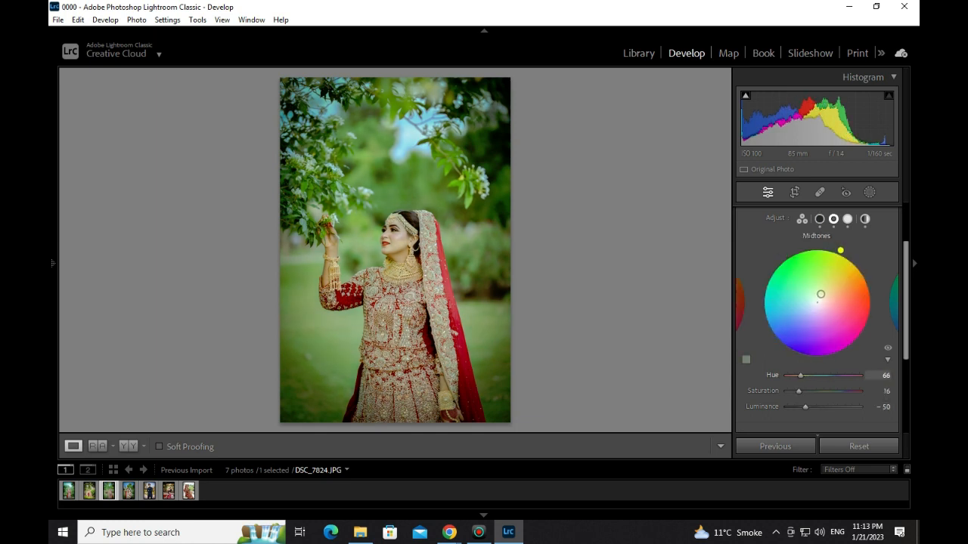
drag(823, 288, 818, 300)
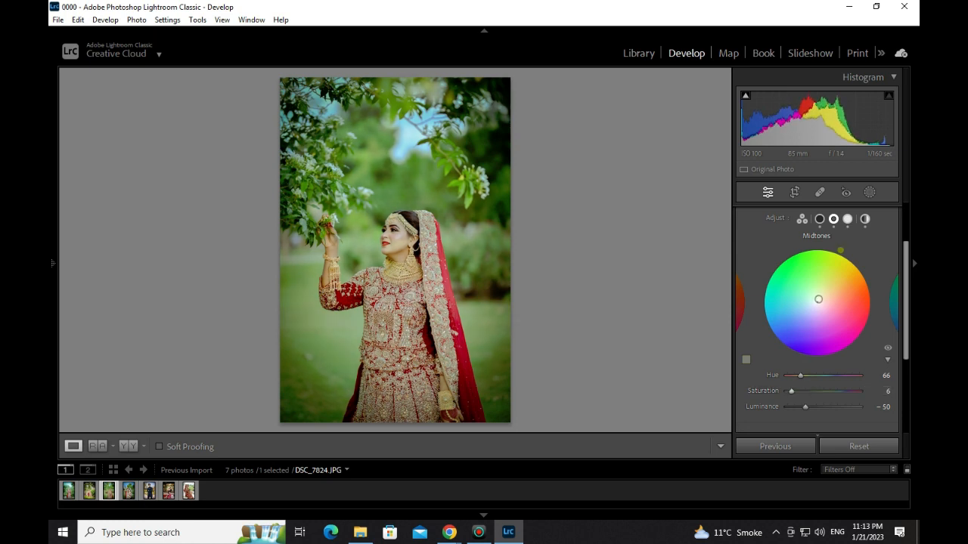
Step: Set the global color grading of DSC_7824.JPG to hue 60, saturation 9 and luminance +67
scroll(818, 302, up, 2)
click(864, 292)
scroll(817, 317, down, 2)
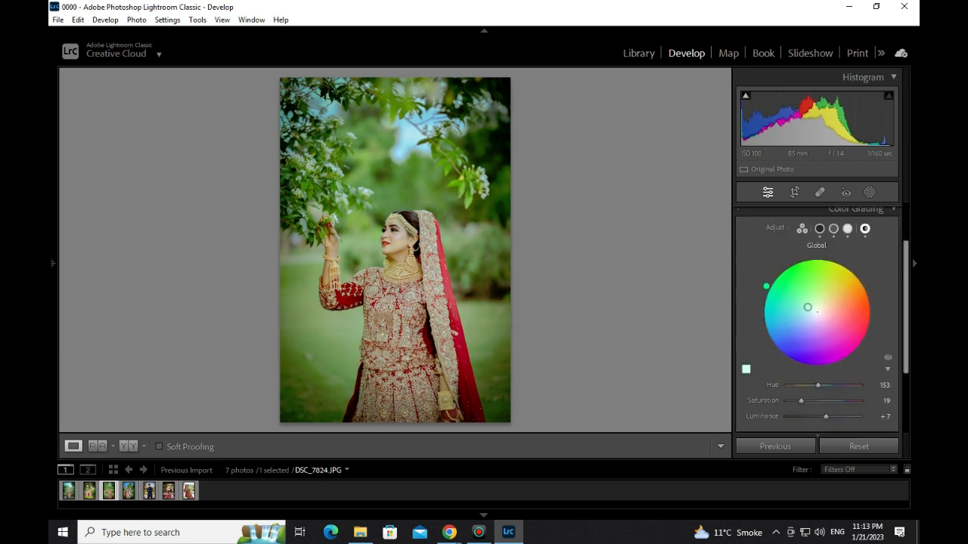
drag(819, 255, 829, 256)
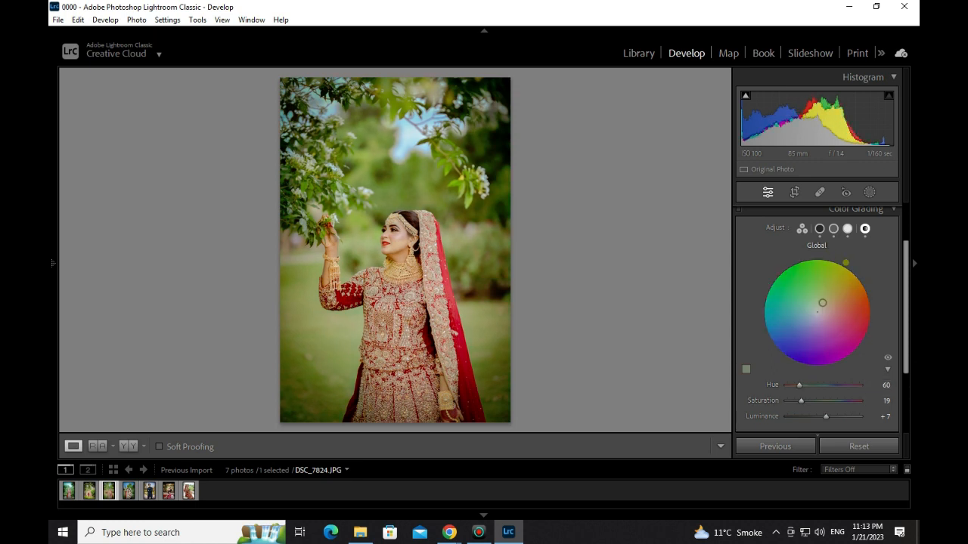
drag(801, 401, 848, 417)
Step: Inspect the bride's face up close in DSC_7824.JPG and compare the photo before and after the edits
click(401, 239)
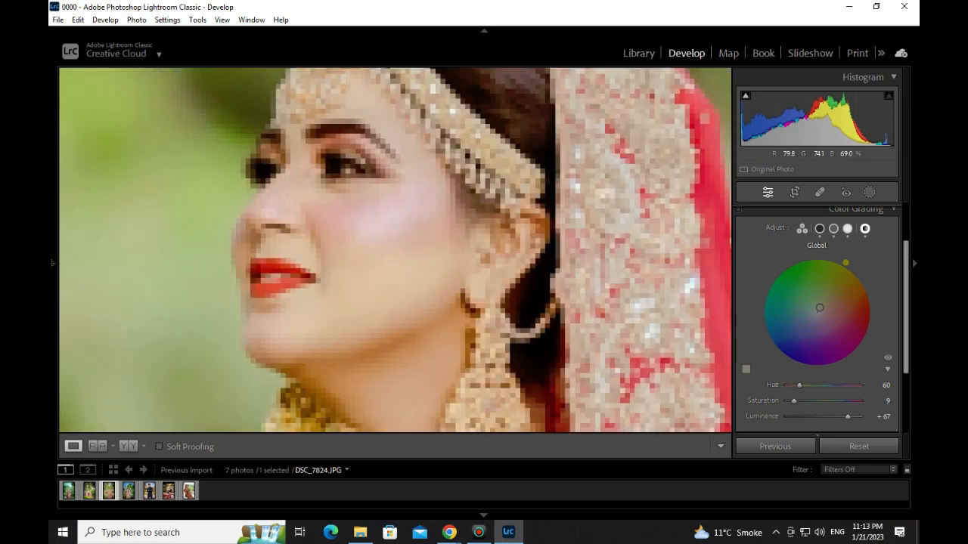
click(402, 238)
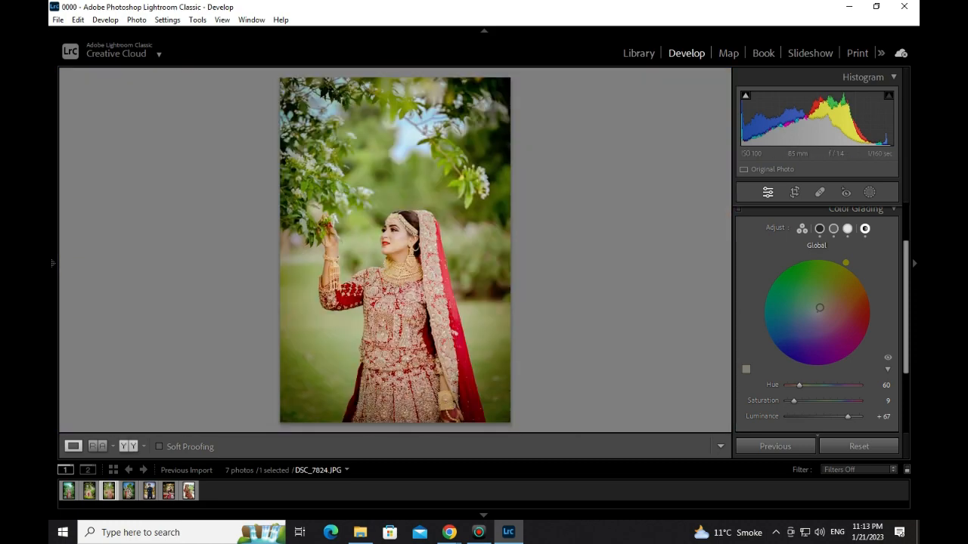
key(y)
key(z)
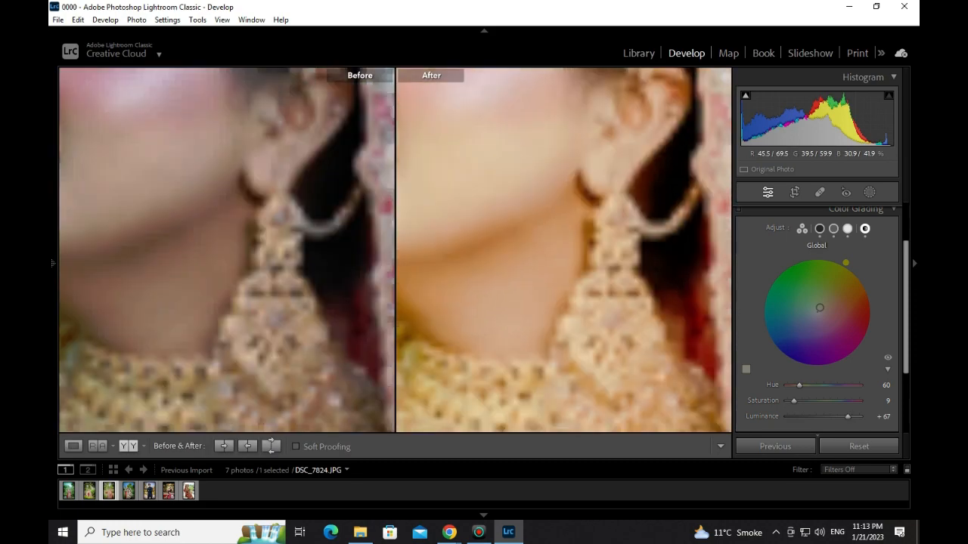
key(z)
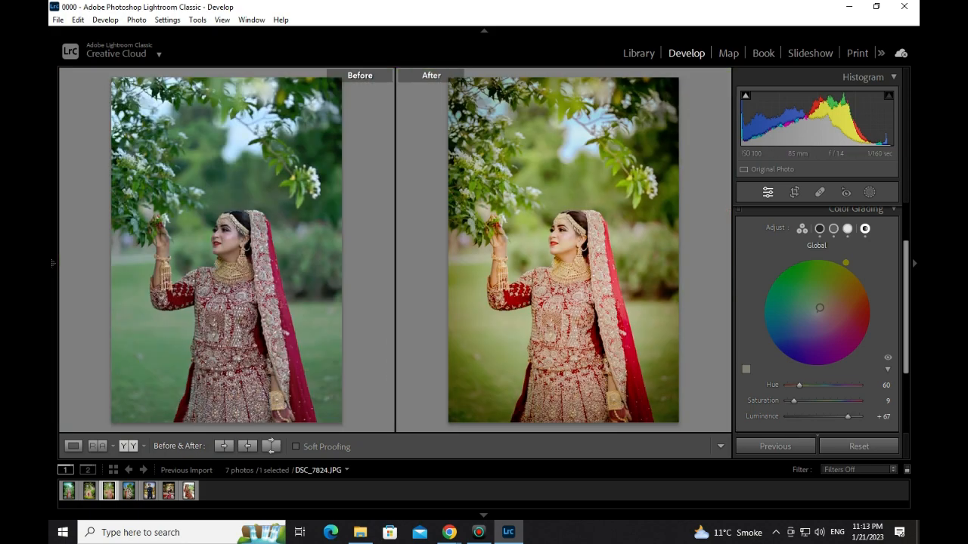
key(y)
Step: Check the participant list in the Google Meet call again, close it and switch back to Lightroom Classic
mouse_move(449, 532)
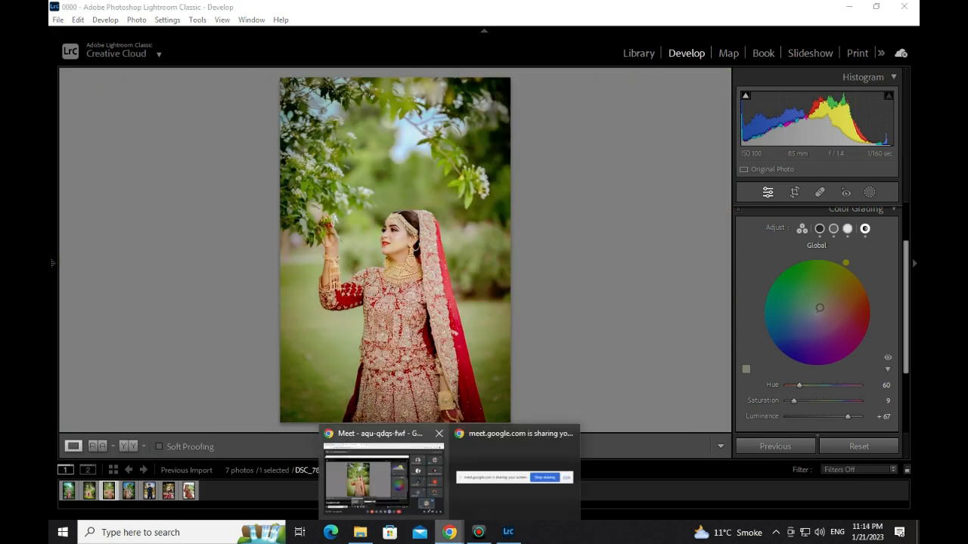
click(382, 472)
click(806, 495)
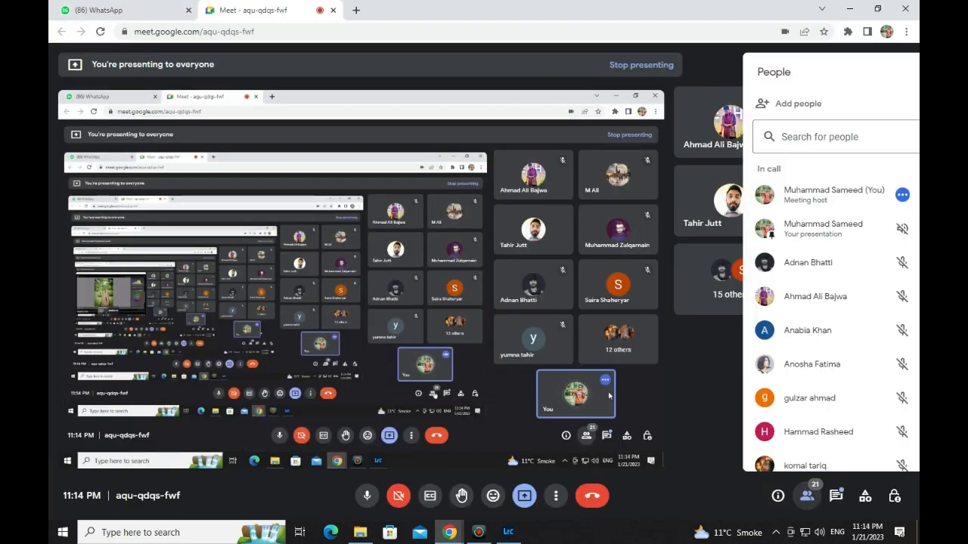
scroll(801, 302, down, 5)
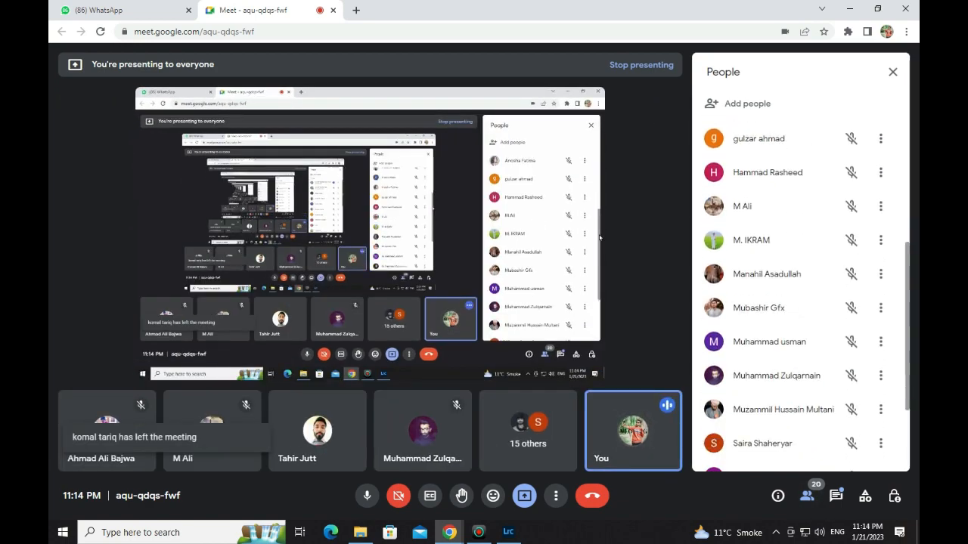
drag(908, 355, 908, 176)
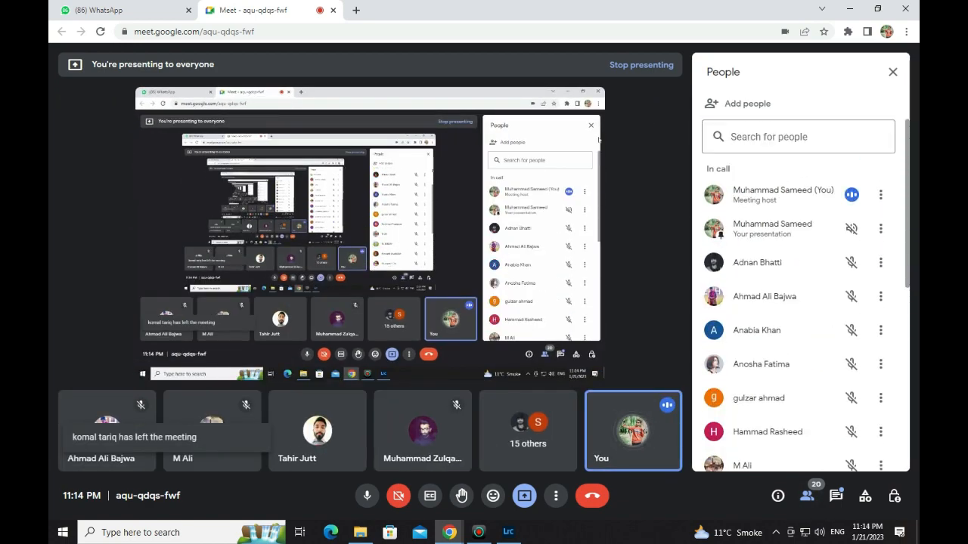
click(893, 72)
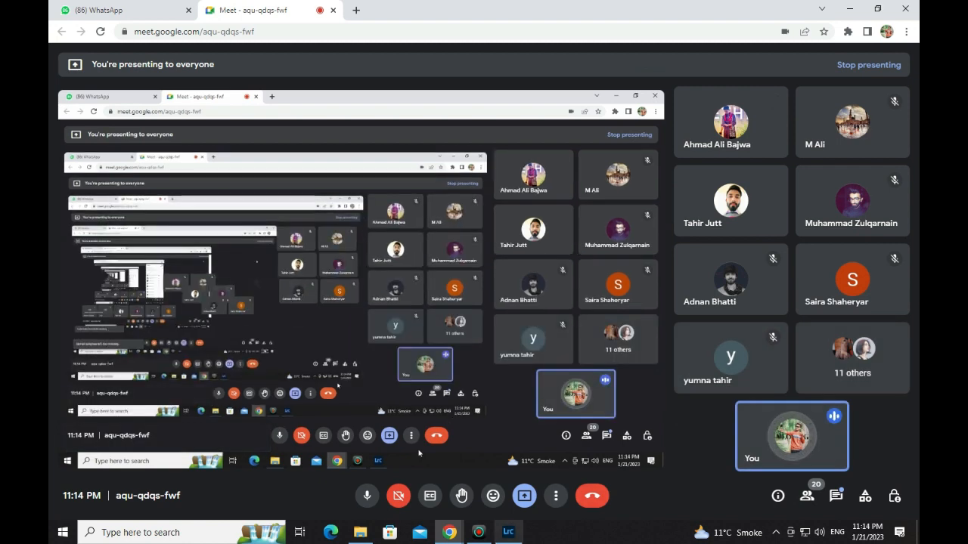
click(508, 532)
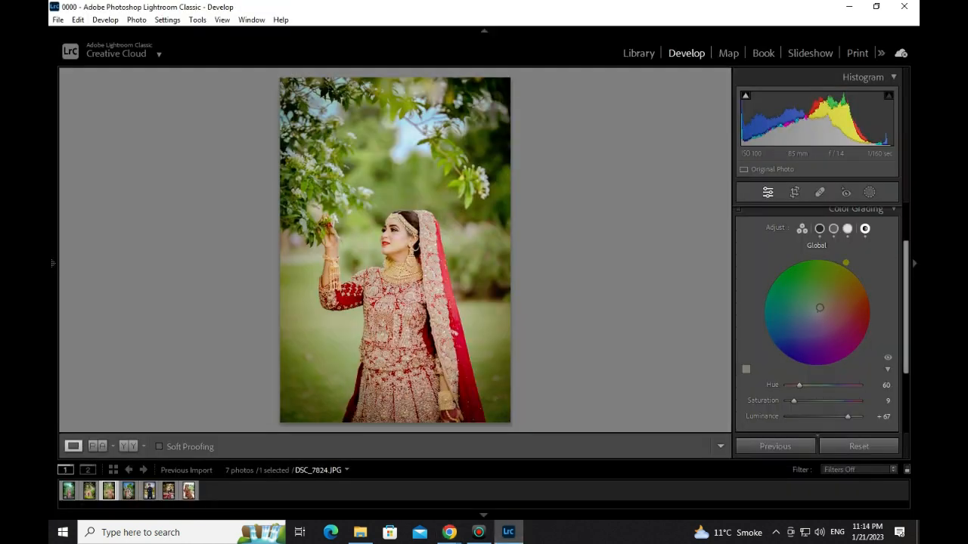
Step: Collapse the Color Grading settings and view the photo of the man in sunglasses, DSC_1014.JPG
scroll(818, 318, down, 1)
scroll(818, 318, up, 2)
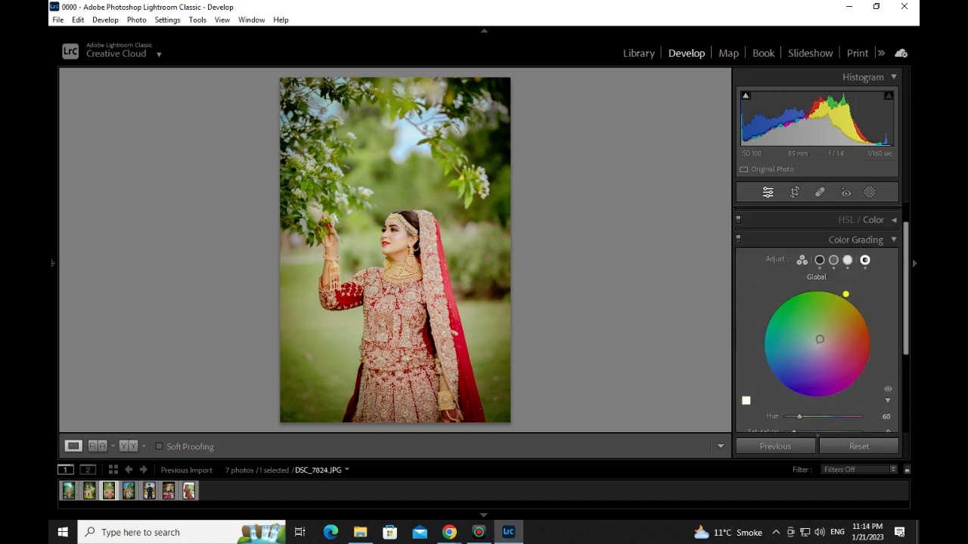
click(856, 239)
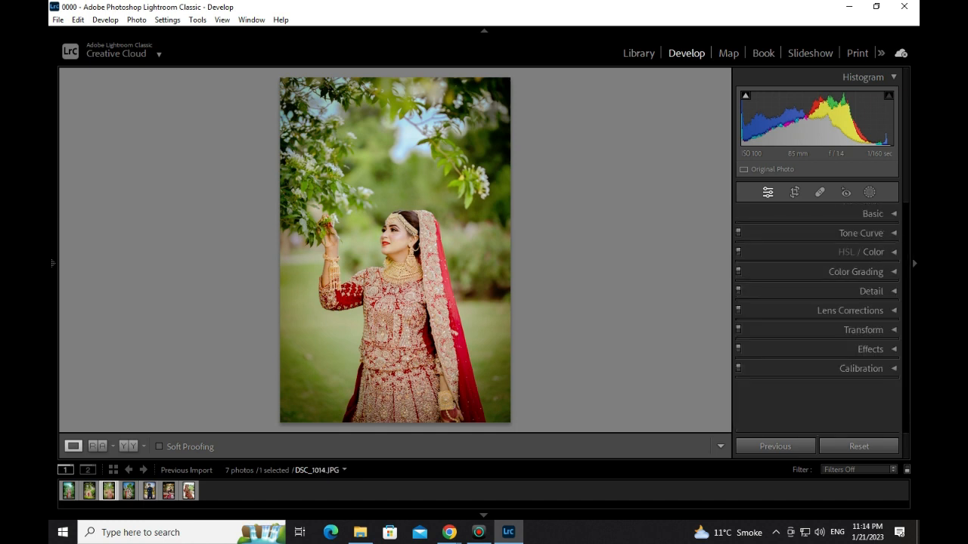
click(149, 491)
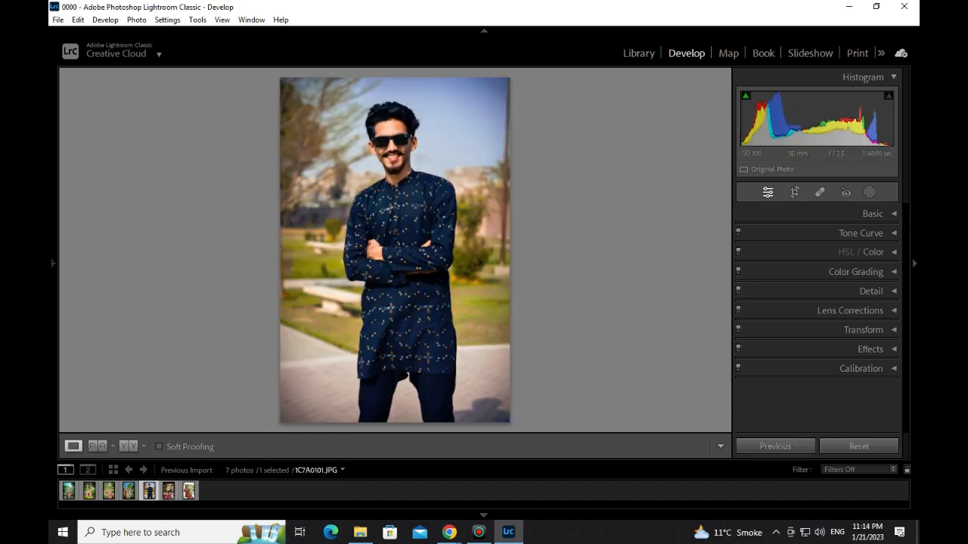
Step: View 1C7A0101.JPG, inspect the woman's face up close and compare the photo before and after the edits
click(168, 491)
mouse_move(53, 263)
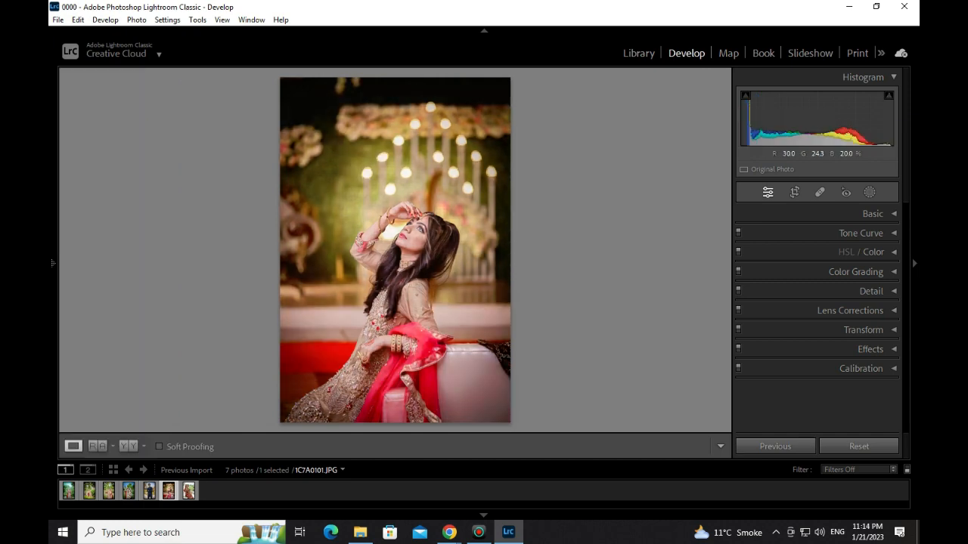
click(421, 230)
drag(421, 230, 464, 324)
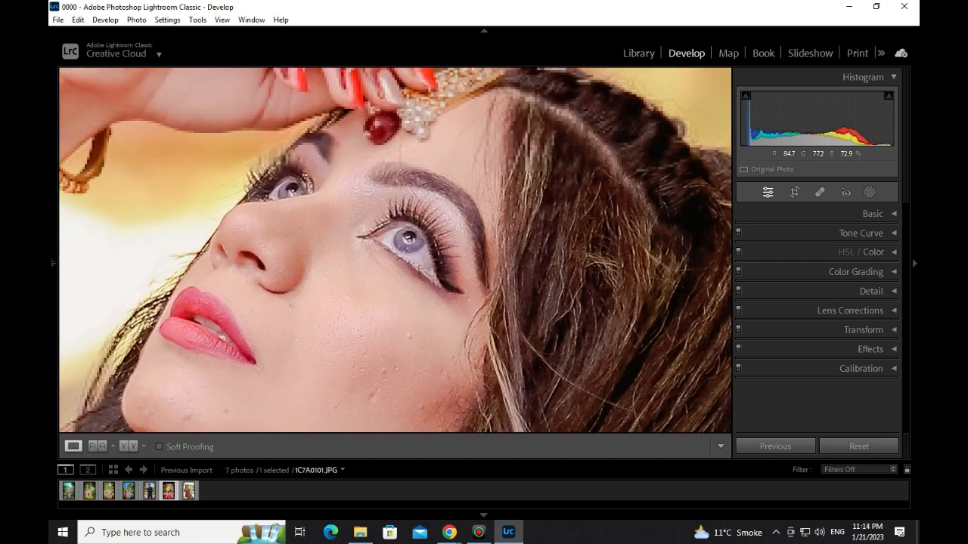
click(464, 325)
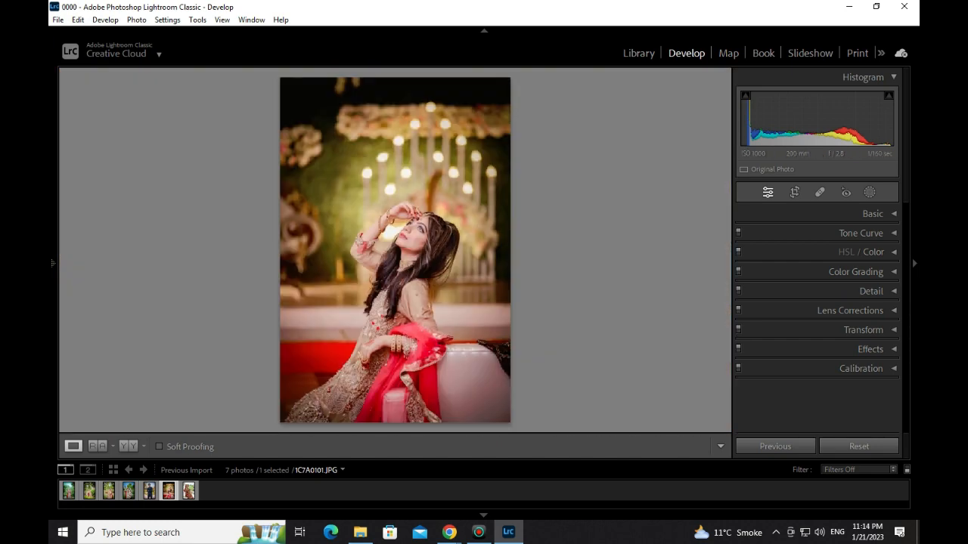
key(y)
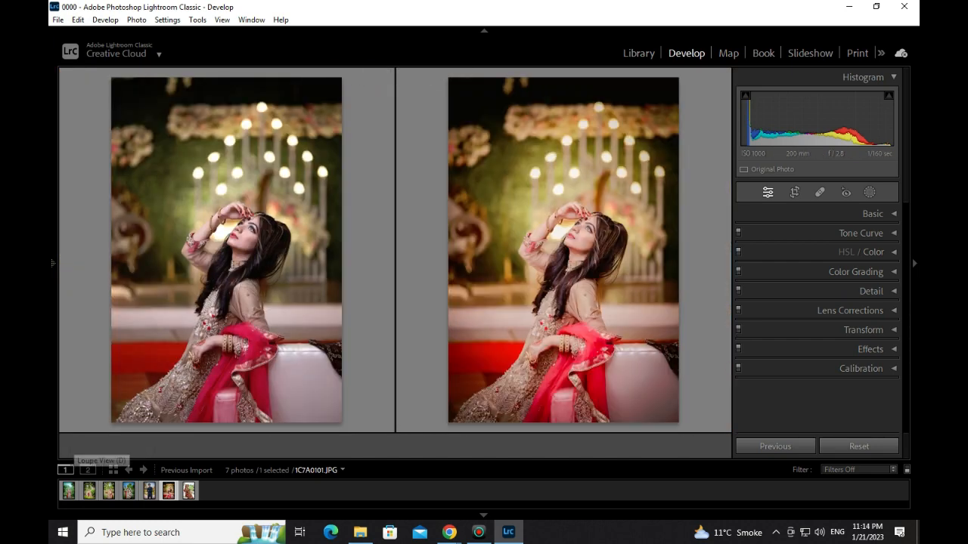
key(y)
click(401, 242)
click(401, 243)
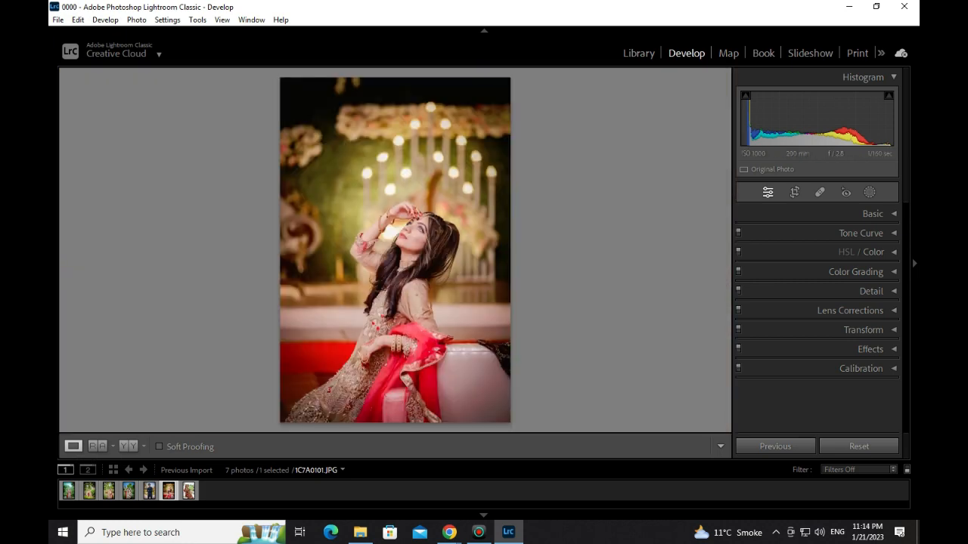
Step: Apply the user preset 3 to the seated bride photo 61.jpg
click(188, 492)
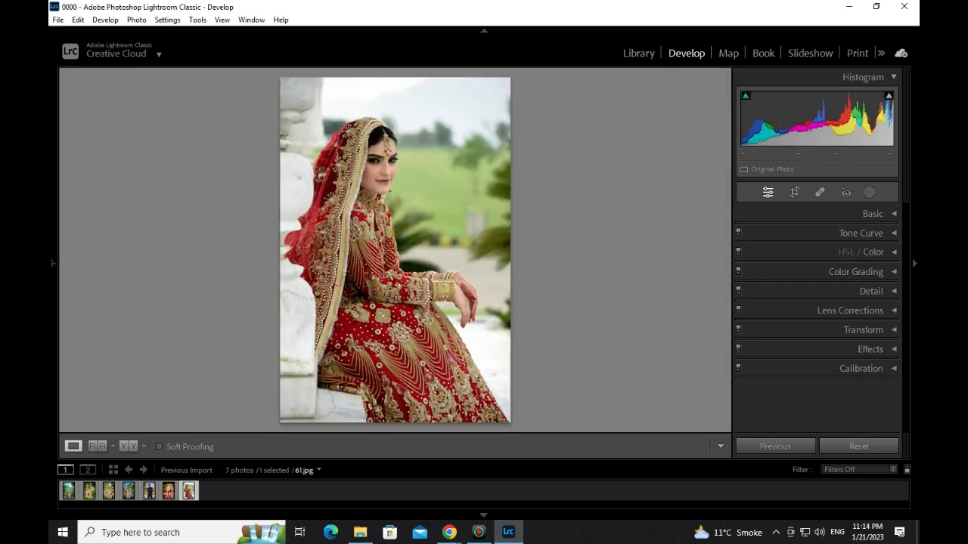
key(F7)
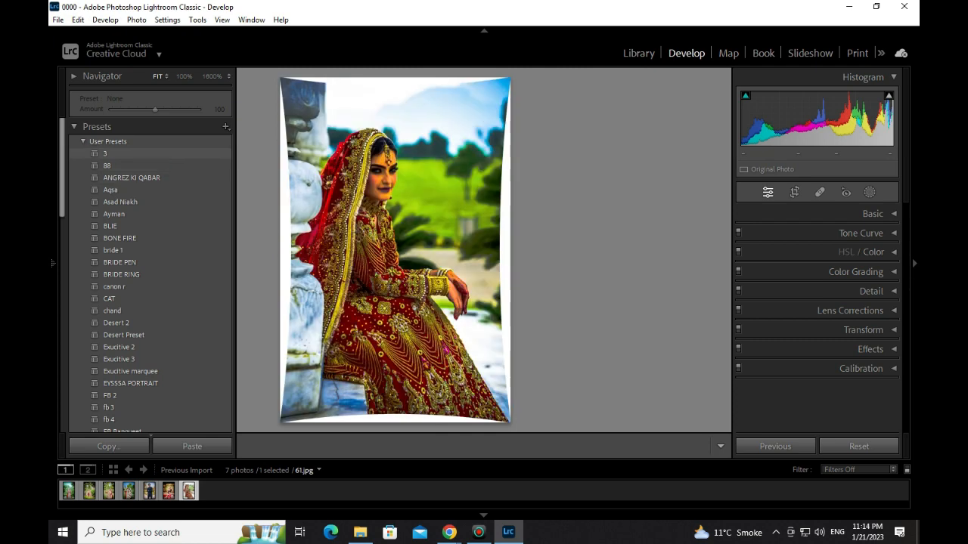
click(113, 154)
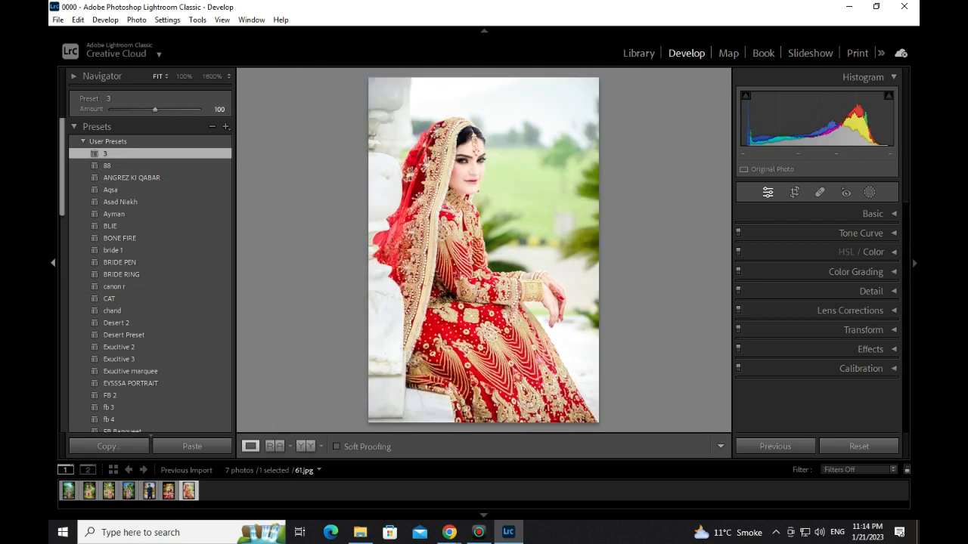
key(F7)
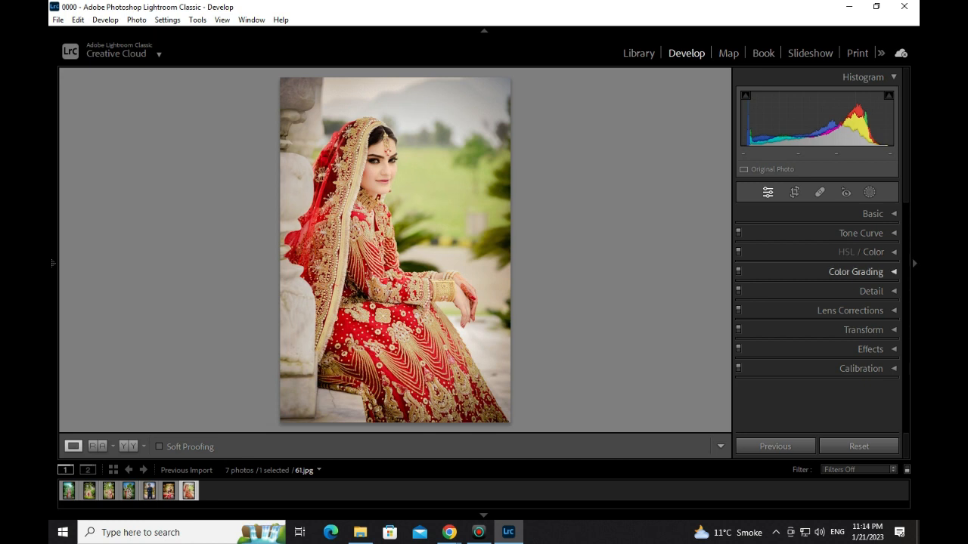
Step: Set the highlights color grading of 61.jpg to hue 84 and saturation 13
click(855, 273)
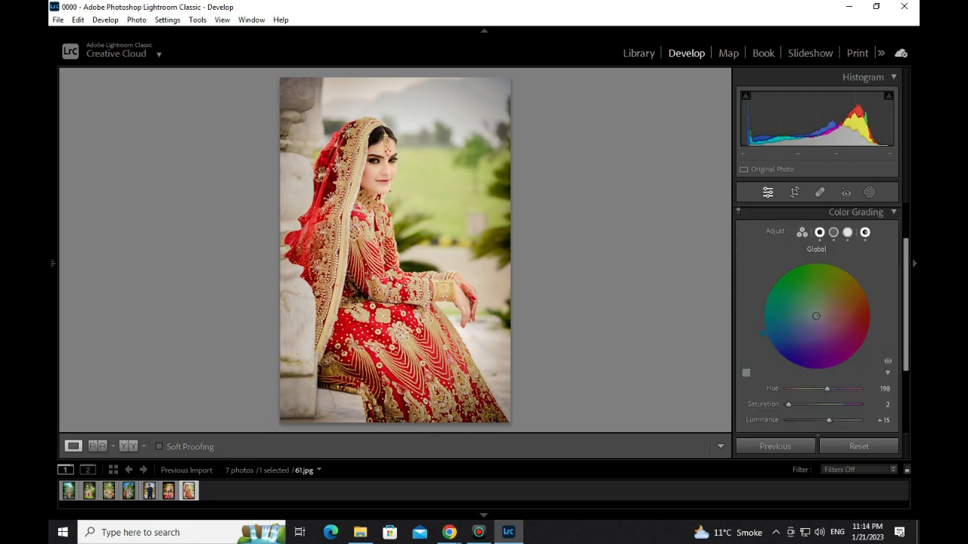
click(847, 232)
scroll(816, 317, down, 1)
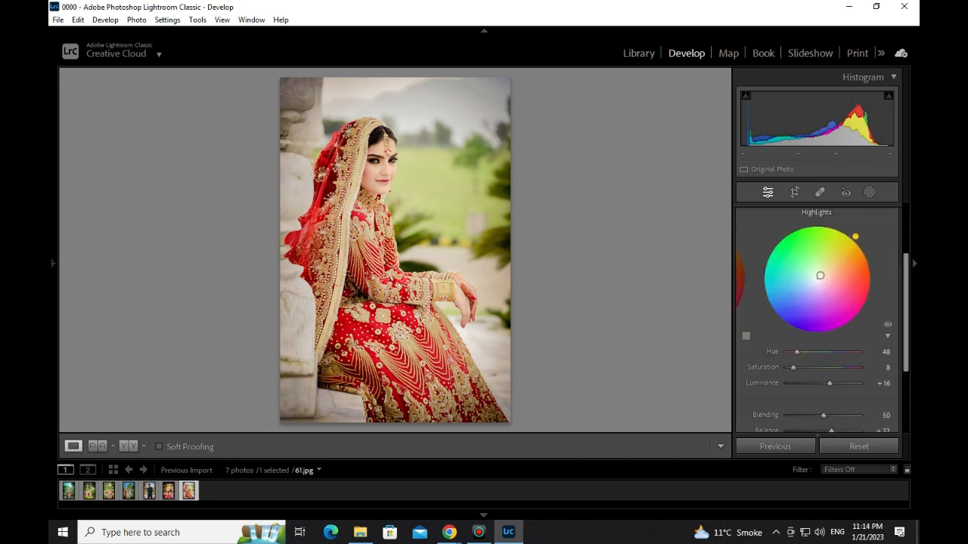
mouse_move(797, 352)
mouse_down()
mouse_move(858, 352)
mouse_move(803, 352)
mouse_move(827, 367)
mouse_move(788, 367)
mouse_up()
drag(816, 279, 817, 271)
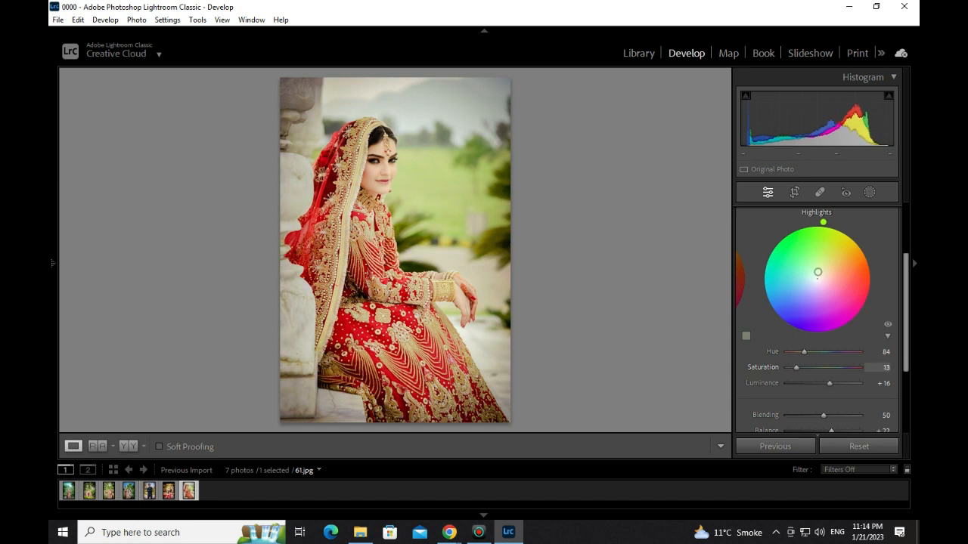
Step: Set the shadows color grading of 61.jpg to hue 72 and saturation 10
scroll(818, 302, up, 1)
scroll(818, 308, down, 2)
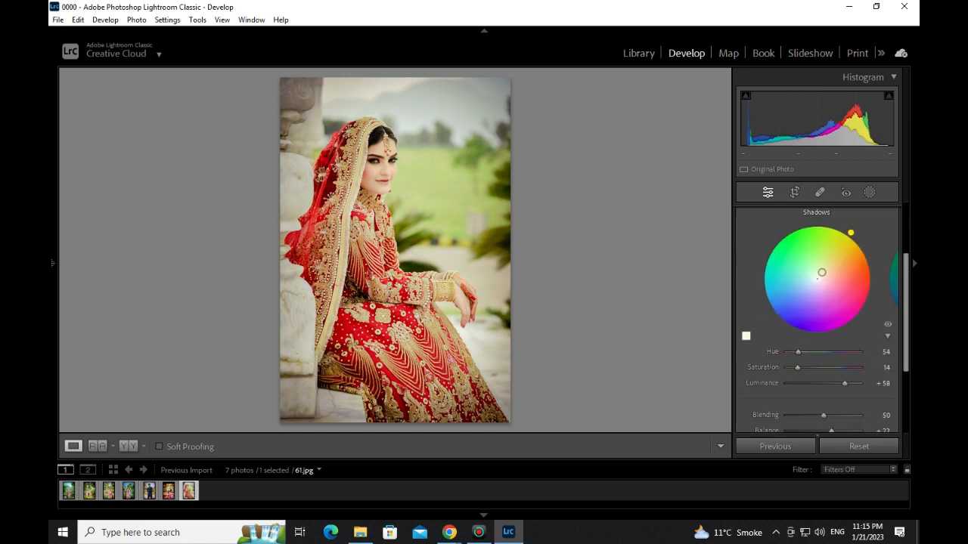
mouse_move(798, 353)
mouse_down()
mouse_move(838, 352)
mouse_move(802, 353)
mouse_move(842, 367)
mouse_move(790, 367)
mouse_up()
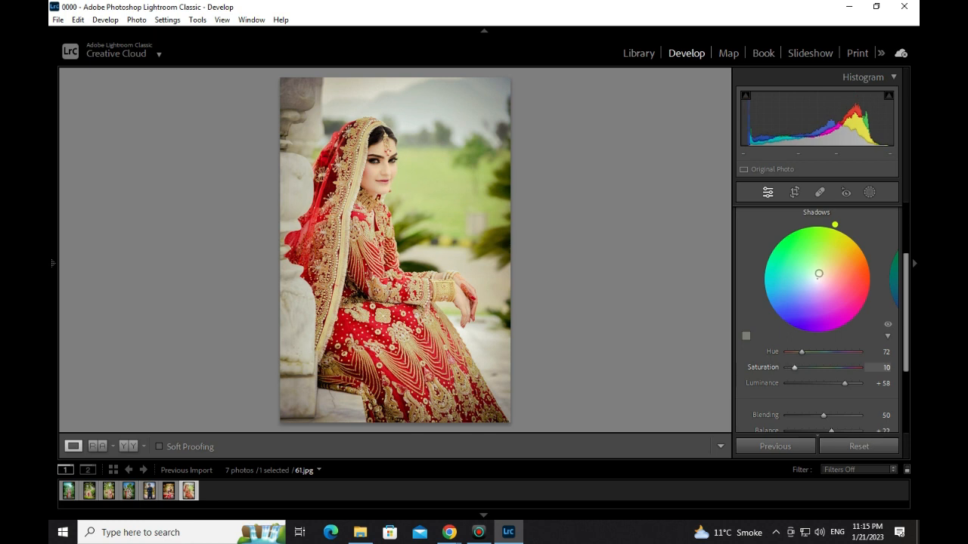
Step: Set the highlights color grading of 61.jpg to hue 54 and saturation 9, and collapse the Color Grading settings
scroll(816, 317, up, 2)
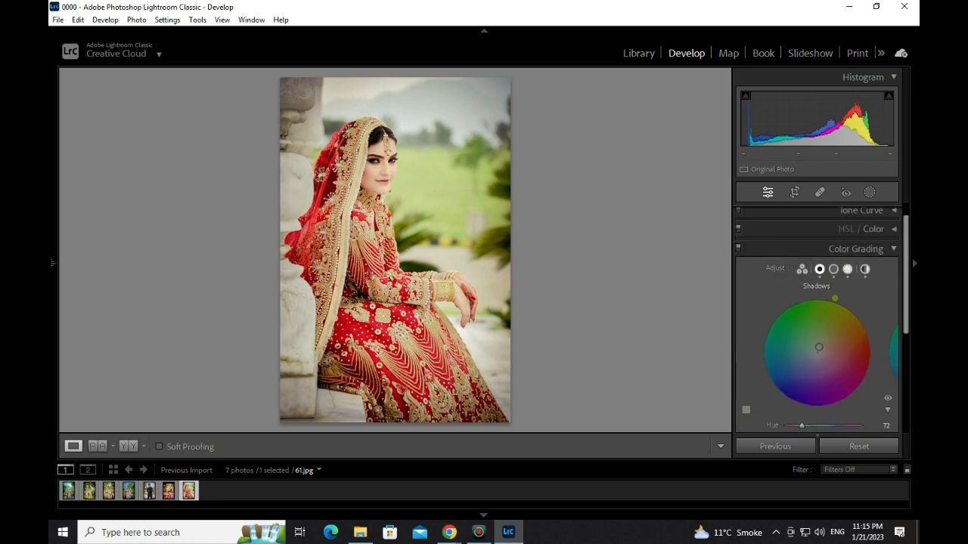
click(847, 269)
scroll(832, 317, down, 3)
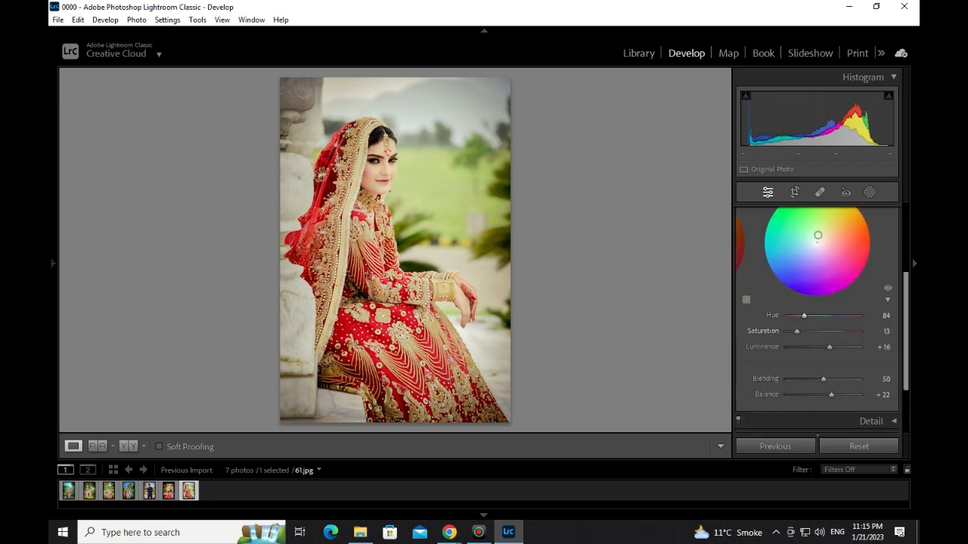
mouse_move(796, 331)
mouse_down()
mouse_move(840, 331)
mouse_move(794, 332)
mouse_move(809, 316)
mouse_move(834, 316)
mouse_move(799, 316)
mouse_up()
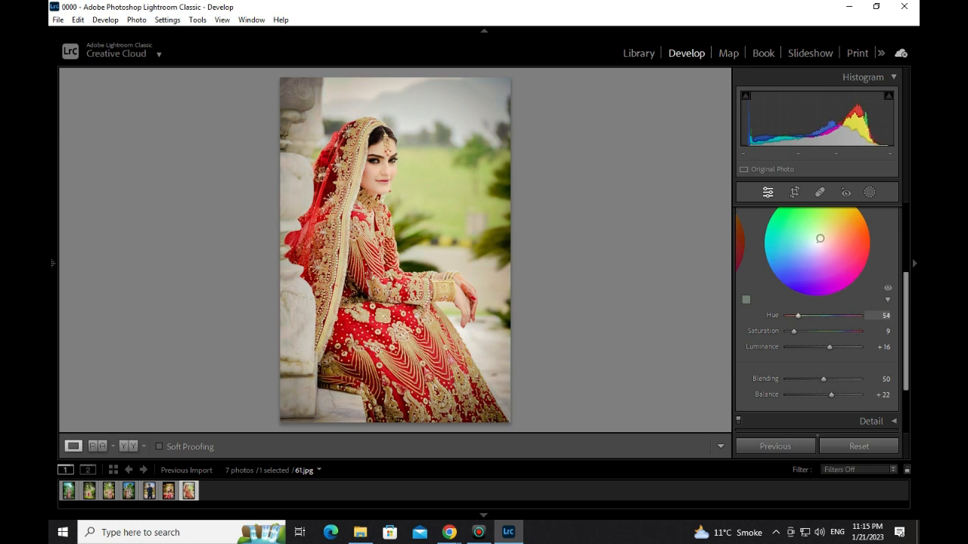
scroll(816, 318, up, 2)
click(869, 212)
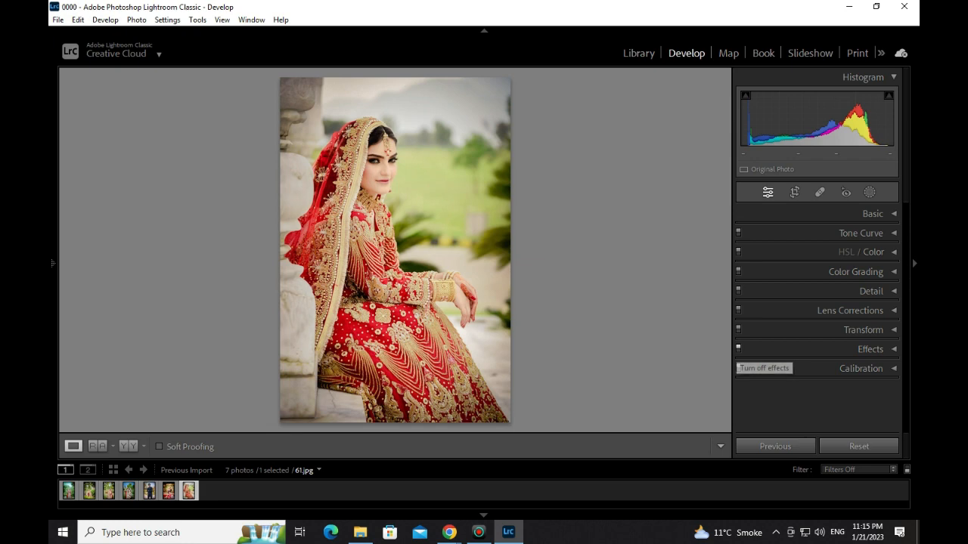
Step: Inspect 61.jpg up close and in full with the Effects, Tone Curve, HSL and Color Grading adjustments switched off and on
click(738, 349)
click(738, 349)
click(400, 159)
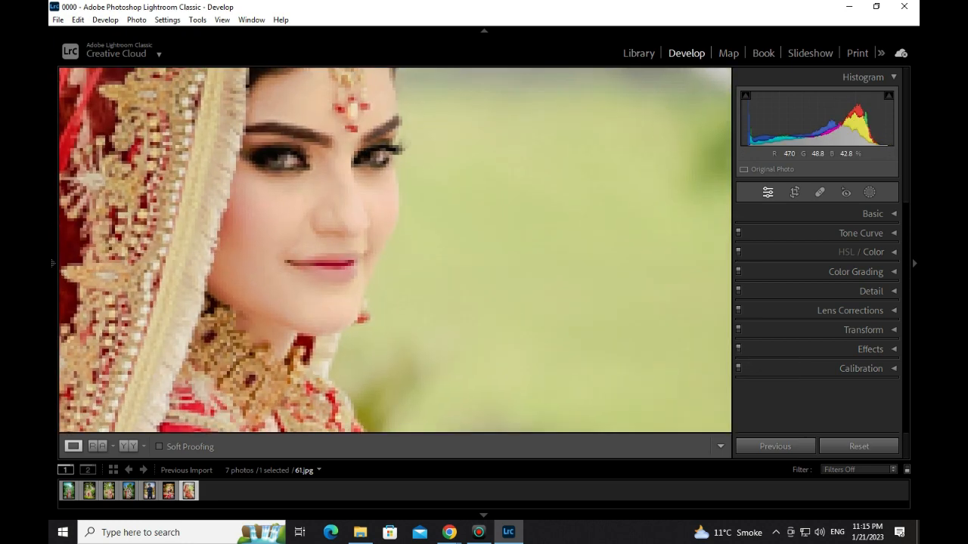
drag(400, 159, 454, 201)
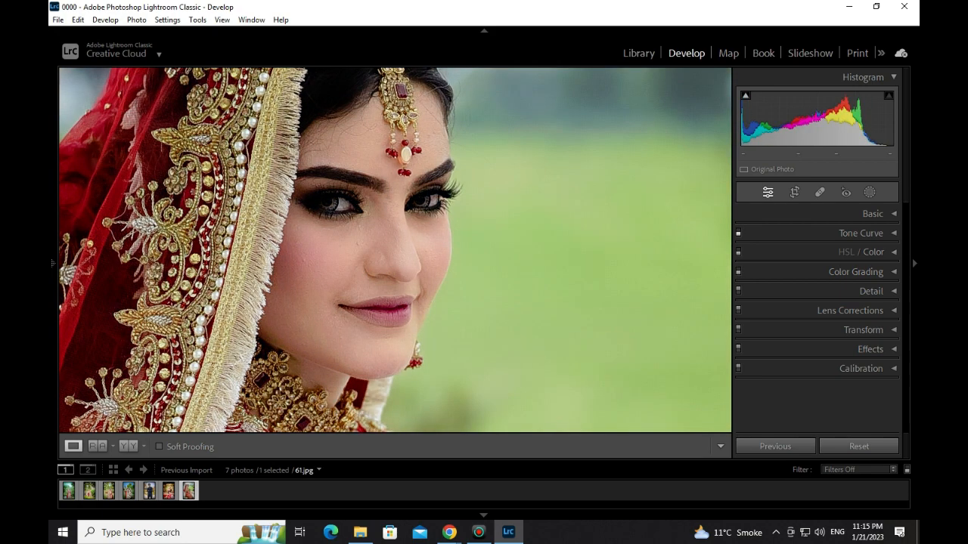
key(z)
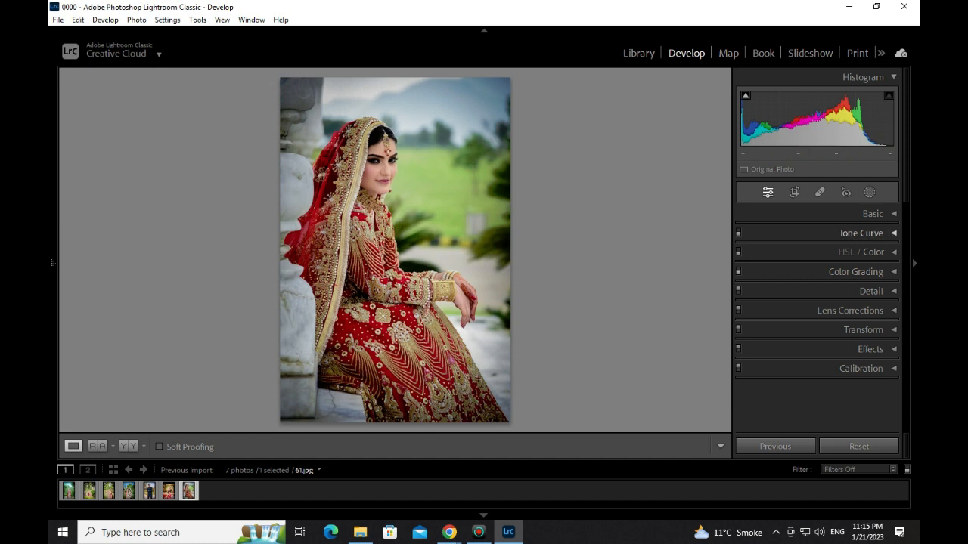
click(738, 233)
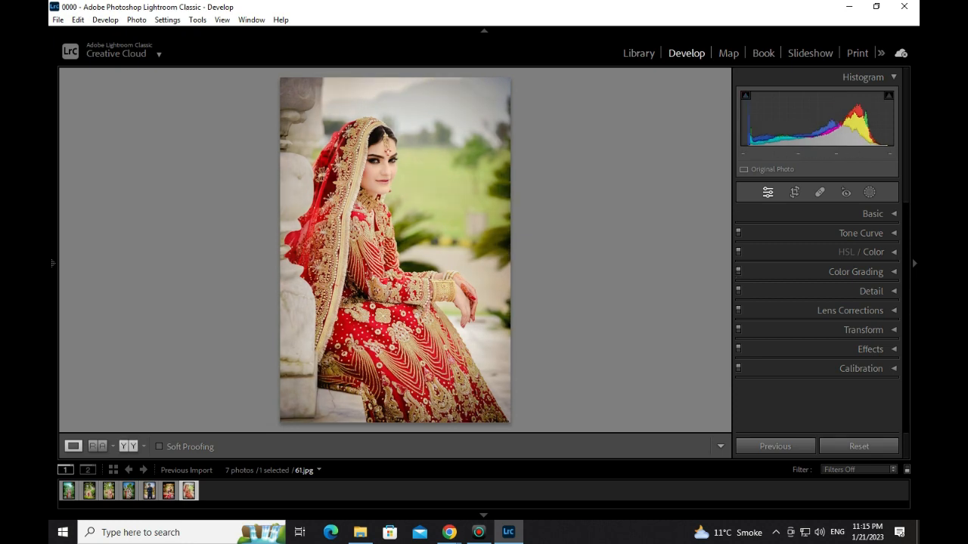
Step: Compare the bride's face in 61.jpg before and after side by side, and return to the single-photo view
click(128, 446)
click(231, 141)
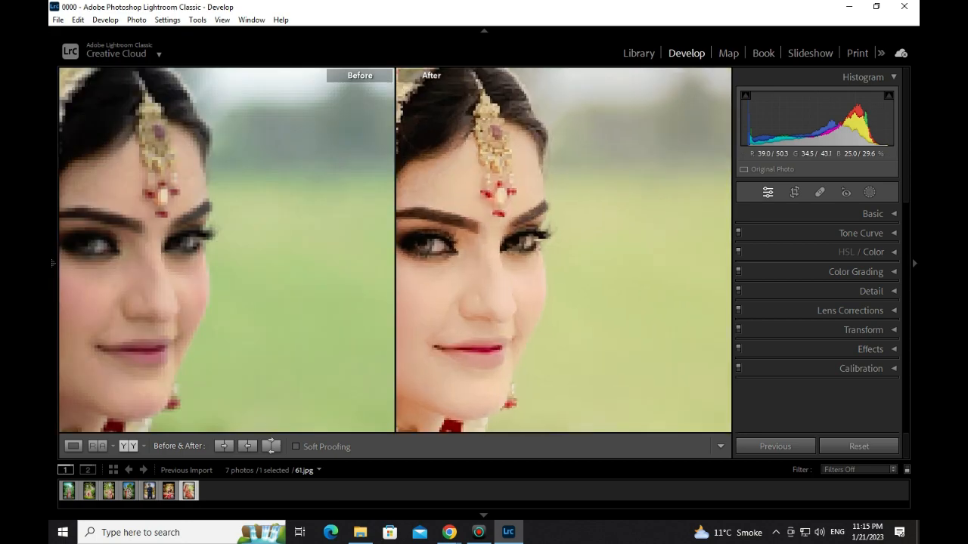
key(z)
click(73, 446)
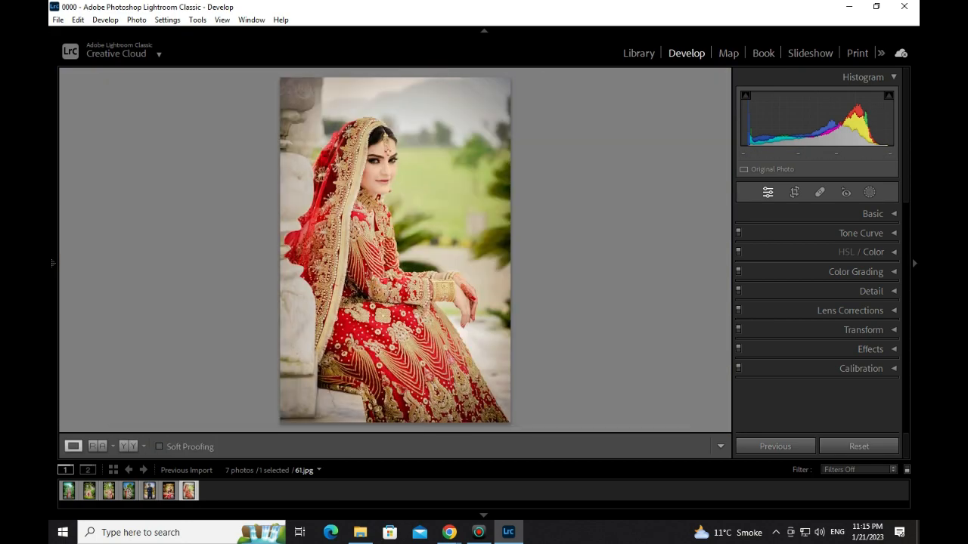
Step: Switch to the Google Meet call, open its participant list and return to Lightroom Classic
mouse_move(449, 532)
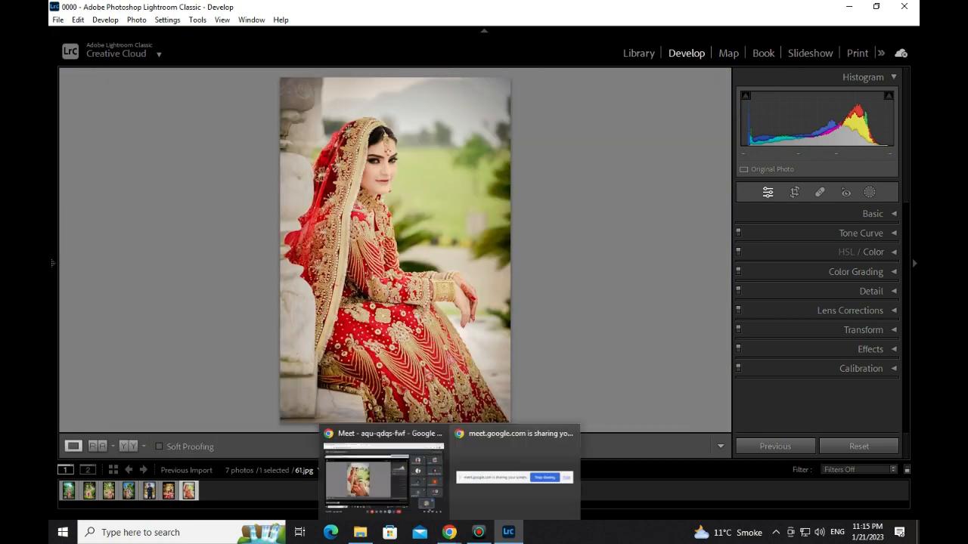
click(449, 532)
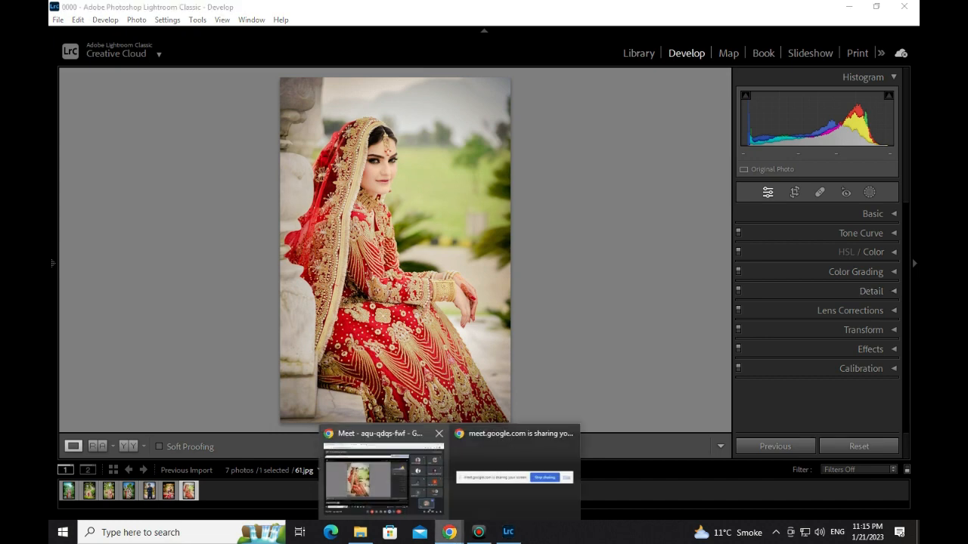
click(383, 477)
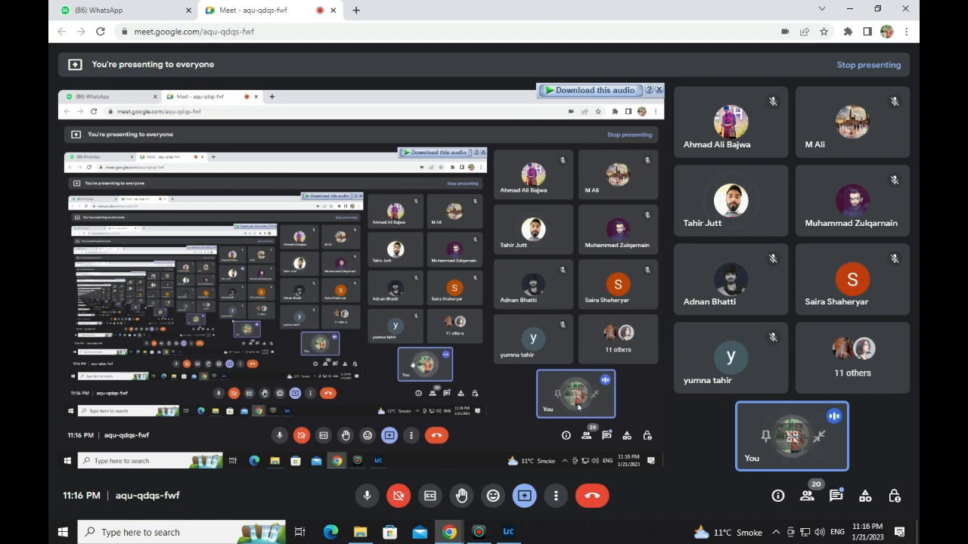
click(806, 495)
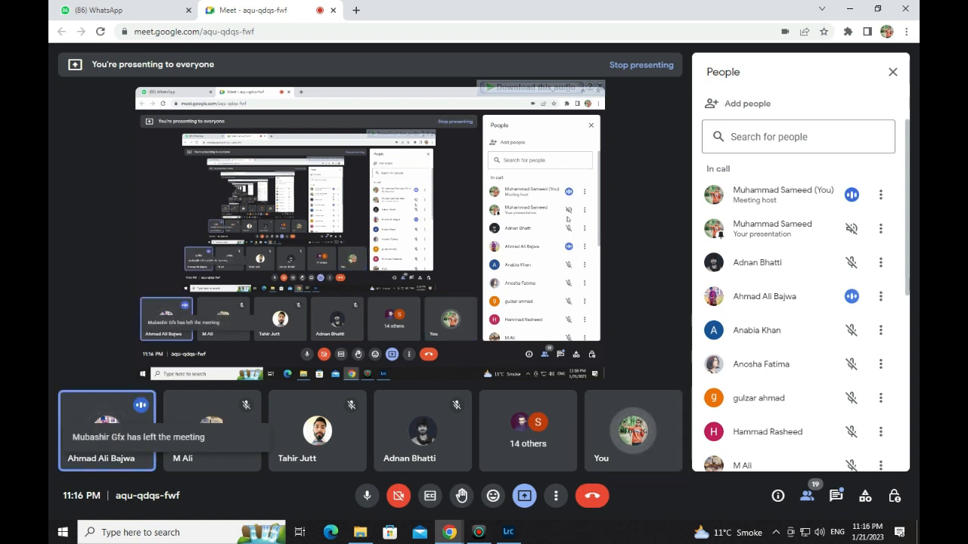
click(508, 532)
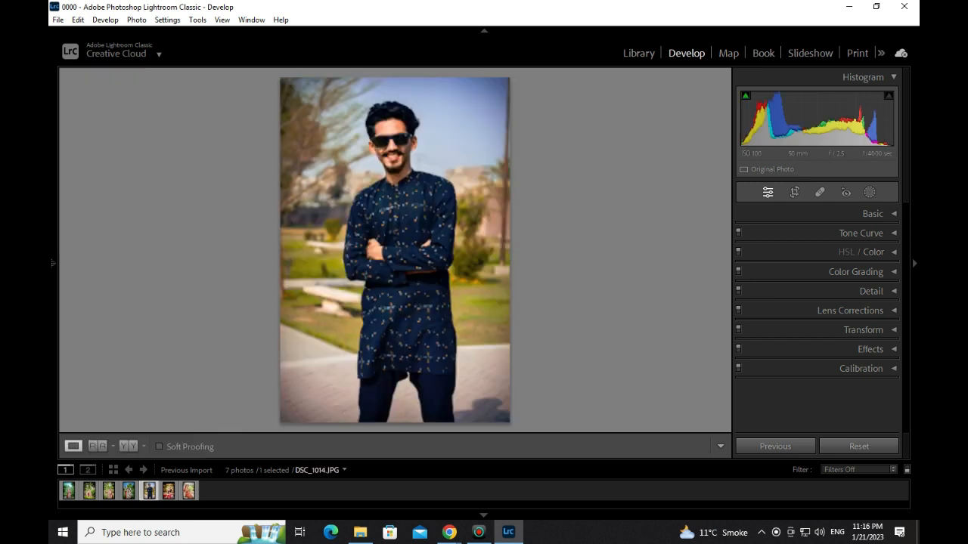
Step: Reset all develop edits on DSC_1014.JPG, undo the reset for comparison and reapply it
click(858, 446)
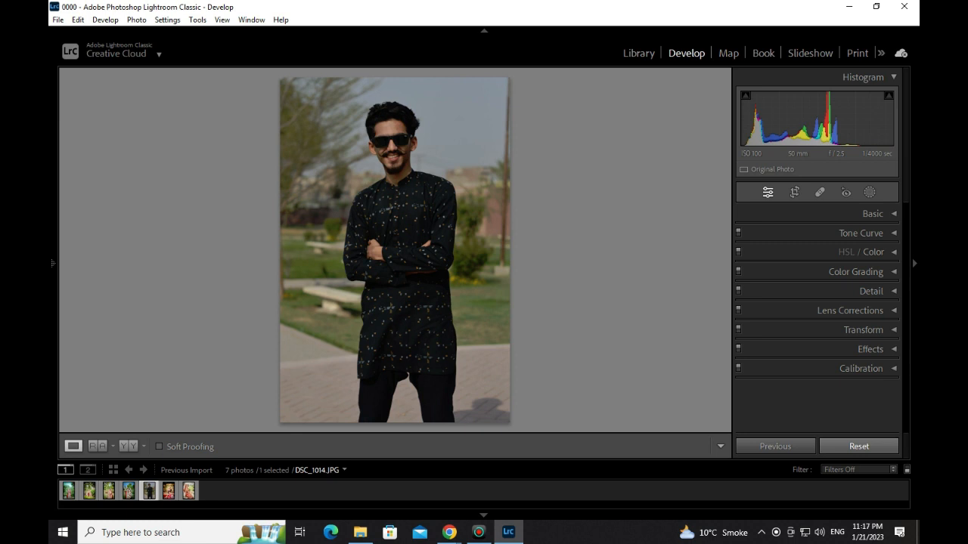
key(ctrl+z)
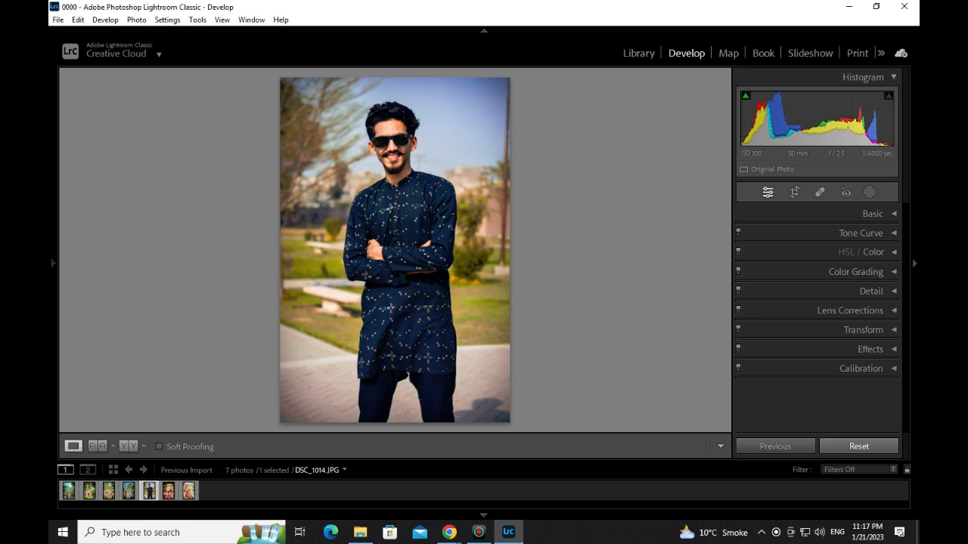
key(ctrl+y)
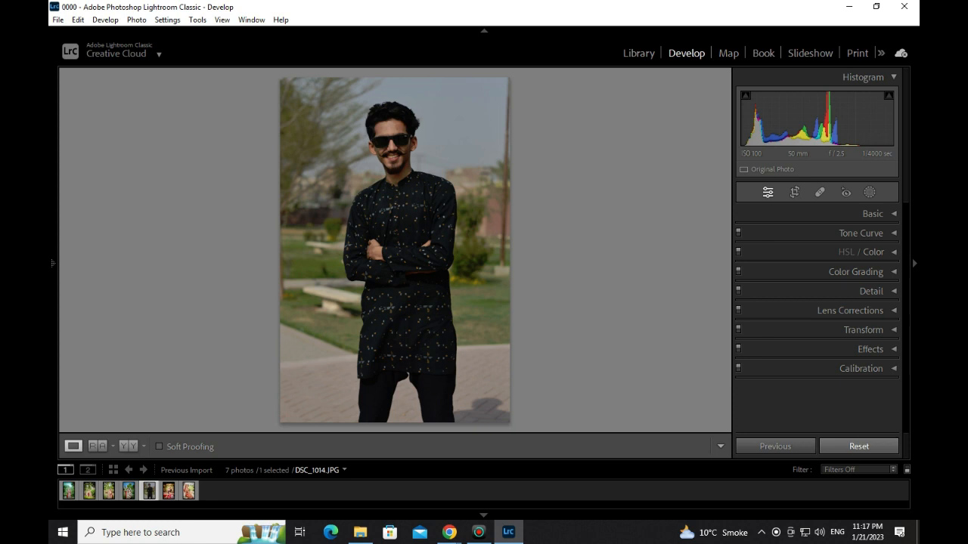
Step: Compare DSC_7824.JPG before and after side by side, checking the bride's face up close and the full photo
click(110, 491)
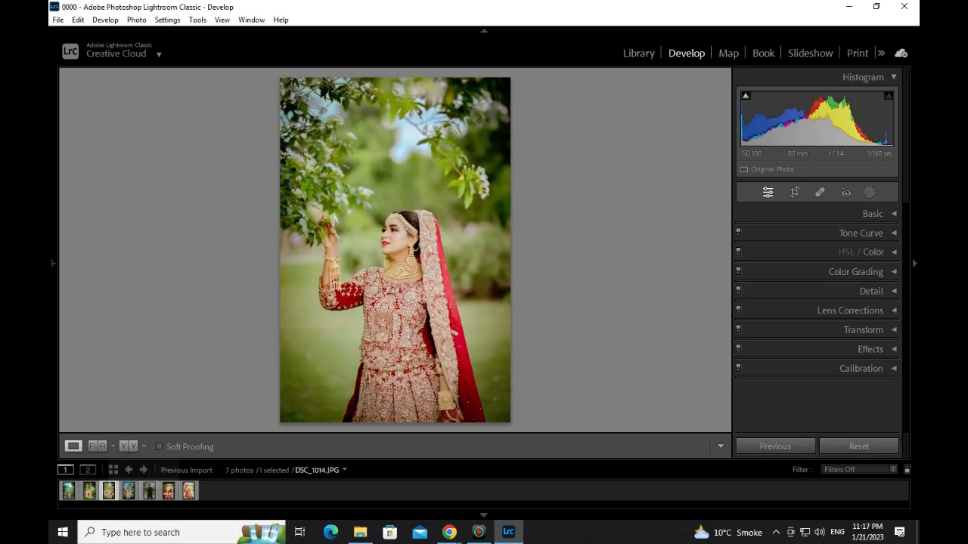
key(y)
key(z)
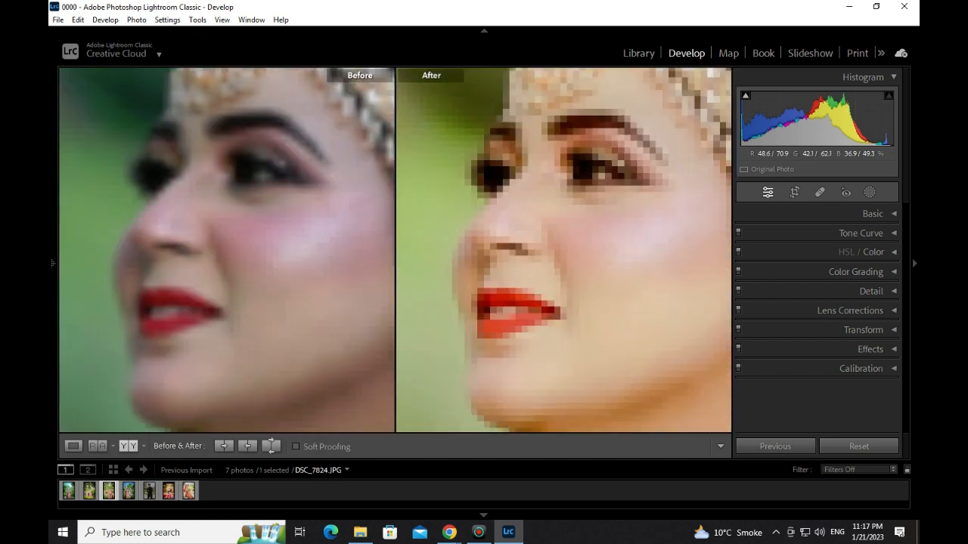
key(z)
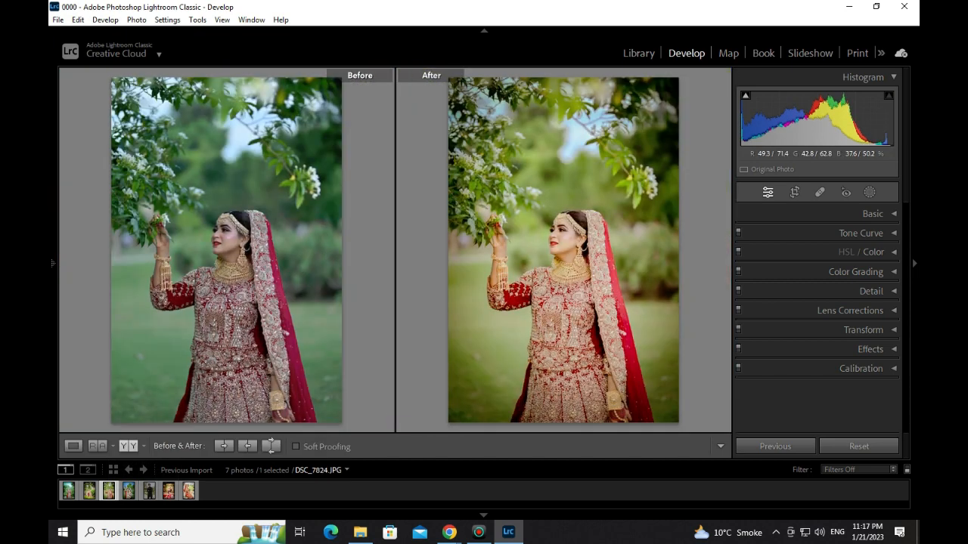
Step: Compare 1C7A0101.JPG before and after side by side, in full and close up on the woman's face
key(Right)
key(Right)
key(Right)
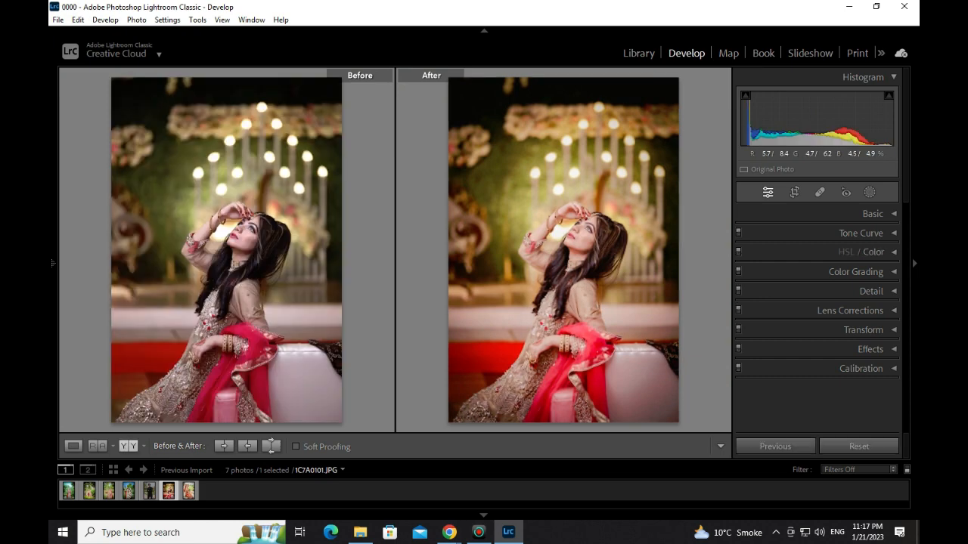
key(z)
key(ctrl+equal)
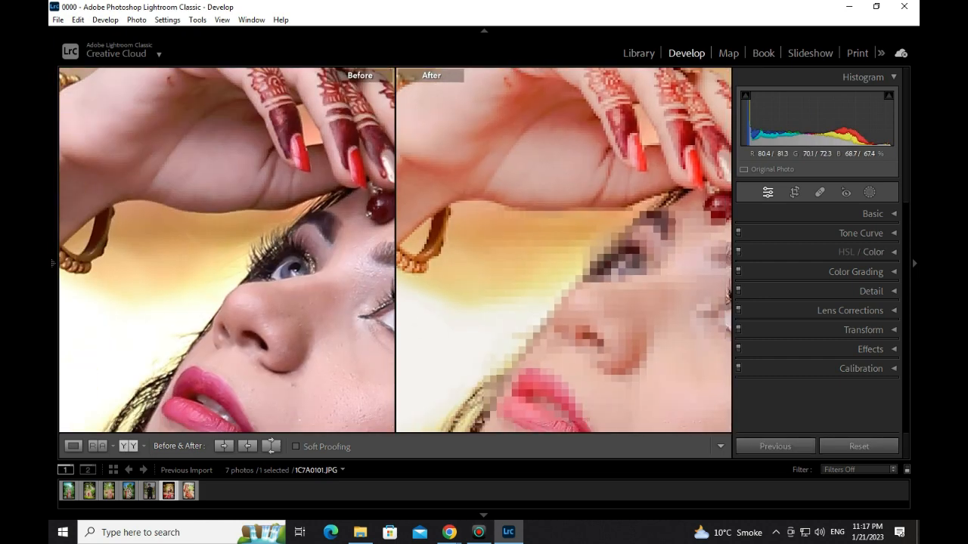
key(z)
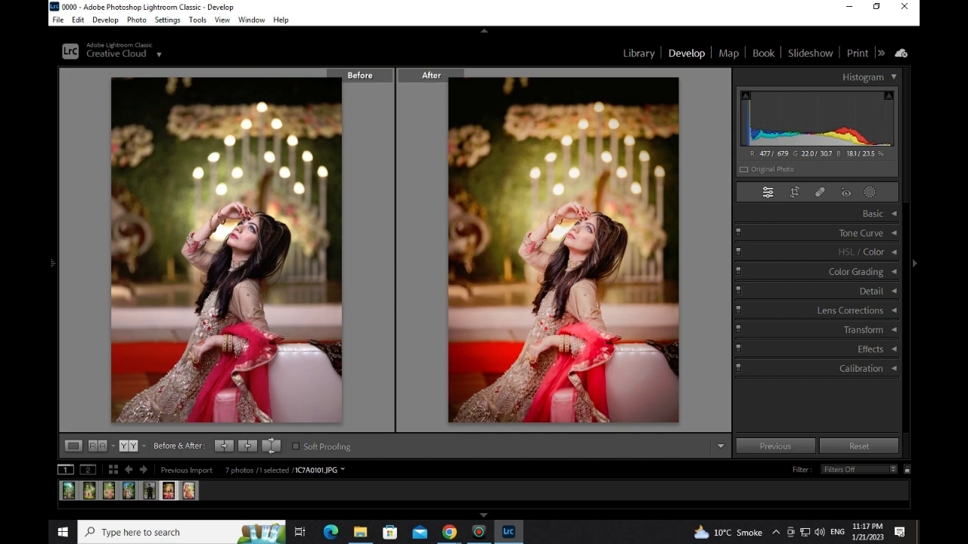
Step: Compare the bride's face and the full frame of 61.jpg before and after, and return to the single-photo view
click(189, 490)
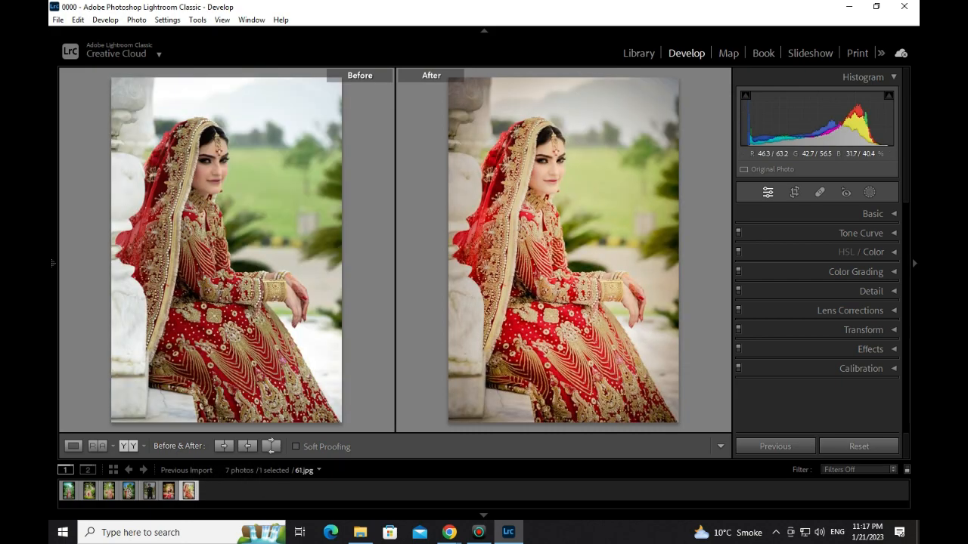
click(535, 165)
drag(535, 165, 531, 229)
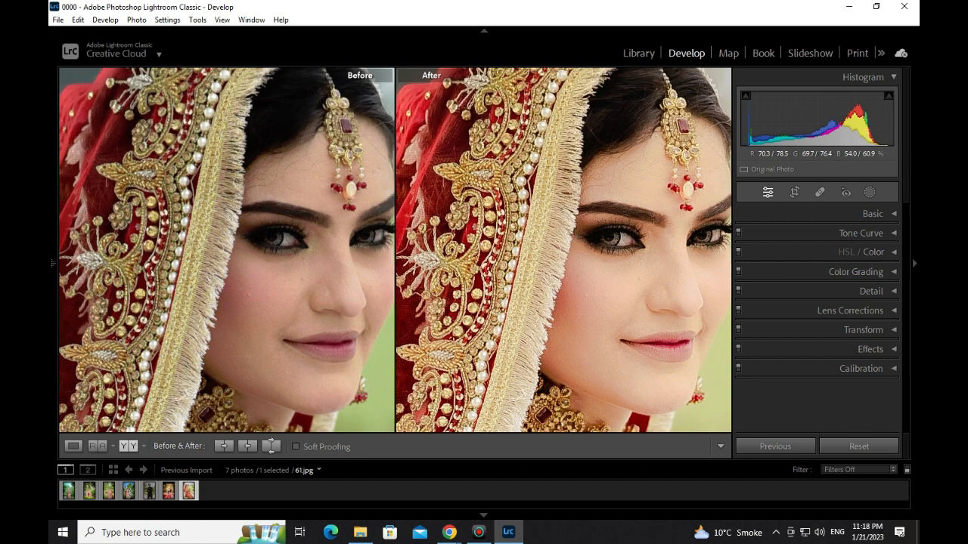
click(531, 230)
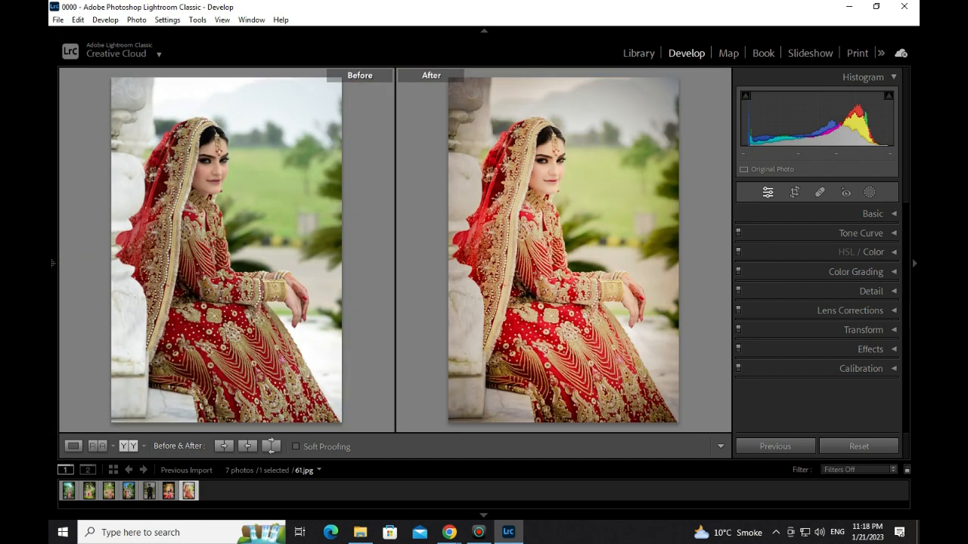
click(72, 446)
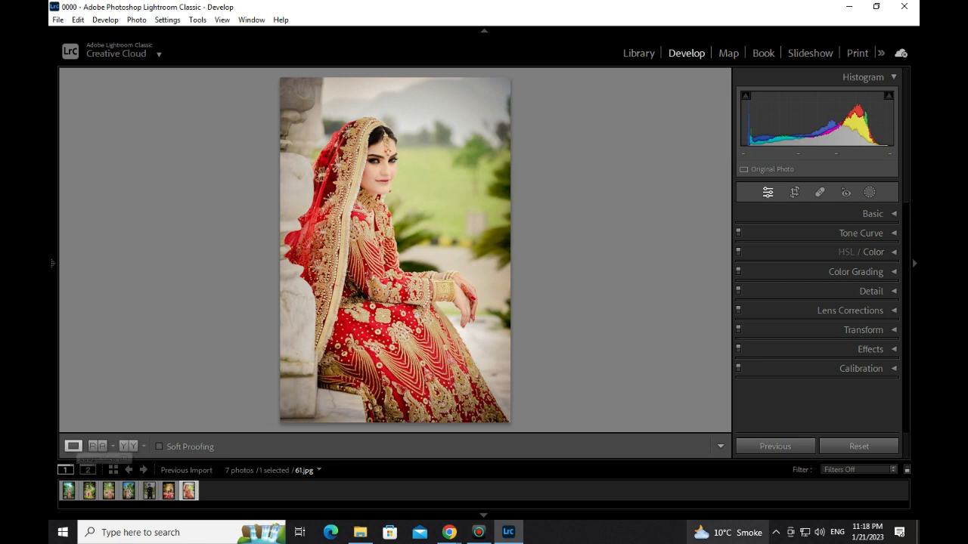
Step: Switch to the Google Meet call, look through its participant list, and bring up the screen recorder's controls
click(449, 532)
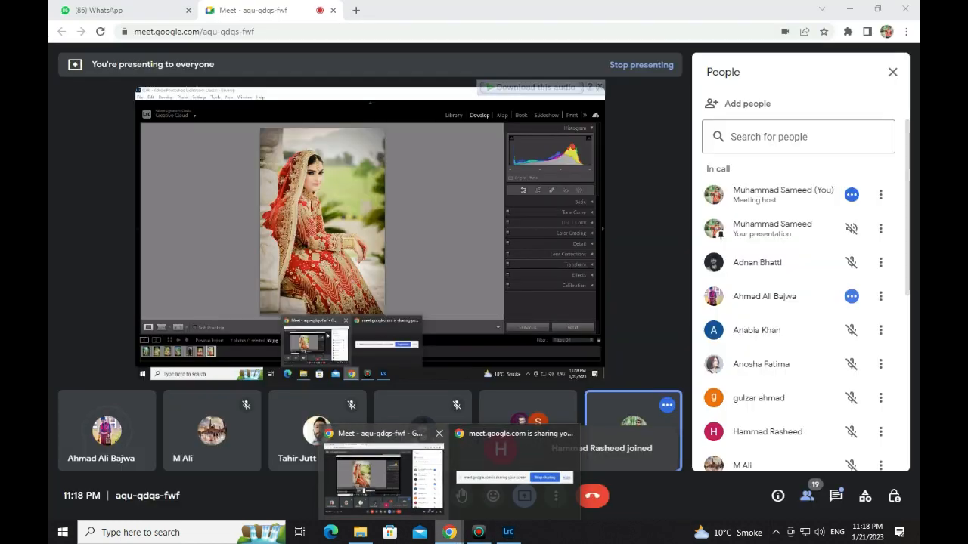
click(403, 459)
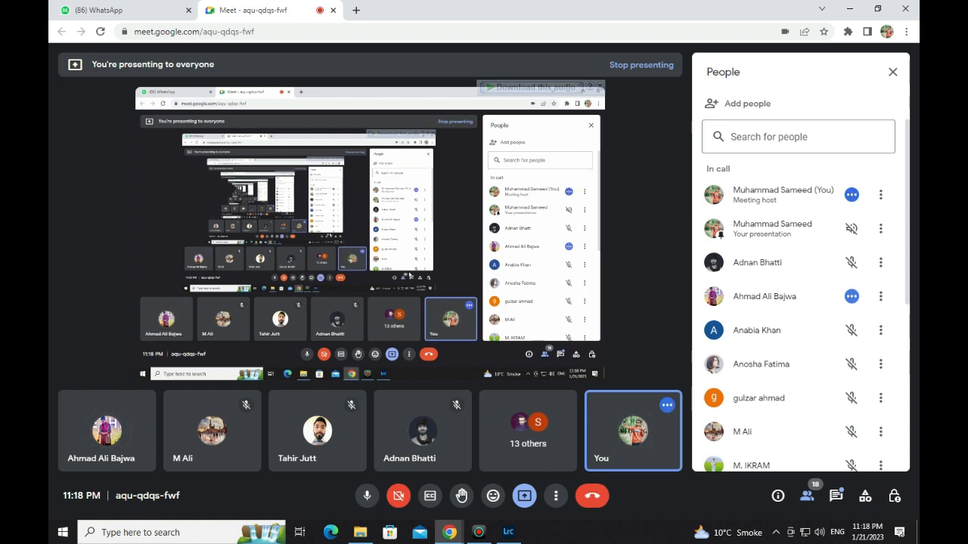
scroll(802, 340, down, 5)
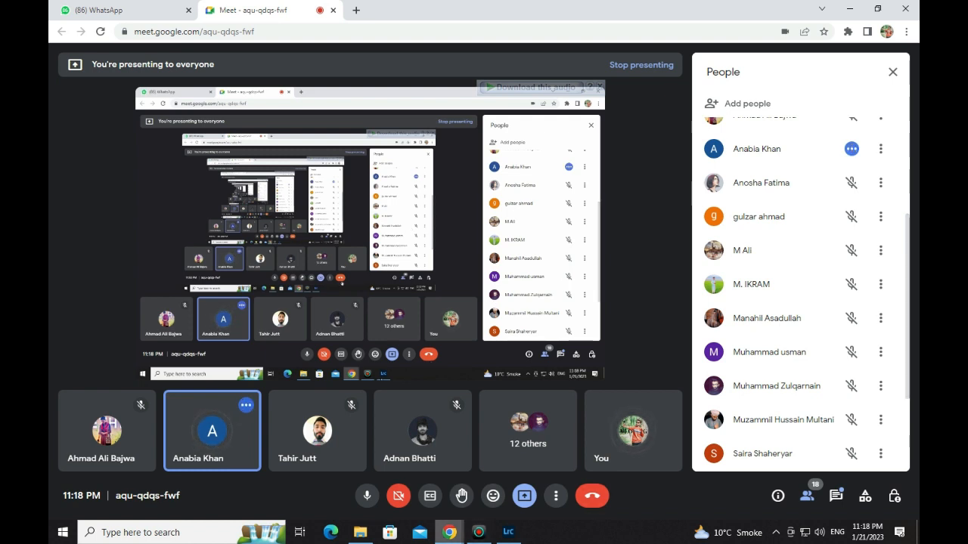
click(478, 533)
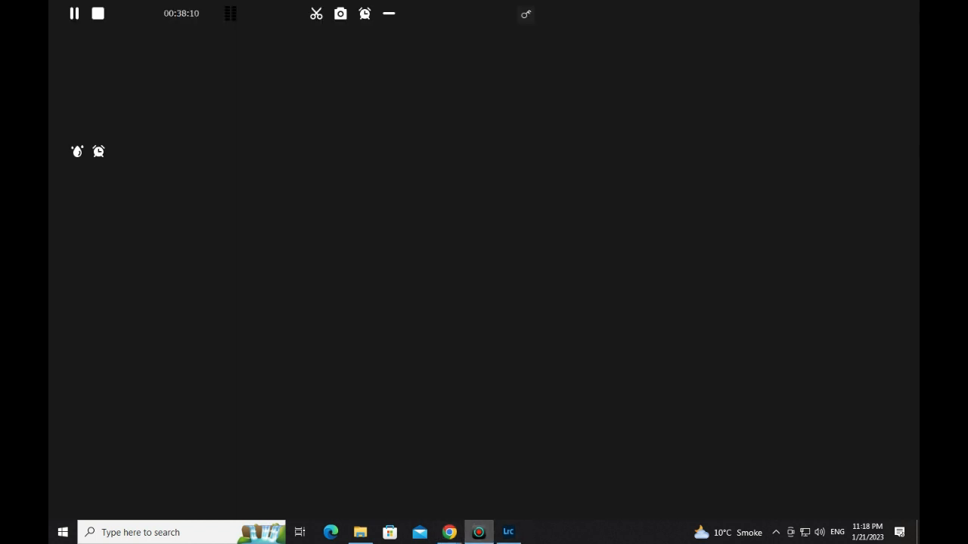